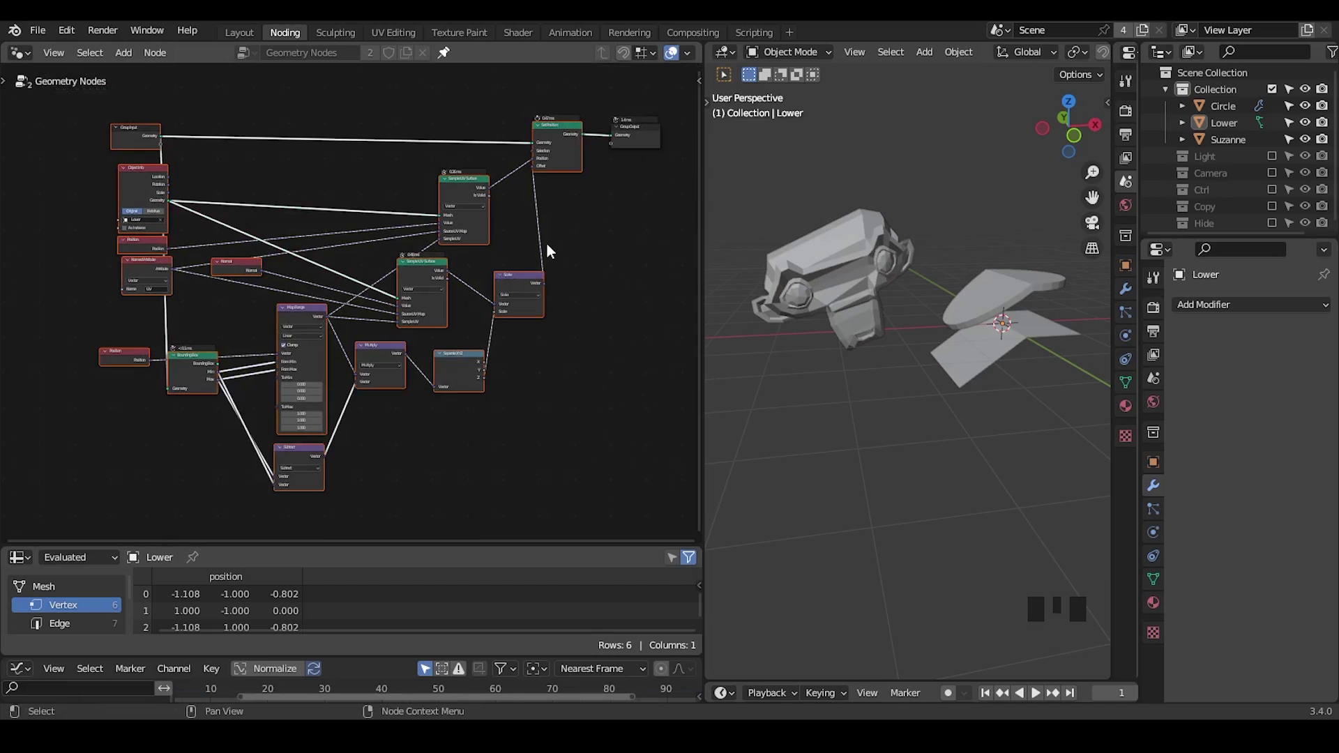
- Move the Group Output node farther away from Set Position to make room in the node tree
click(580, 230)
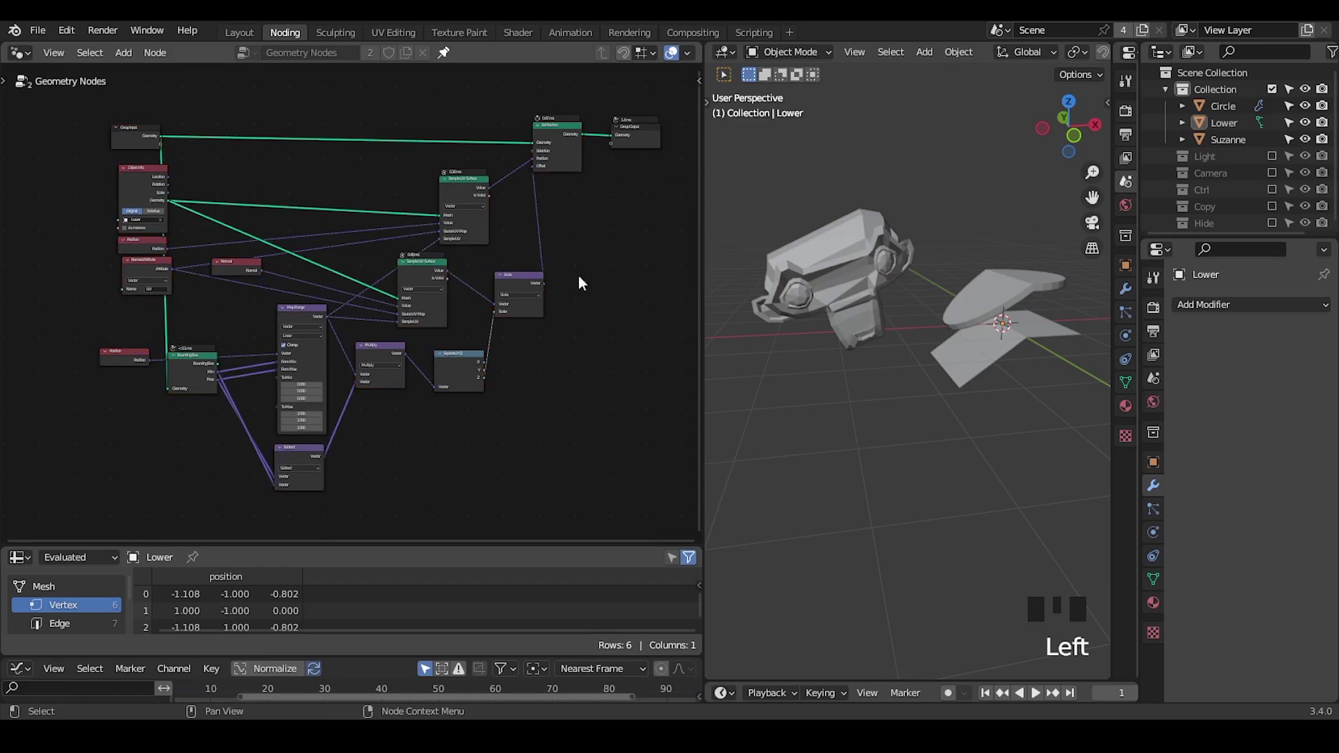
middle_drag(579, 275, 445, 127)
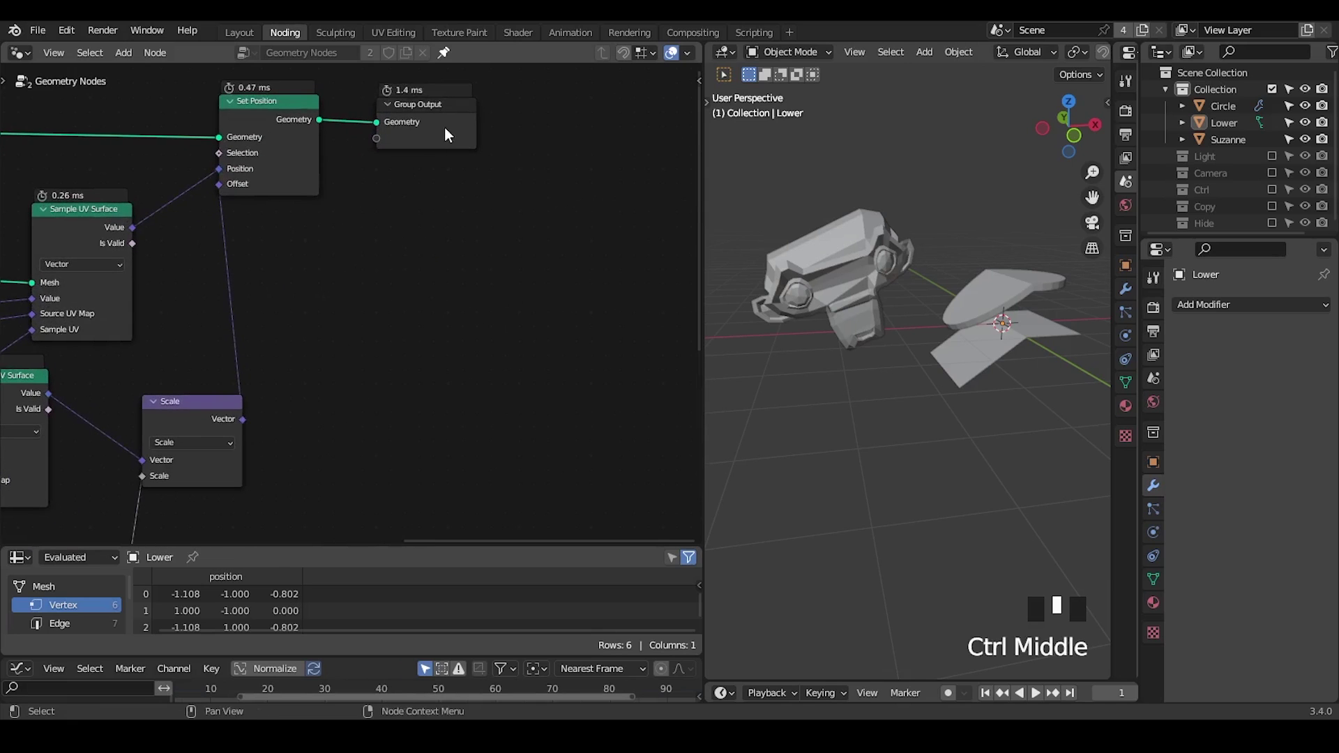
drag(445, 127, 632, 129)
- Add the G_UV Deformer node group and place it unconnected below the link between Set Position and Group Output
ctrl+middle_drag(448, 179, 454, 242)
key(ctrl+a)
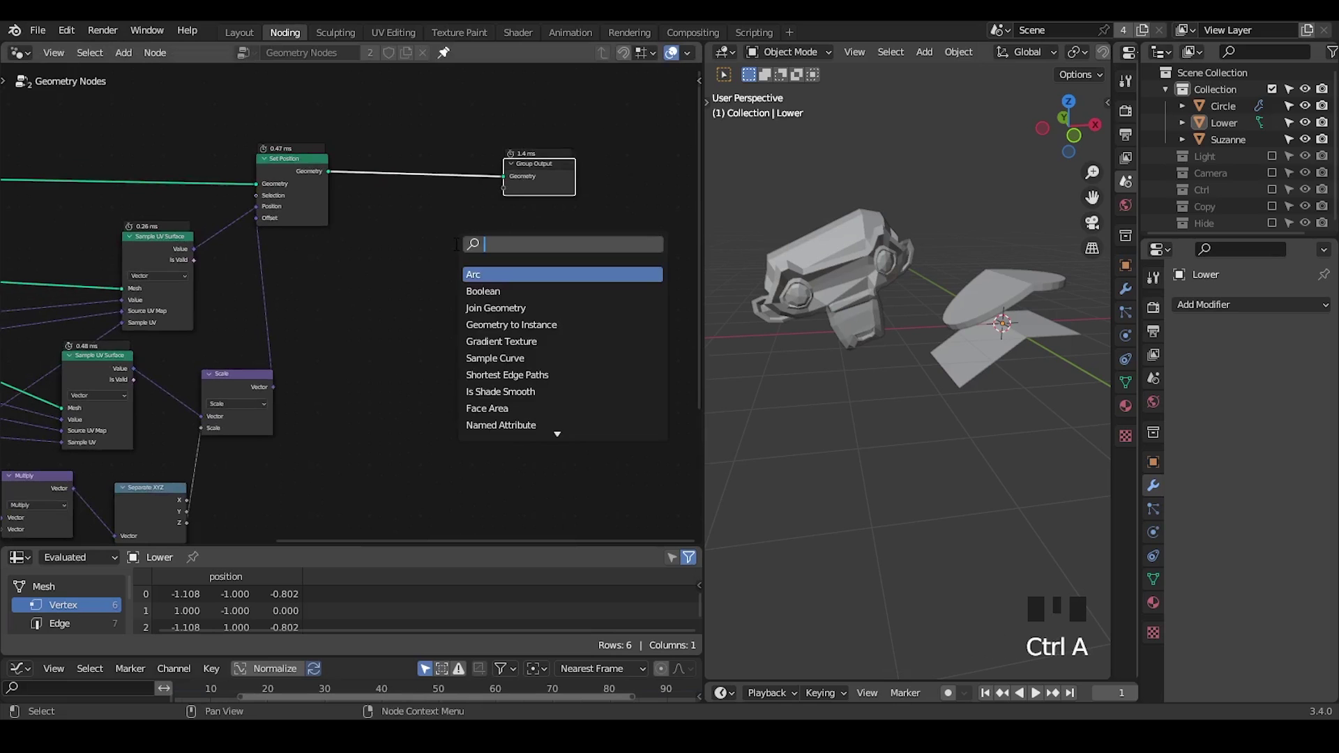
text(uv deform)
key(Return)
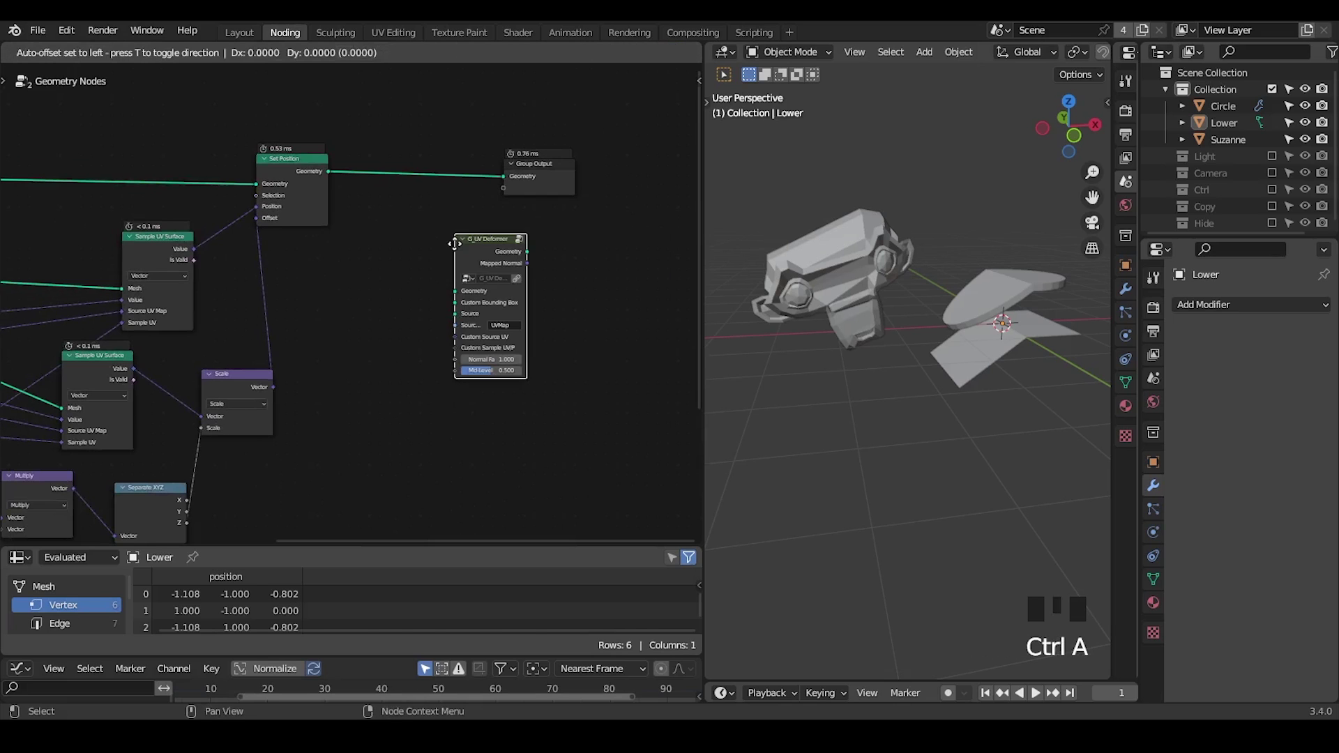
click(450, 240)
ctrl+middle_drag(546, 329, 545, 277)
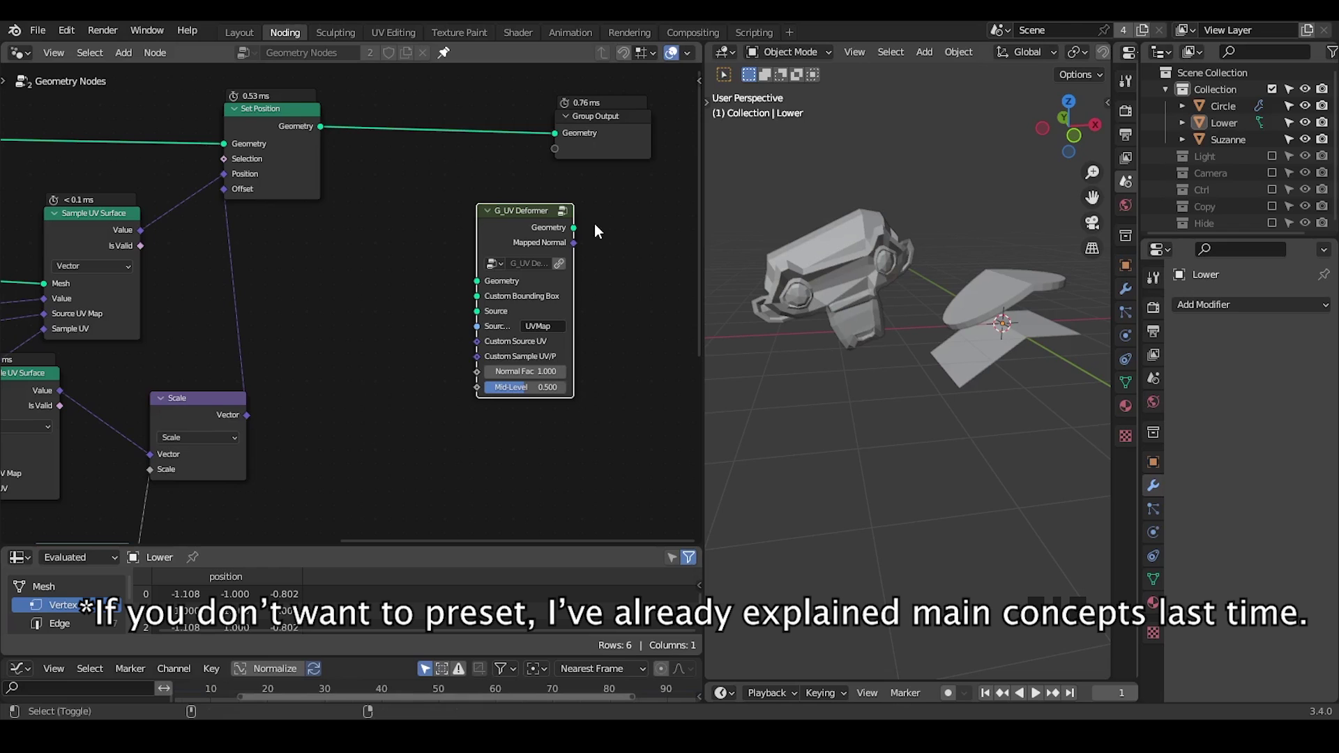
- Move the G_UV Deformer node closer to the Set Position node
key(ctrl+shift+alt+q)
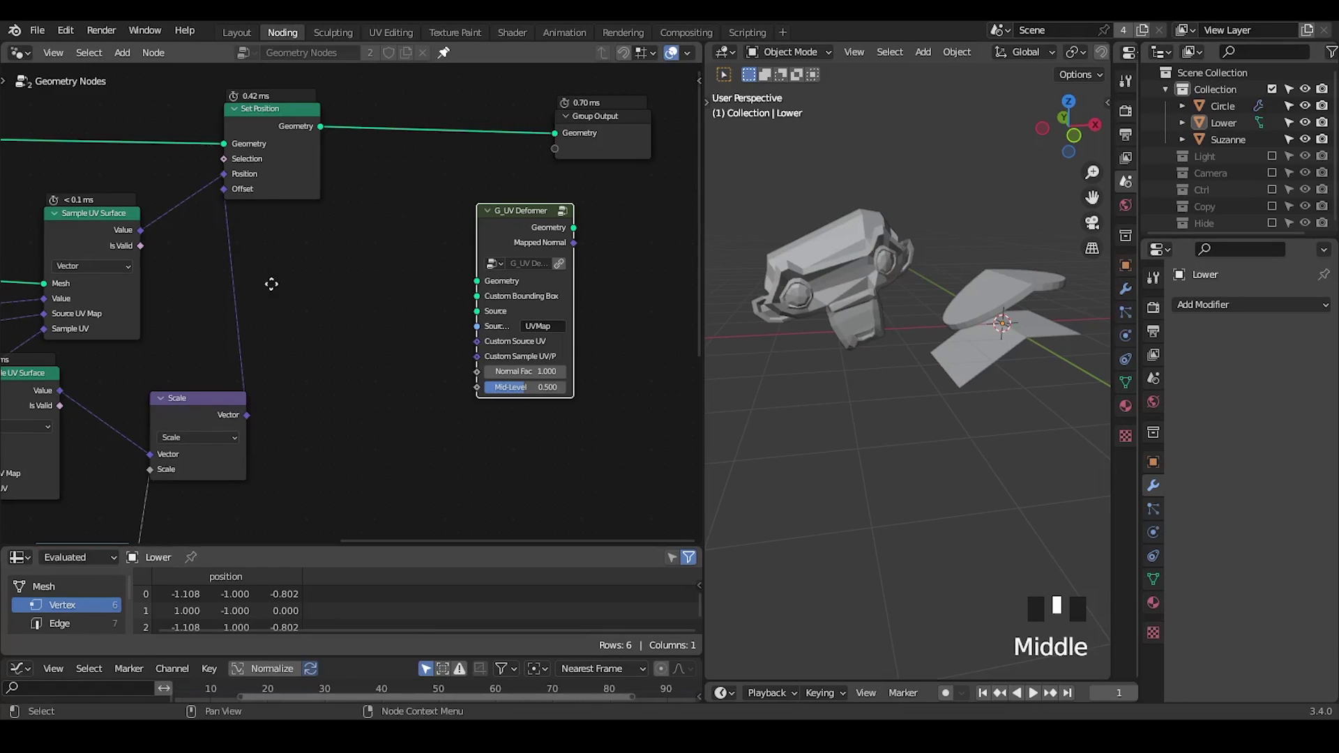
middle_drag(272, 284, 446, 311)
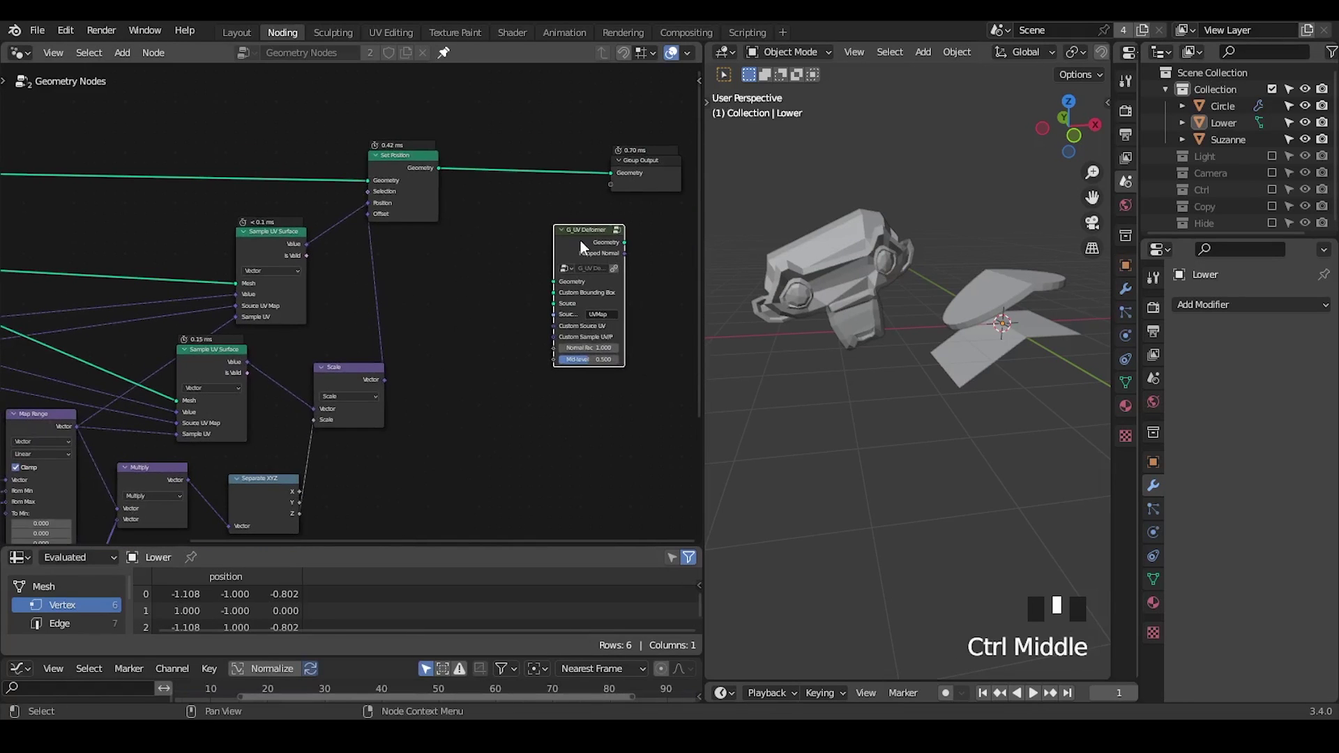
drag(580, 241, 519, 247)
middle_drag(297, 290, 443, 272)
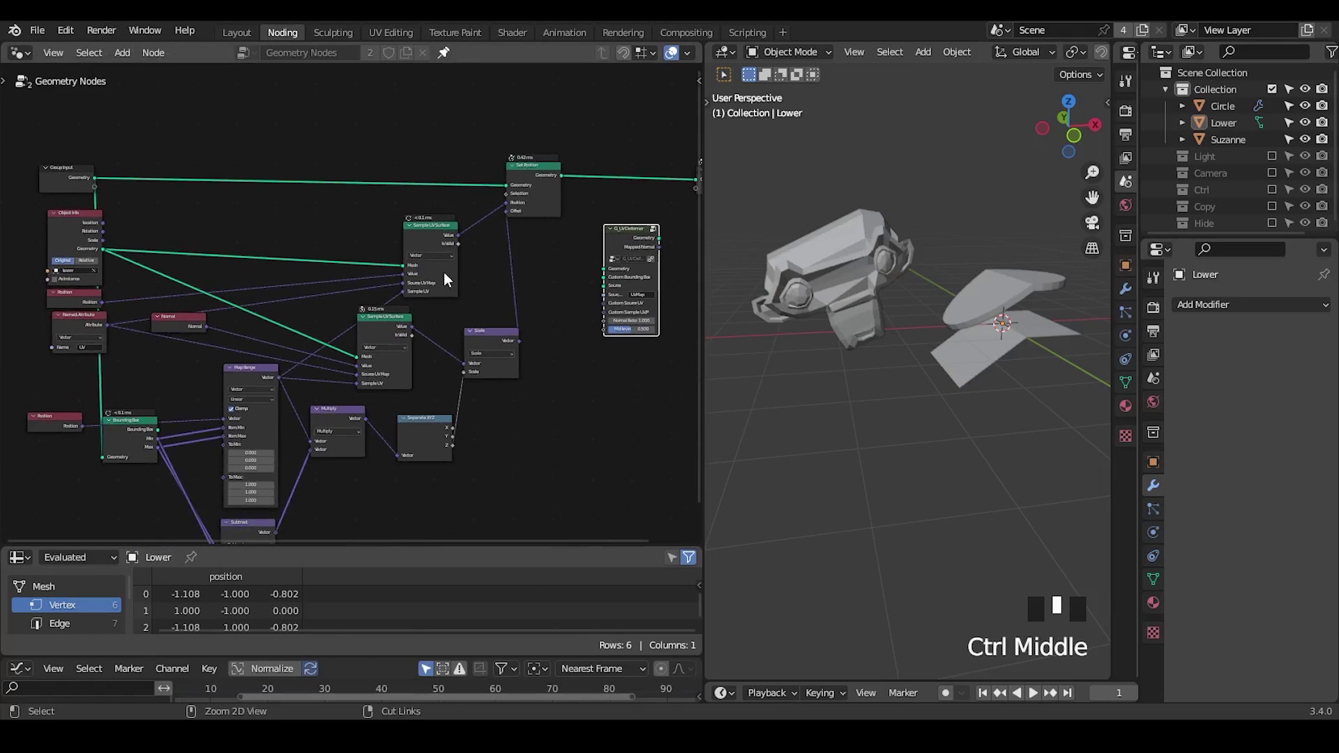
- Preview the undeformed Group Input geometry in the viewport, then switch the preview back to the Set Position result
alt+shift+click(72, 172)
middle_drag(851, 245, 893, 309)
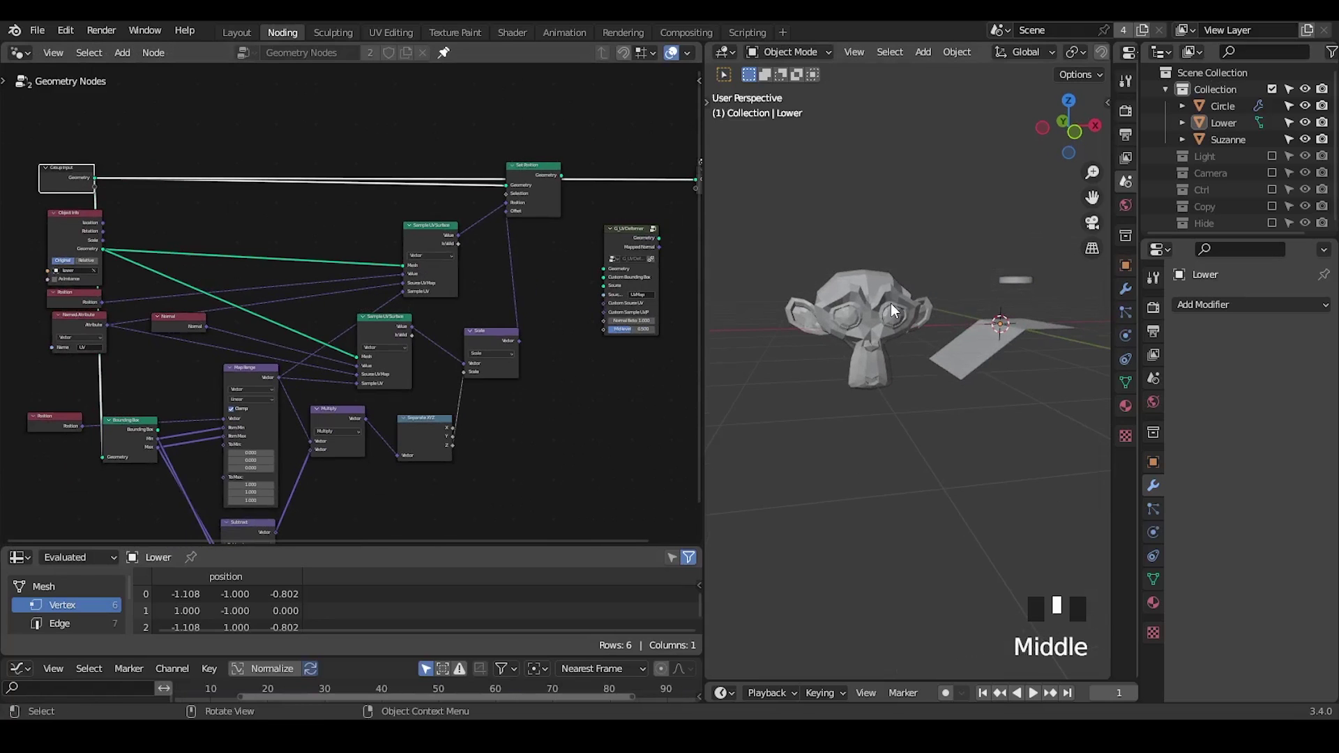
middle_drag(564, 220, 512, 201)
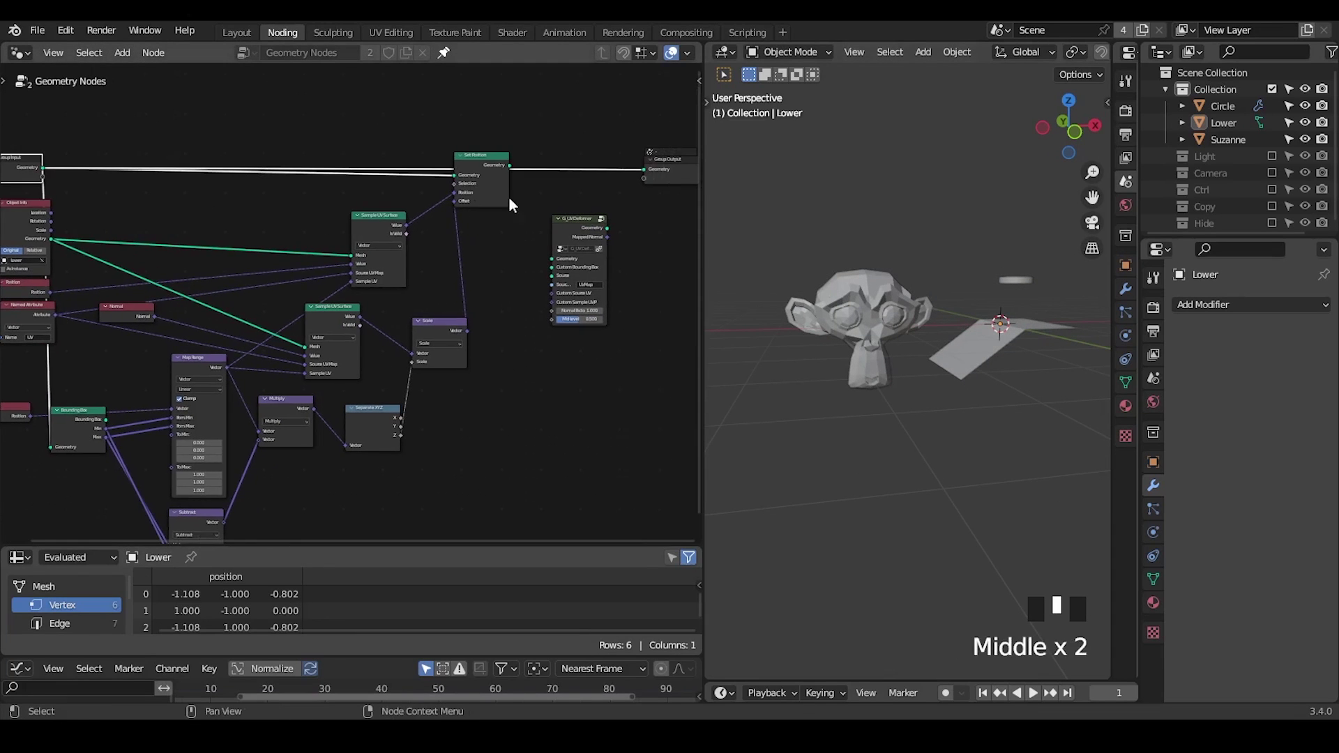
alt+shift+click(491, 165)
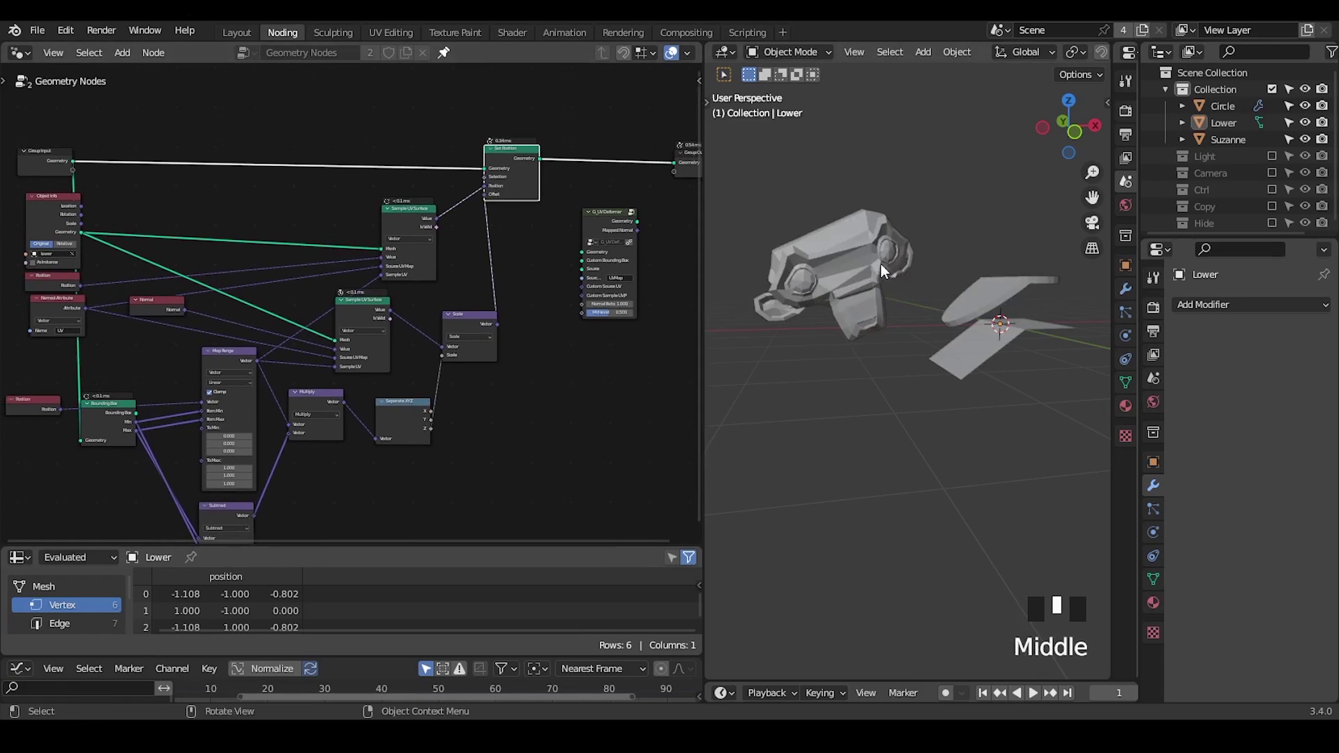
- In Edit Mode, move the Lower plane's selected outer edge along the global Z axis to about -0.796 m
key(Tab)
key(g)
key(z)
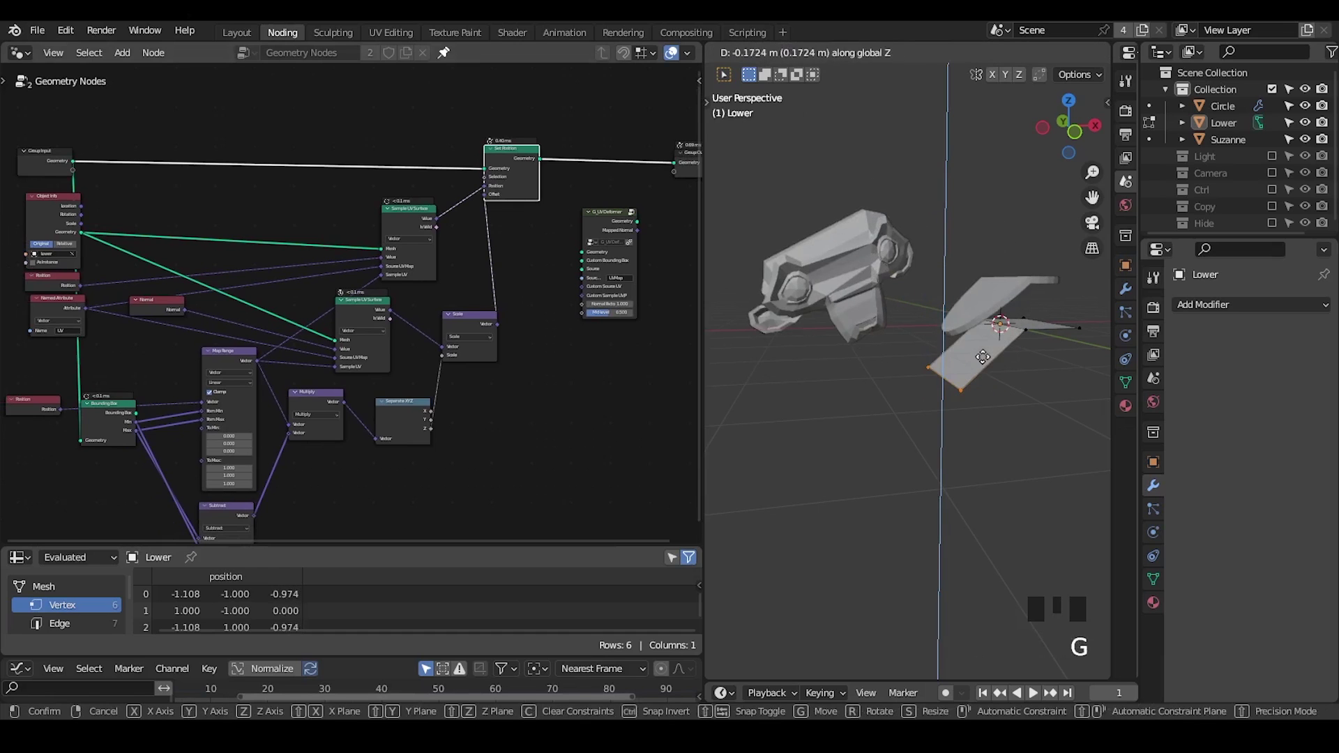
click(993, 342)
key(Tab)
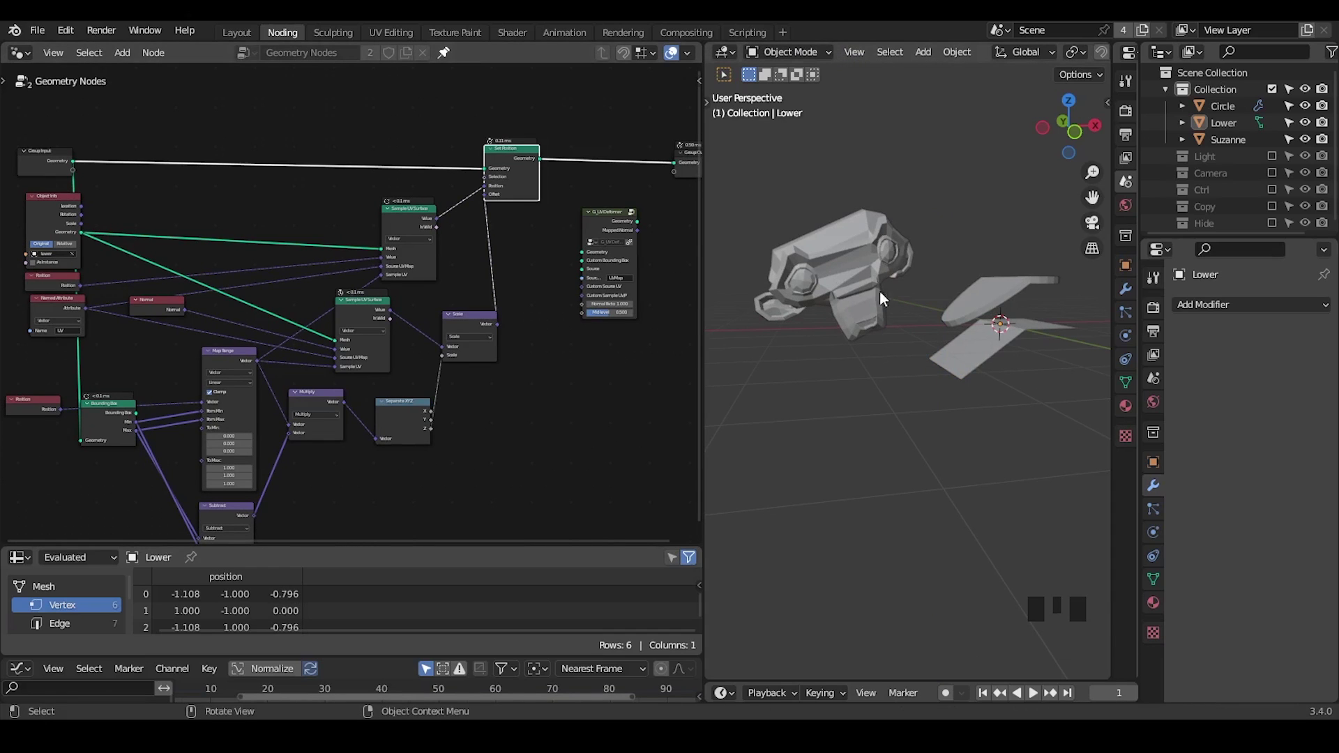
mouse_move(783, 255)
mouse_down()
mouse_move(918, 290)
mouse_move(772, 261)
mouse_up()
mouse_move(889, 218)
right_down()
mouse_move(746, 330)
mouse_move(951, 271)
right_up()
- Mute the Set Position node to disable the existing deformation
click(500, 160)
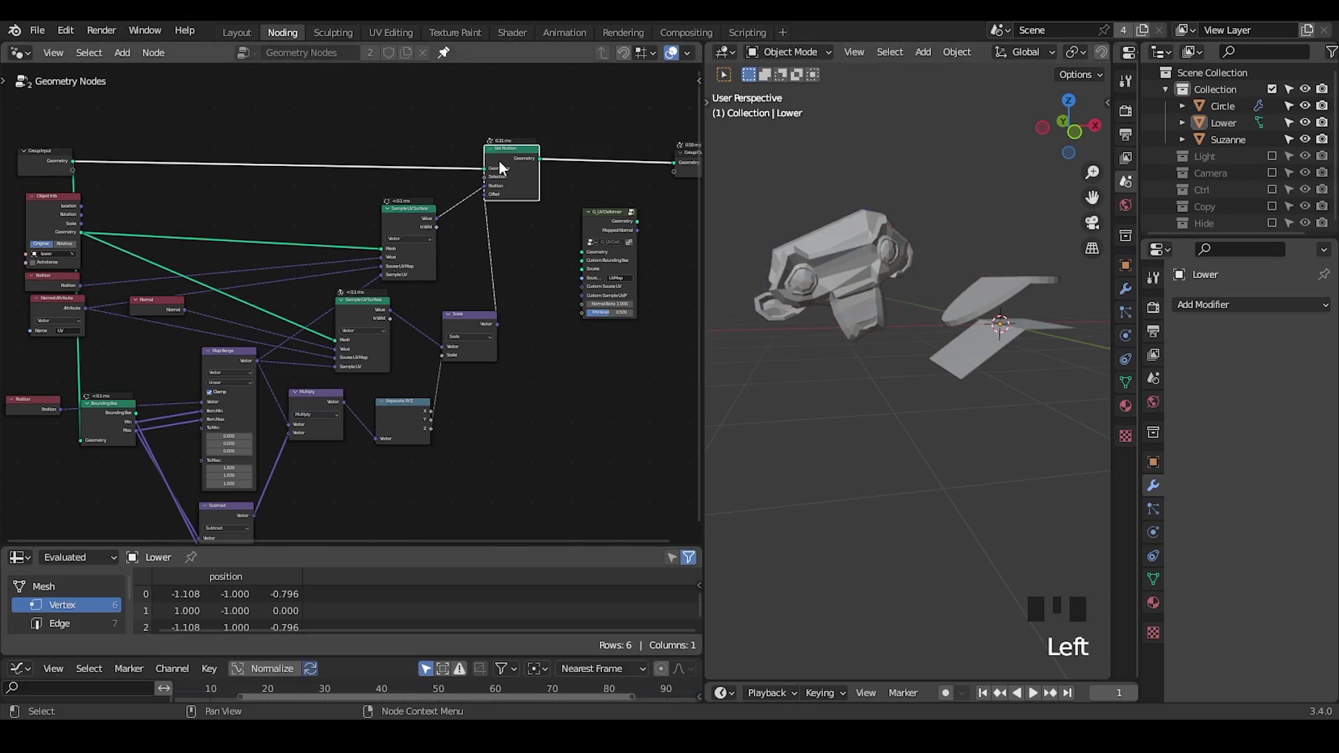
key(m)
middle_drag(510, 236, 446, 253)
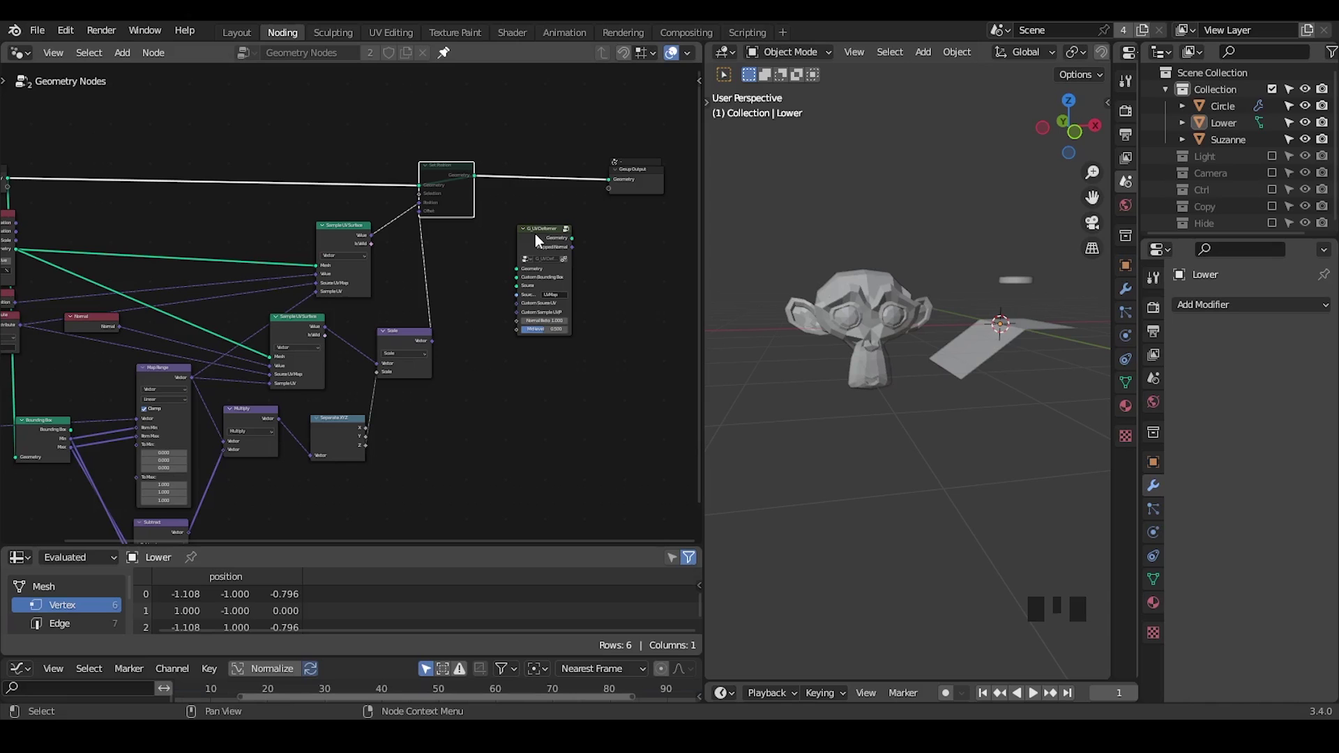
- Insert the G_UV Deformer node into the link between Set Position and Group Output
middle_drag(450, 171, 476, 158)
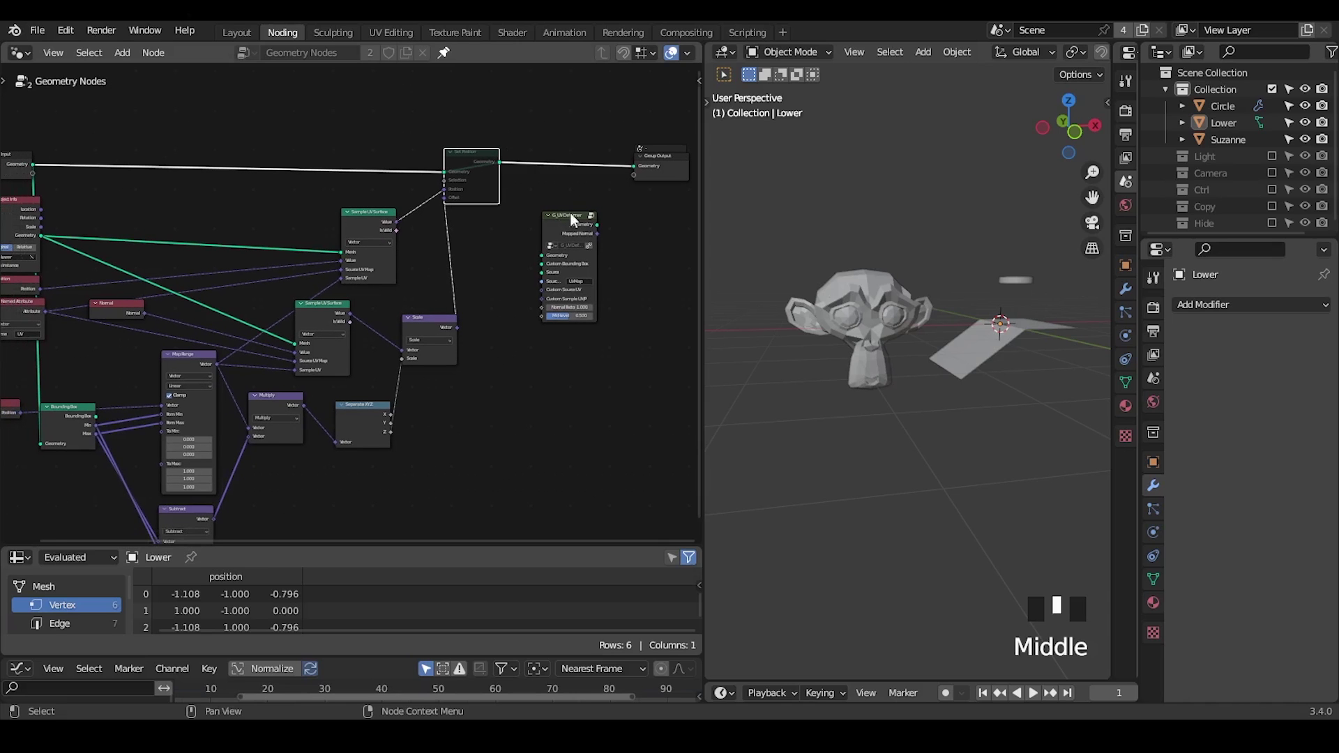
middle_drag(571, 216, 481, 284)
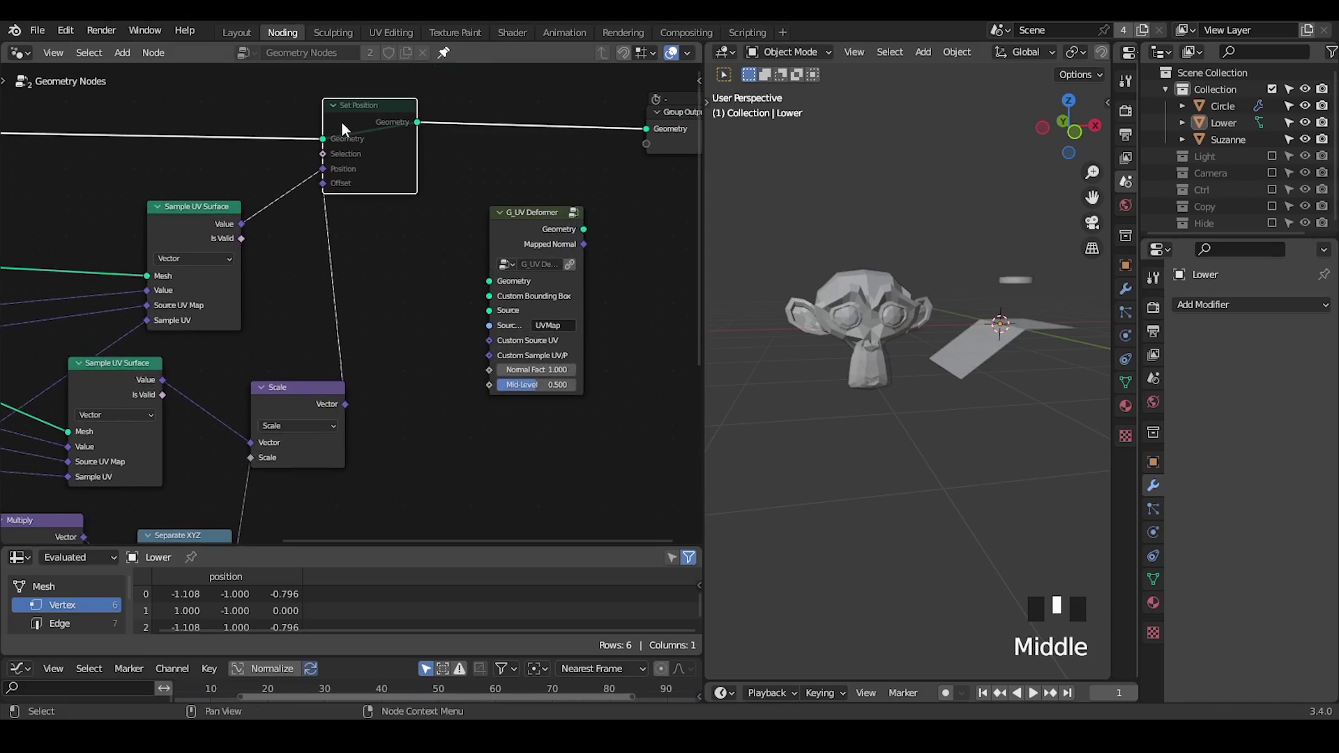
drag(520, 224, 530, 107)
middle_drag(479, 263, 479, 319)
- Circle the top of the G_UV Deformer node with an annotation and erase it
mouse_move(488, 132)
mouse_down()
mouse_move(469, 155)
mouse_move(542, 111)
mouse_move(524, 125)
mouse_up()
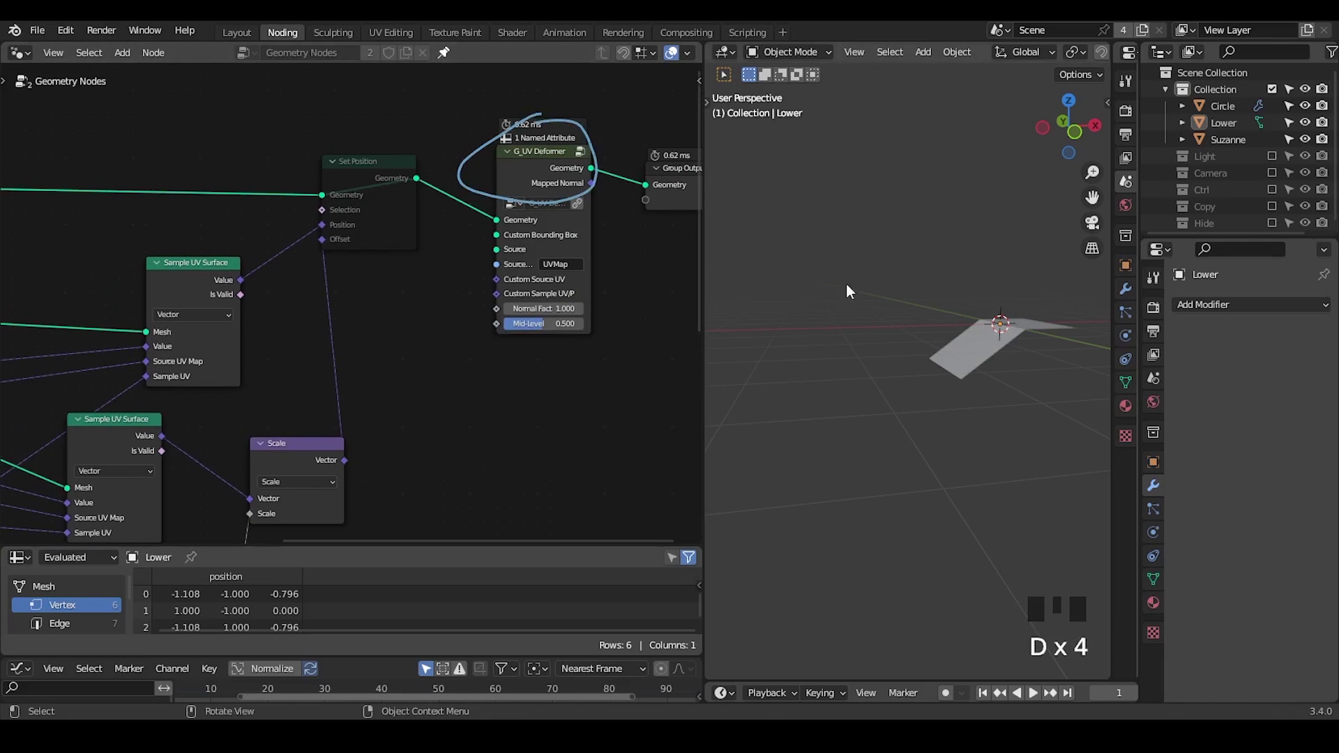
key(d)
right_drag(586, 93, 631, 183)
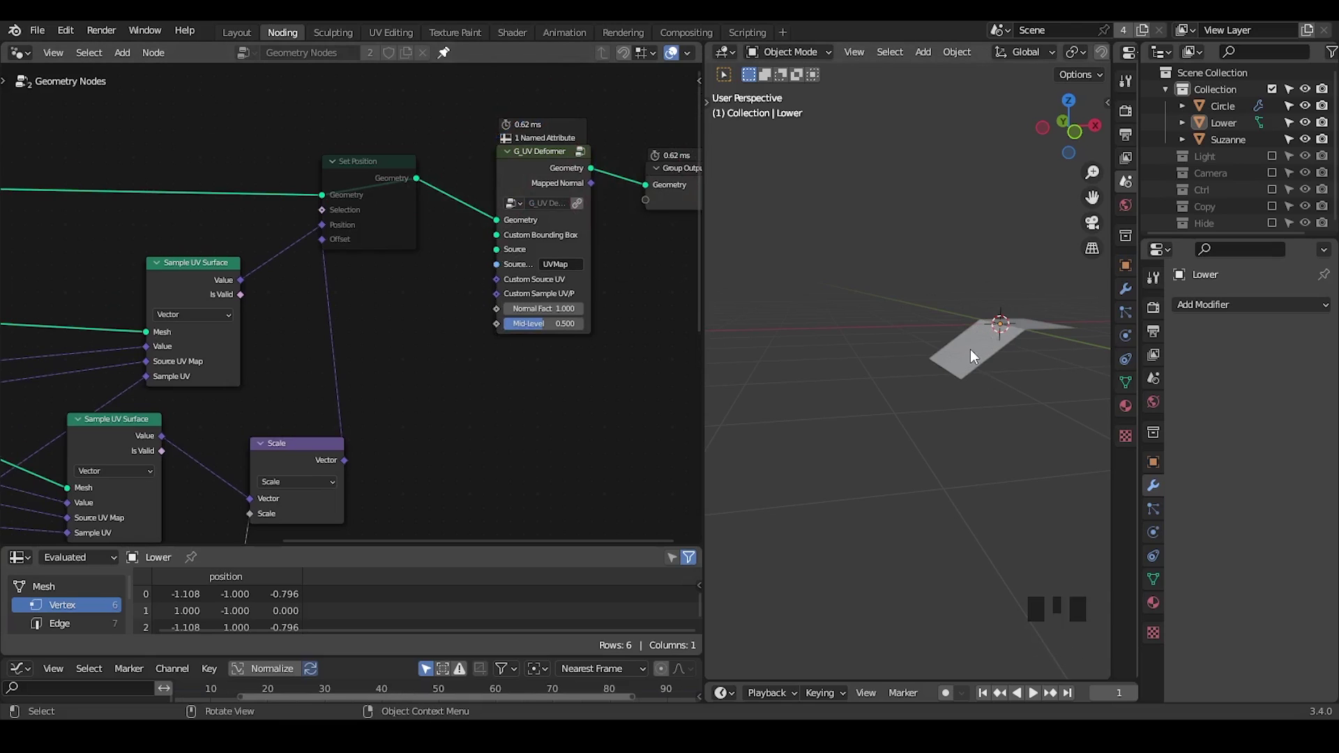
- Move the Object Info node near Set Position and connect its Geometry output to the G_UV Deformer's Source input
middle_drag(397, 327, 440, 293)
drag(57, 239, 340, 184)
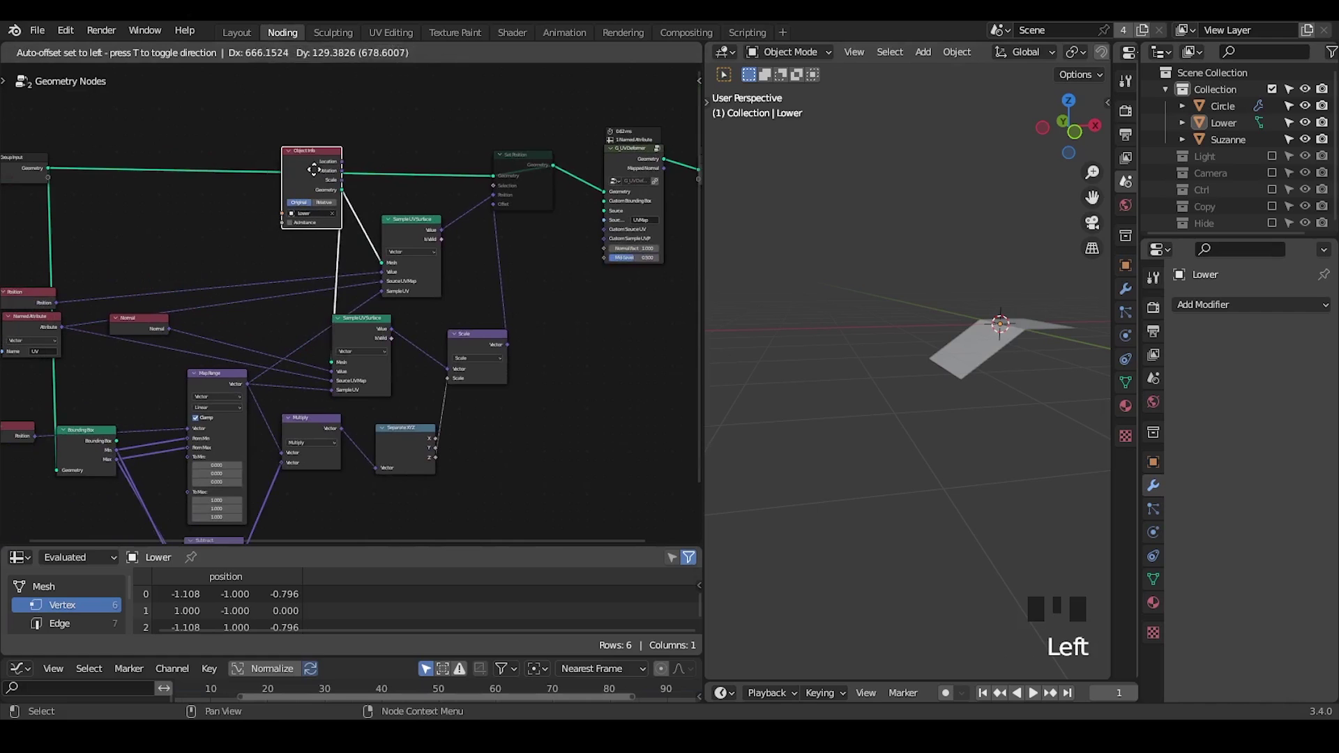
middle_drag(362, 183, 224, 216)
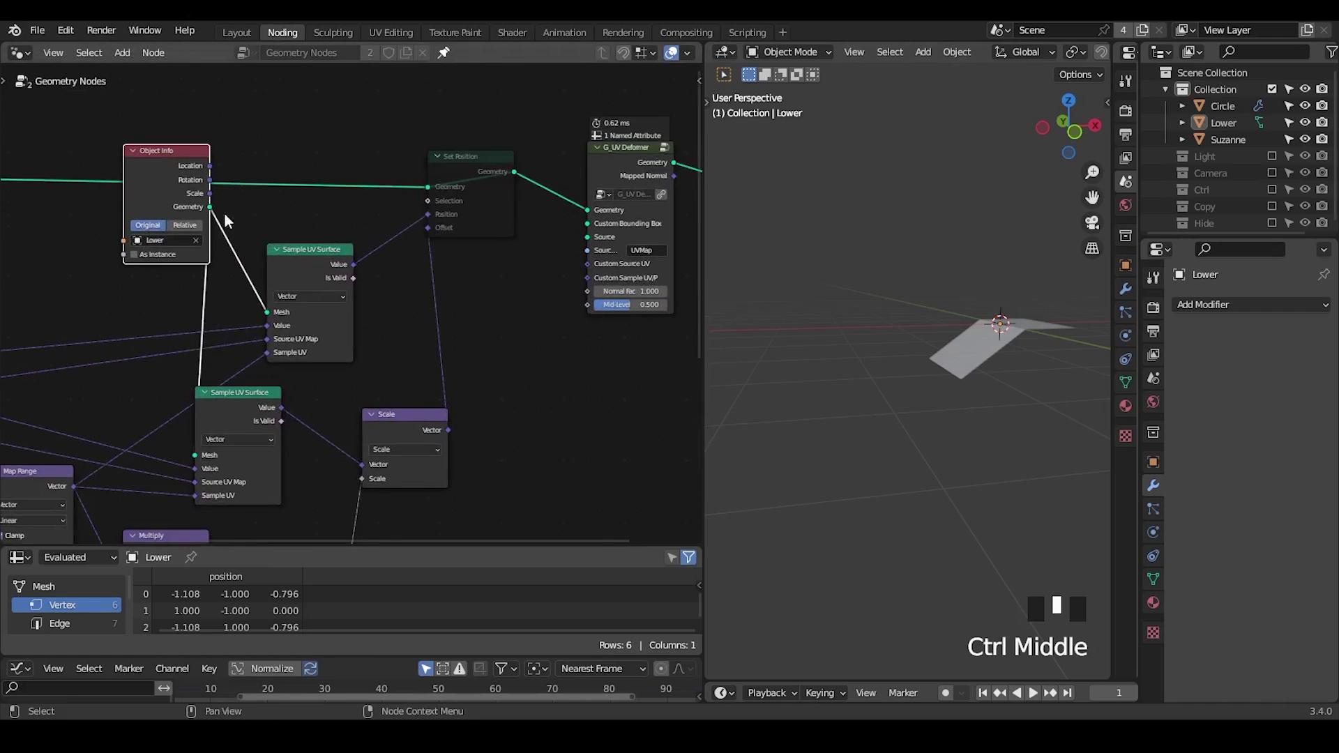
drag(210, 207, 593, 233)
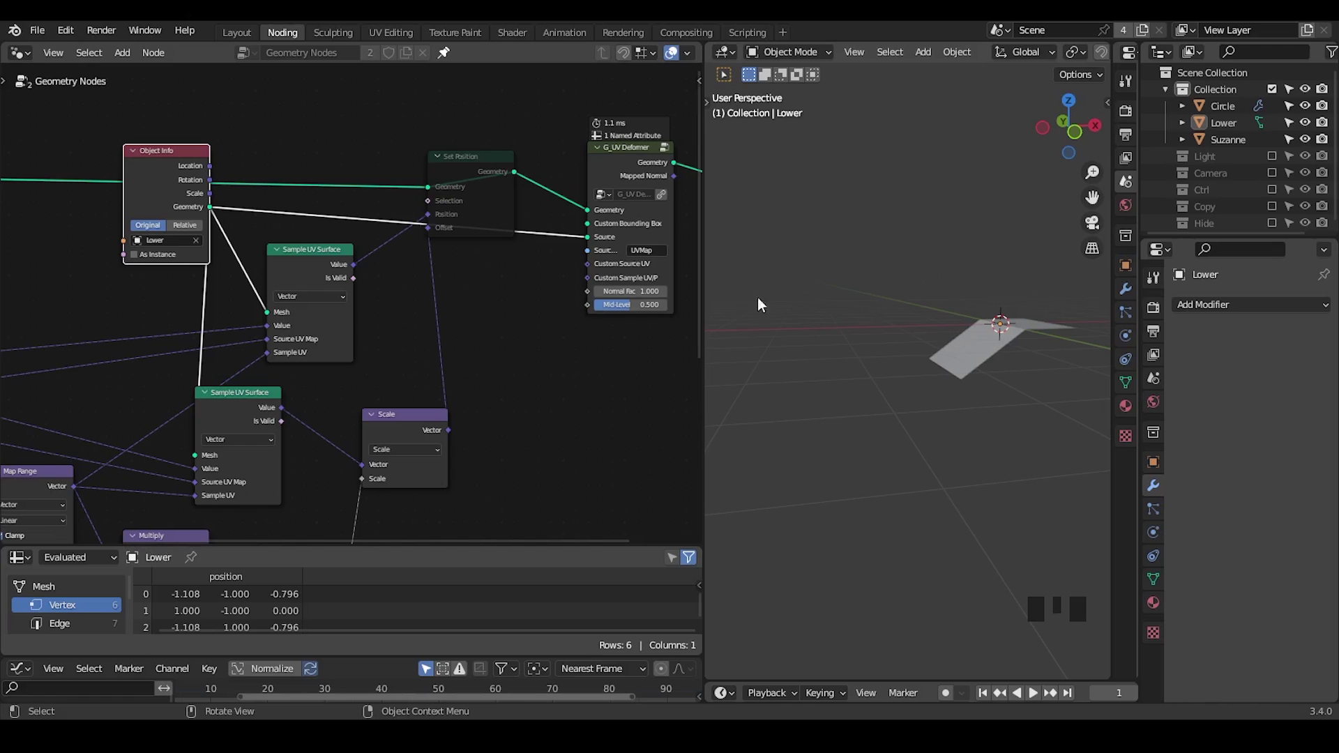
- Display the Lower plane's UV maps and set the G_UV Deformer's source UV map name to UV
middle_drag(215, 320, 219, 286)
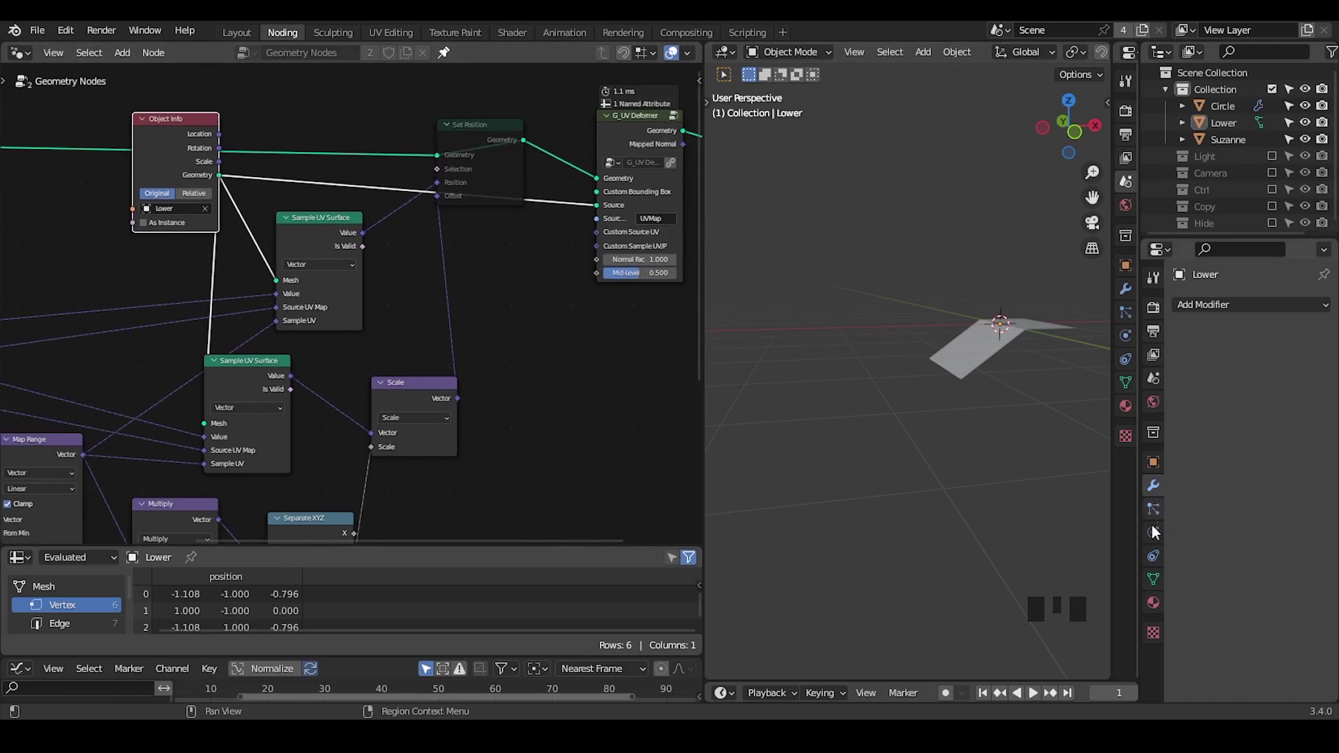
click(1154, 577)
click(999, 360)
click(988, 348)
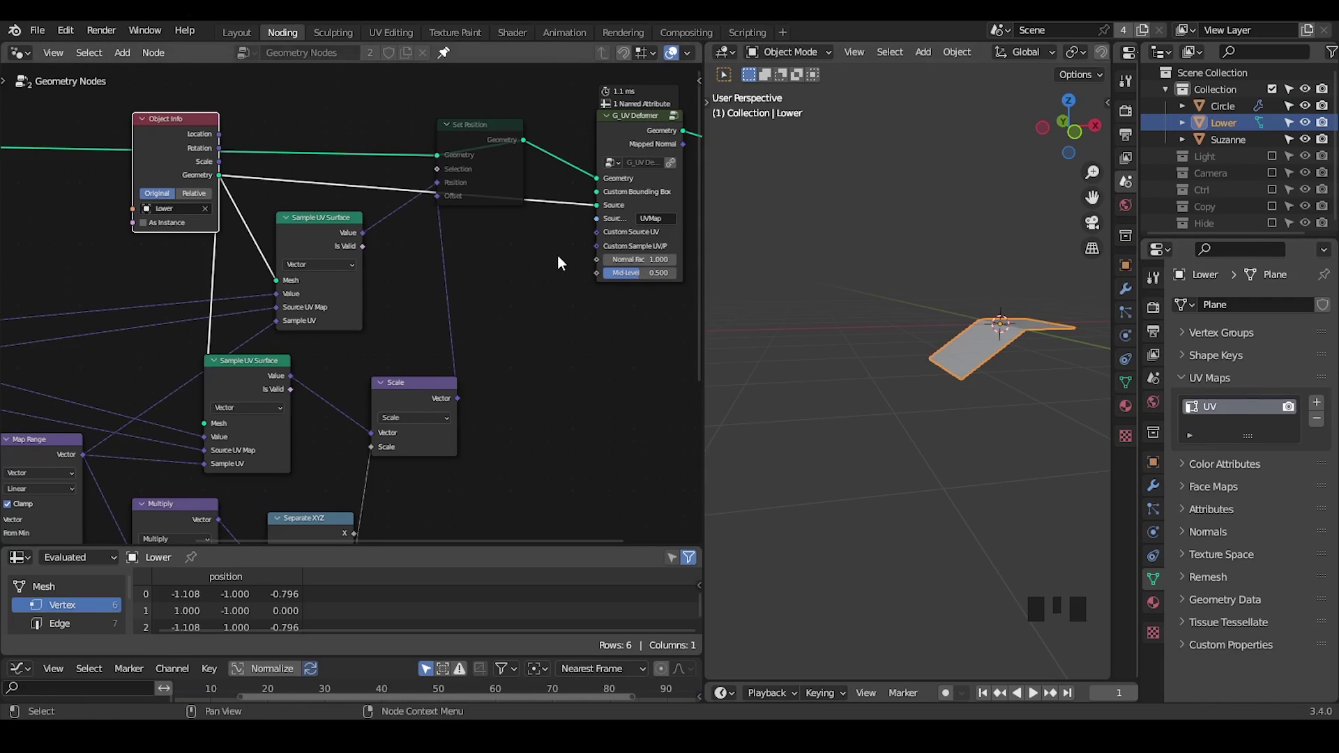
middle_drag(614, 220, 558, 228)
click(597, 225)
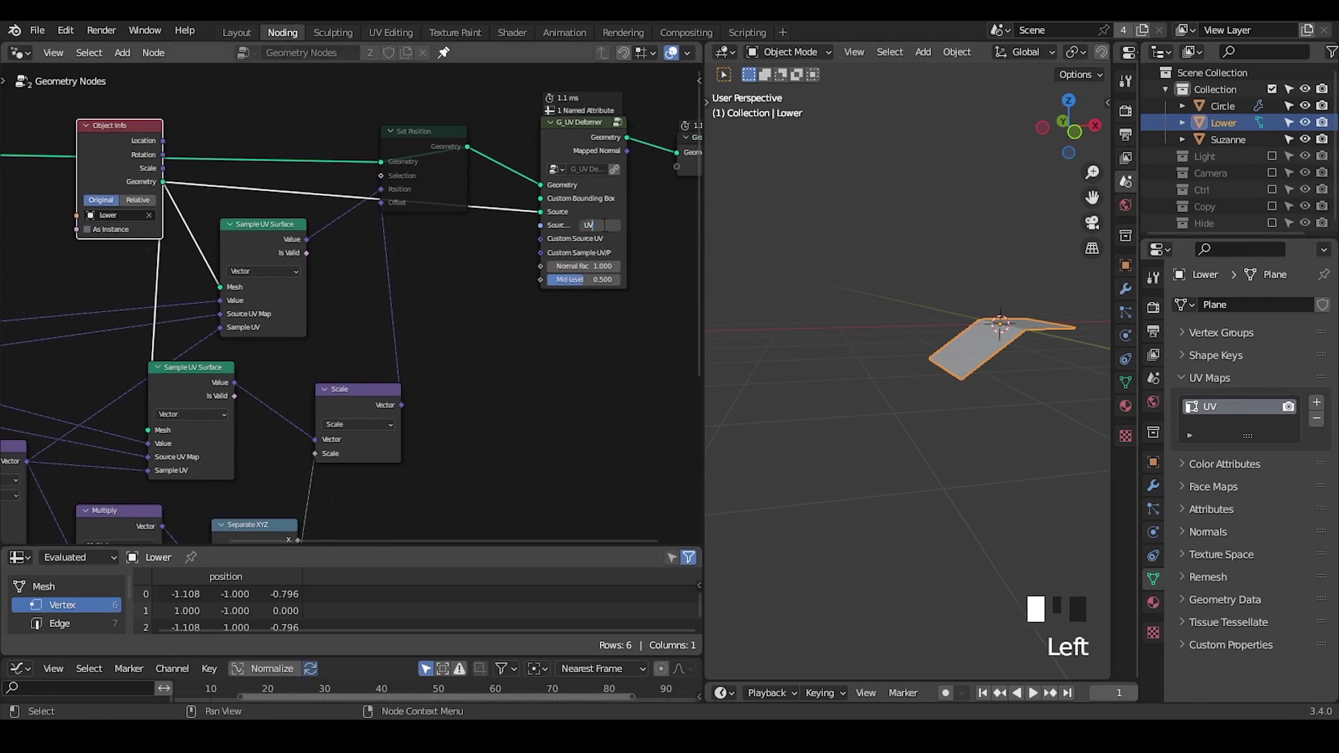
key(Return)
- Circle the deformed disc above the Lower plane with an annotation and erase it
middle_drag(840, 295, 940, 381)
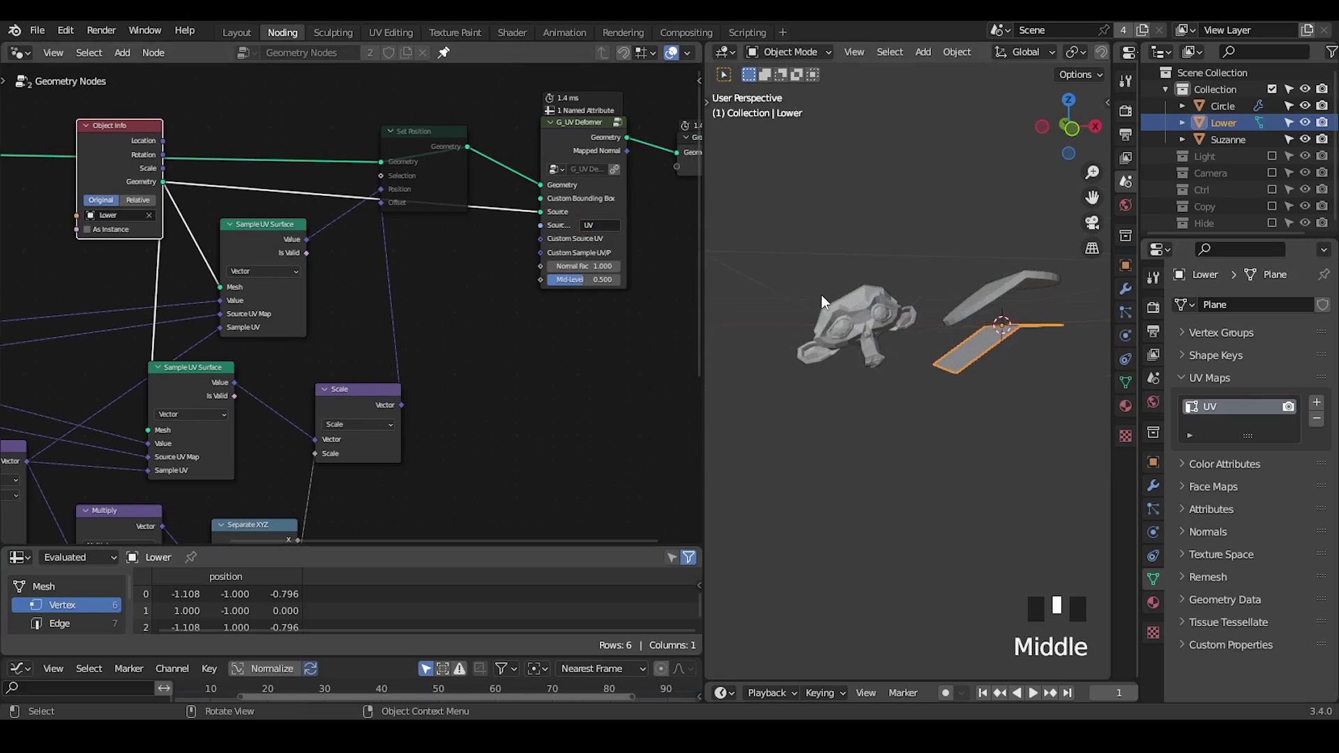
mouse_move(967, 267)
mouse_down()
mouse_move(1025, 335)
mouse_move(971, 250)
mouse_up()
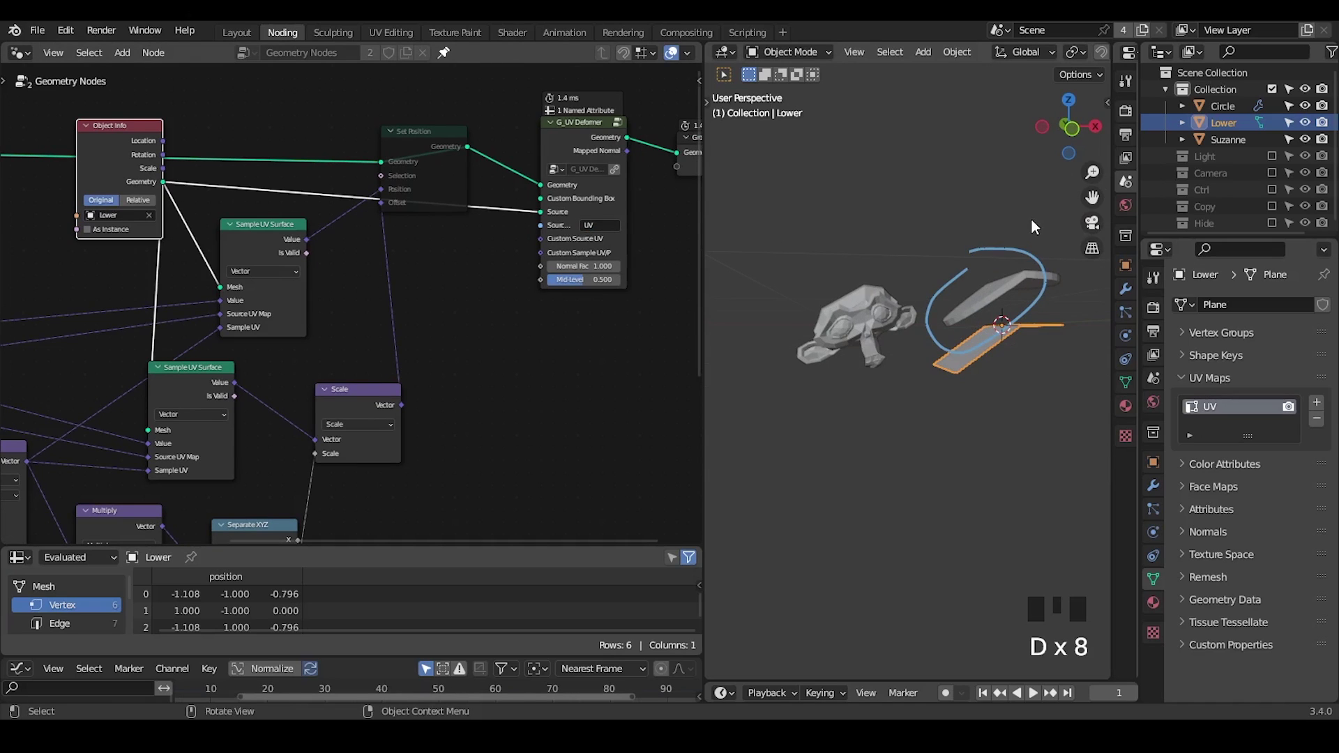
mouse_move(1031, 221)
right_down()
mouse_move(977, 265)
mouse_move(1026, 327)
right_up()
- Duplicate the upper Sample UV Surface node, place the copy beside the G_UV Deformer, and nudge the deformer away from Set Position
middle_drag(354, 277, 307, 275)
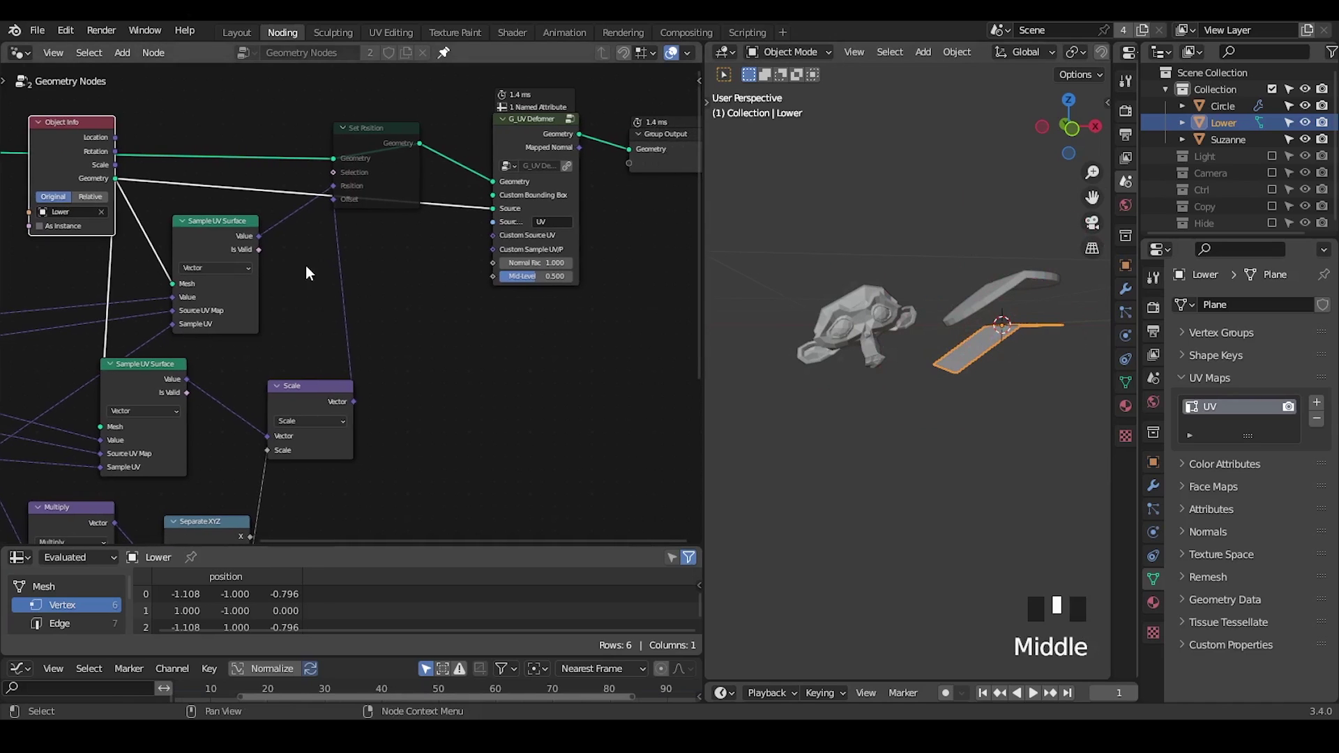
click(233, 237)
key(shift+d)
click(440, 241)
ctrl+middle_drag(476, 305, 480, 258)
middle_drag(451, 291, 370, 338)
drag(507, 117, 531, 139)
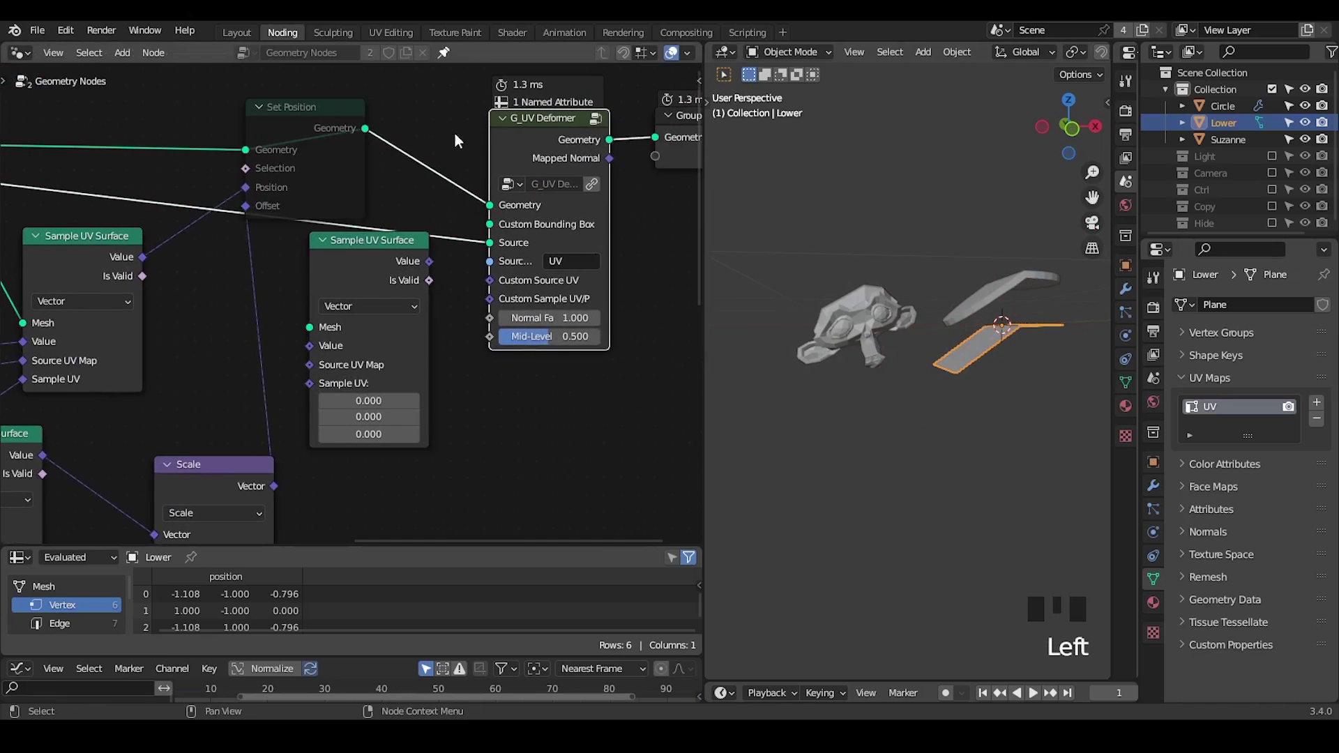
- Annotate how the copied Sample UV Surface's Mesh, Source UV Map and Sample UV inputs match the G_UV Deformer's inputs, and erase the strokes
key(d)
drag(342, 325, 503, 250)
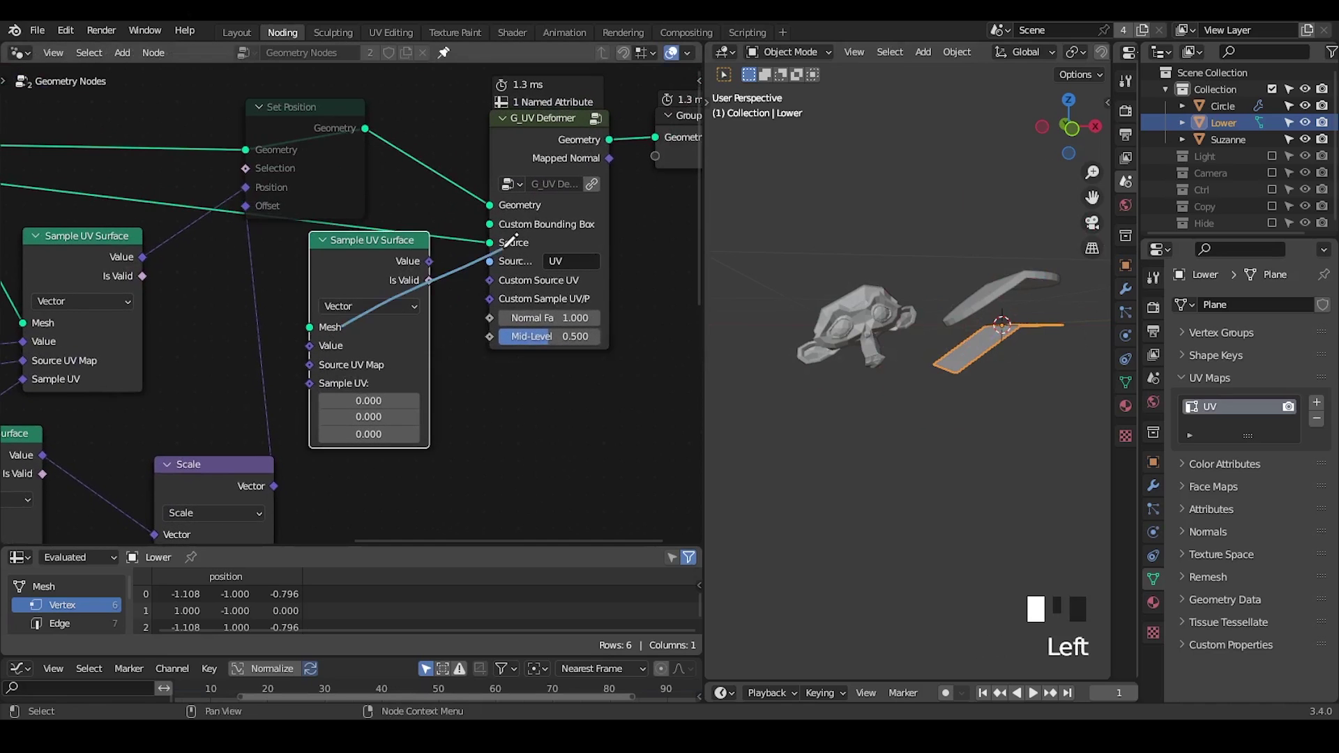
mouse_move(368, 368)
mouse_down()
mouse_move(524, 287)
mouse_move(487, 300)
mouse_up()
click(505, 283)
key(d)
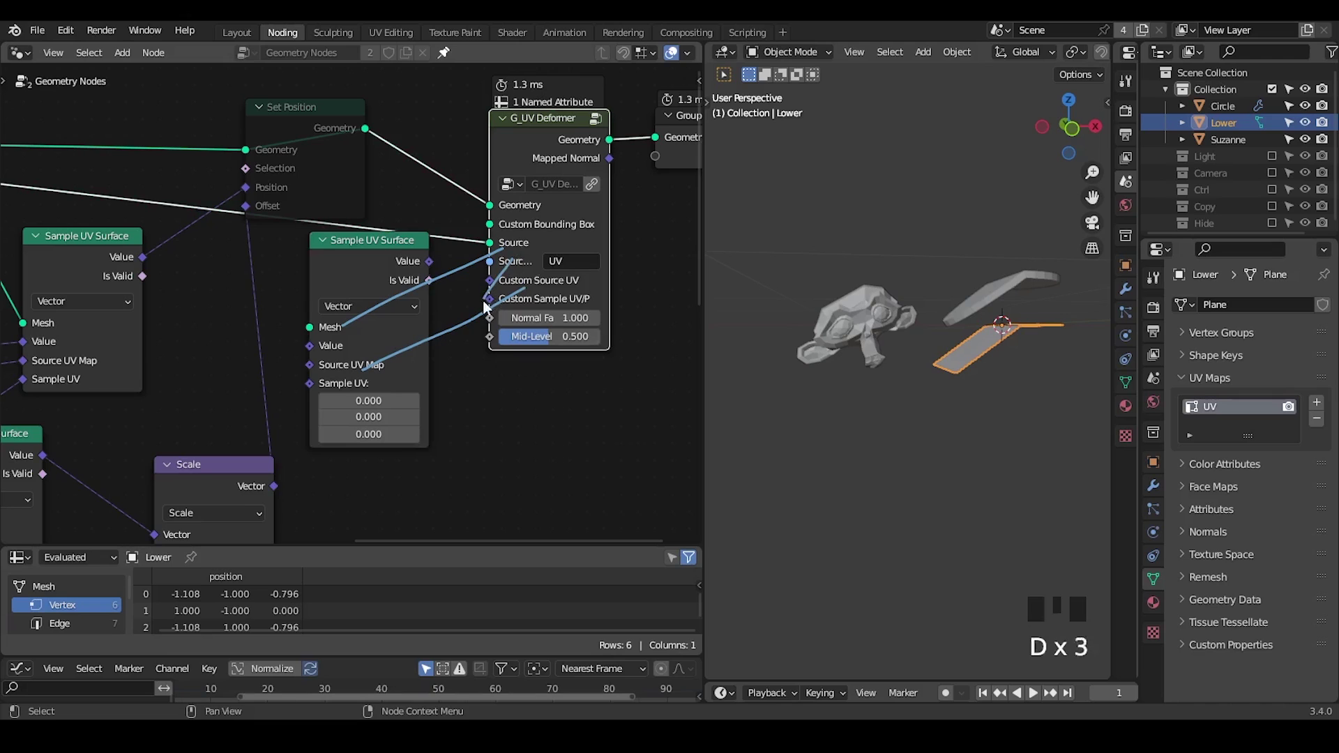
drag(388, 384, 536, 294)
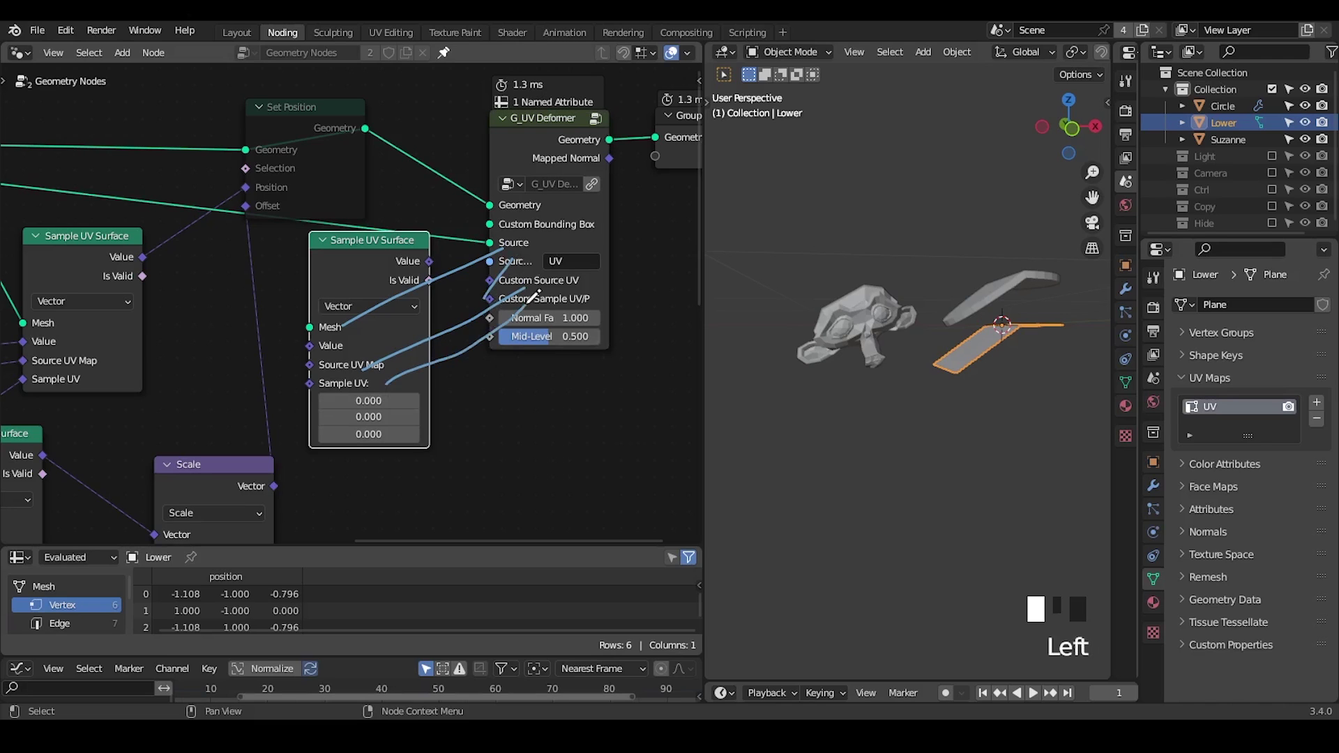
key(d)
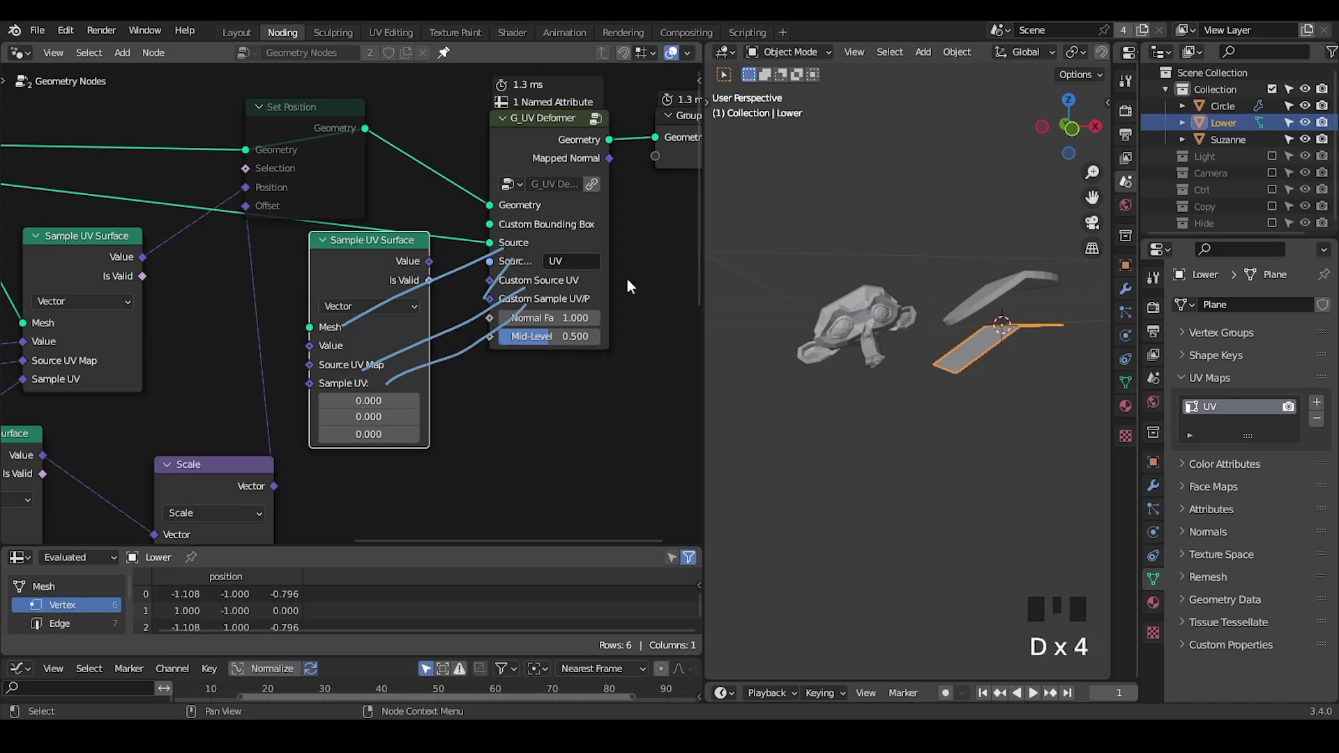
right_drag(530, 293, 439, 377)
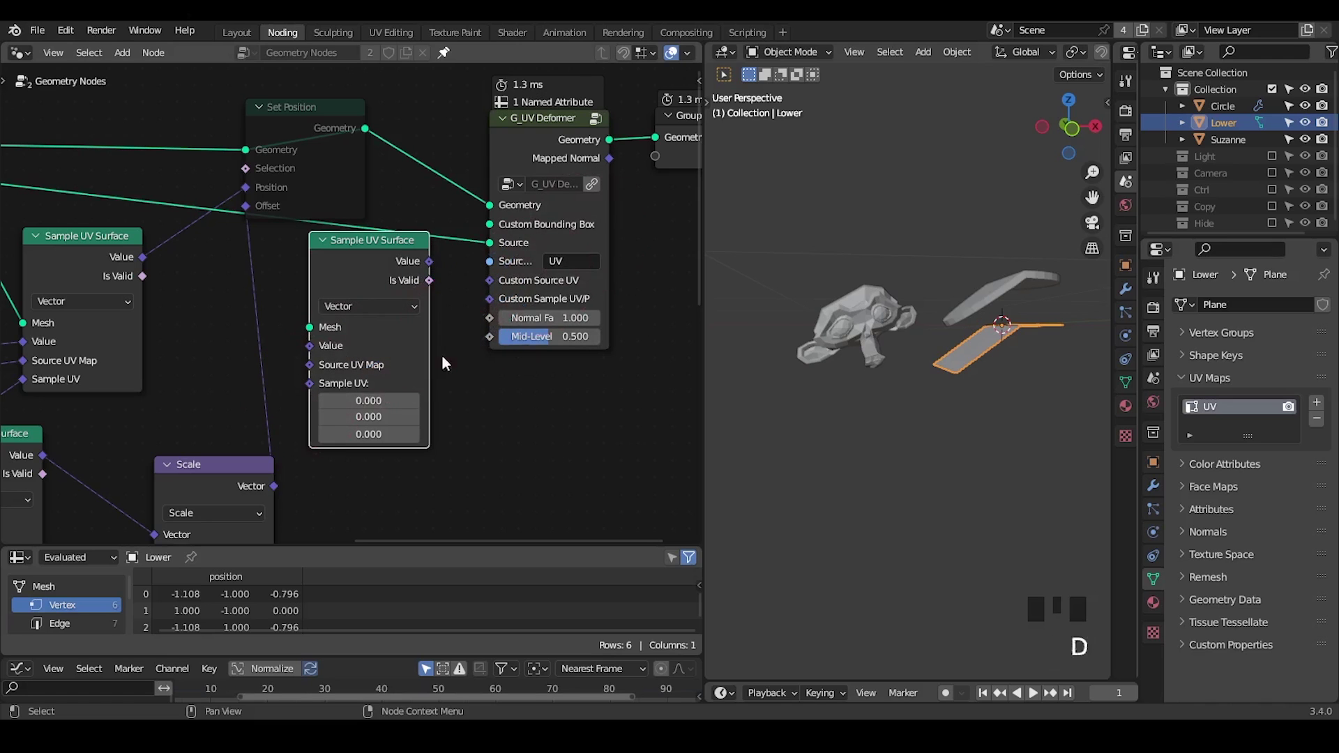
mouse_move(442, 362)
middle_down()
mouse_move(484, 299)
mouse_move(476, 348)
mouse_move(511, 211)
mouse_move(395, 304)
mouse_move(401, 316)
middle_up()
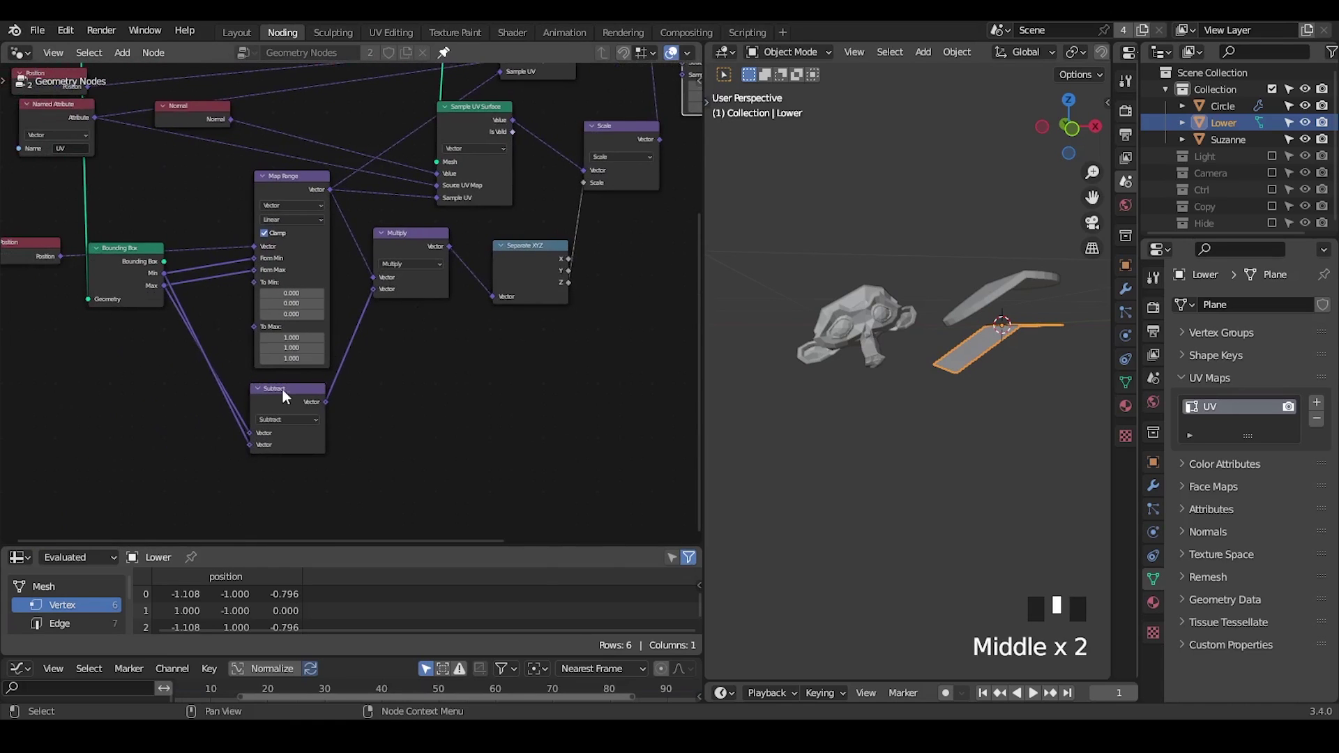
- Circle the Map Range, Subtract, Multiply and Separate XYZ nodes with an annotation
mouse_move(517, 227)
mouse_down()
mouse_move(638, 321)
mouse_move(307, 249)
mouse_up()
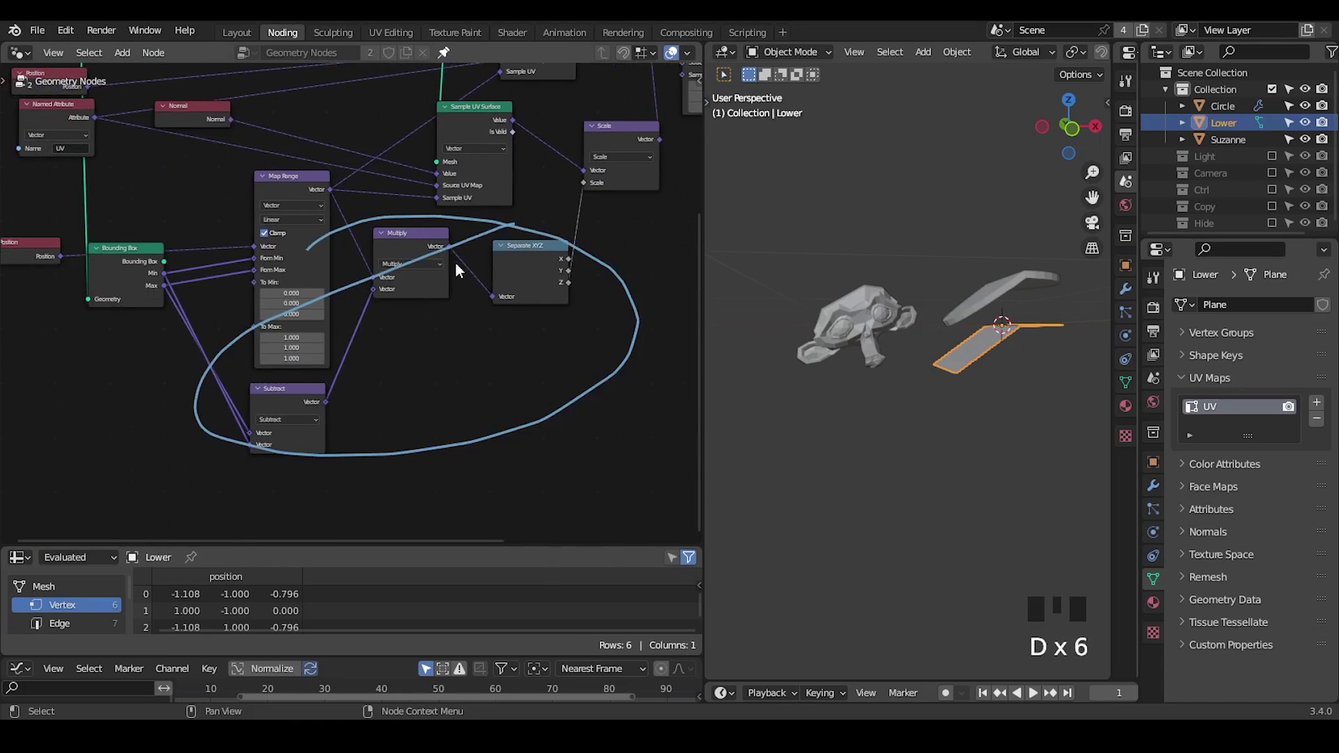
mouse_move(463, 184)
middle_down()
mouse_move(438, 276)
mouse_move(433, 166)
middle_up()
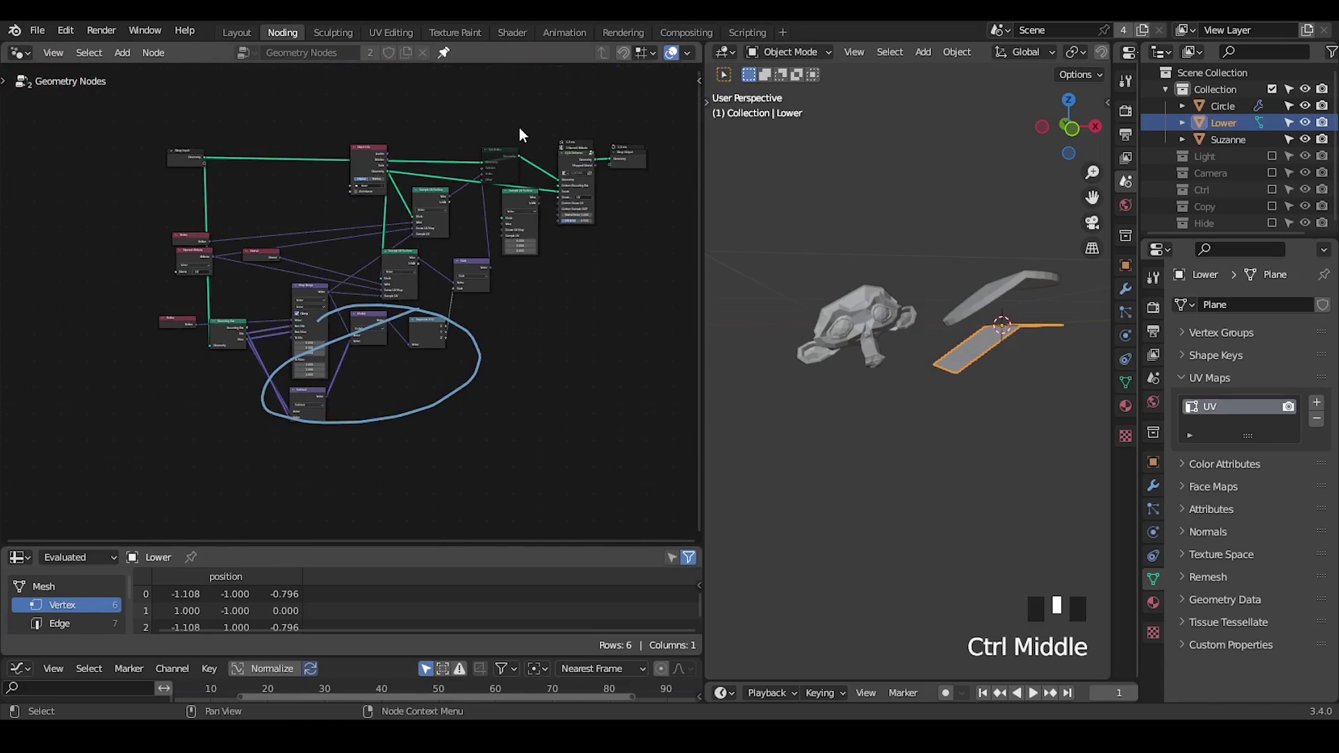
- Delete the manual deformation nodes with reconnection, keeping only Group Input, Object Info, G_UV Deformer and Group Output, and erase the annotation
drag(521, 117, 406, 310)
key(ctrl+x)
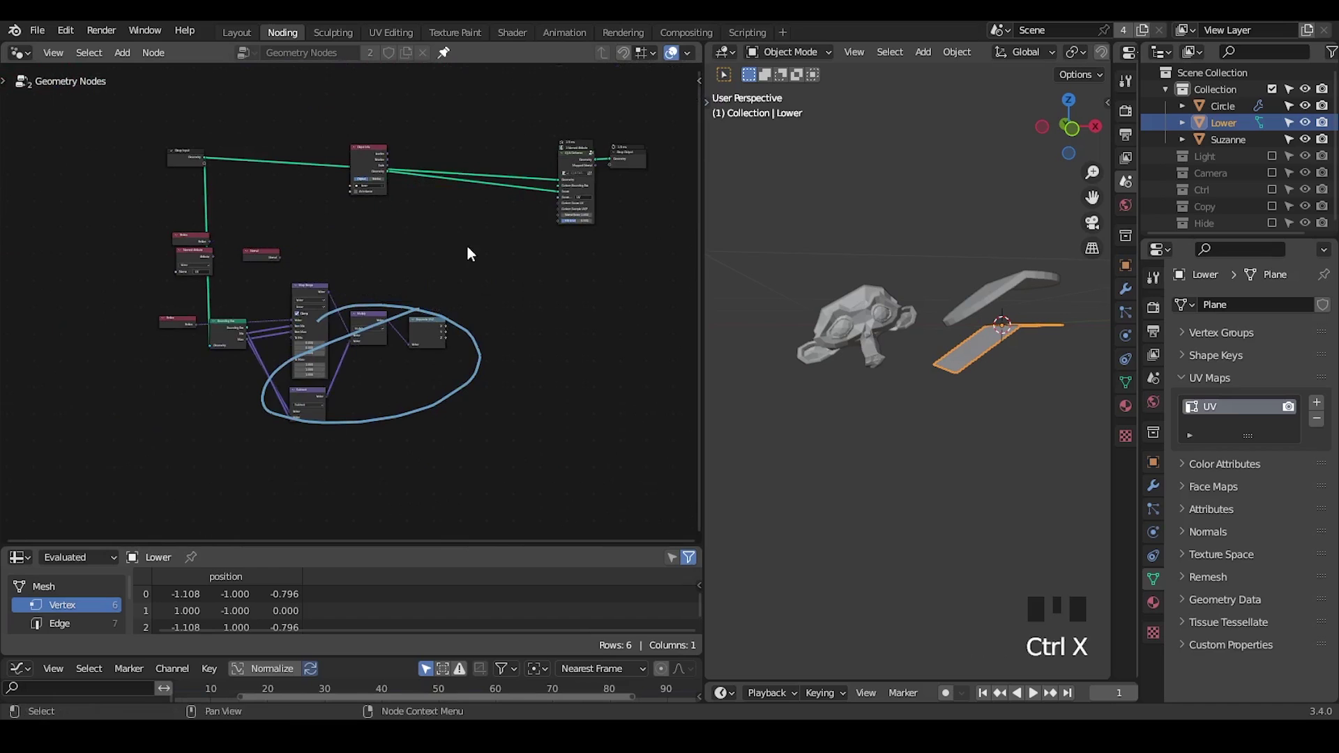
drag(475, 218, 138, 454)
key(ctrl+x)
mouse_move(399, 297)
right_down()
mouse_move(288, 347)
mouse_move(594, 348)
mouse_move(426, 391)
right_up()
- Move the Group Input and Object Info nodes next to the G_UV Deformer, with Object Info below Group Input
key(g)
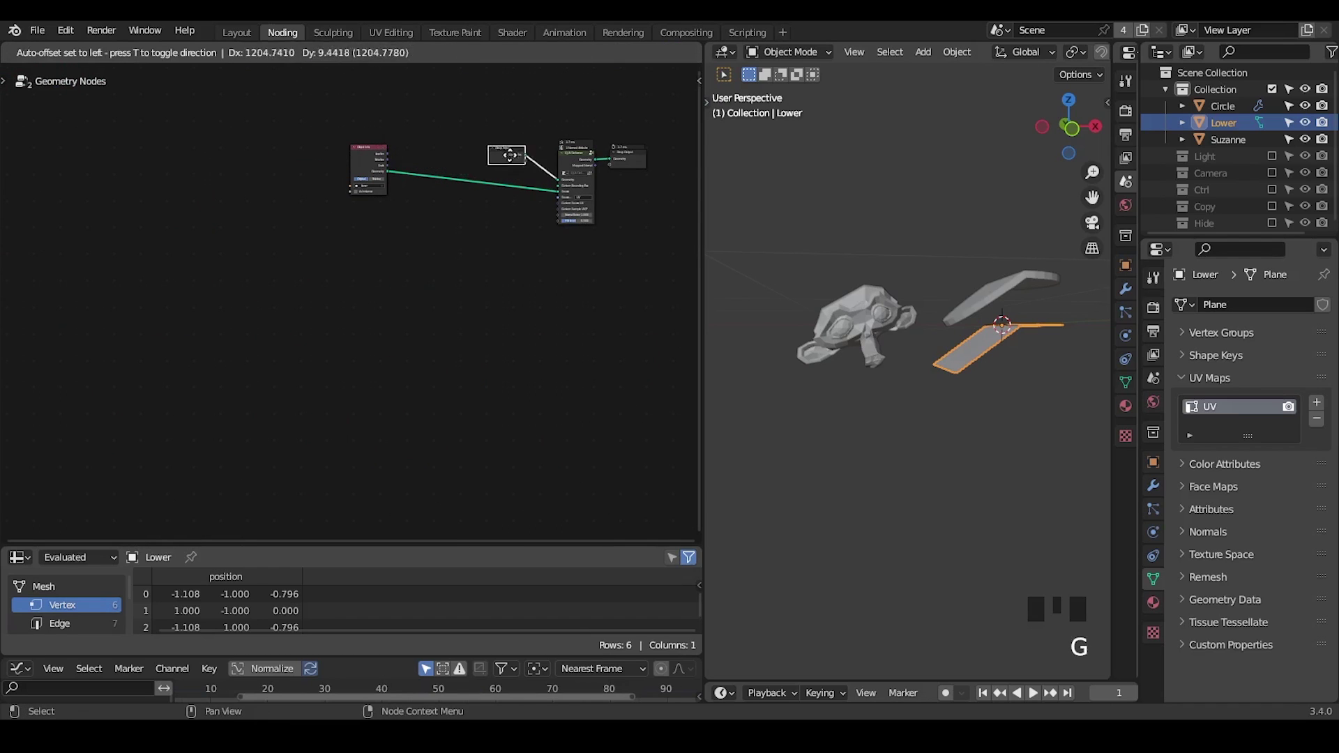
click(518, 168)
key(g)
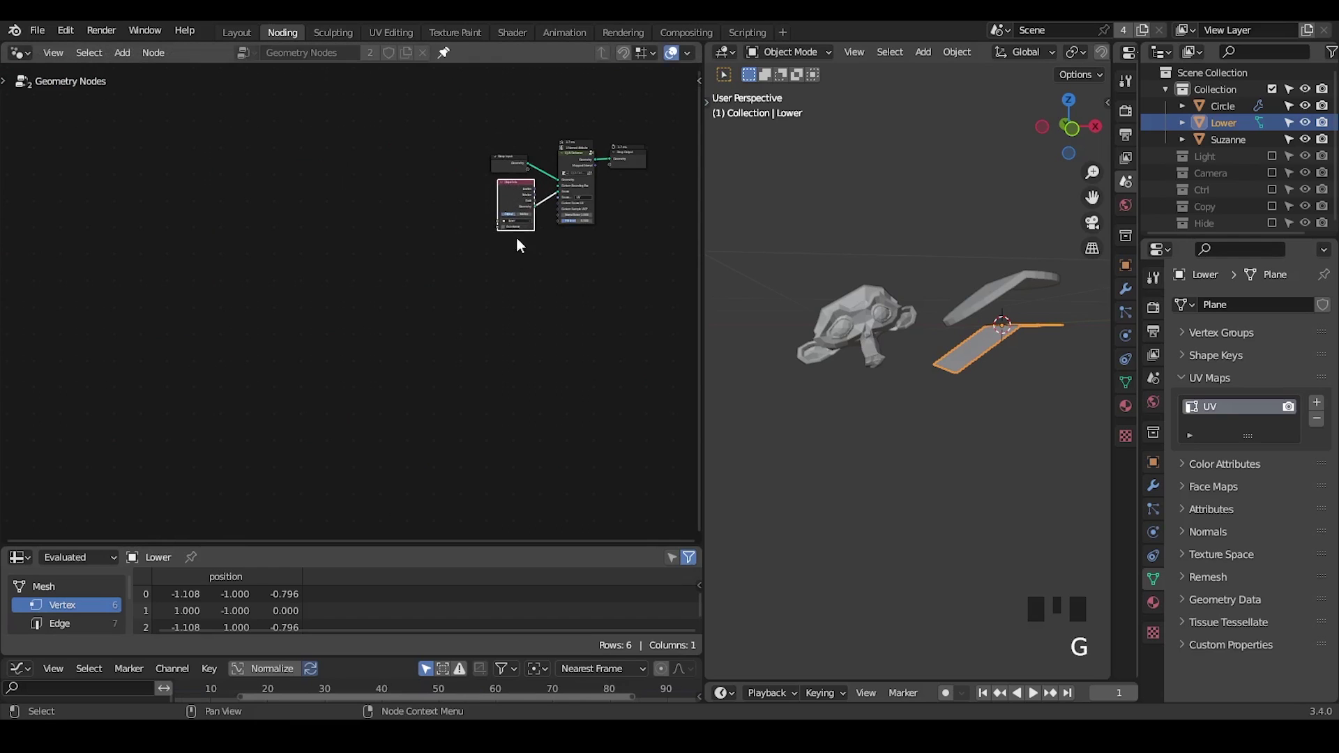
click(518, 246)
middle_drag(517, 246, 357, 301)
ctrl+middle_drag(419, 344, 434, 214)
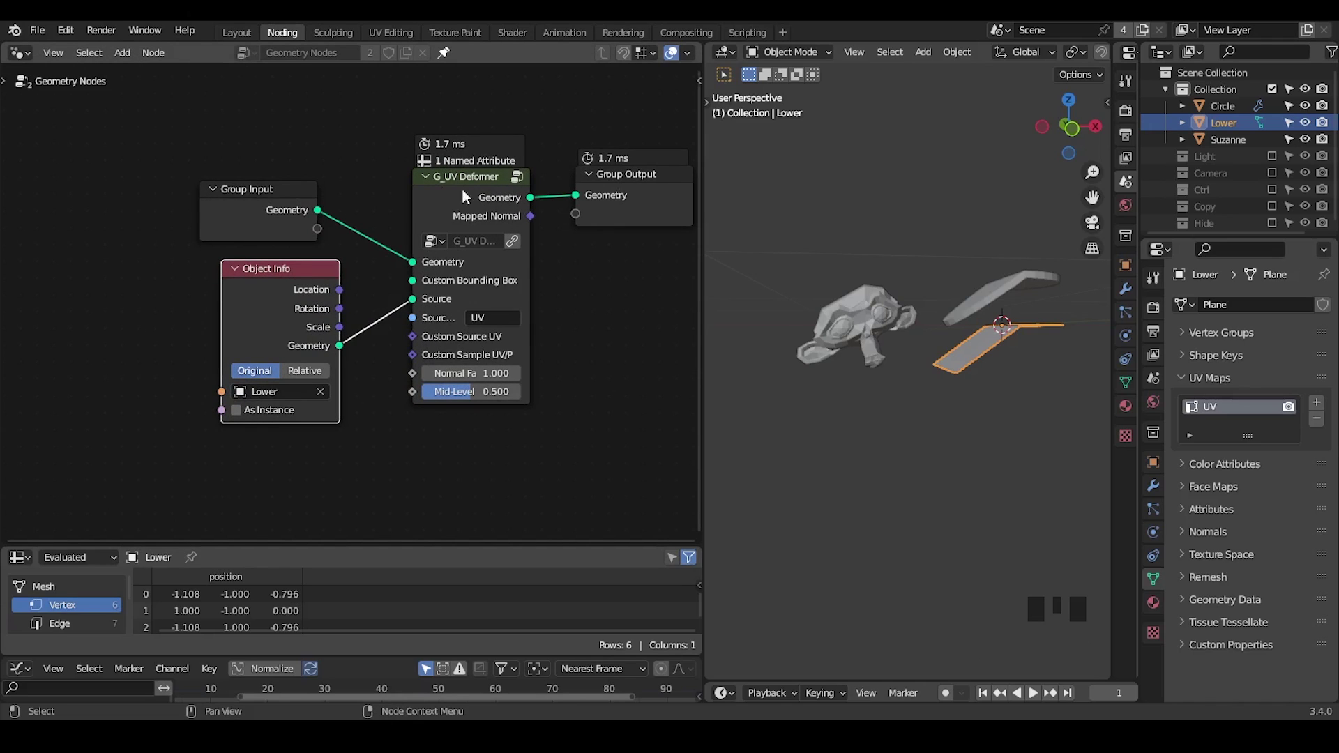
middle_drag(517, 234, 463, 236)
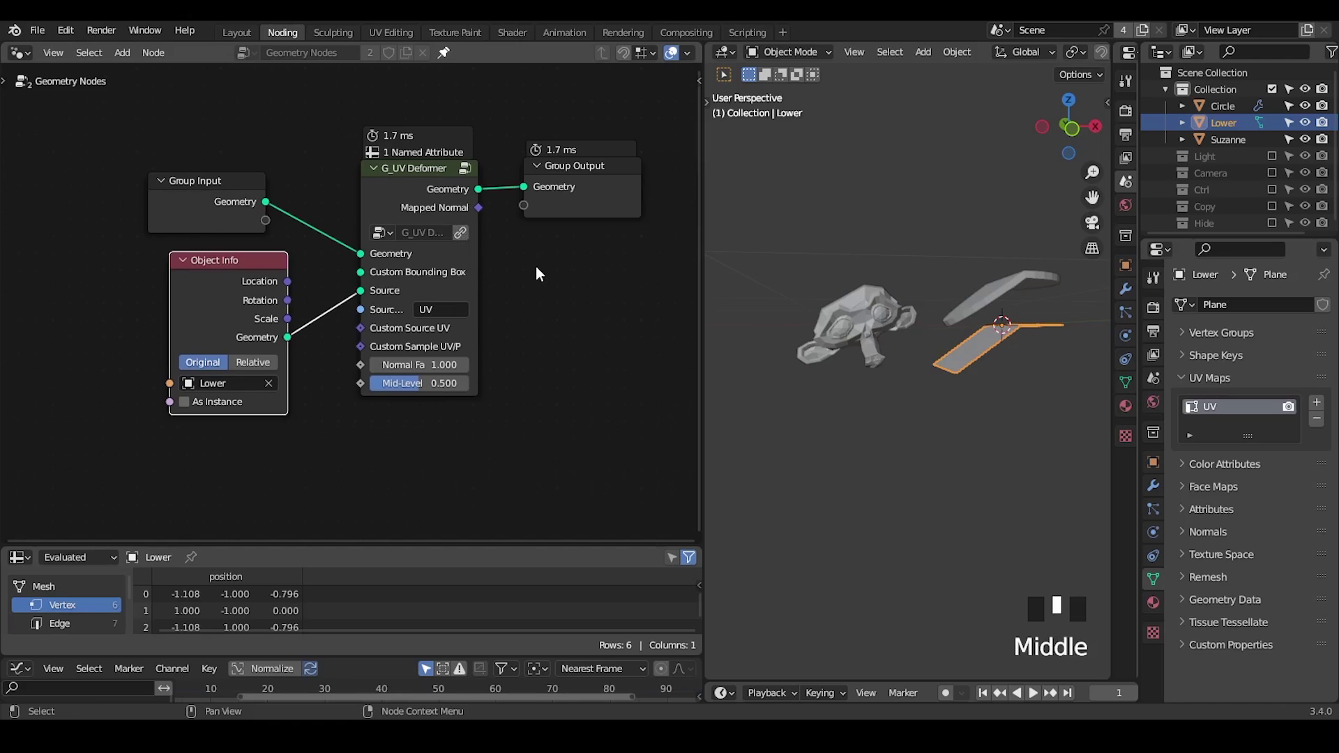
key(shift+ctrl+alt+w)
key(shift+ctrl+alt+q)
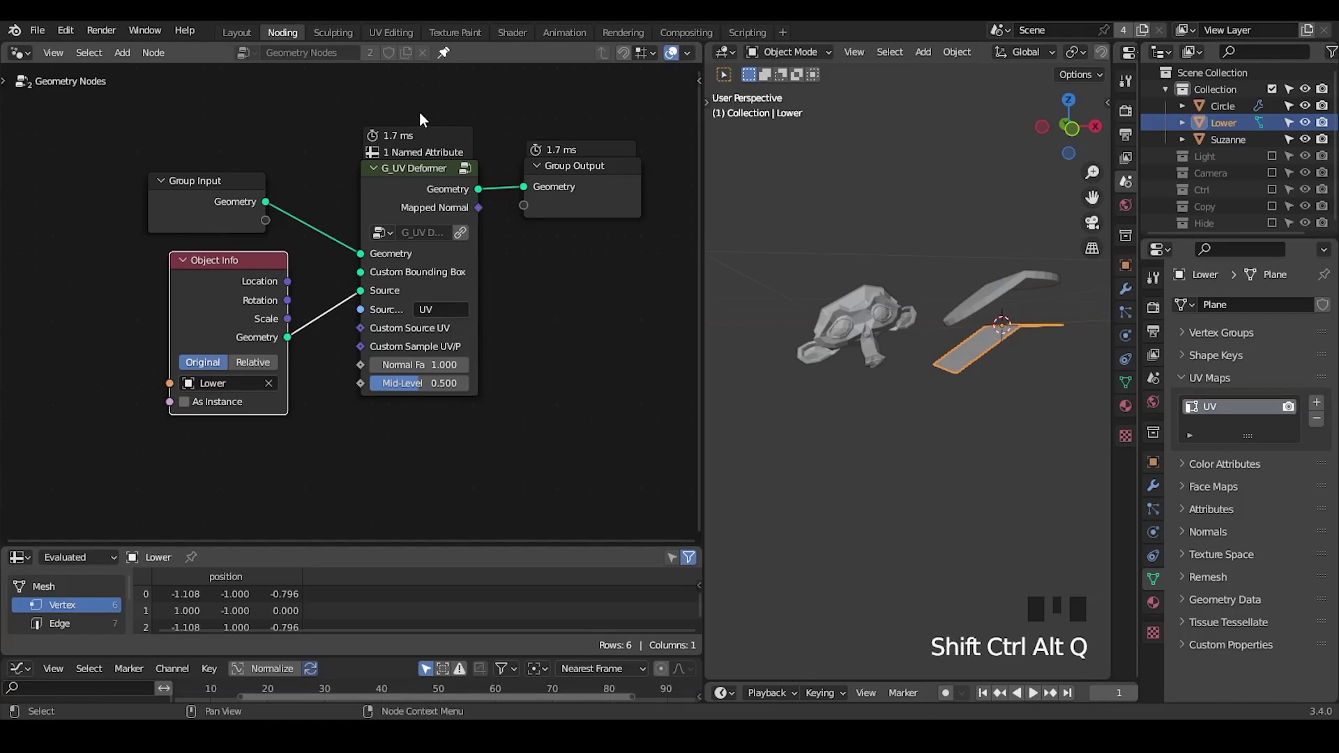
- Delete the Circle, Lower and Suzanne objects from the scene
drag(1025, 206, 881, 345)
key(x)
key(x)
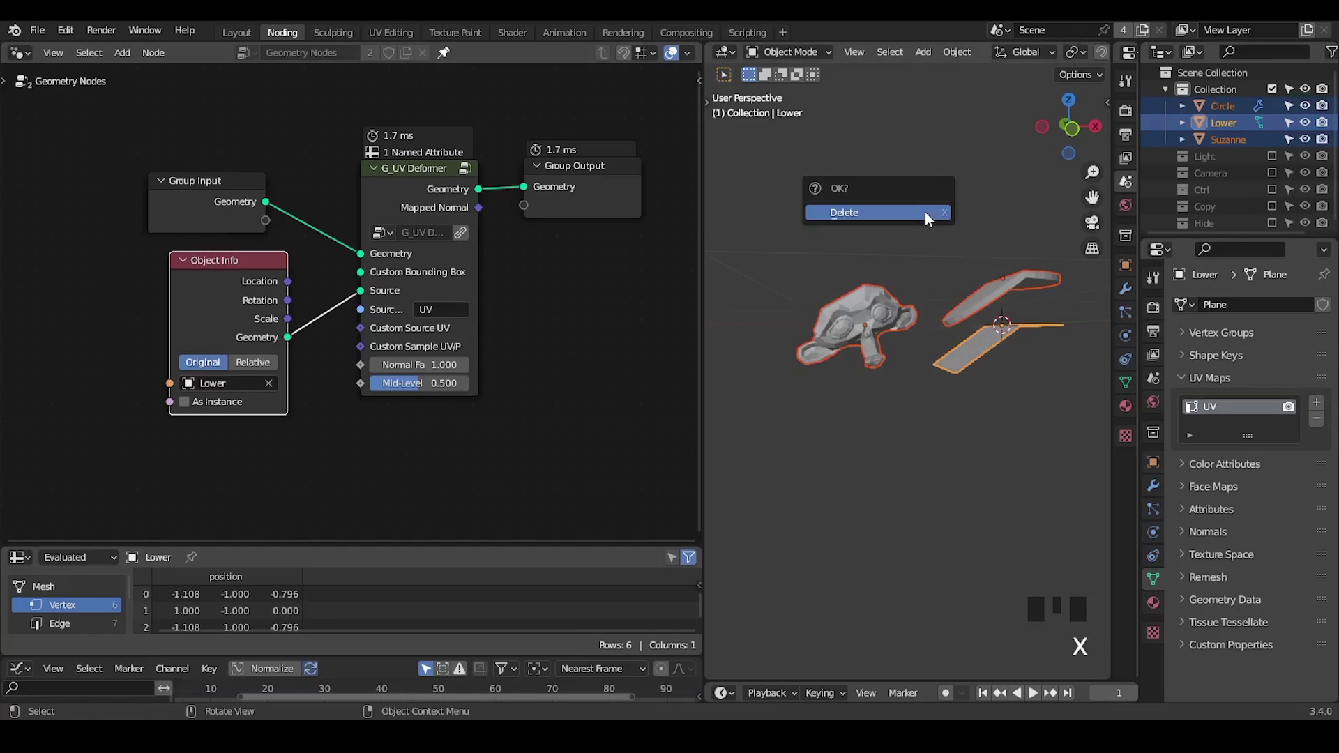
- Add a Monkey mesh at the scene origin
middle_drag(915, 254, 927, 188)
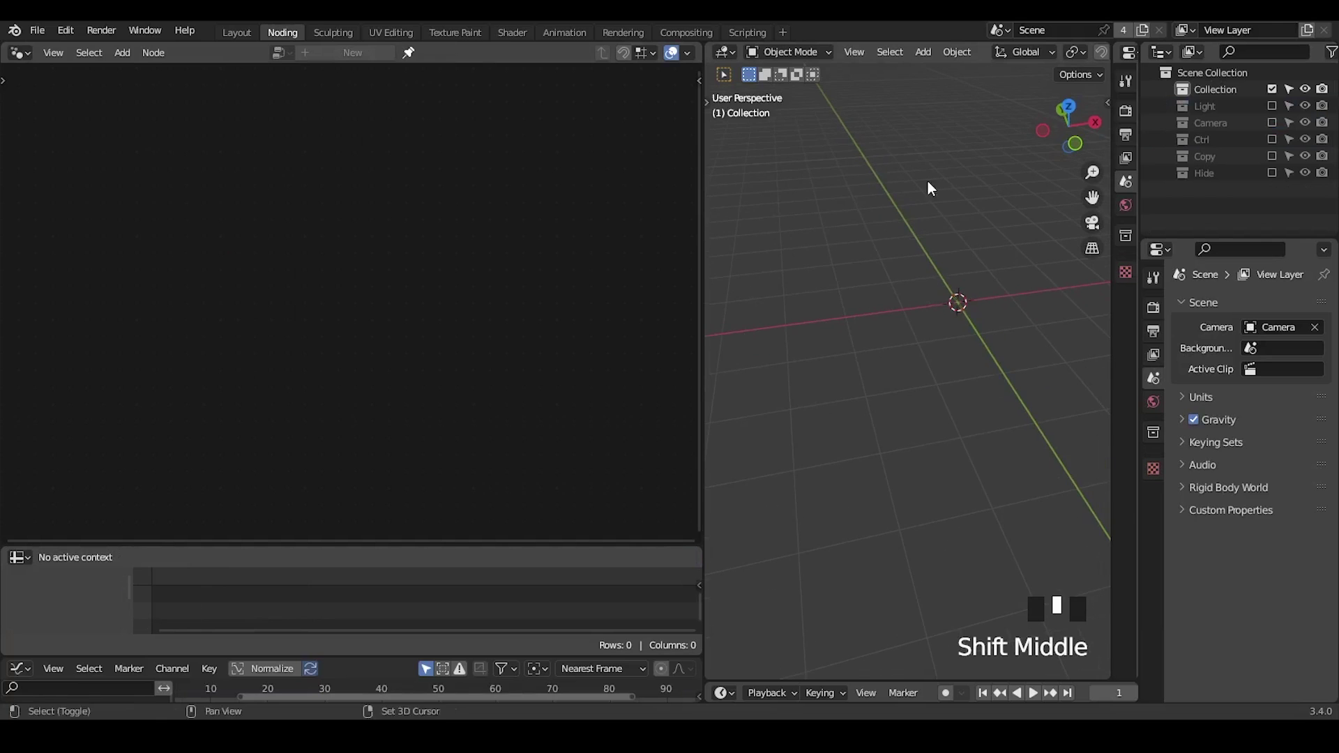
key(shift+a)
mouse_move(927, 152)
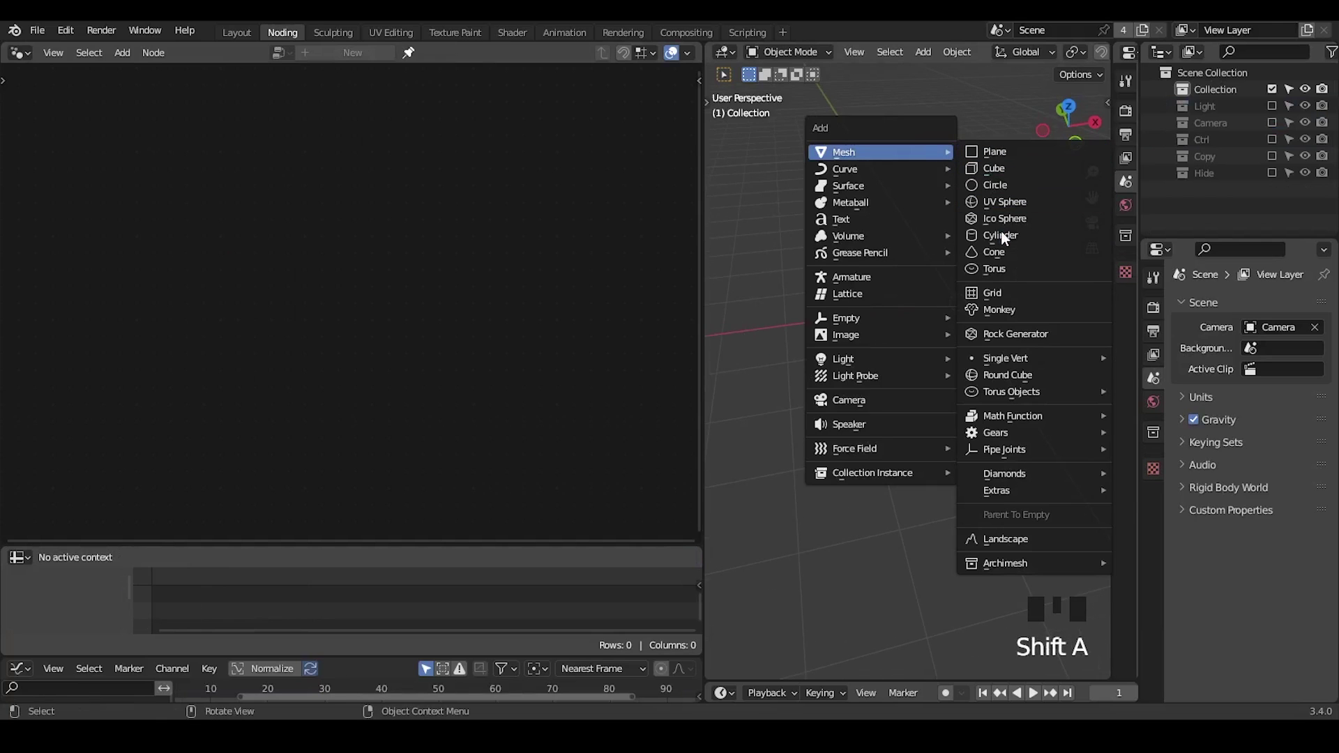
click(1000, 310)
shift+middle_drag(999, 317, 965, 318)
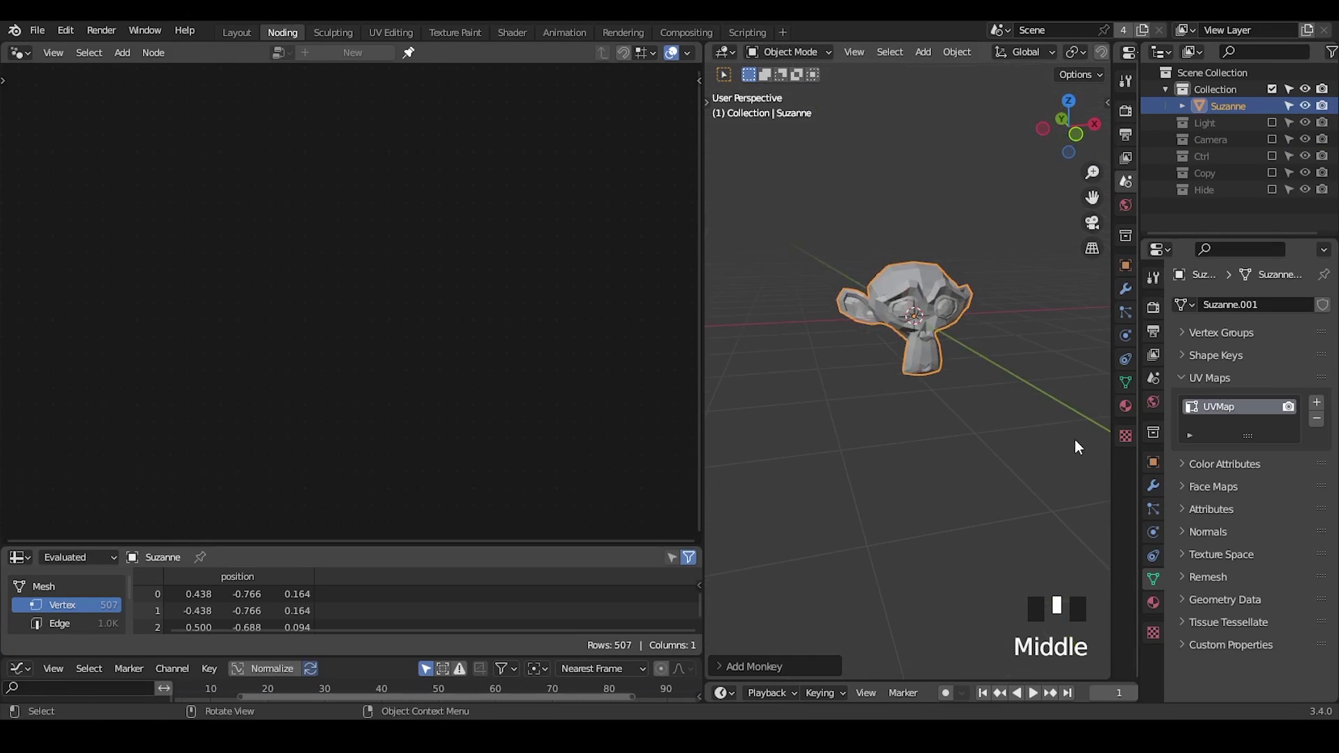
- Enable Collision physics on the monkey
click(1153, 485)
click(1158, 518)
click(1161, 535)
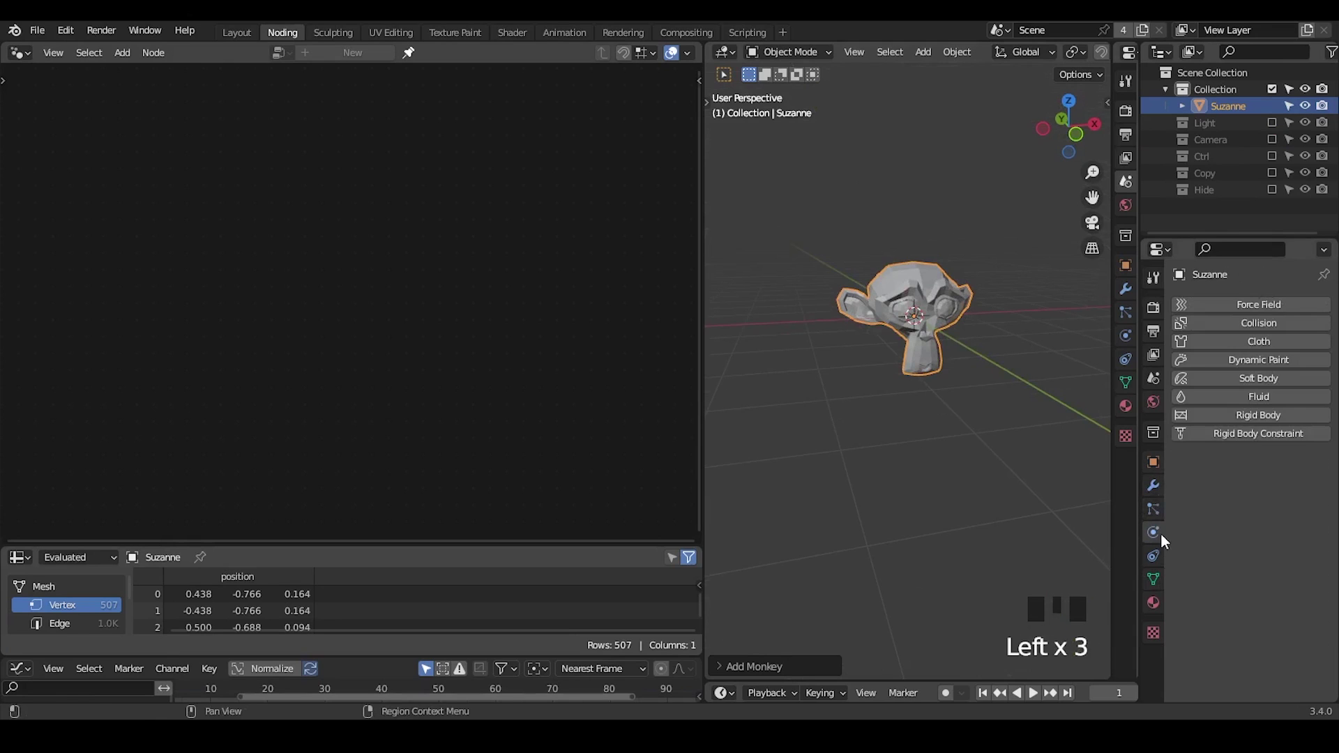
click(1259, 326)
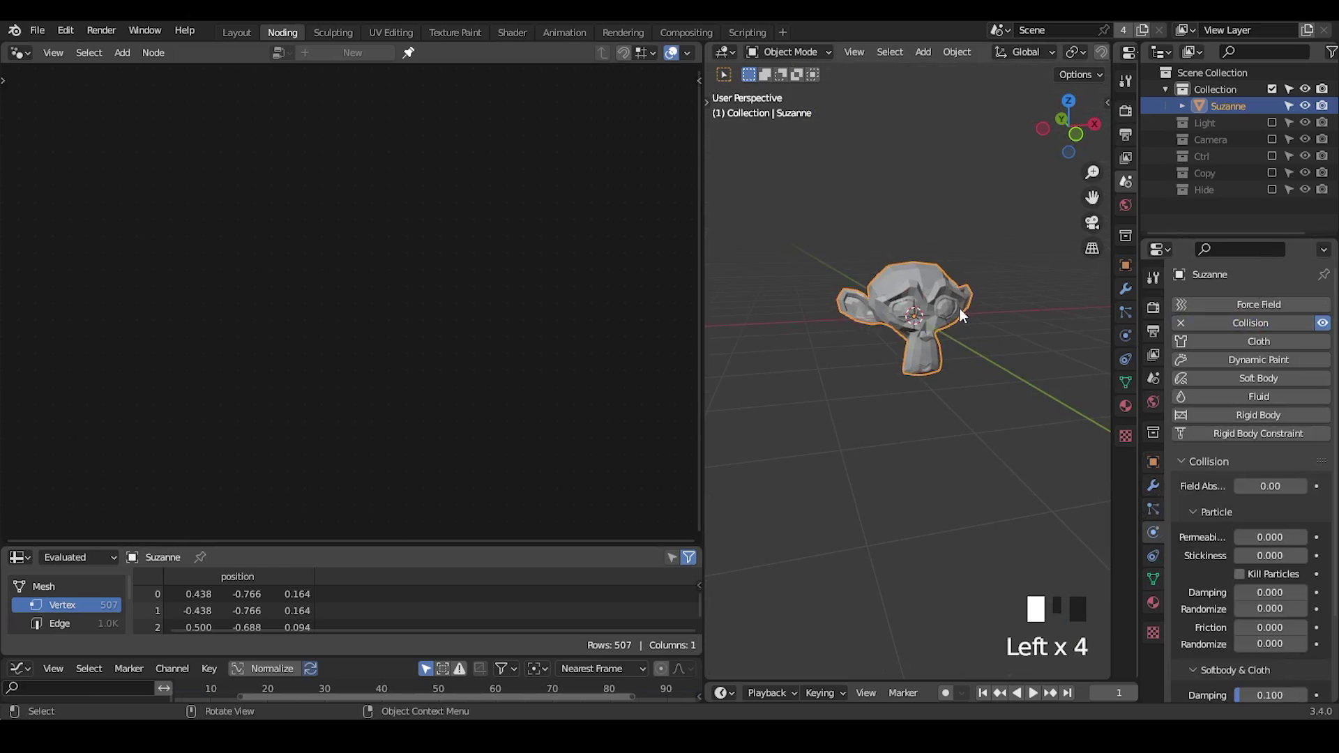
- Add a plane and raise it along Z so it floats above the monkey's head
key(shift+a)
mouse_move(924, 228)
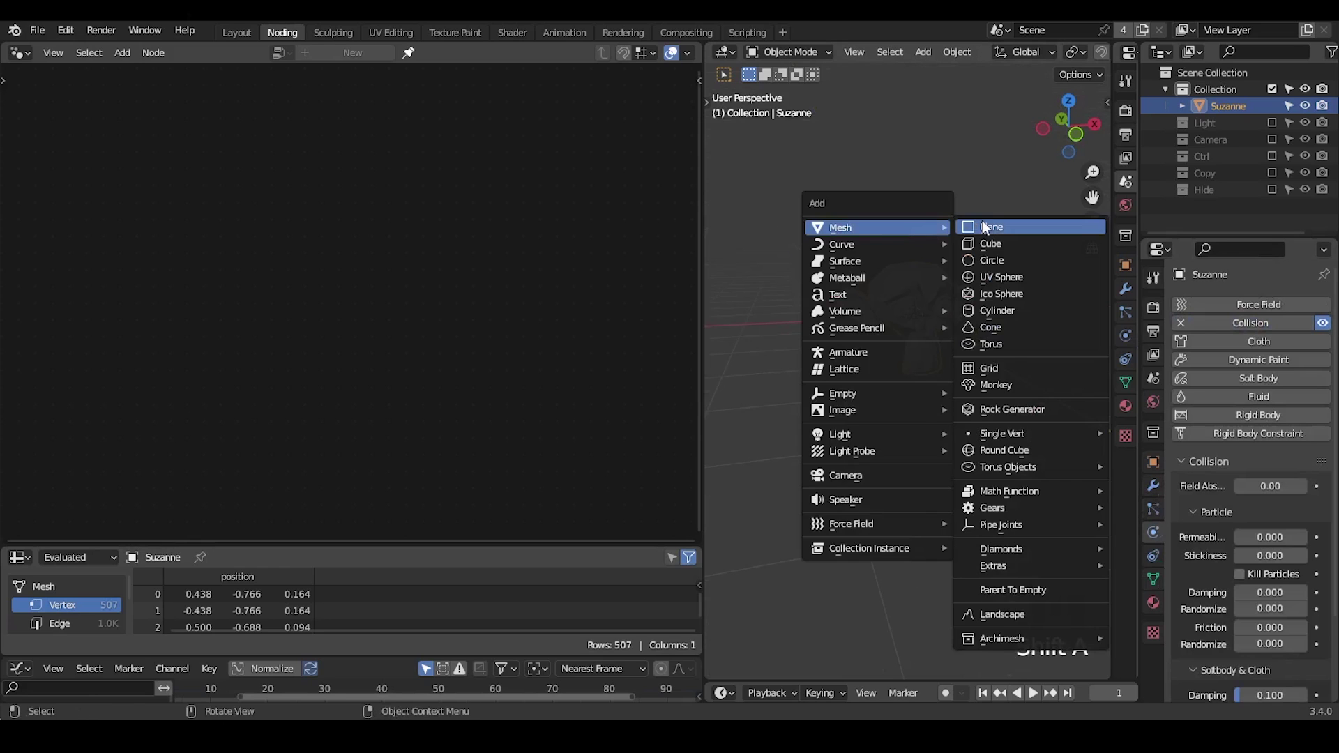
click(997, 227)
key(g)
key(z)
click(846, 255)
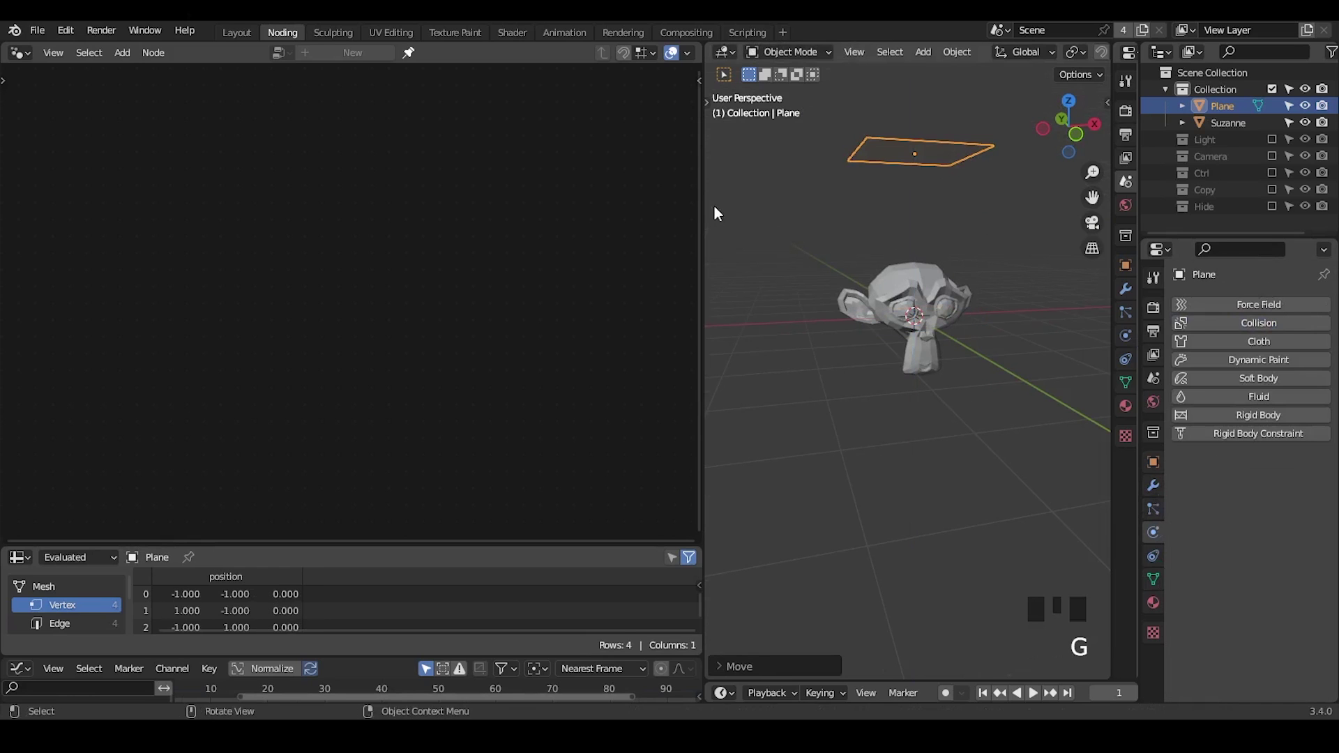
- Widen the 3D viewport and scale the plane's mesh up about 2.7 times in Edit Mode
drag(713, 203, 442, 237)
middle_drag(718, 239, 750, 307)
key(Tab)
key(s)
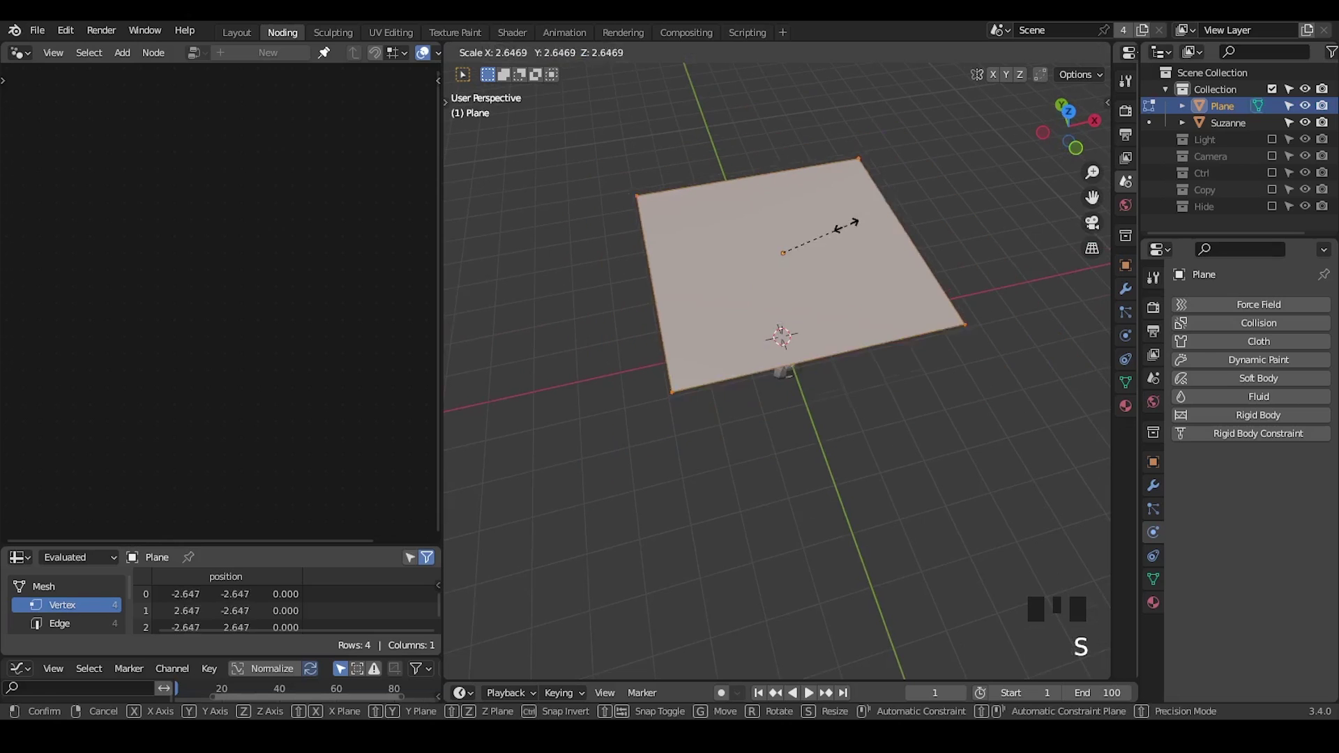
click(852, 221)
key(Tab)
- Add a Subdivision Surface modifier to the plane and set its type to Simple
click(1153, 485)
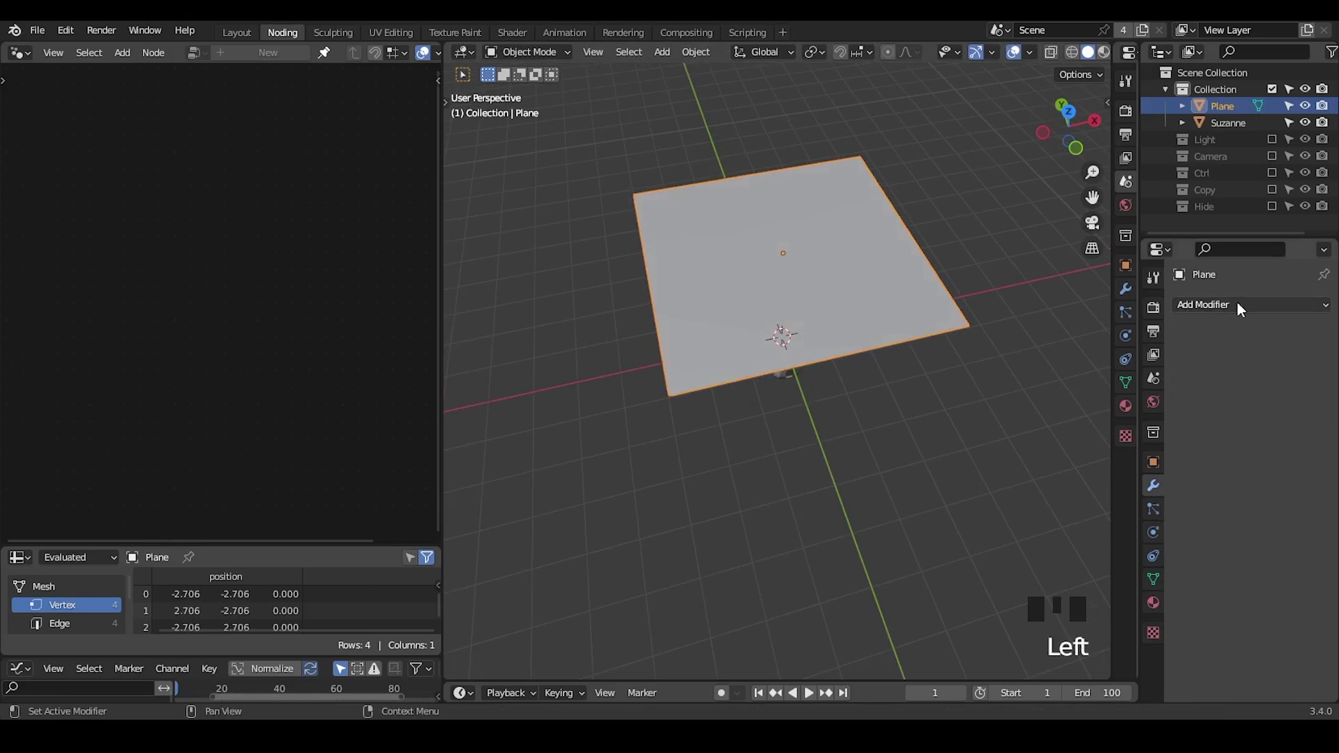
click(1241, 310)
click(998, 609)
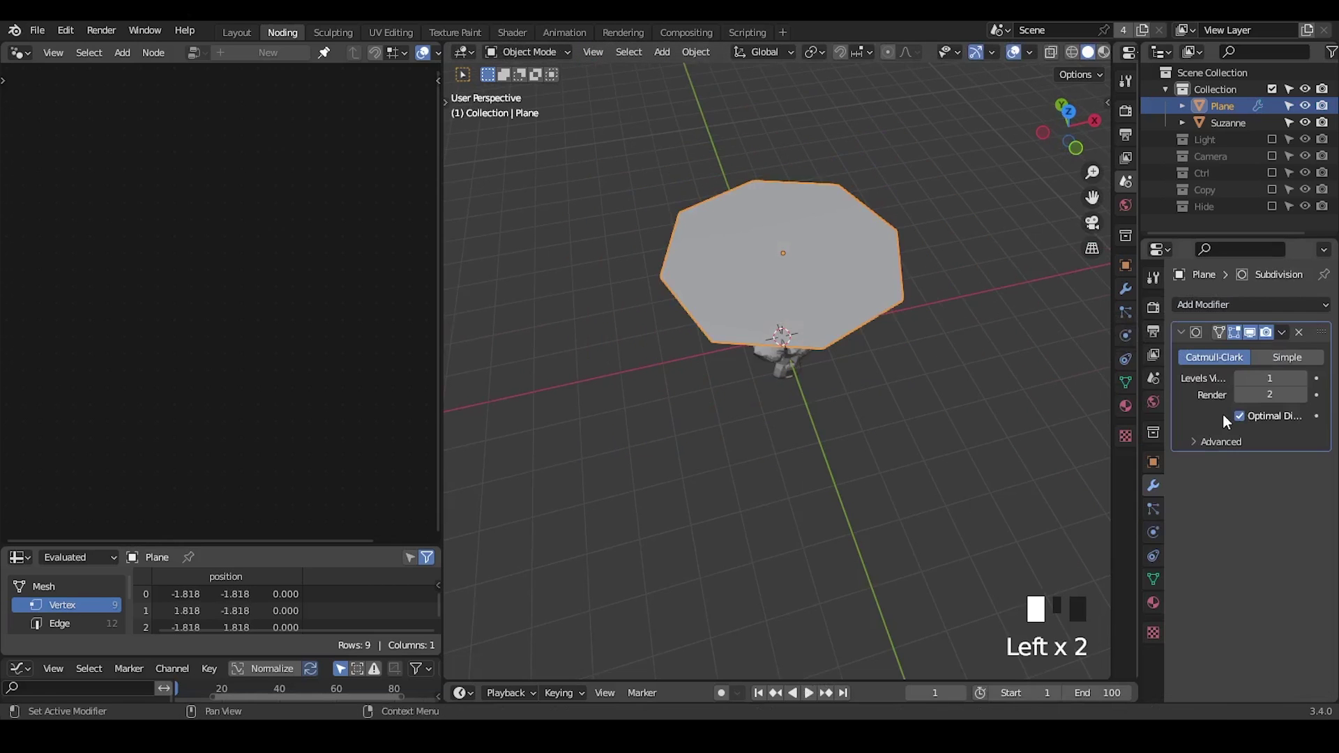
click(1265, 358)
middle_drag(1027, 403, 1046, 363)
- Set the Subdivision modifier's viewport levels to 6
drag(1270, 378, 1270, 379)
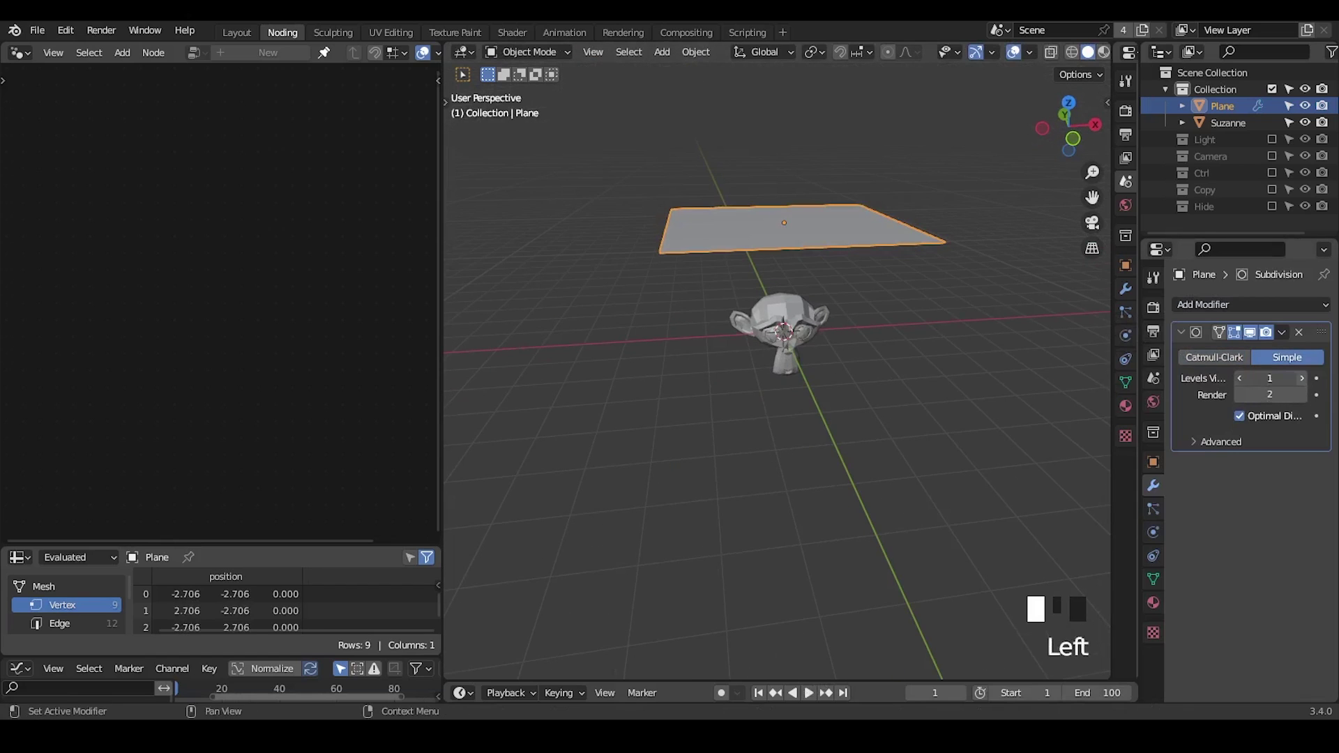
click(1303, 379)
click(1302, 378)
click(1302, 379)
click(1302, 378)
click(1302, 379)
click(1303, 378)
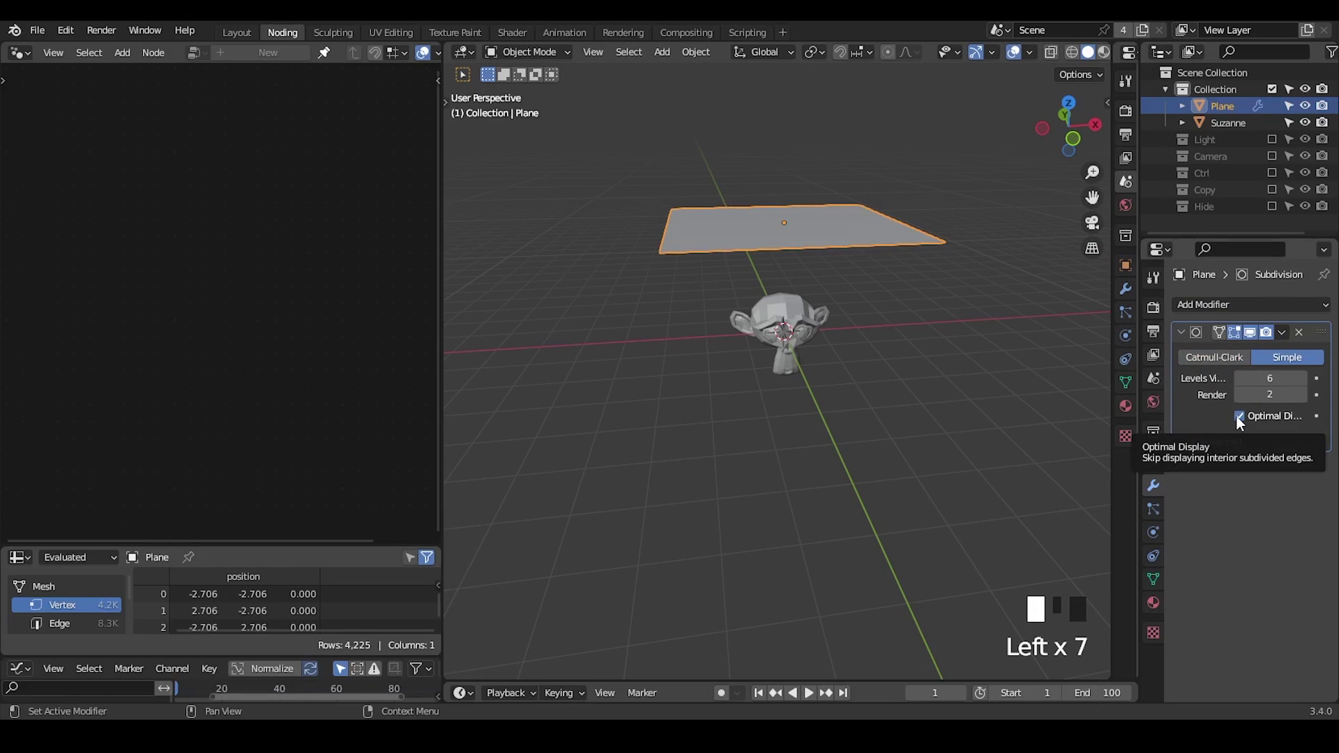
- Turn off the Subdivision modifier's Optimal Display and show the viewport in Wireframe shading
click(1239, 419)
middle_drag(918, 353, 823, 337)
key(z)
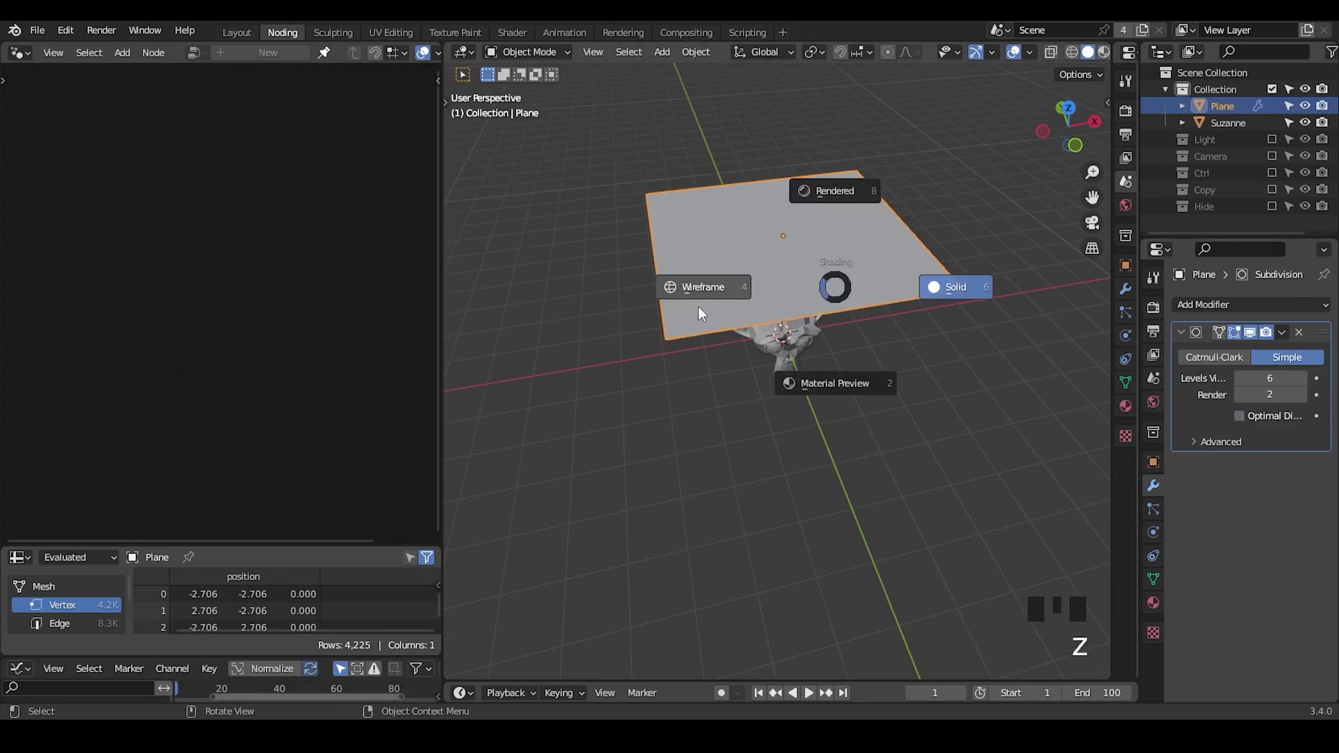
click(1249, 419)
click(1248, 419)
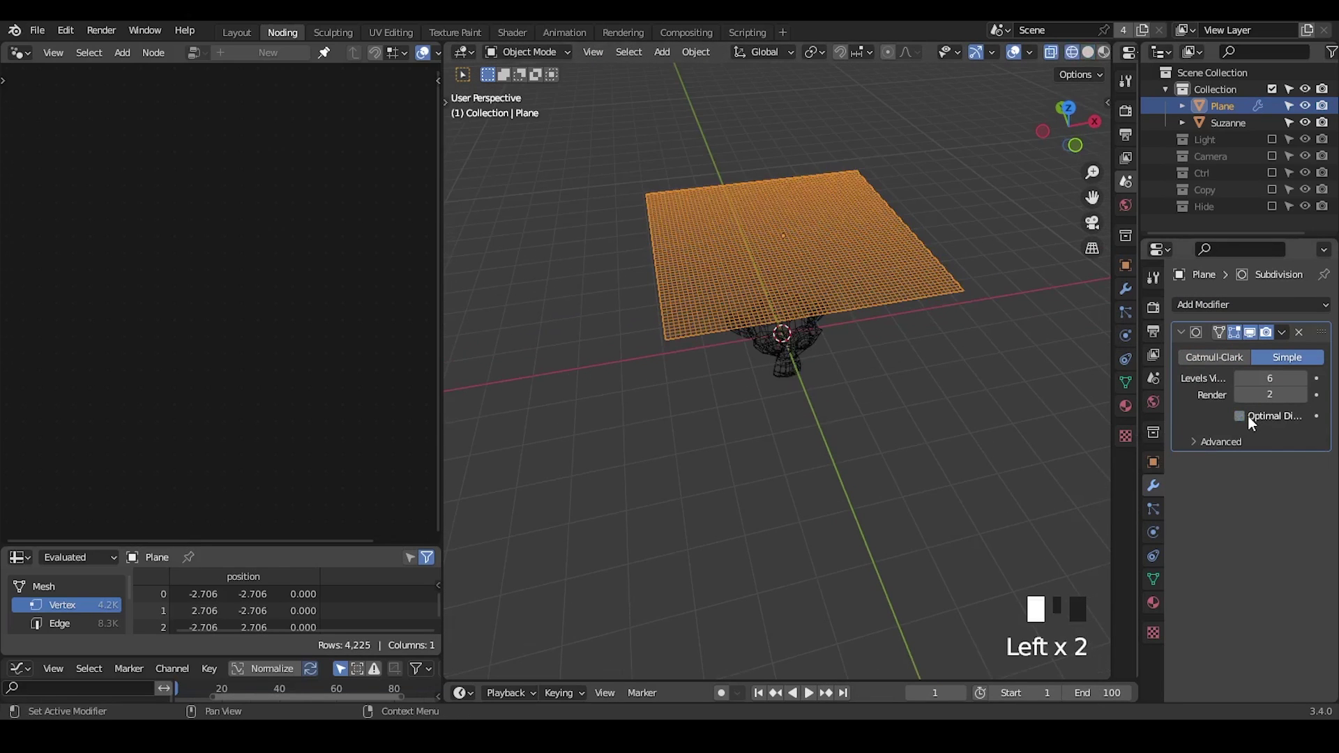
mouse_move(831, 249)
middle_down()
mouse_move(846, 302)
mouse_move(966, 291)
mouse_move(902, 260)
mouse_move(816, 263)
mouse_move(819, 249)
middle_up()
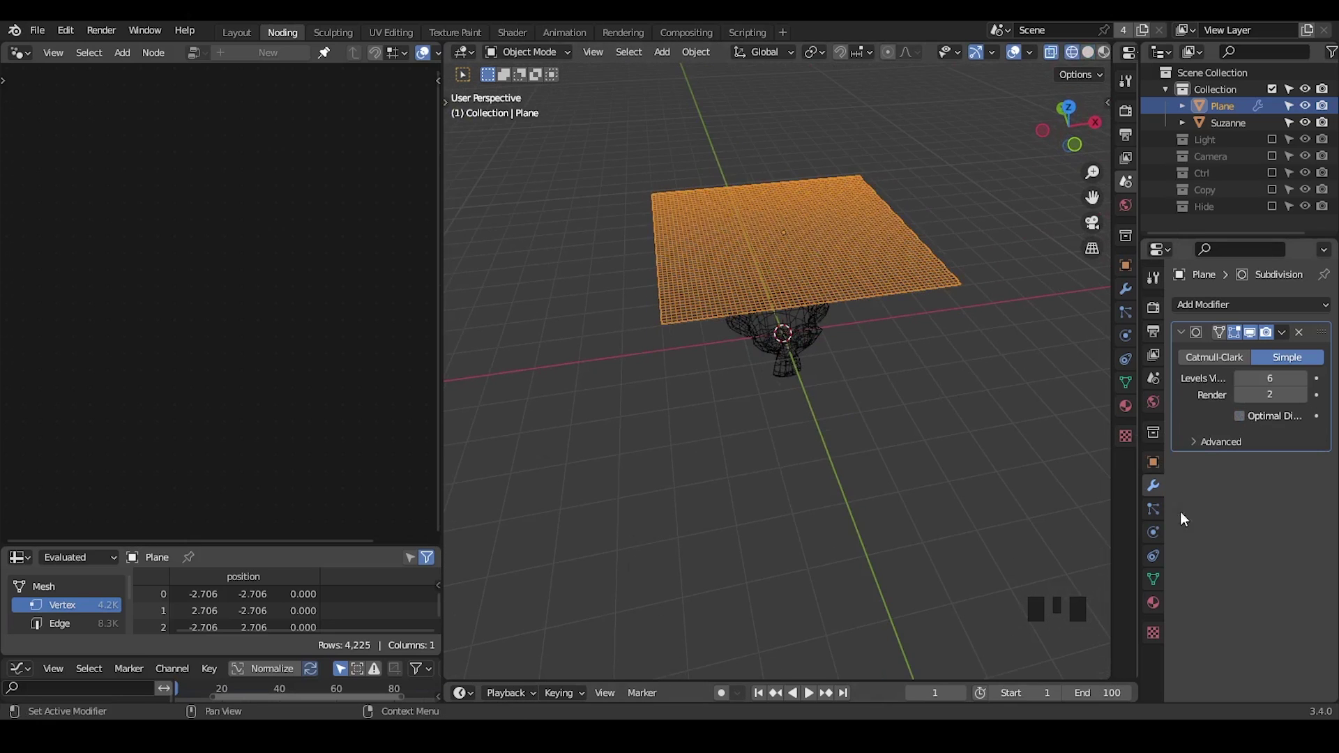
- Enable Cloth physics on the plane
click(1152, 532)
click(1217, 341)
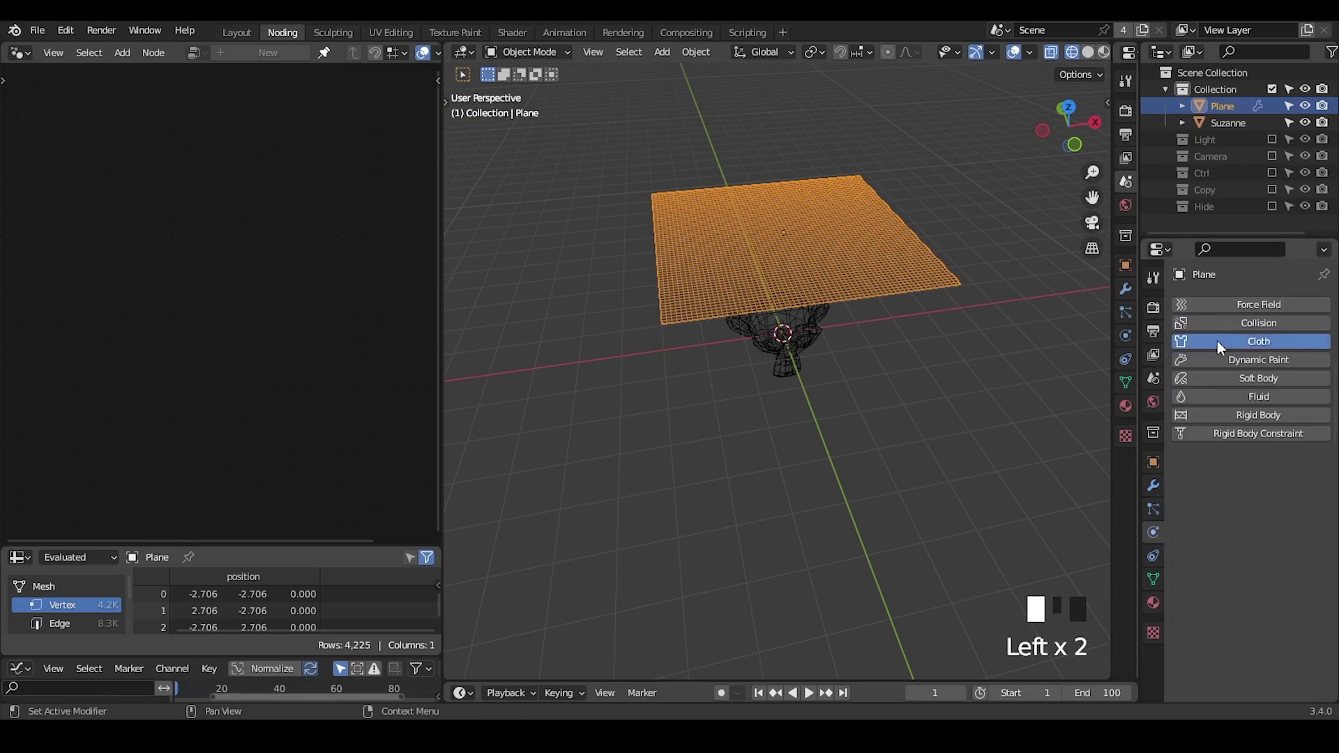
middle_drag(882, 416, 890, 380)
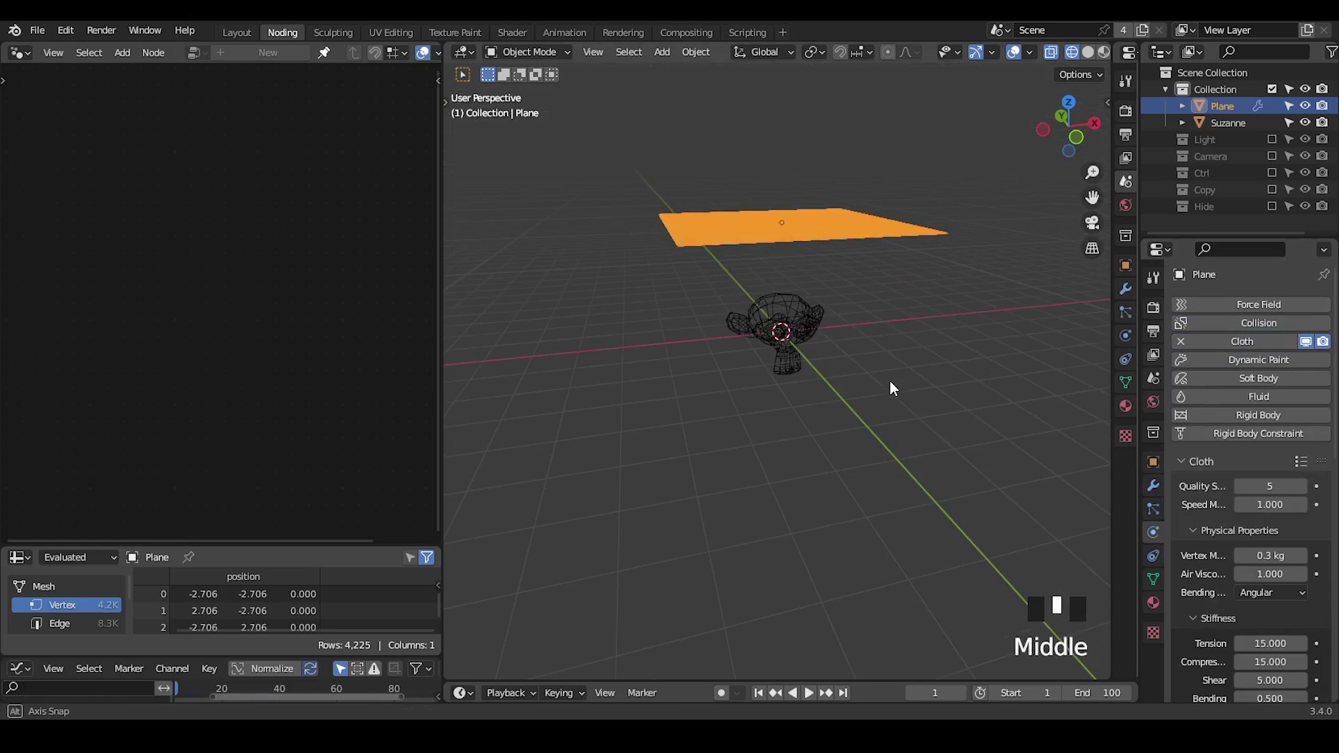
- Set playback sync to Play Every Frame and set the end frame to 1000 in the enlarged timeline
click(508, 693)
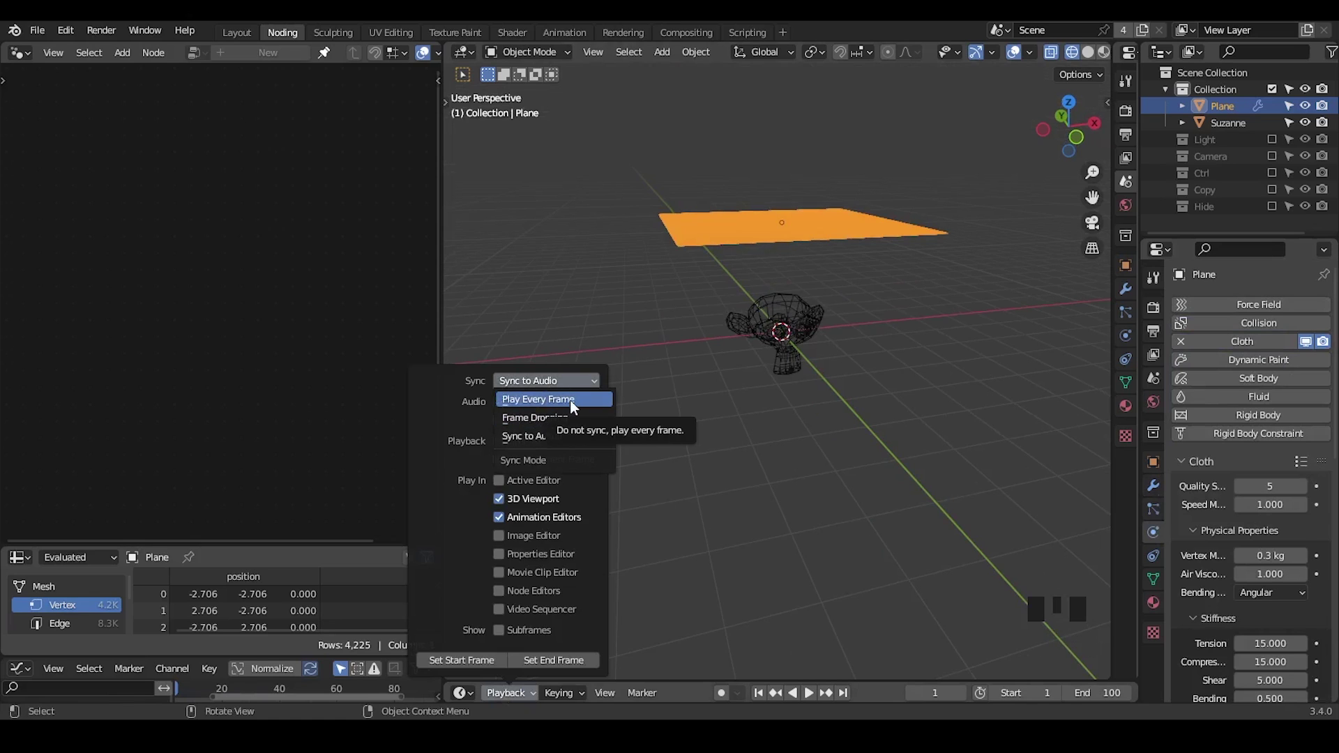
click(571, 400)
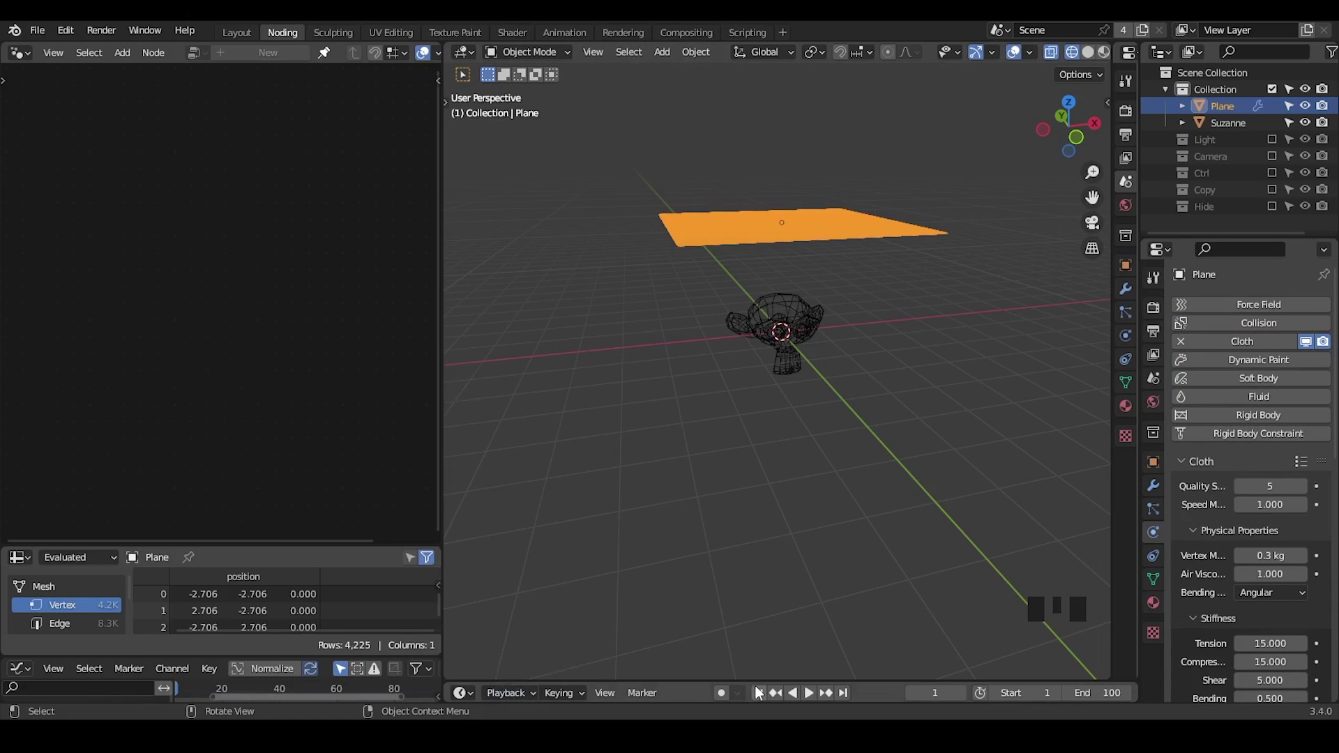
drag(755, 680, 772, 443)
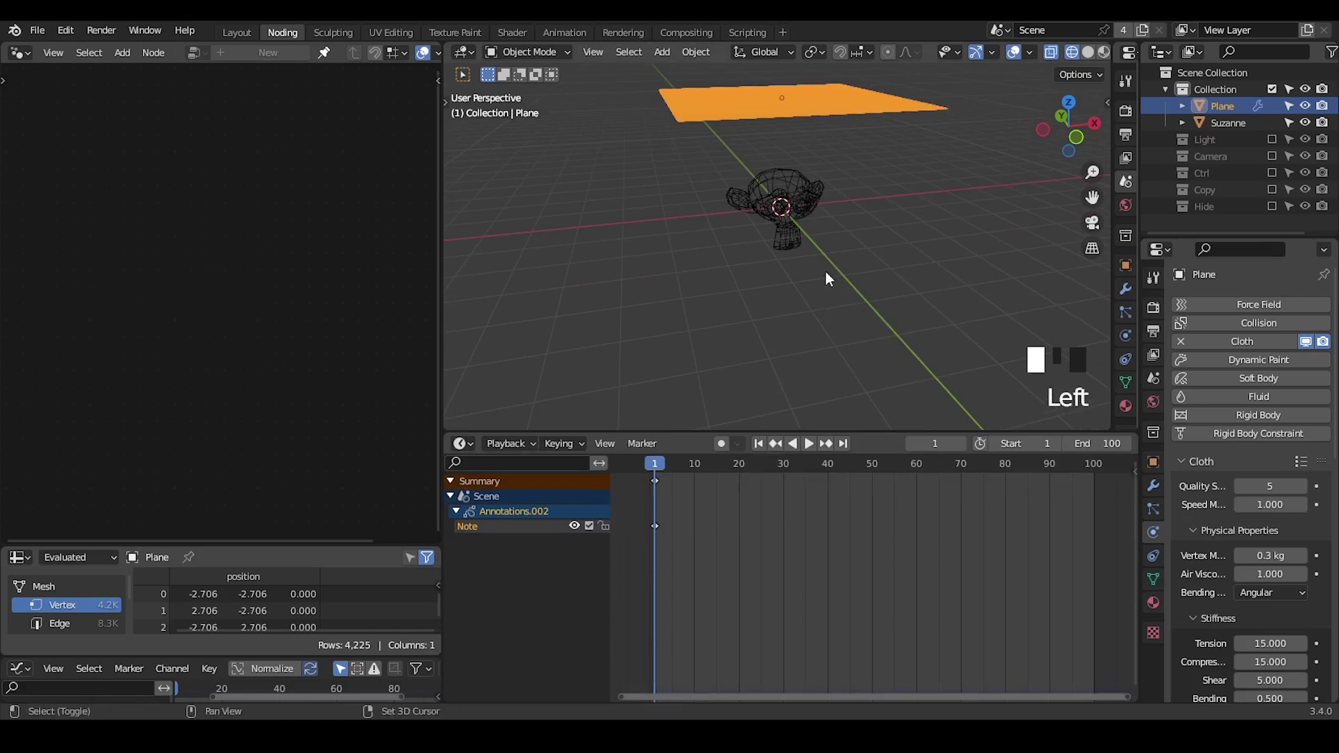
shift+middle_drag(826, 273, 823, 314)
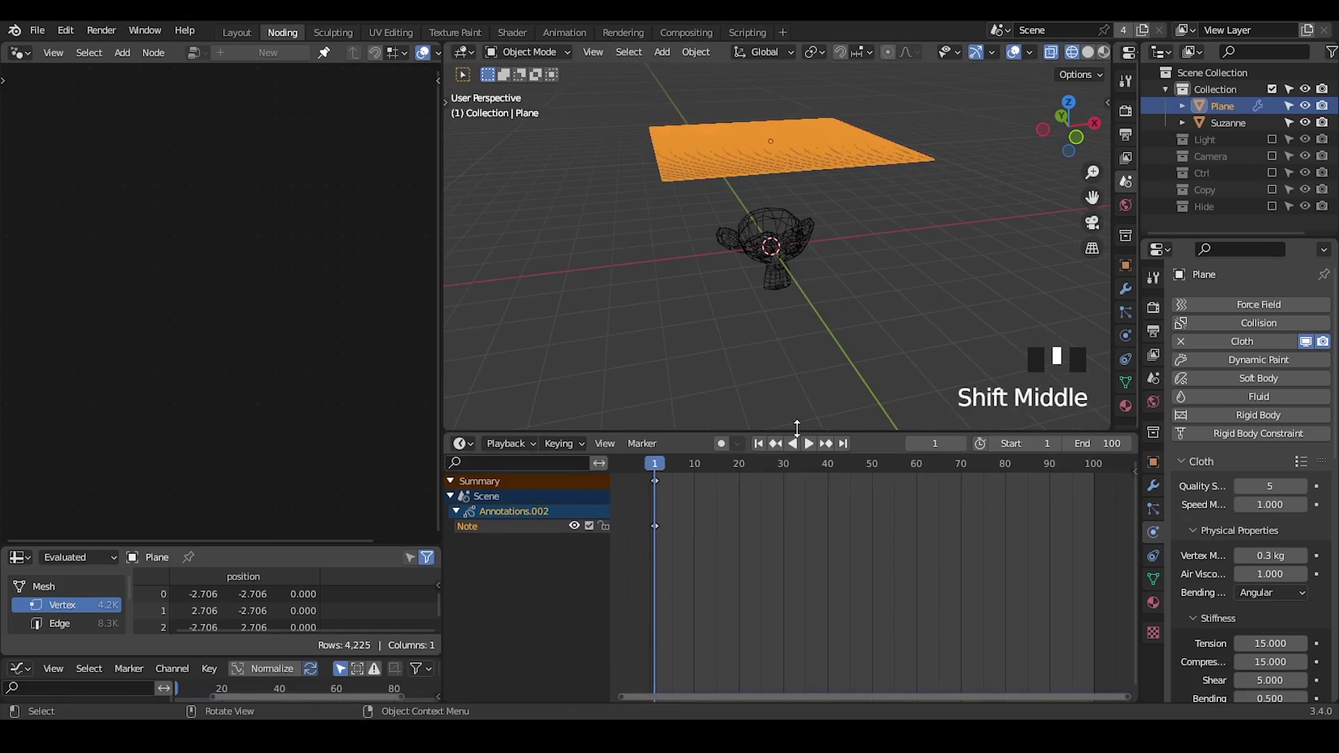
click(1098, 444)
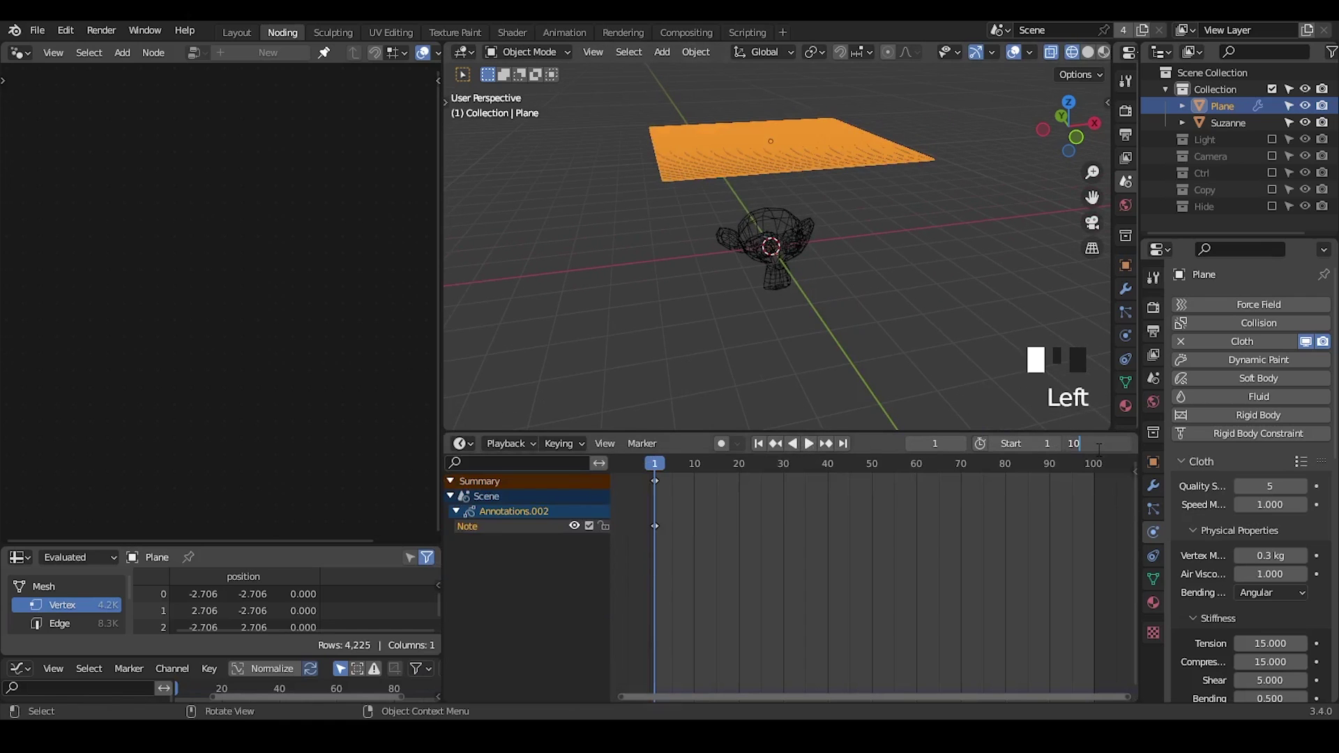
key(Return)
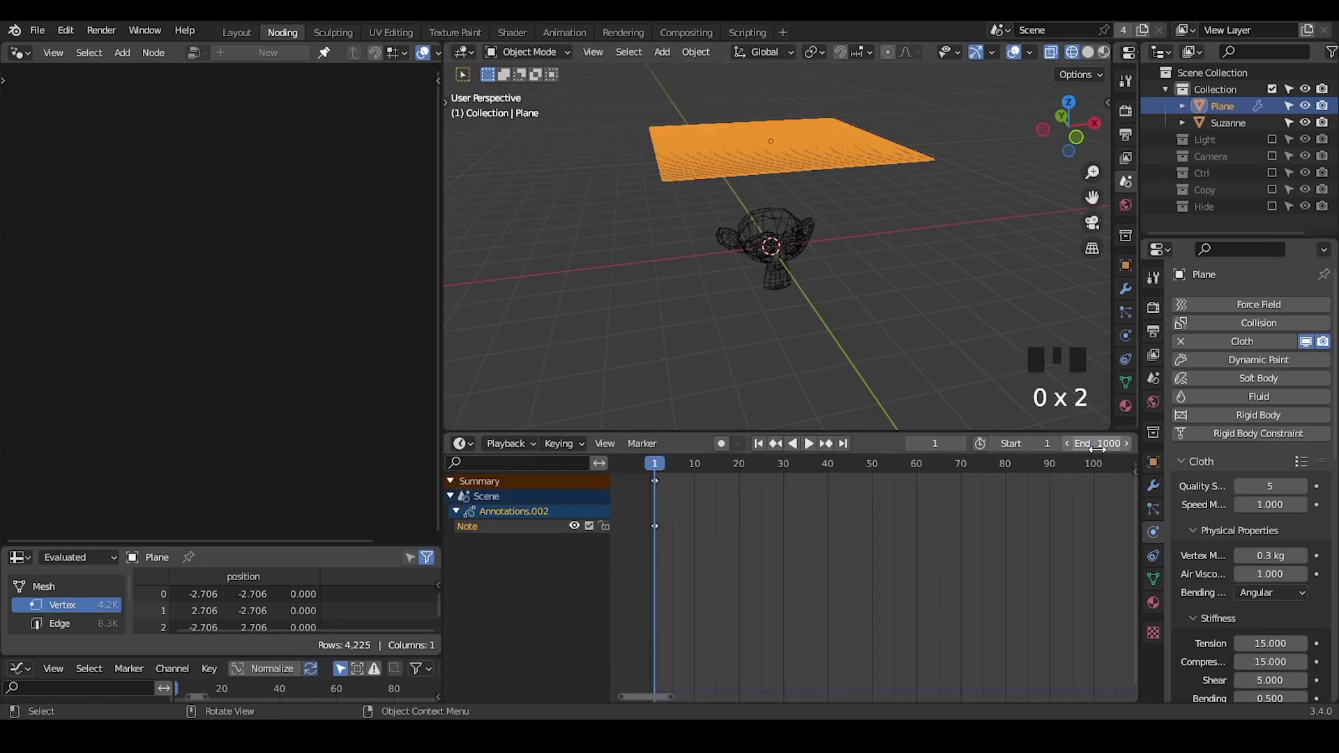
- Play the cloth simulation, pause it at frame 43 with the plane draped over the monkey, and collapse the Cloth settings
click(809, 443)
middle_drag(808, 272, 794, 236)
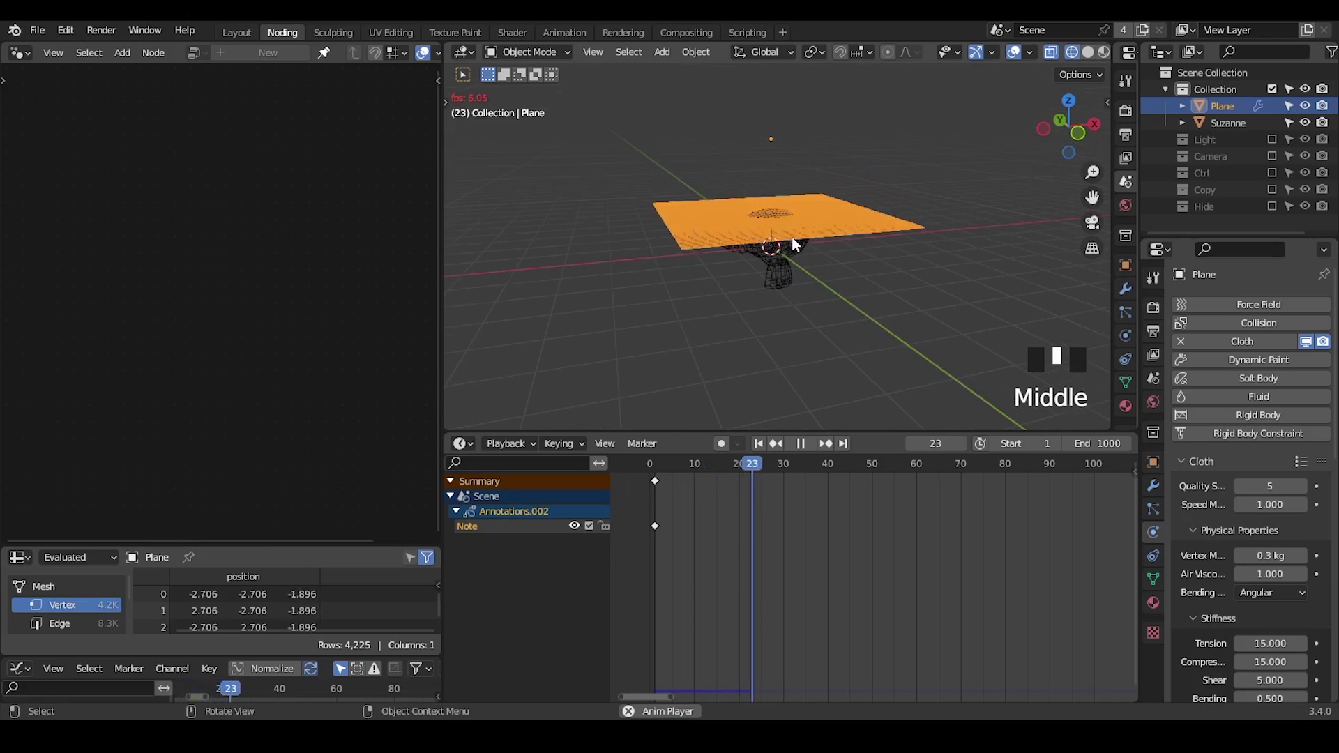
click(806, 444)
ctrl+middle_drag(816, 312, 714, 277)
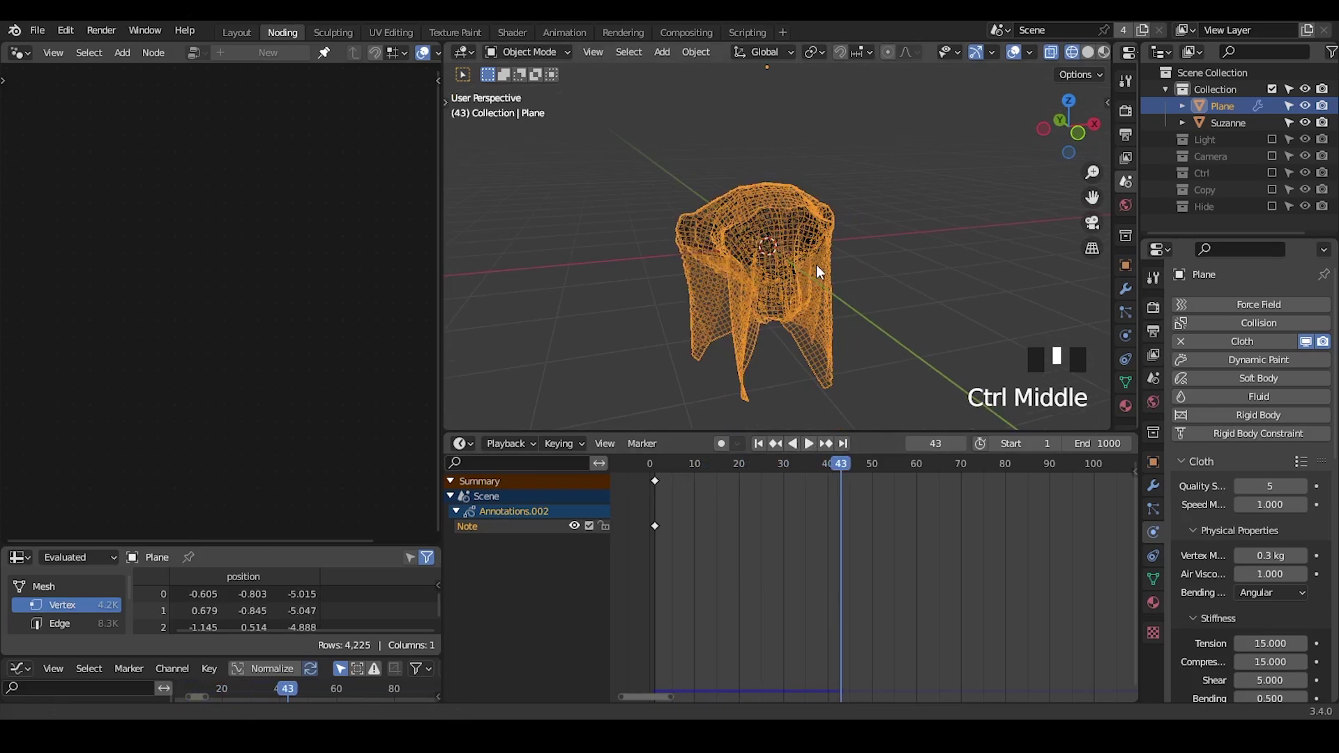
click(1195, 462)
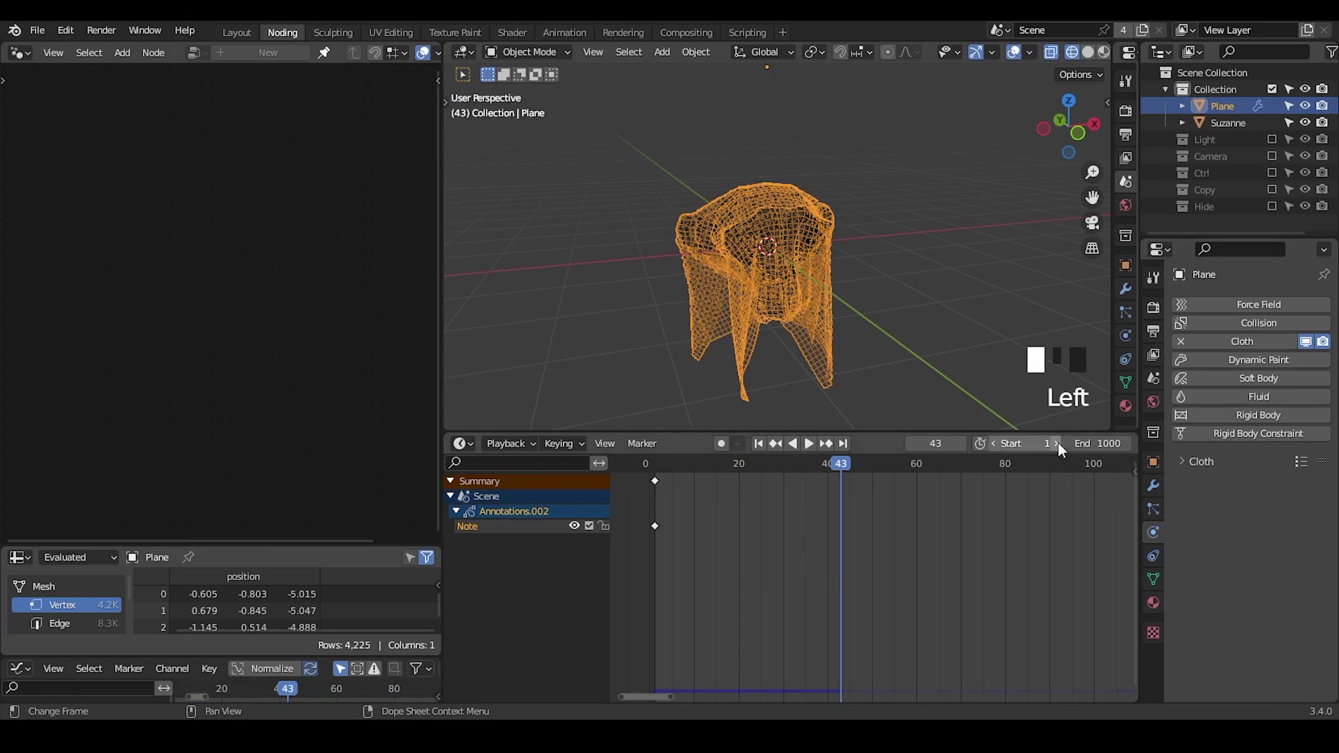
- Set the timeline's end frame to 100
click(1097, 444)
text(100)
key(Return)
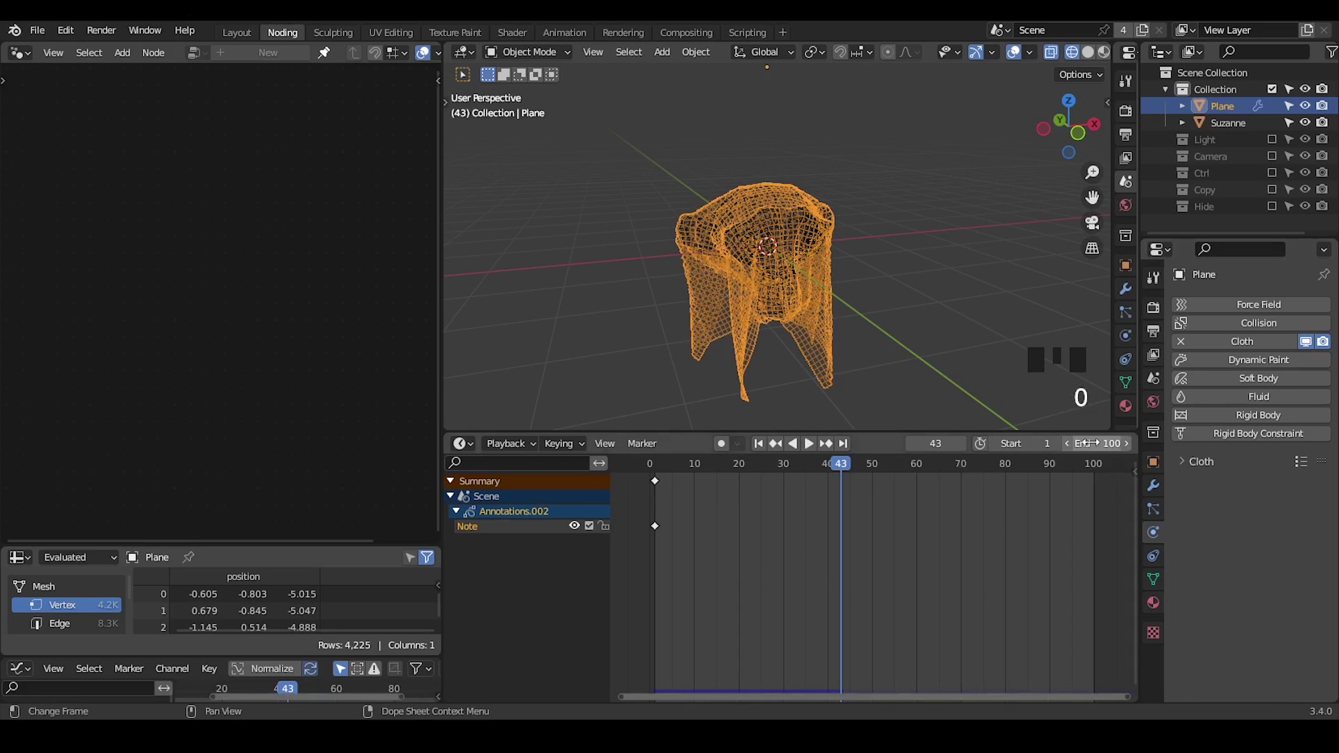
- Expand the plane's Cloth physics settings and collapse the Stiffness, Damping and Internal Springs sections
click(1153, 487)
click(1152, 511)
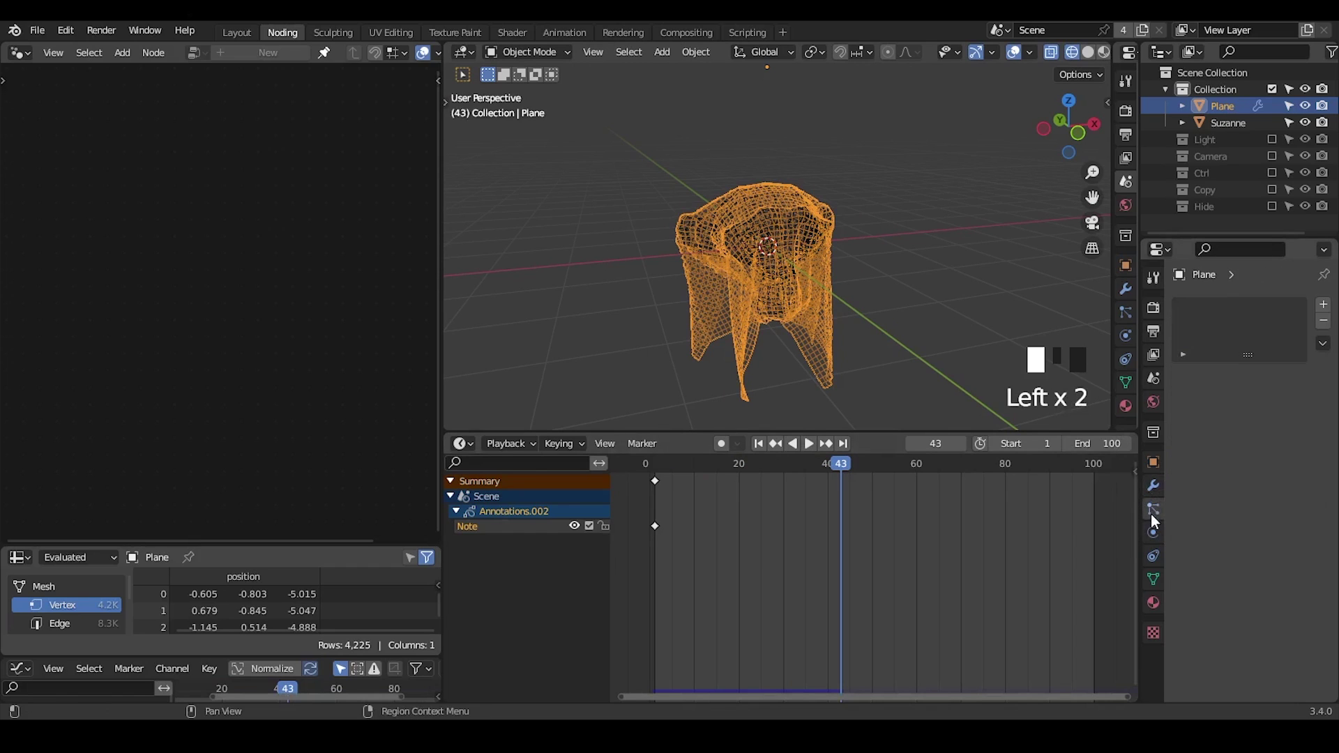
click(1152, 533)
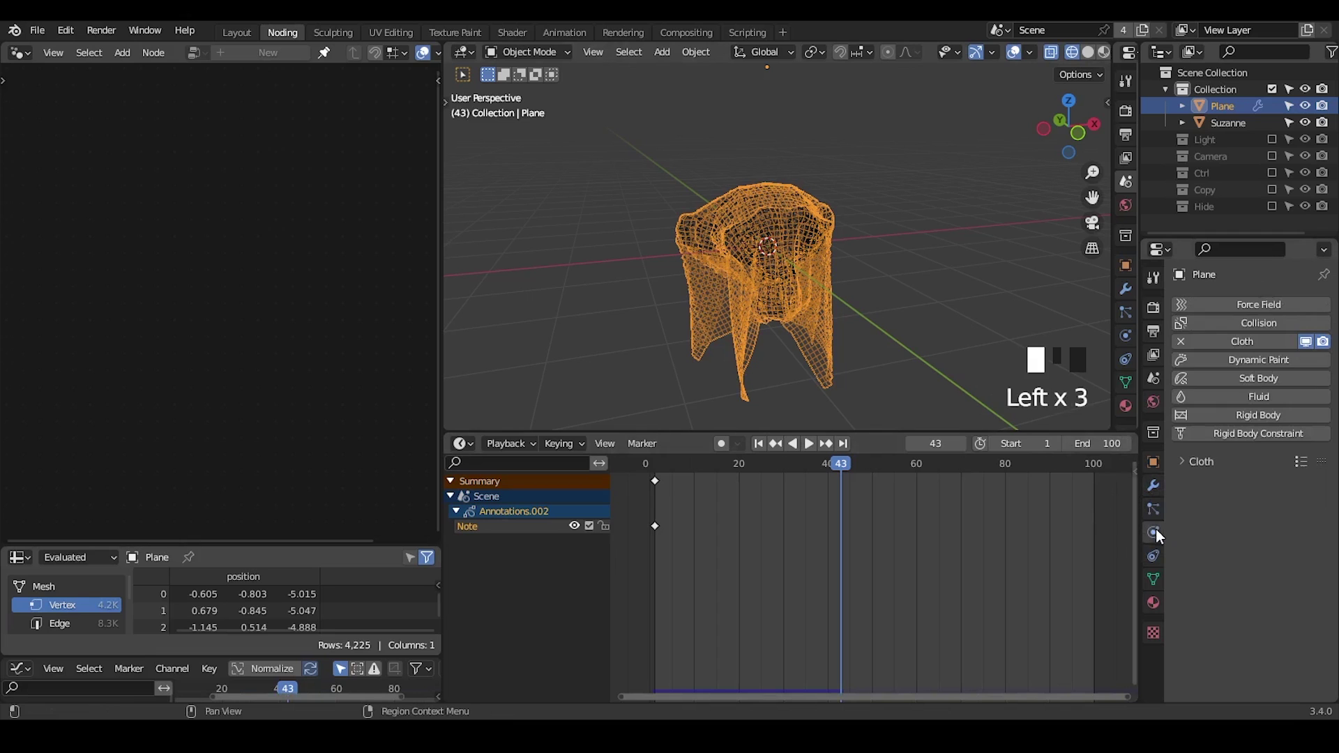
click(1188, 479)
click(1187, 463)
middle_drag(1187, 463, 1201, 347)
click(1193, 362)
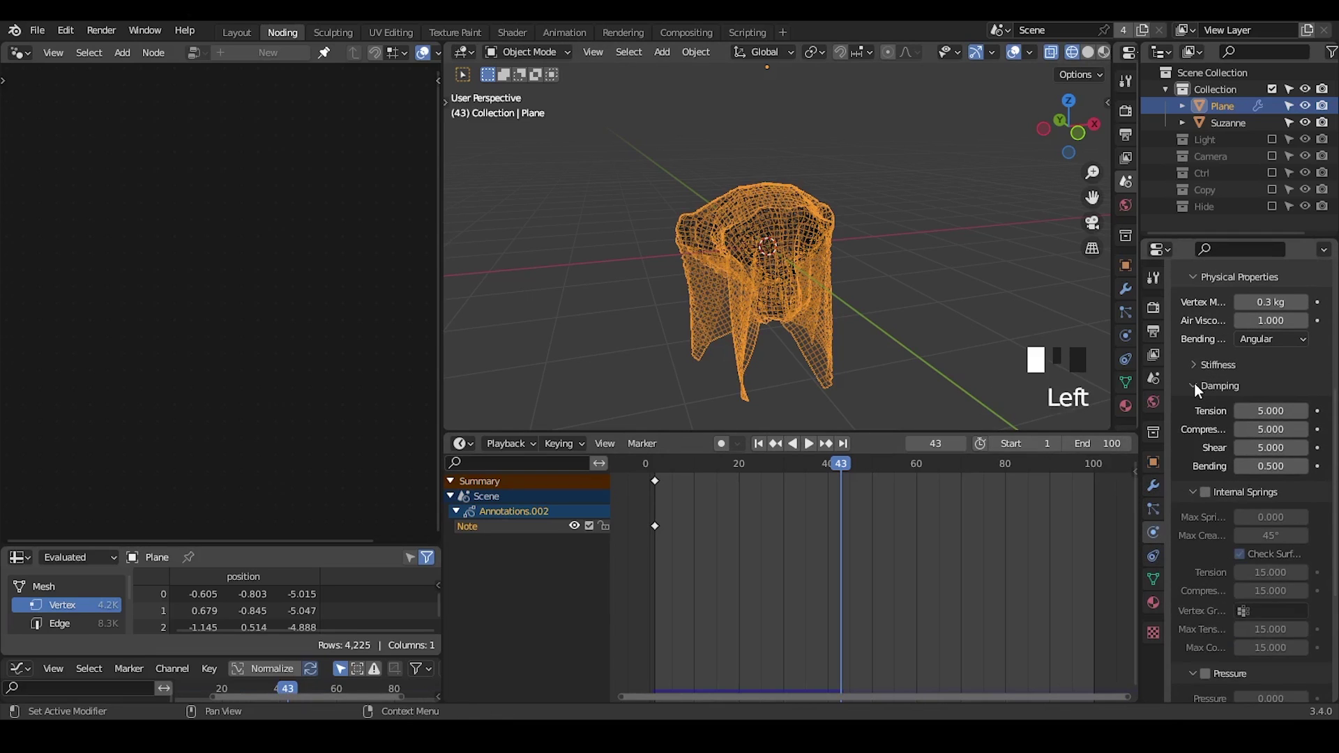
click(1194, 384)
click(1198, 416)
middle_drag(1221, 536, 1226, 471)
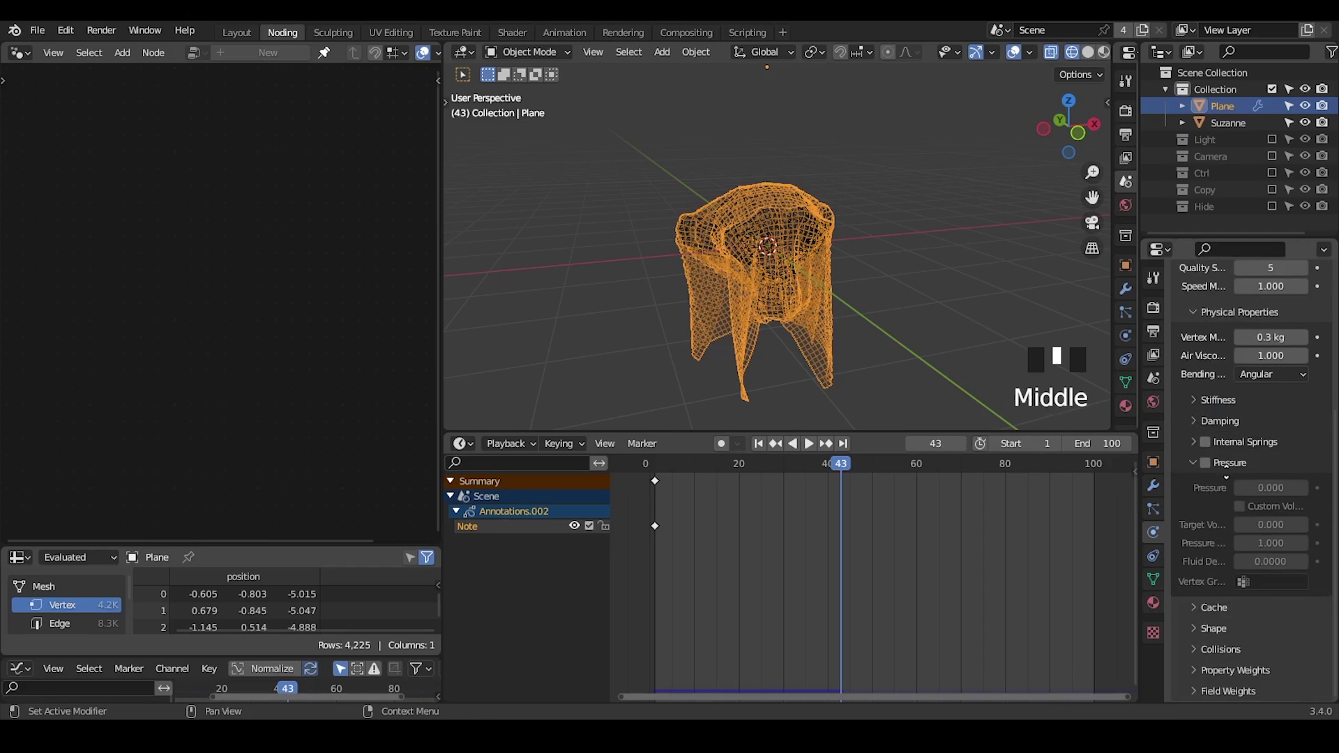
- Set the cloth cache's simulation end to frame 100 and bake the simulation
click(1200, 609)
middle_drag(1194, 607, 1224, 542)
click(1278, 420)
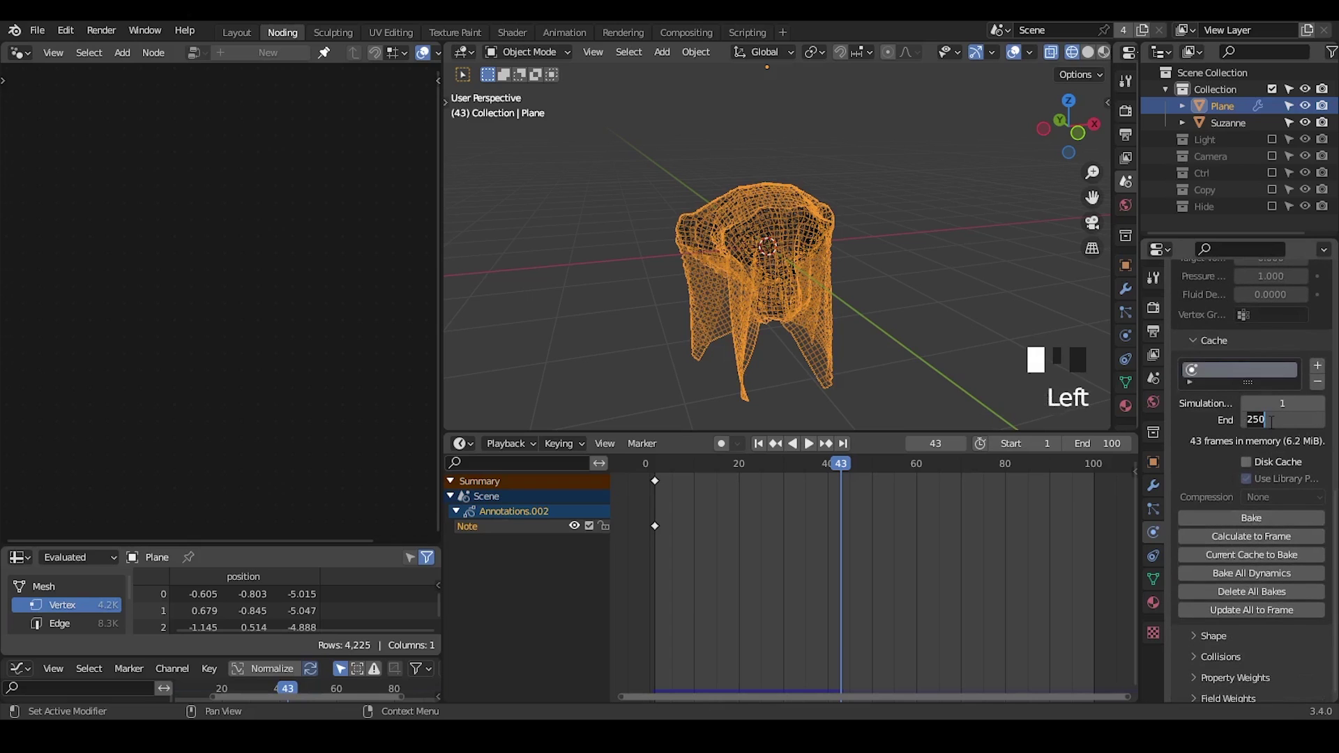
key(Return)
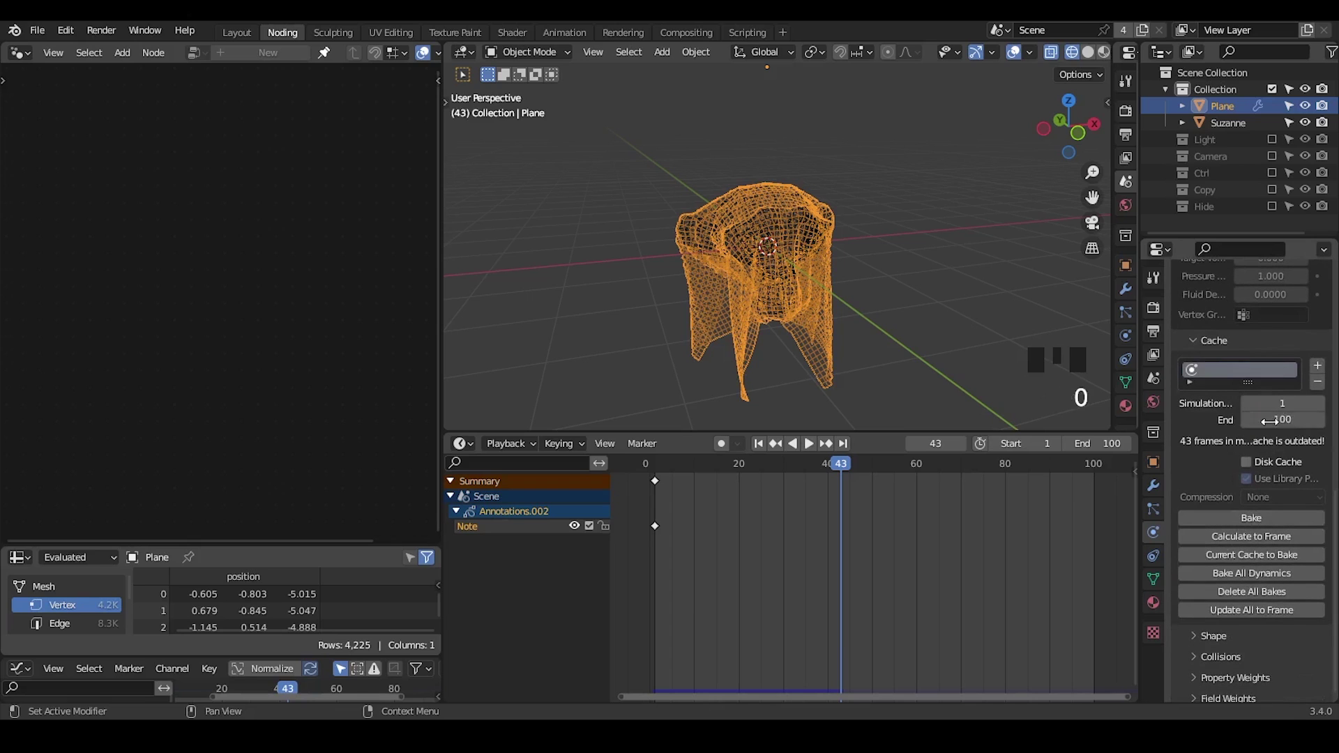
click(1225, 519)
key(shift+ctrl+alt+q)
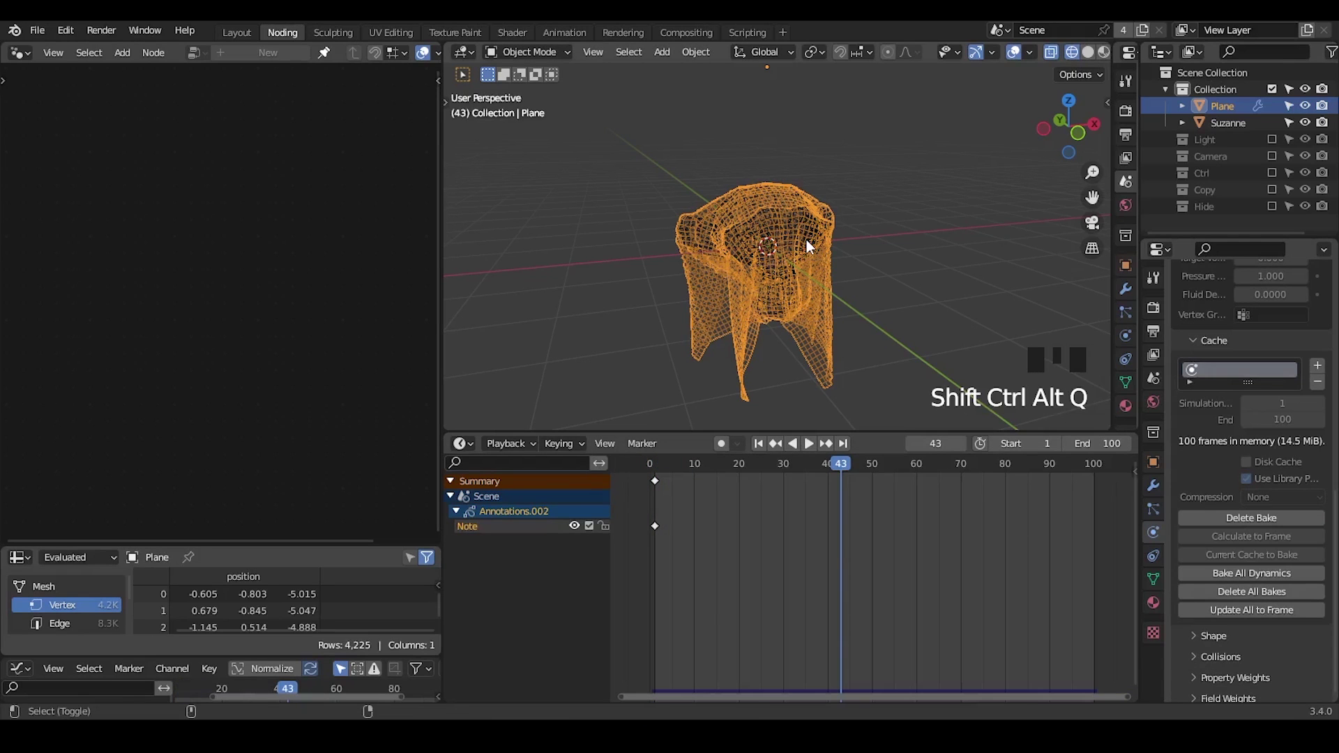
- Play the baked cloth simulation from frame 1, stop it at frame 100 and show the viewport in Solid shading
click(759, 443)
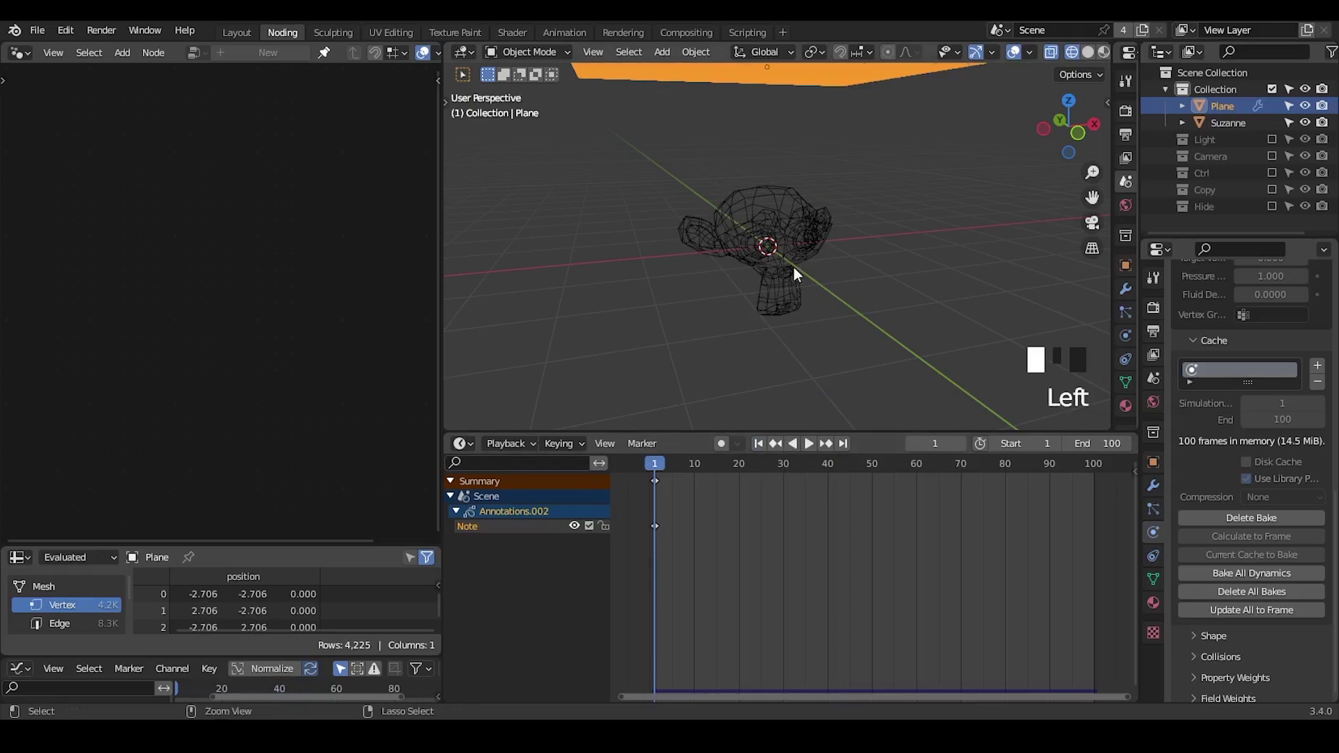
ctrl+middle_drag(794, 266, 789, 256)
click(809, 443)
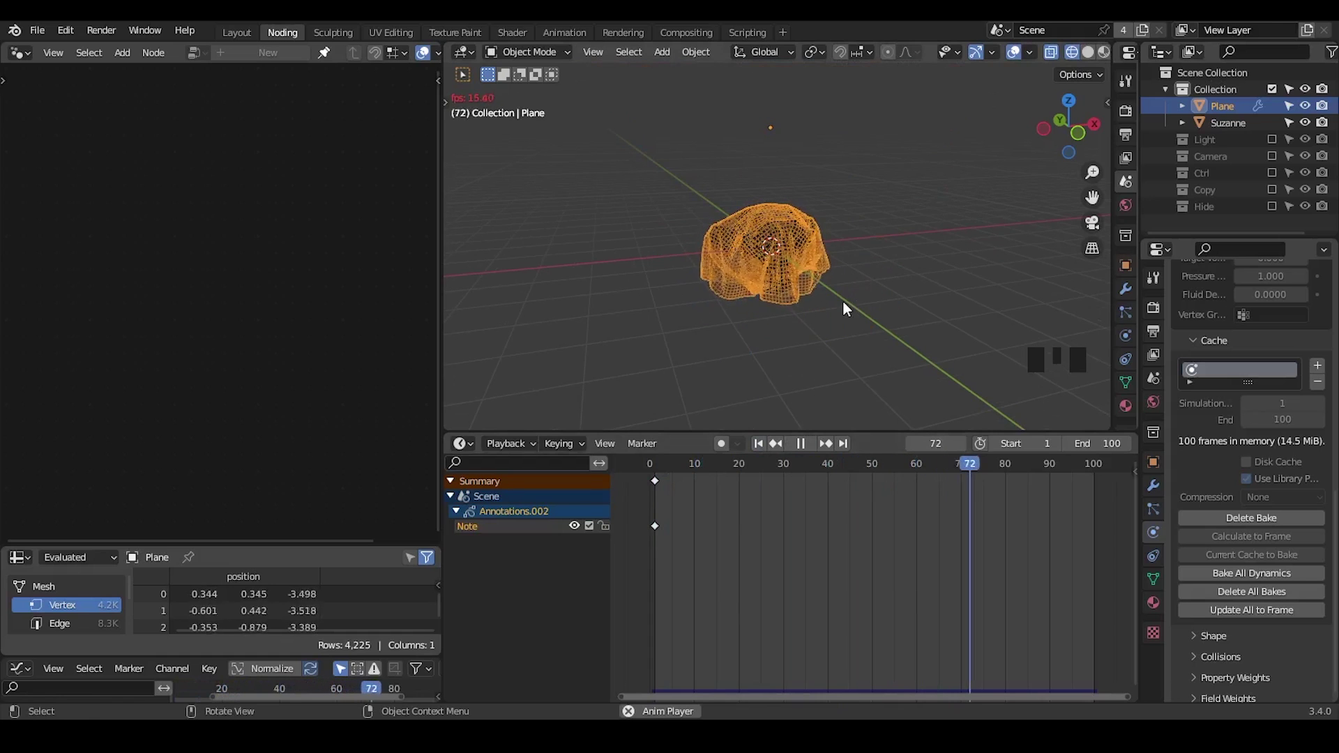
click(809, 443)
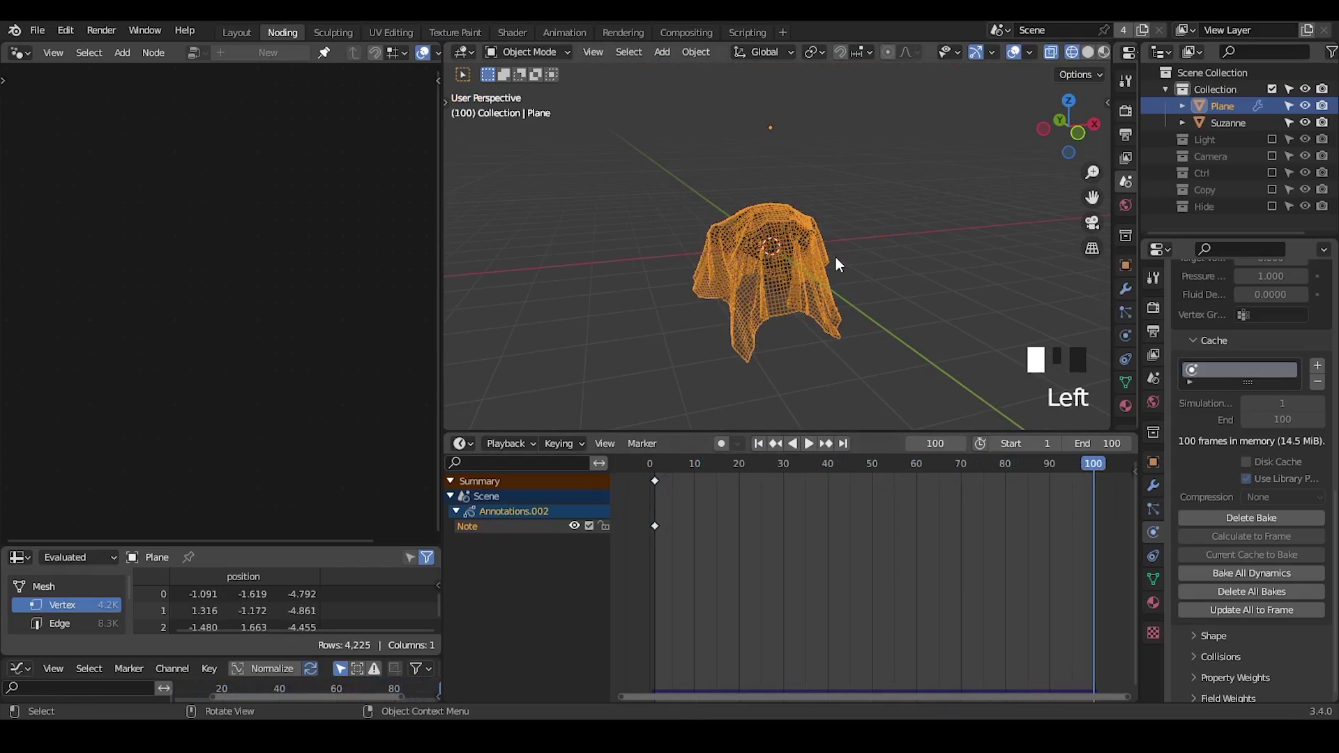
key(z)
click(940, 266)
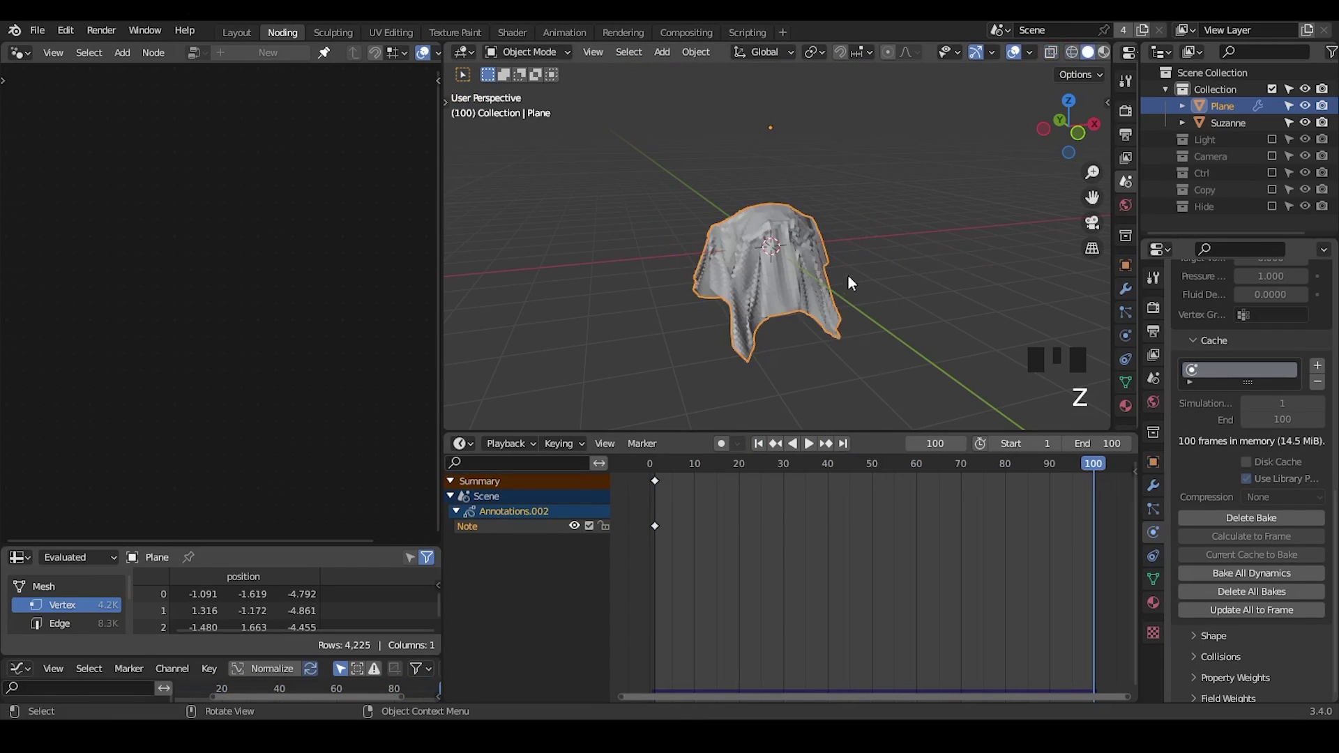
mouse_move(848, 279)
ctrl+middle_down()
mouse_move(867, 248)
mouse_move(867, 275)
ctrl+middle_up()
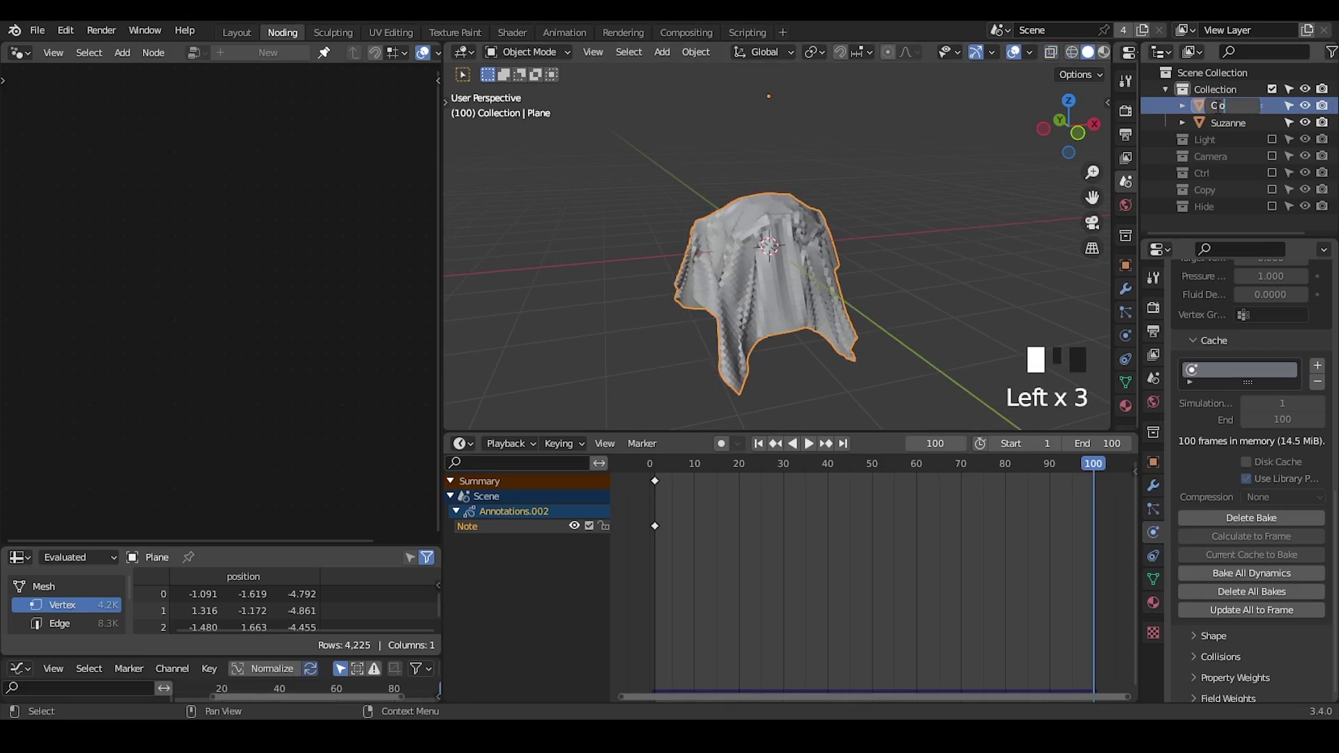
- Rename the draped plane as Cloth and add a new mesh plane
key(shift+a)
mouse_move(821, 172)
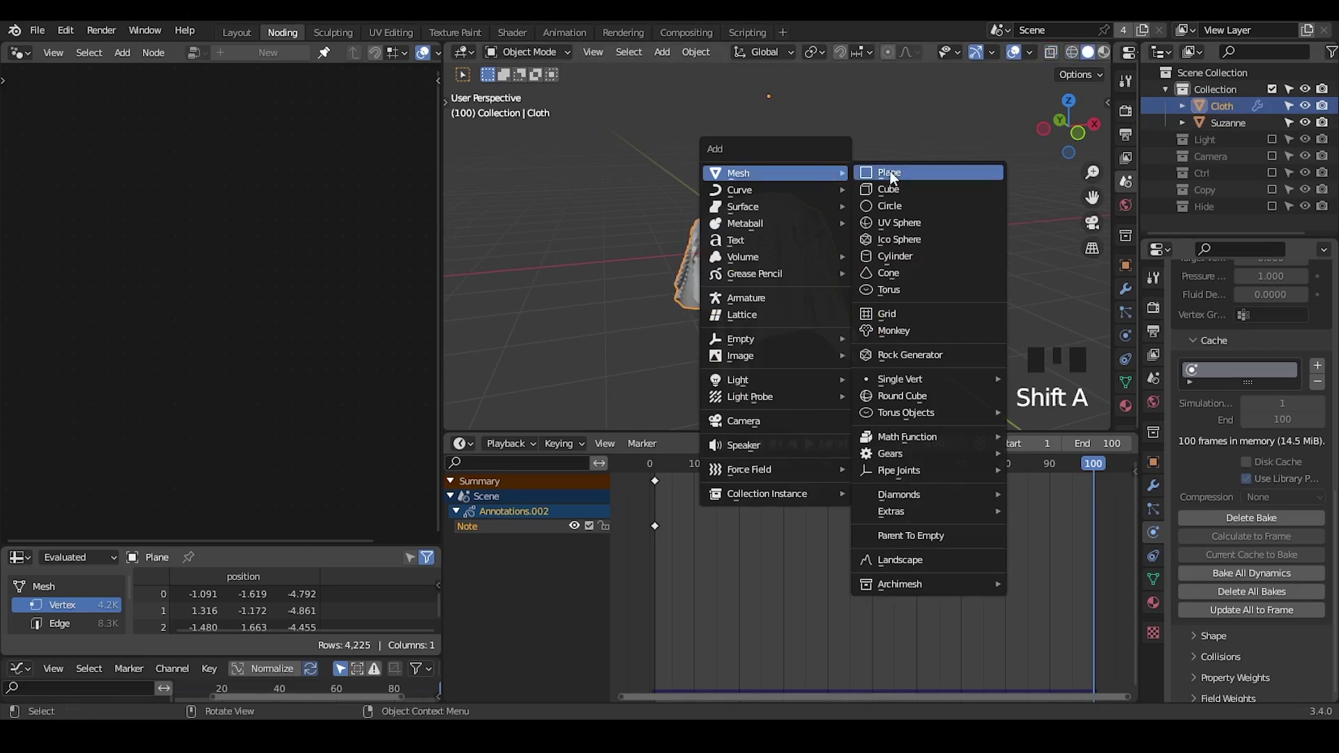
click(897, 174)
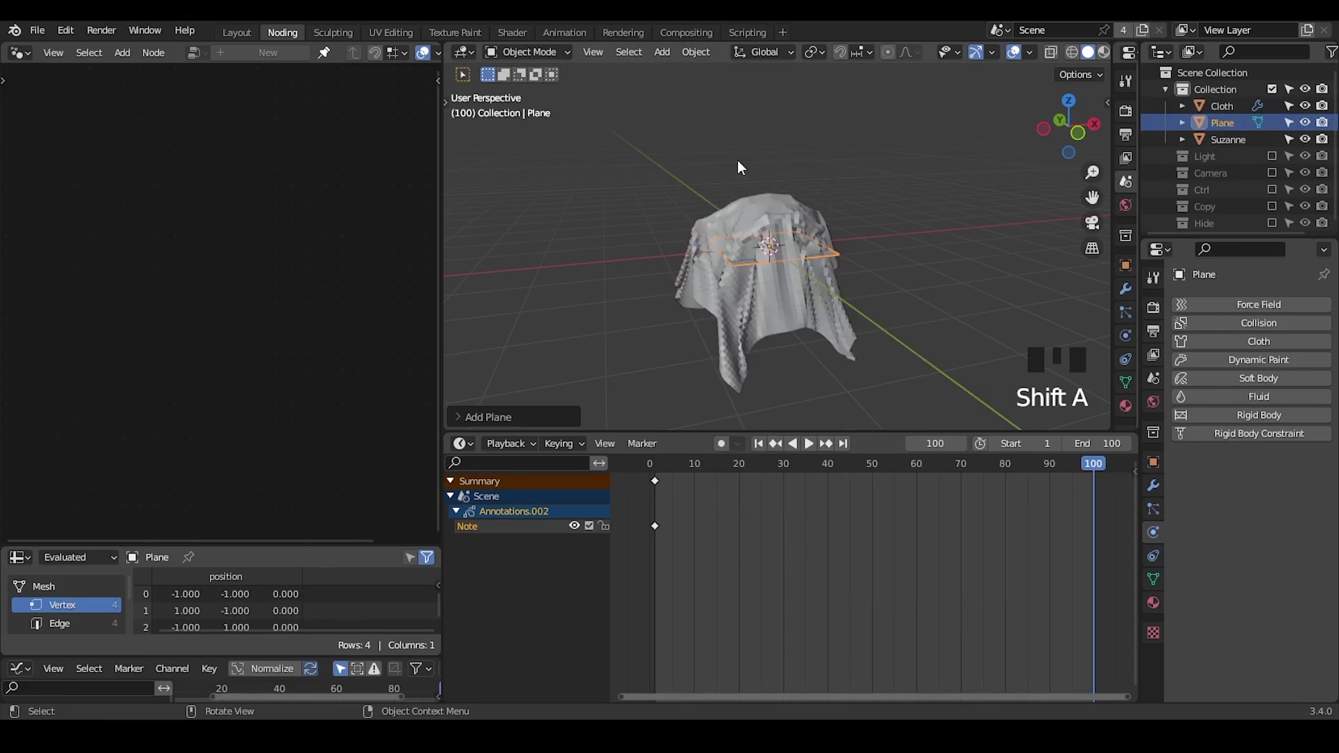
- Add a Geometry Nodes modifier to the new plane and rename the object as Deformer
click(1153, 482)
click(1205, 304)
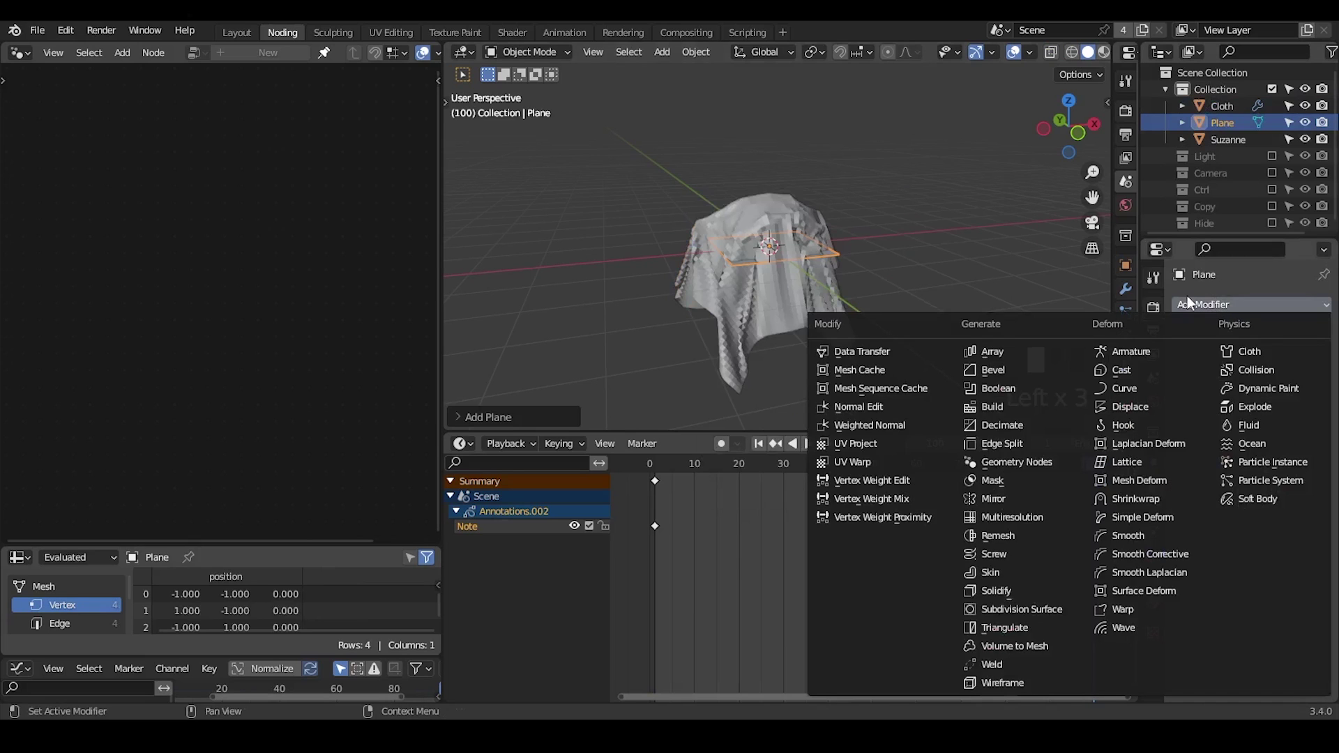
click(1012, 460)
click(1212, 128)
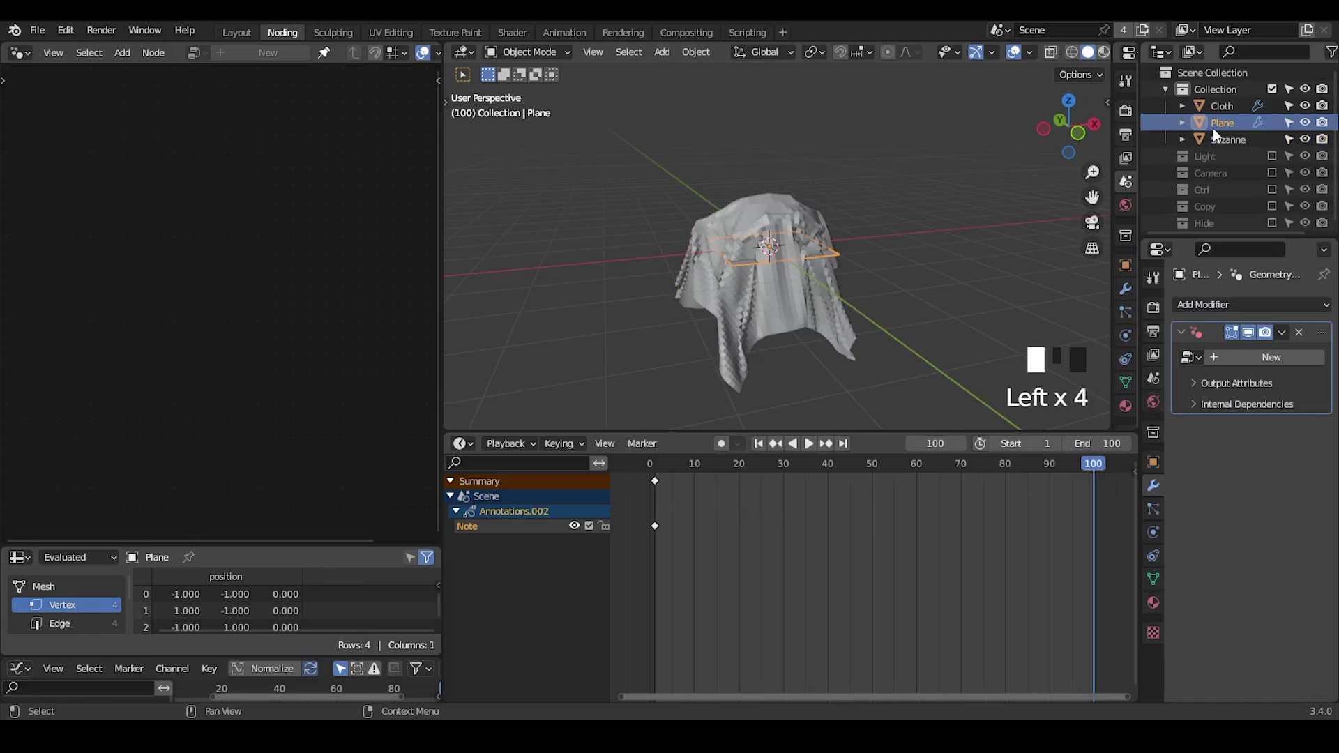
double_click(1212, 128)
text(Deformer)
key(Return)
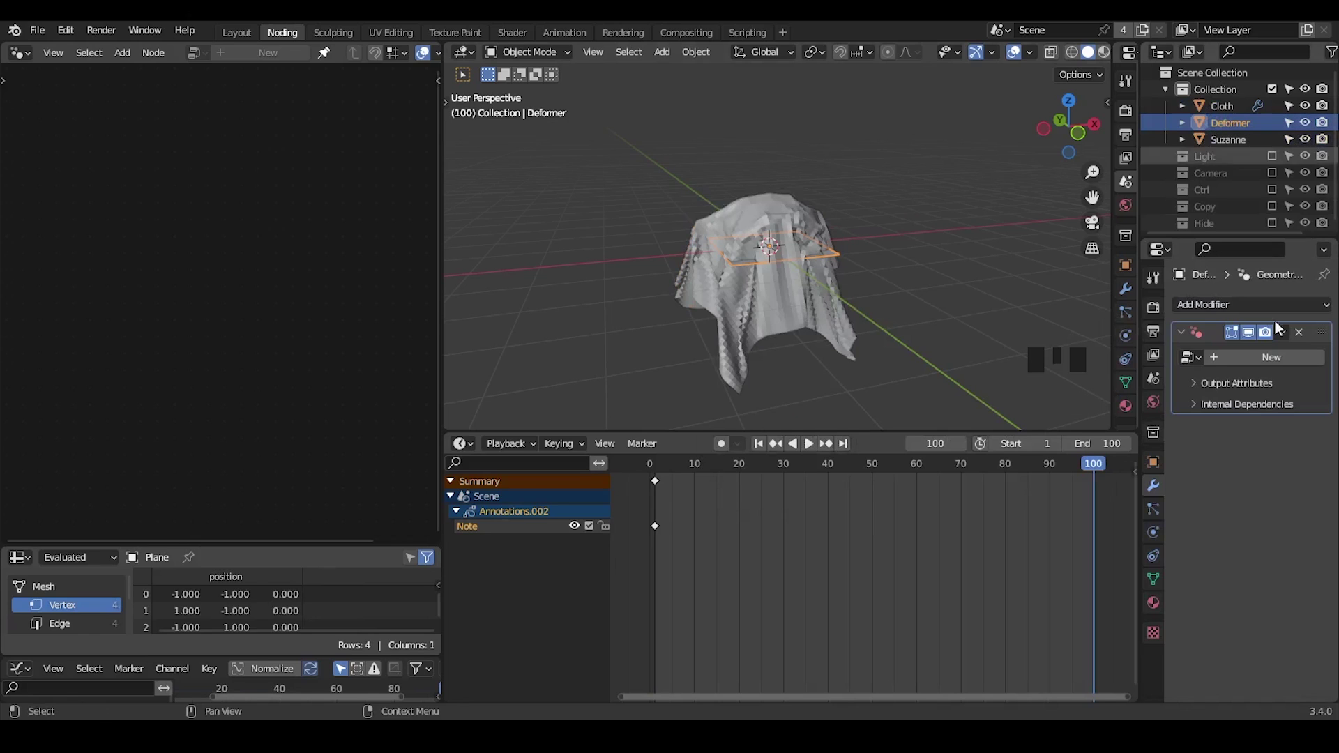
- Create a new node tree for the Deformer's Geometry Nodes modifier and enlarge the node editor over the neighbouring areas
click(1239, 355)
middle_drag(107, 221, 420, 235)
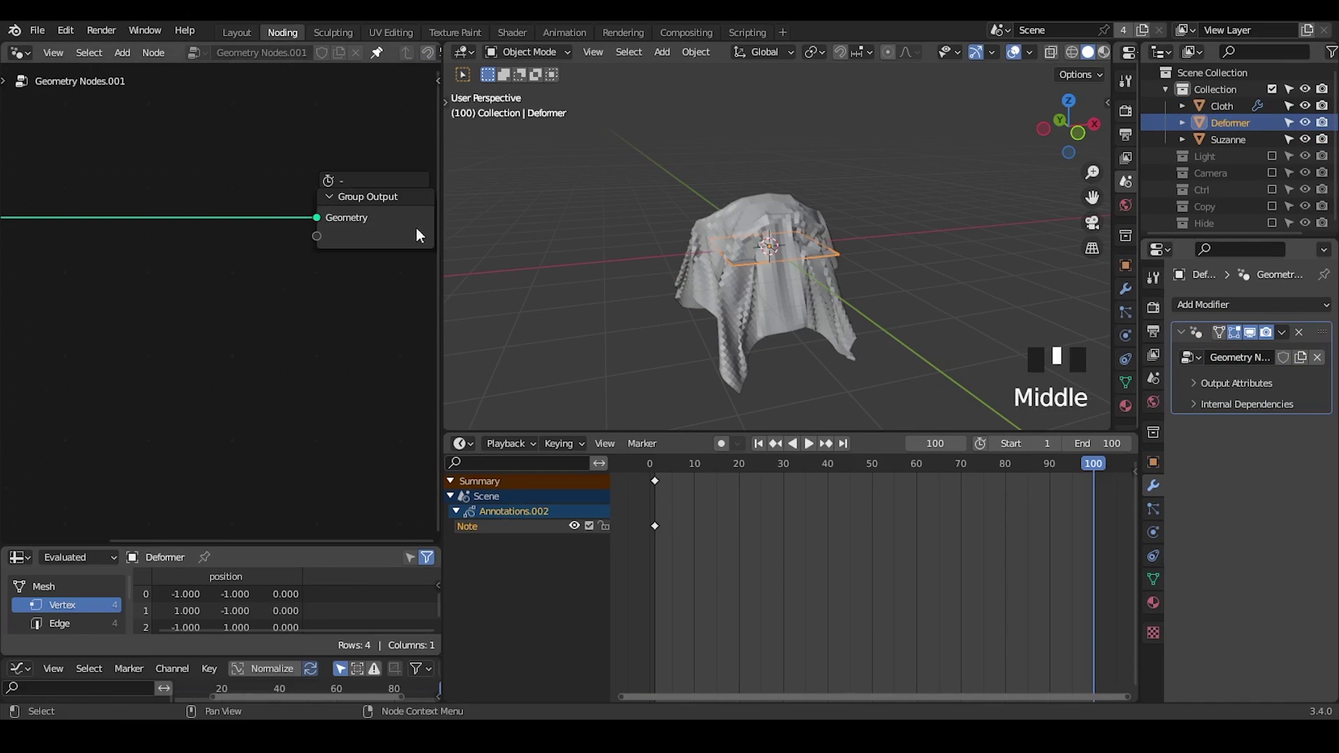
drag(444, 207, 662, 207)
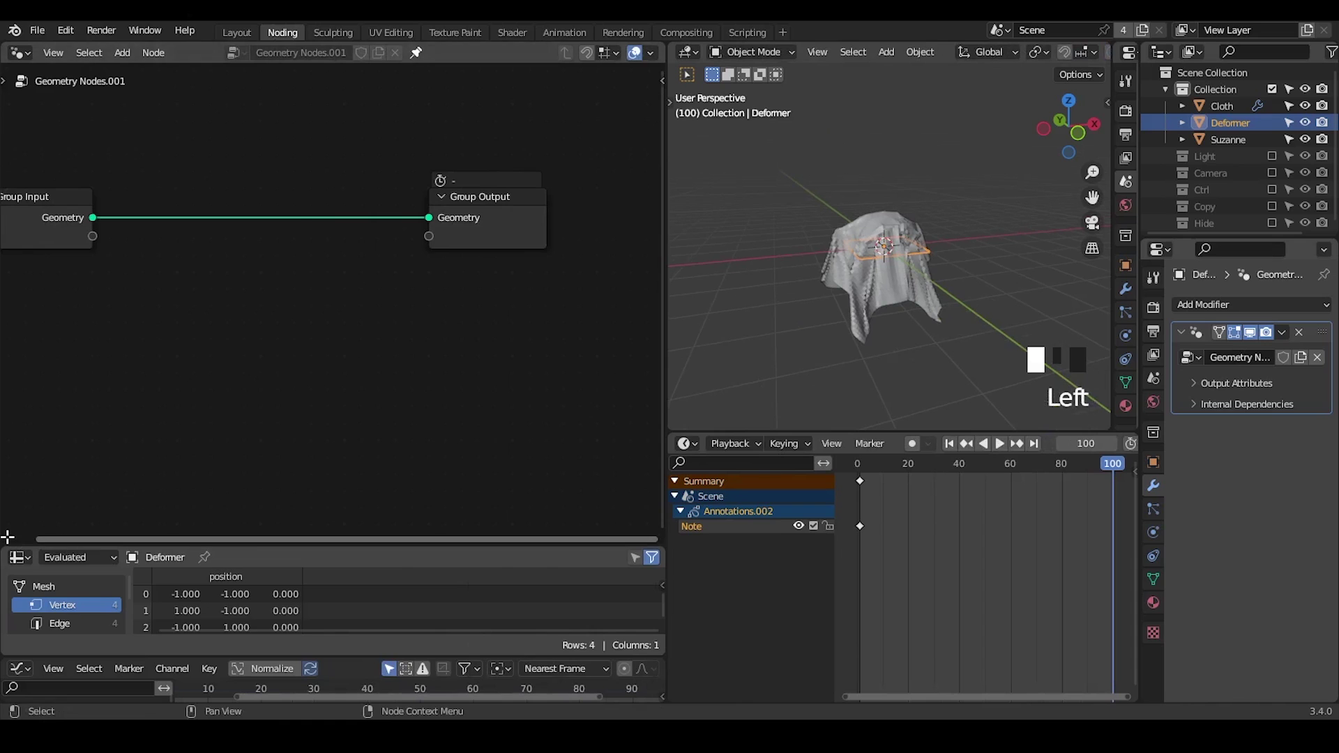
drag(6, 548, 15, 582)
middle_drag(15, 583, 203, 335)
- Delete the Group Input node, add a Grid node and connect its mesh to the Group Output
click(187, 309)
key(ctrl+x)
key(ctrl+a)
text(grid)
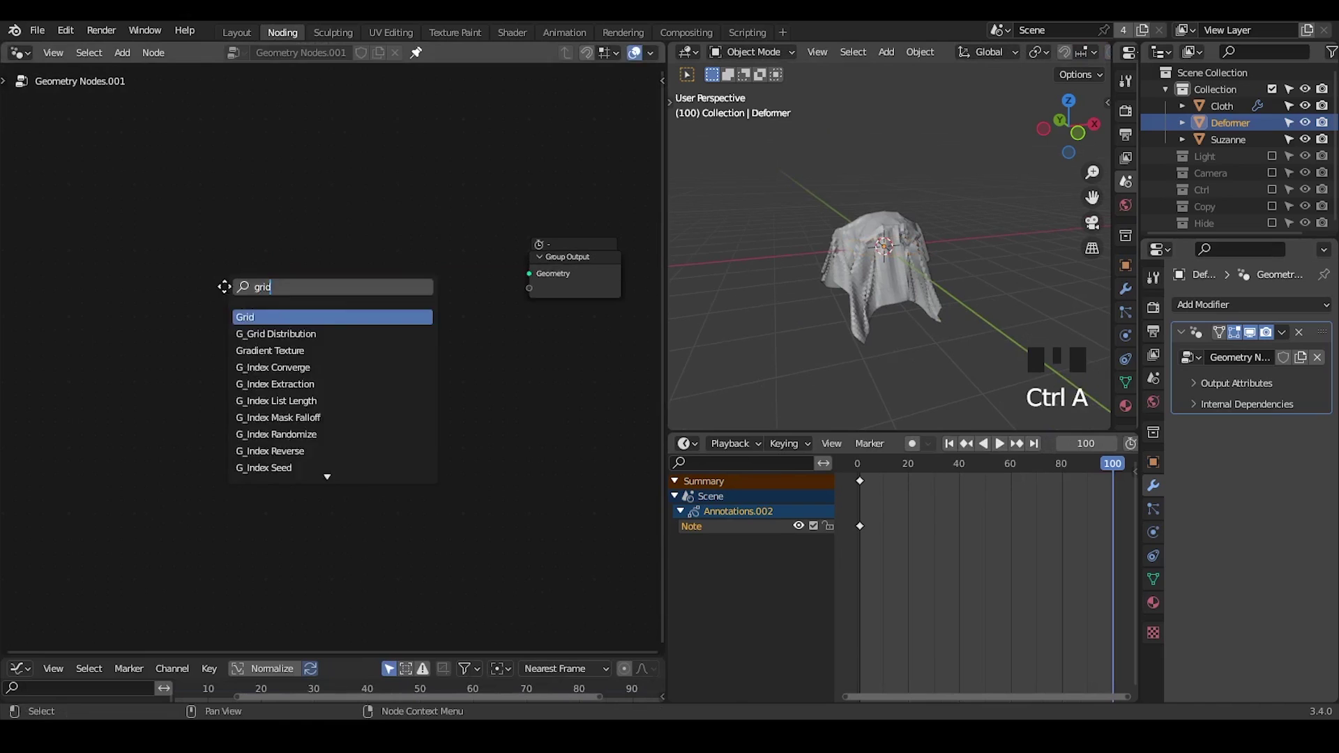
key(Return)
click(189, 245)
alt+shift+click(307, 251)
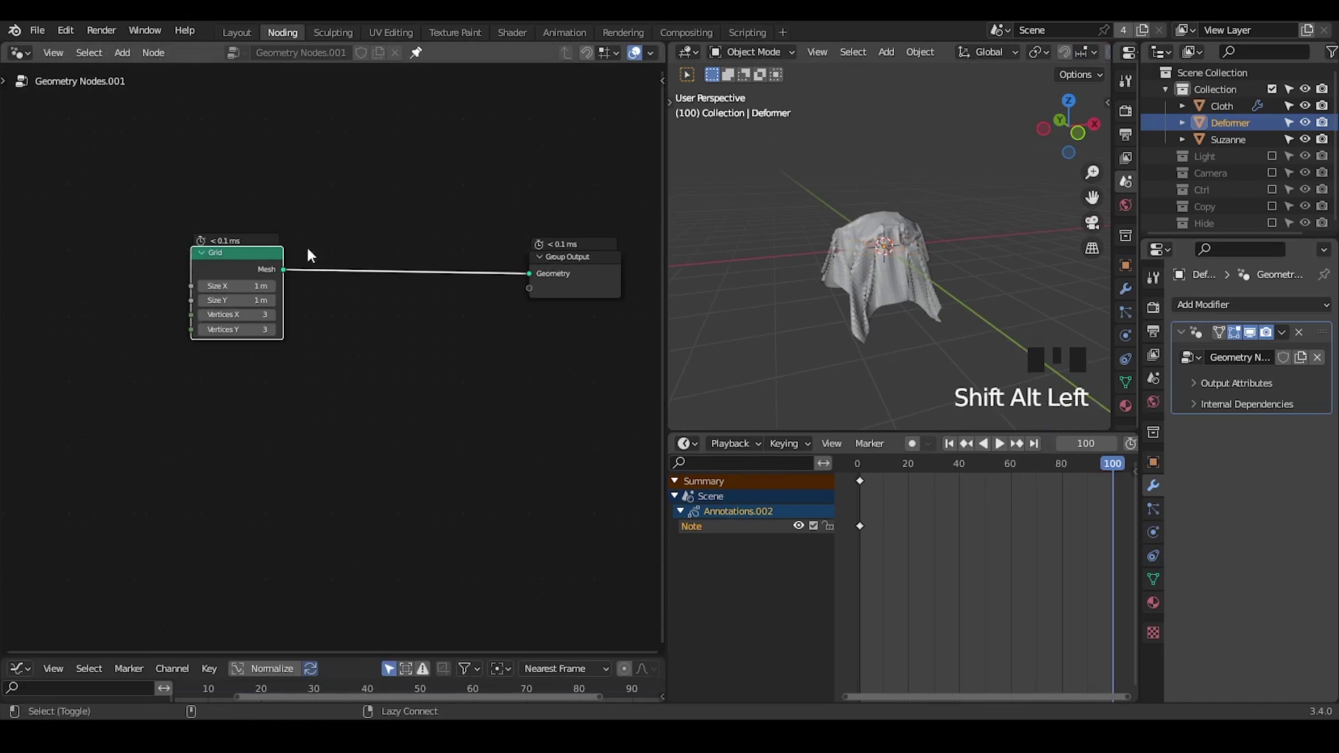
- Hide the Cloth and Suzanne objects and show the viewport in Wireframe shading
click(1305, 105)
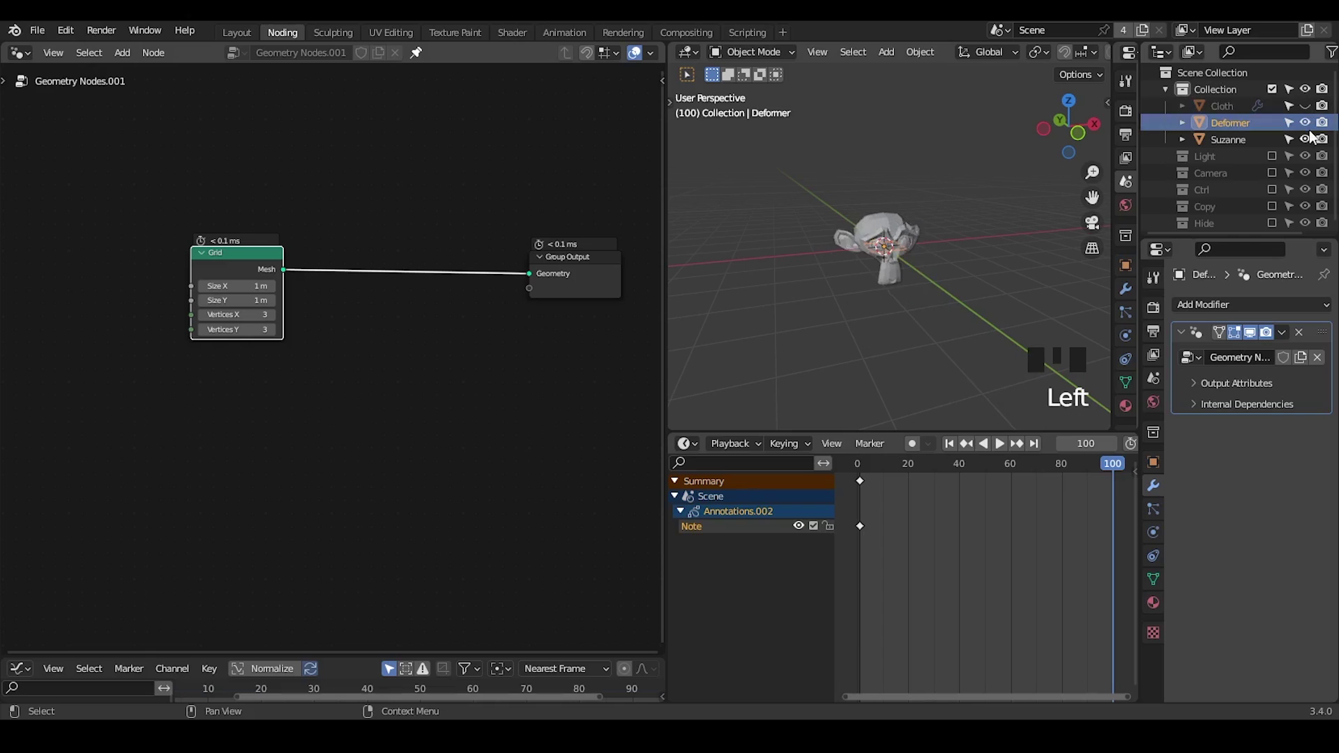
click(1305, 138)
mouse_move(1087, 246)
ctrl+middle_down()
mouse_move(948, 208)
mouse_move(917, 219)
mouse_move(918, 265)
ctrl+middle_up()
key(z)
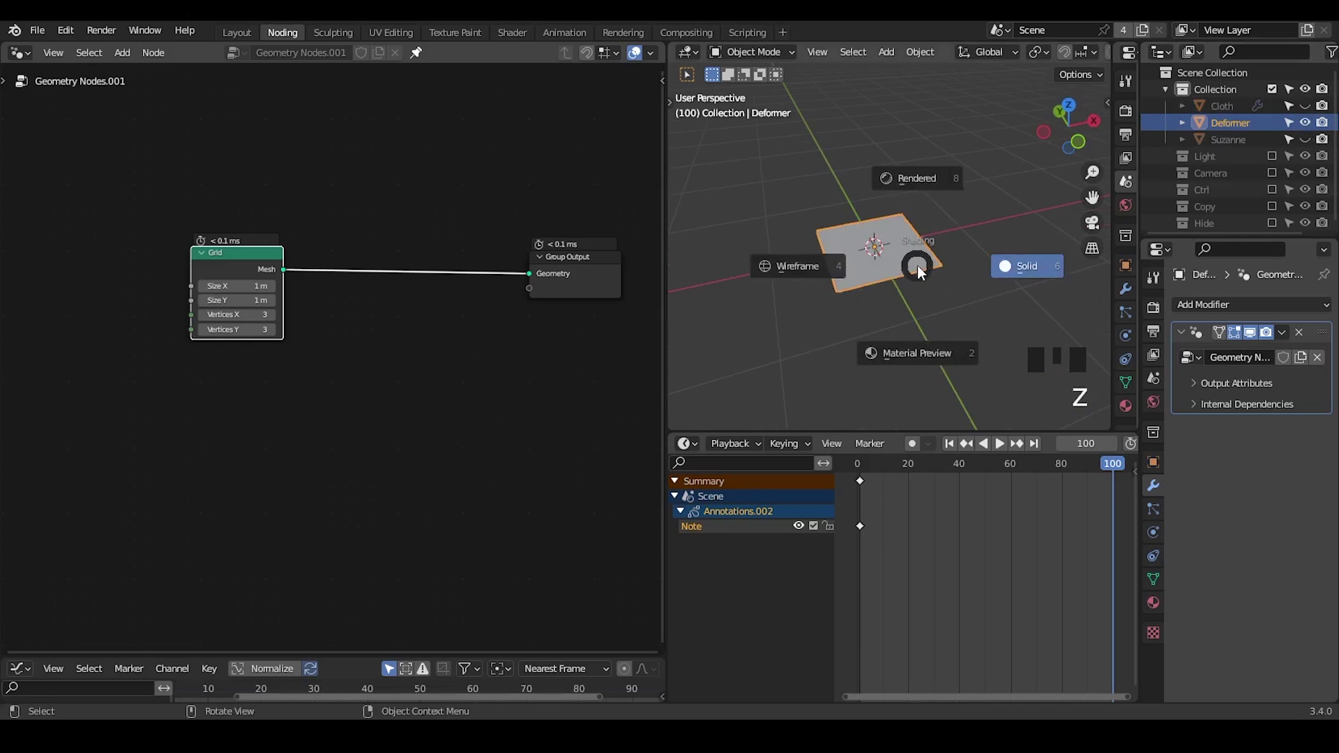
click(800, 268)
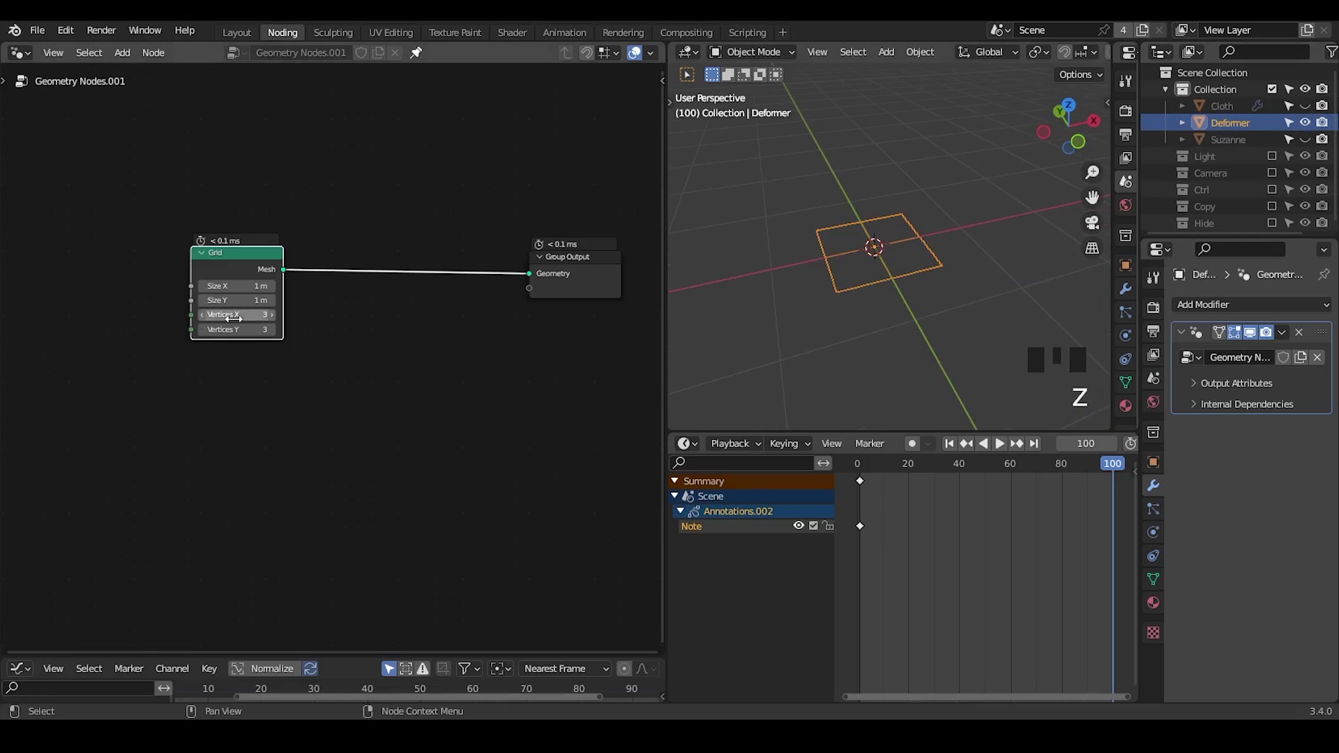
- Set the Grid node's size to 3 m by 3 m with 24 vertices in X and Y, moving it further from the output
drag(232, 317, 265, 321)
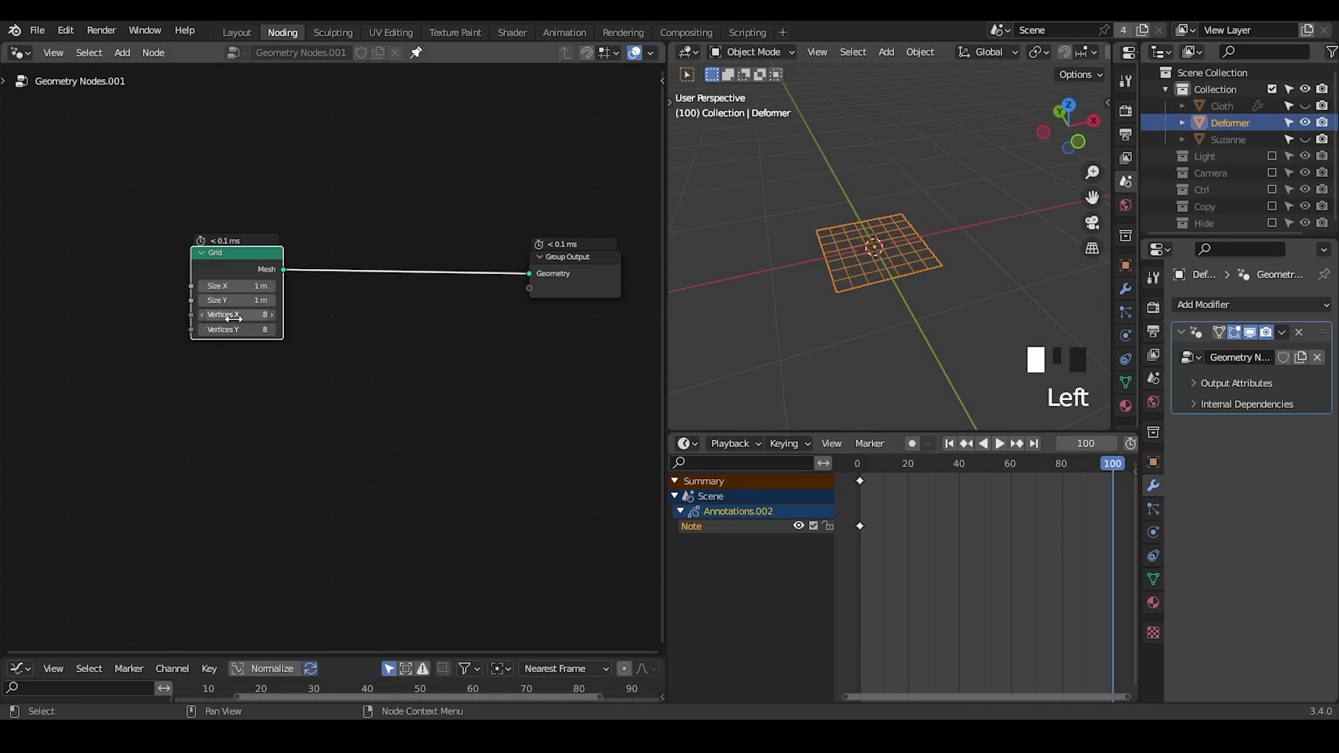
click(233, 286)
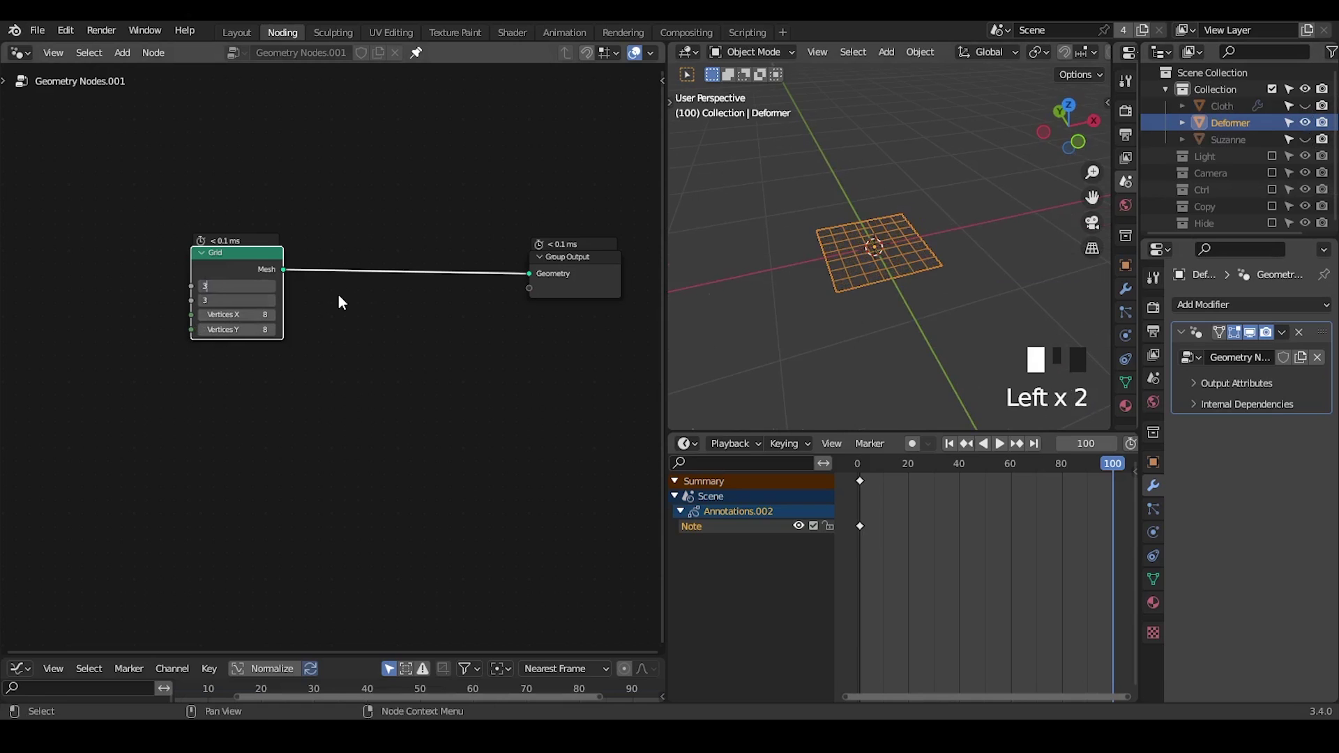
text(3)
key(Return)
drag(230, 318, 341, 319)
drag(235, 279, 165, 282)
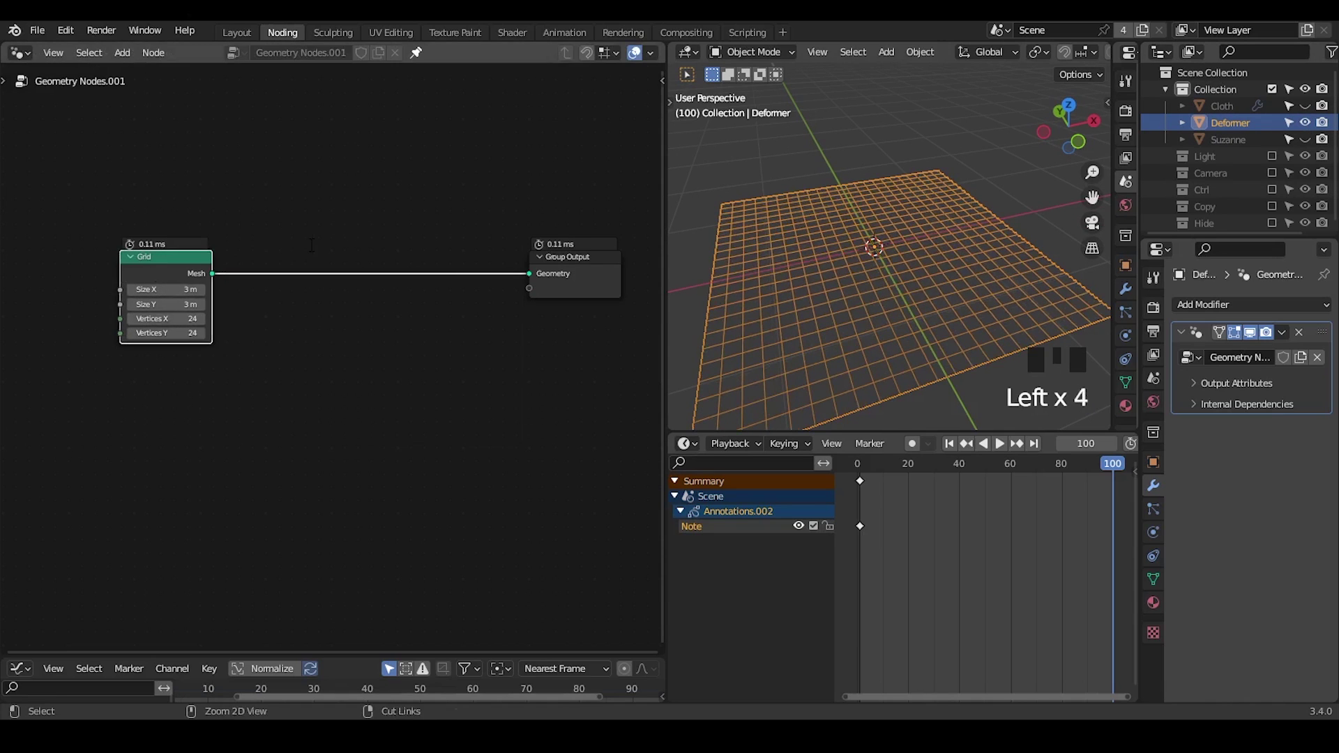
- Insert a Mesh to Curve node between the Grid and Group Output nodes
key(ctrl+a)
text(mesh to c)
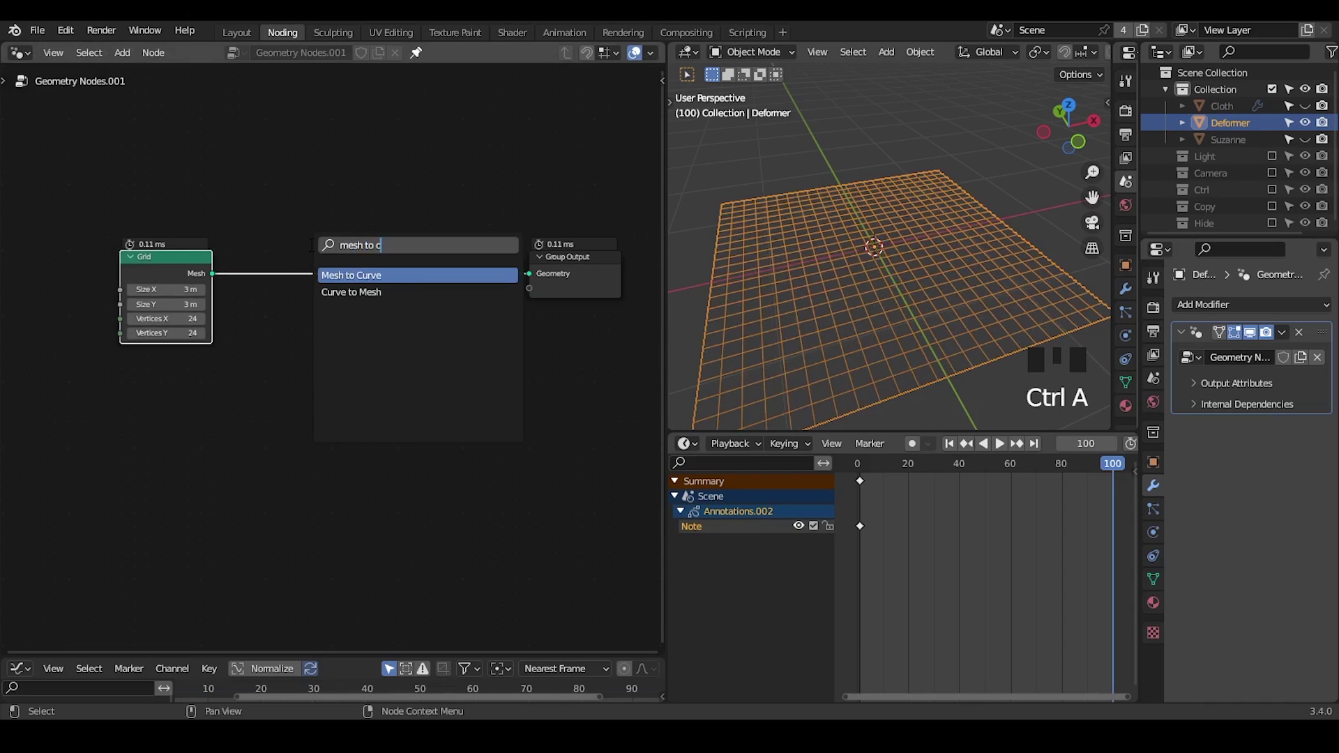
key(Return)
click(286, 259)
- Insert a G_Bevel Curve node after Mesh to Curve and set its radius to 0.01 m
key(ctrl+a)
text(bevel)
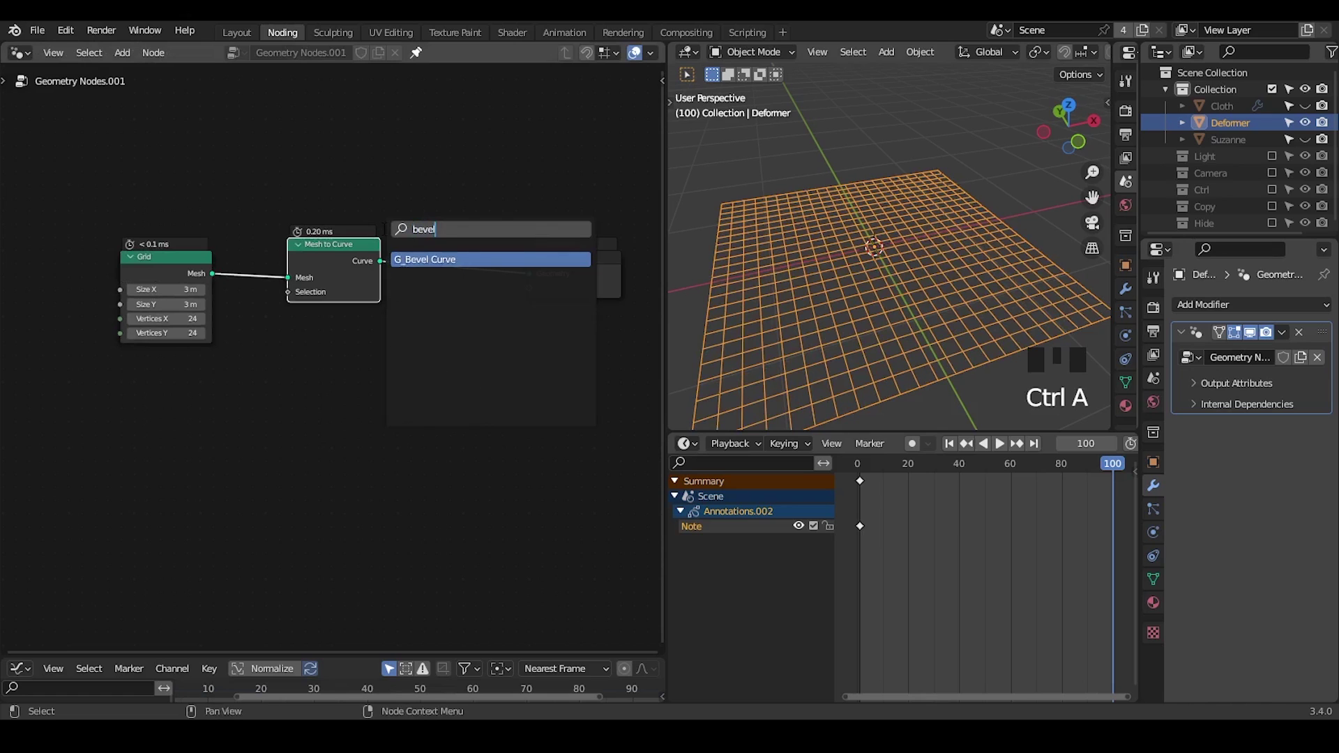
key(Return)
click(383, 229)
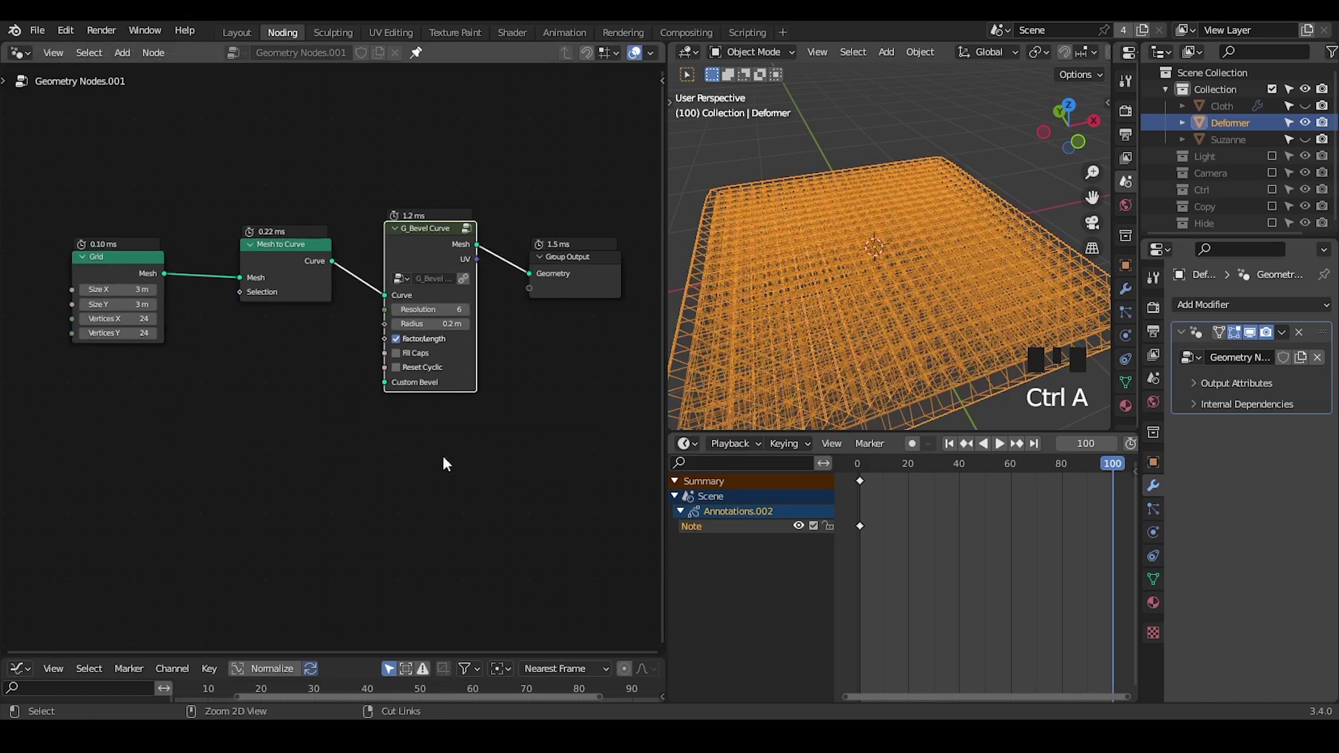
ctrl+middle_drag(443, 463, 474, 308)
shift+drag(474, 308, 441, 308)
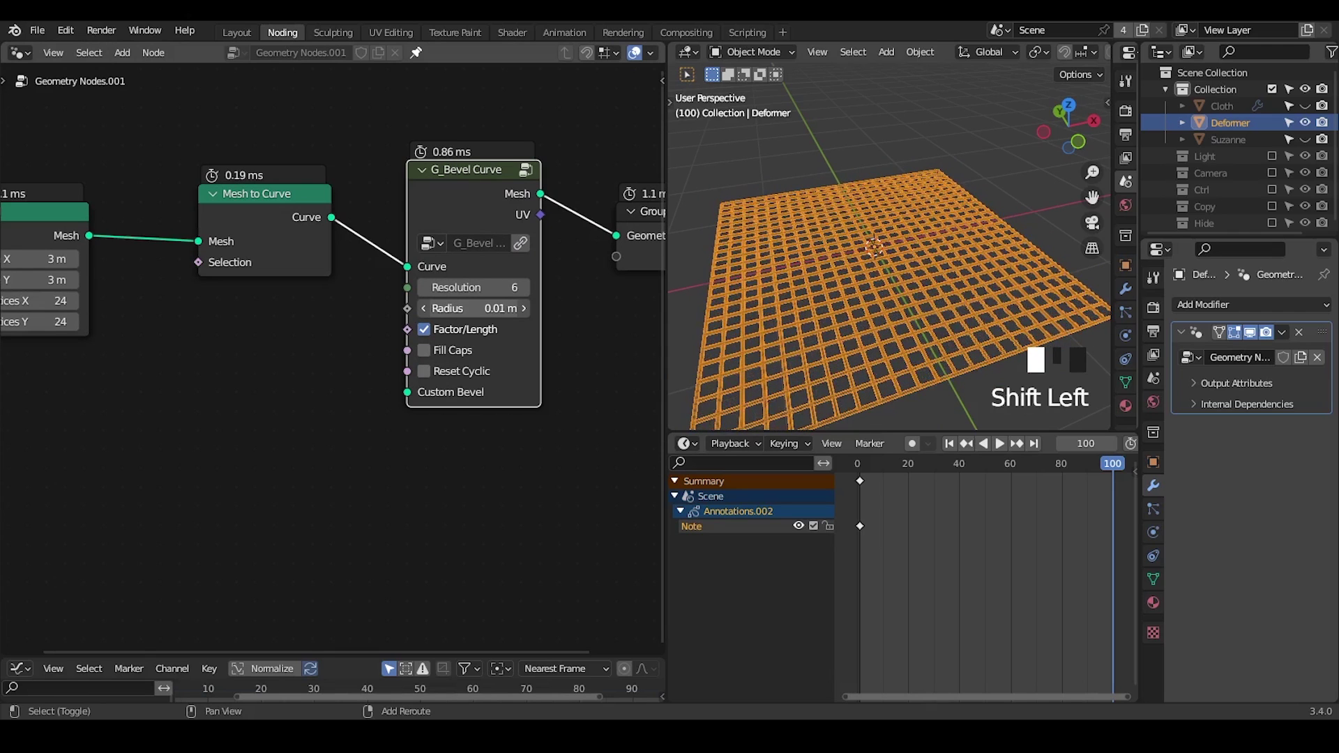
- Deselect the nodes and show the beveled grid in Solid shading
click(617, 103)
click(966, 185)
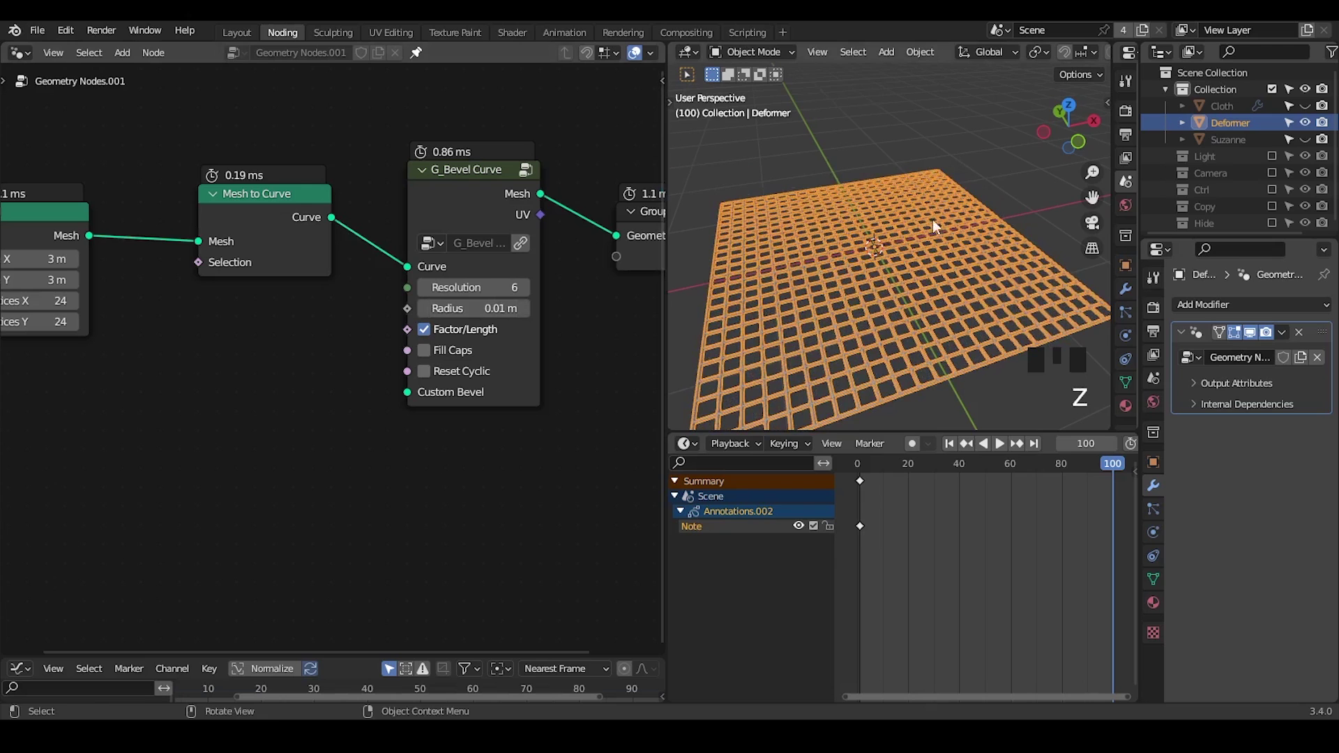
middle_drag(896, 241, 835, 239)
- Insert a G_UV Deformer node between the G_Bevel Curve and Group Output nodes
middle_drag(513, 334, 348, 325)
key(ctrl+a)
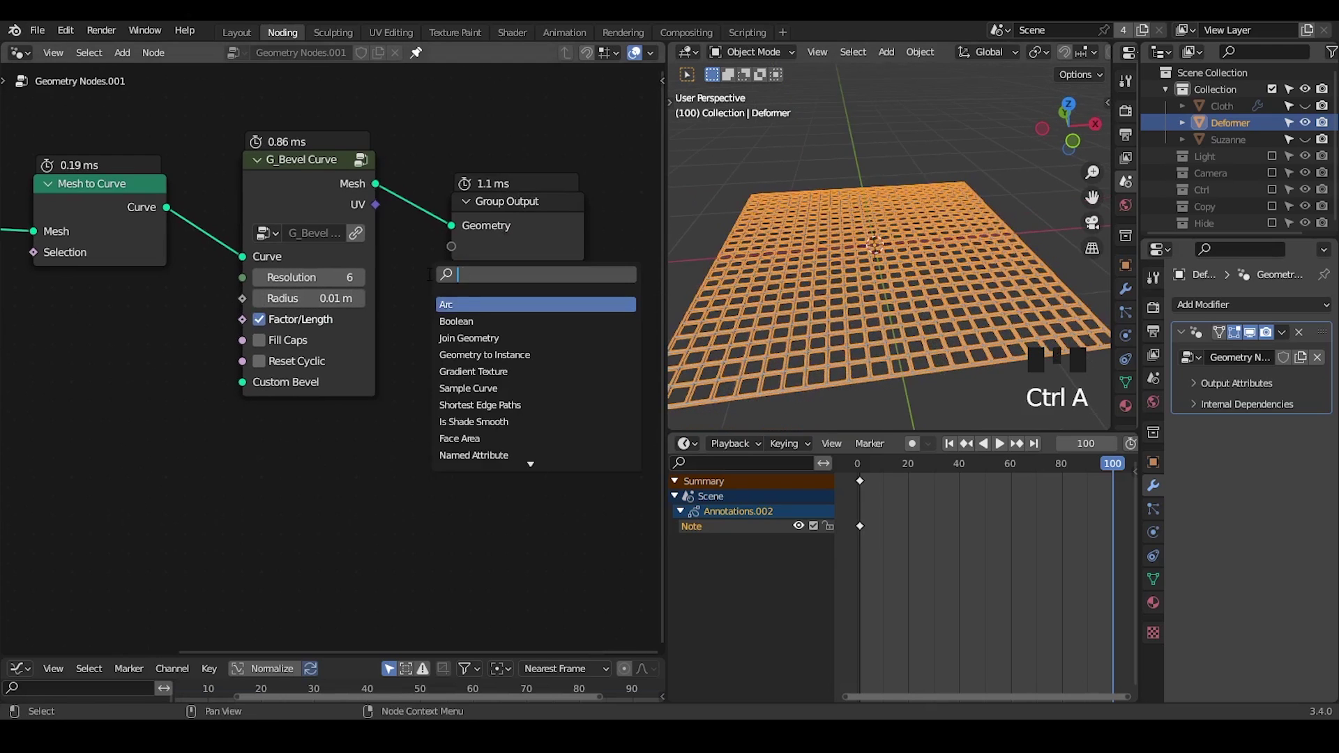
text(deform)
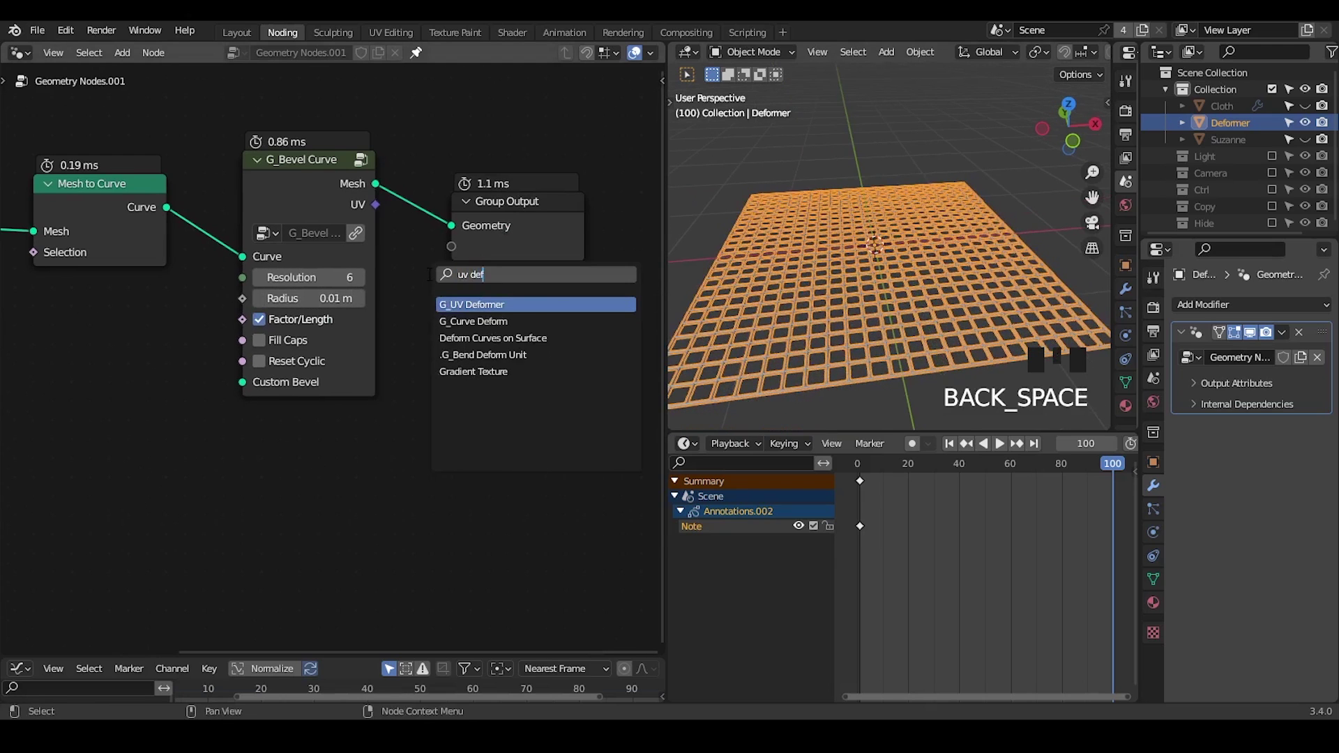
key(Return)
click(396, 173)
middle_drag(358, 420, 445, 411)
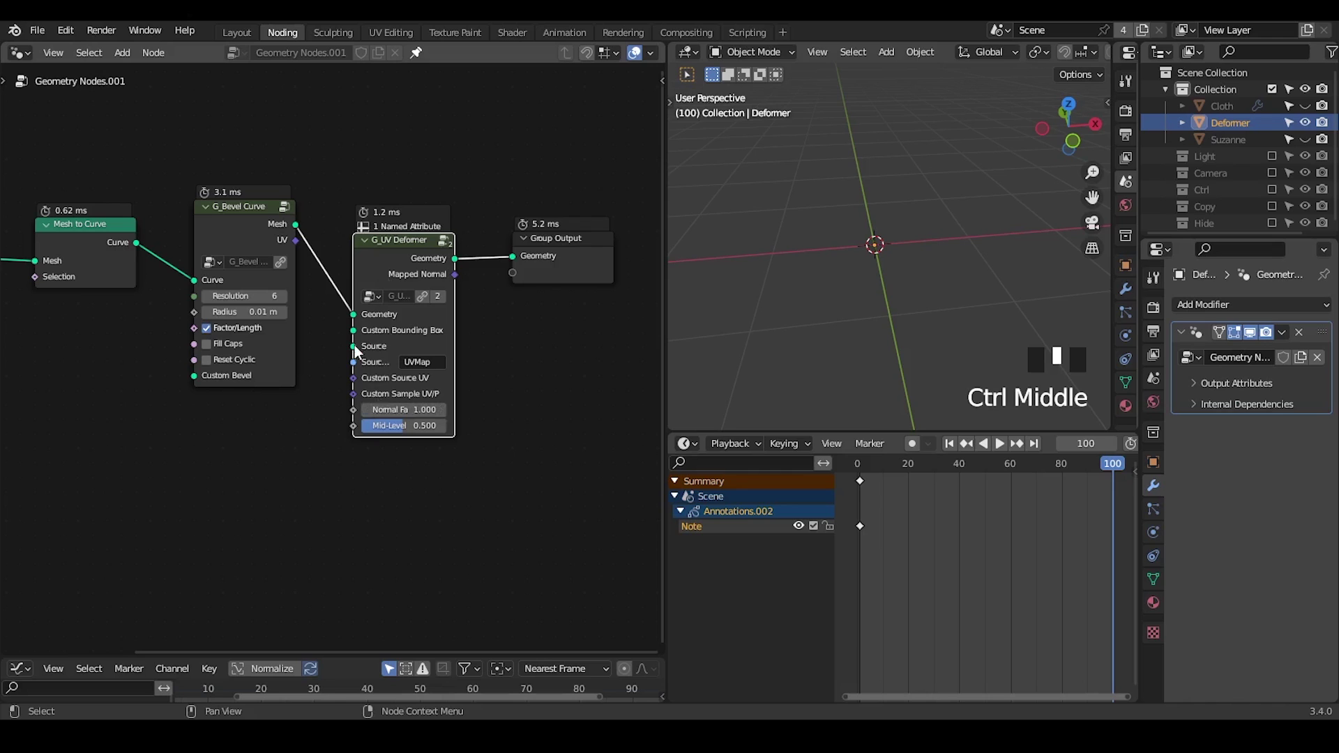
- Unhide Cloth and feed its geometry into the G_UV Deformer's Source through an Object Info node set to Relative
click(1230, 109)
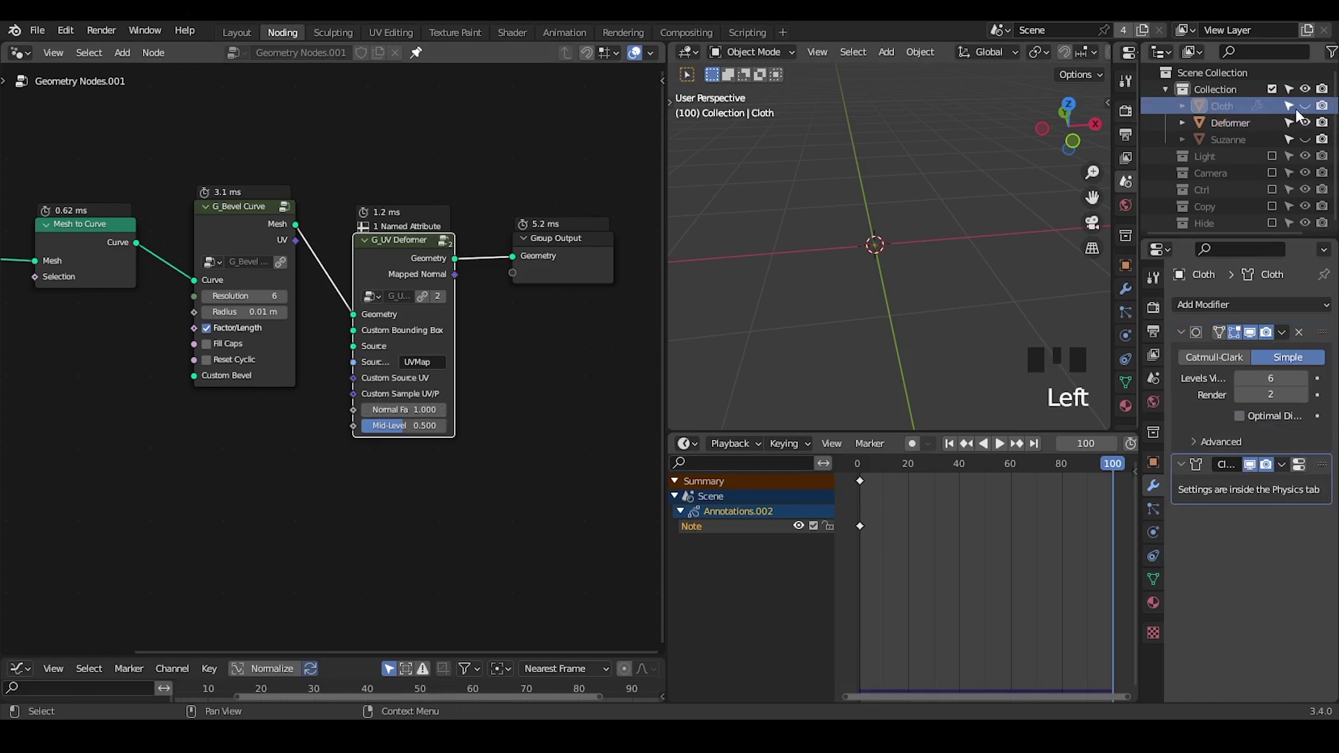
click(1305, 107)
click(1223, 107)
drag(998, 232, 146, 429)
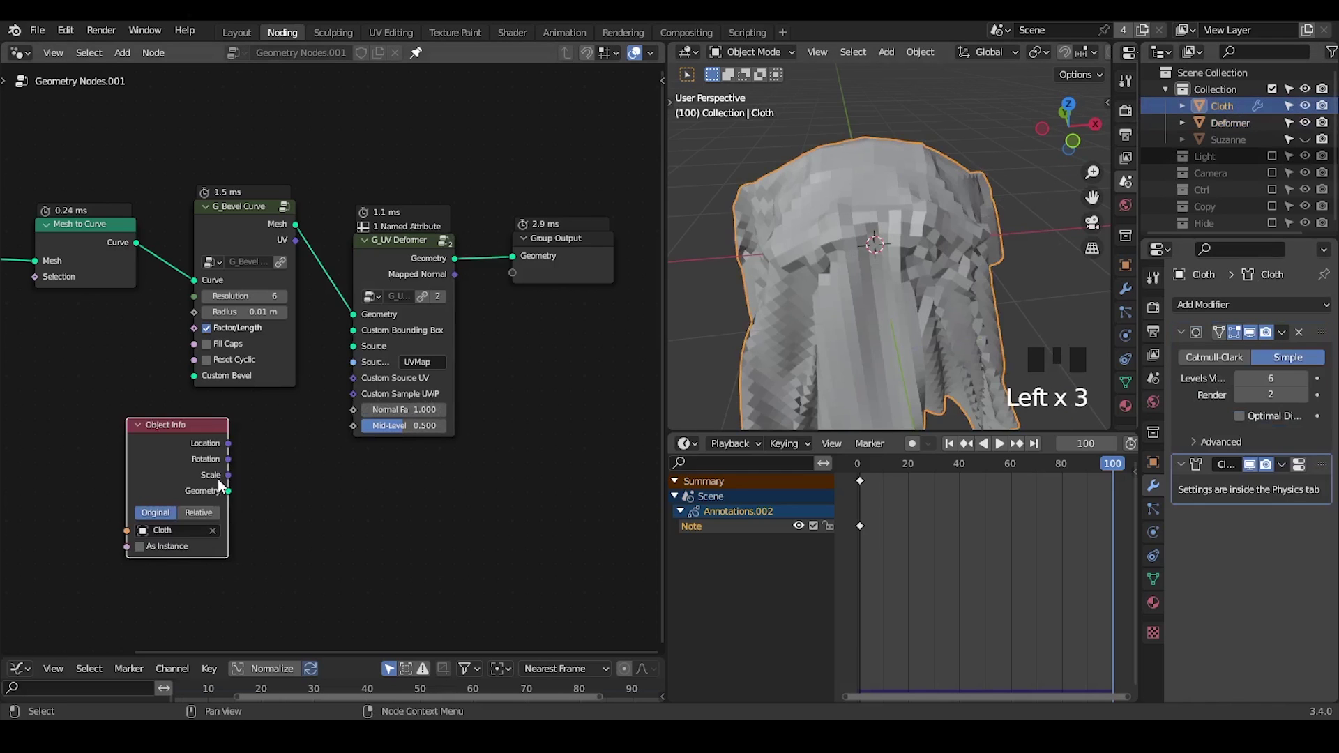
drag(228, 491, 353, 346)
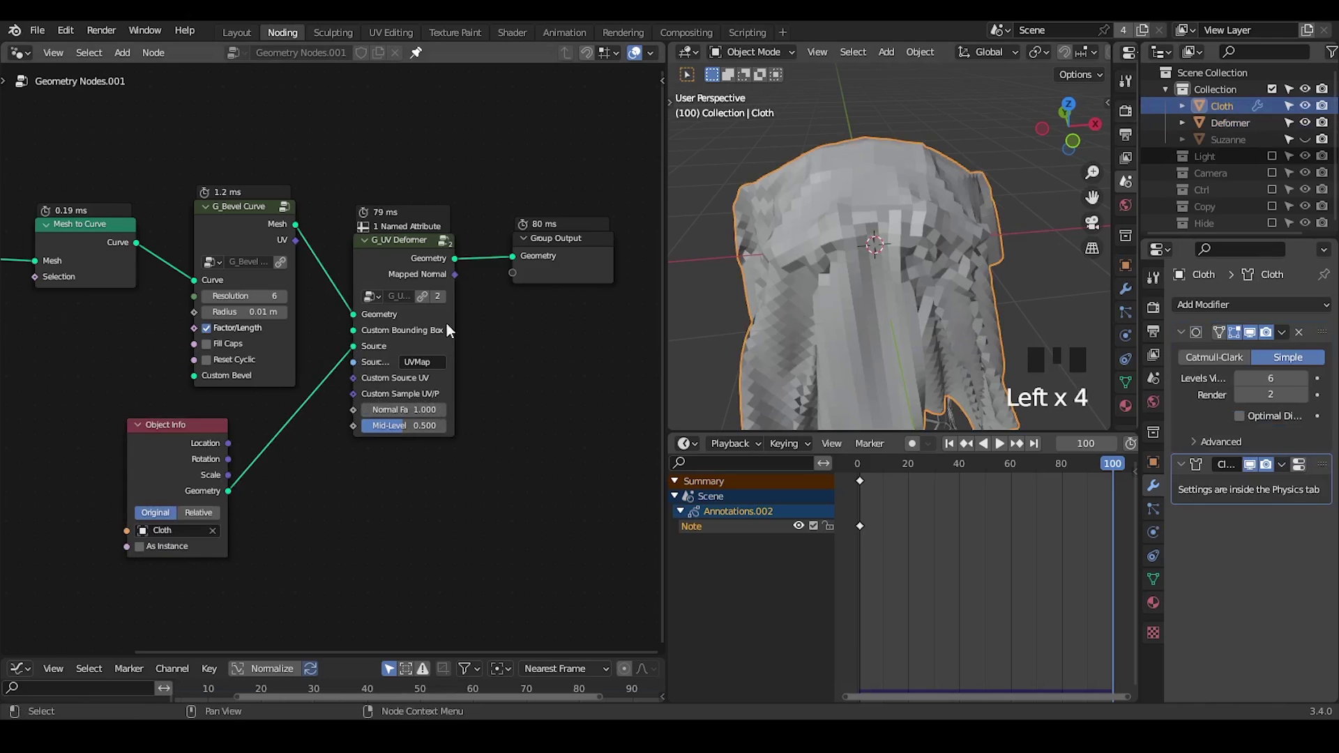
click(213, 513)
- Hide the Cloth object and unhide Suzanne with the timeline at frame 1
middle_drag(814, 363, 873, 185)
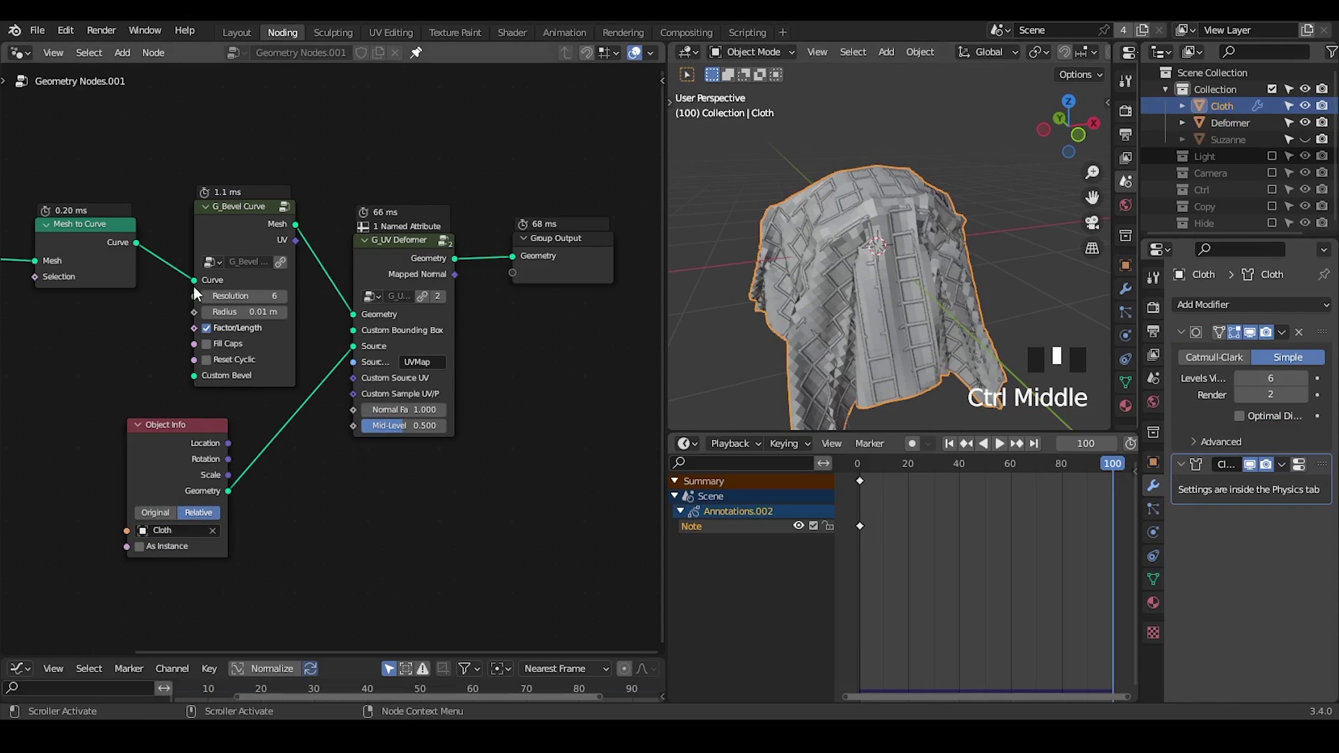
middle_drag(196, 293, 240, 273)
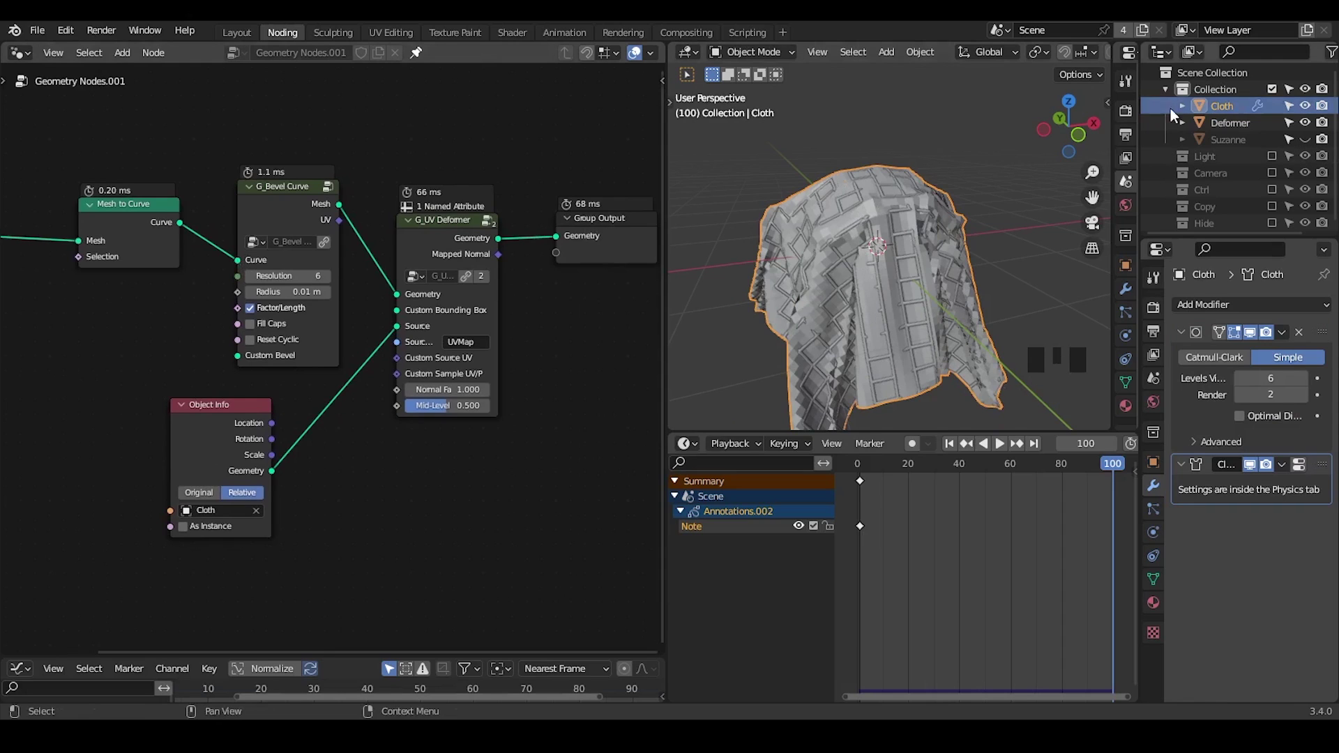
click(1305, 106)
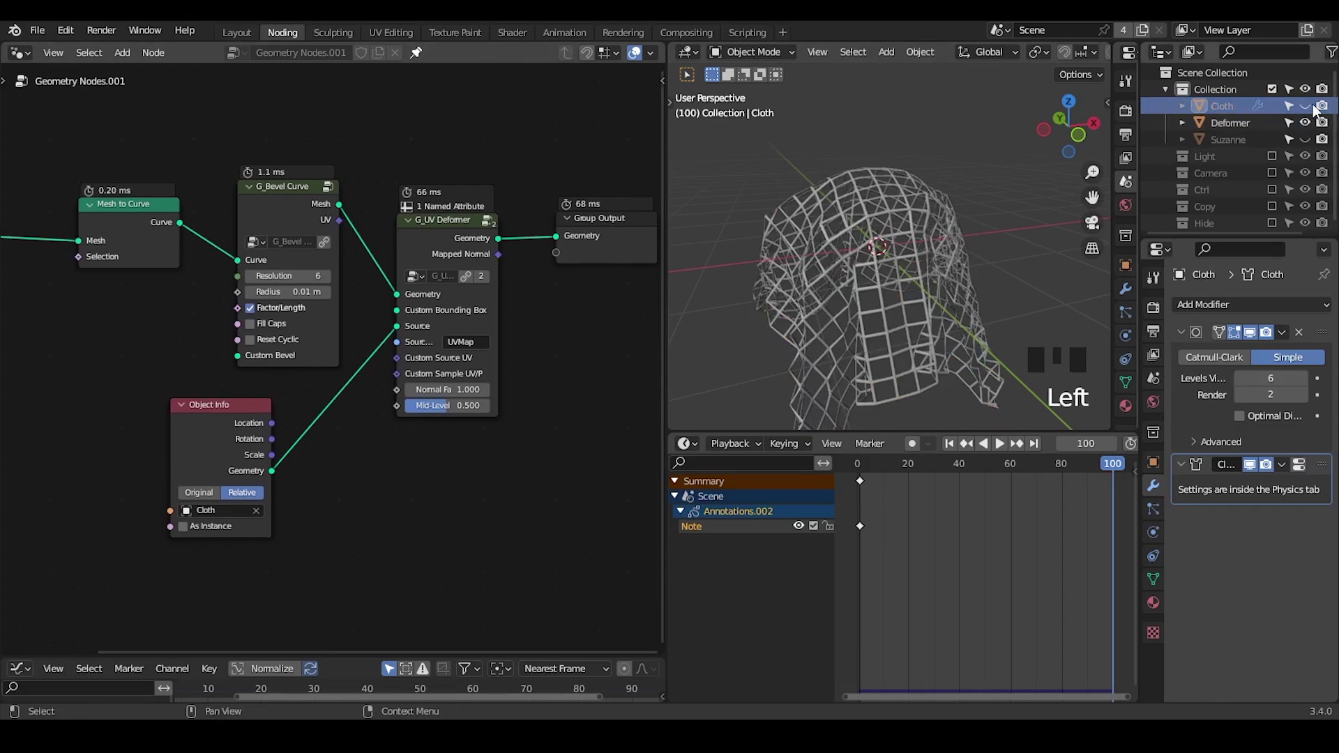
click(956, 443)
ctrl+middle_drag(910, 319, 893, 273)
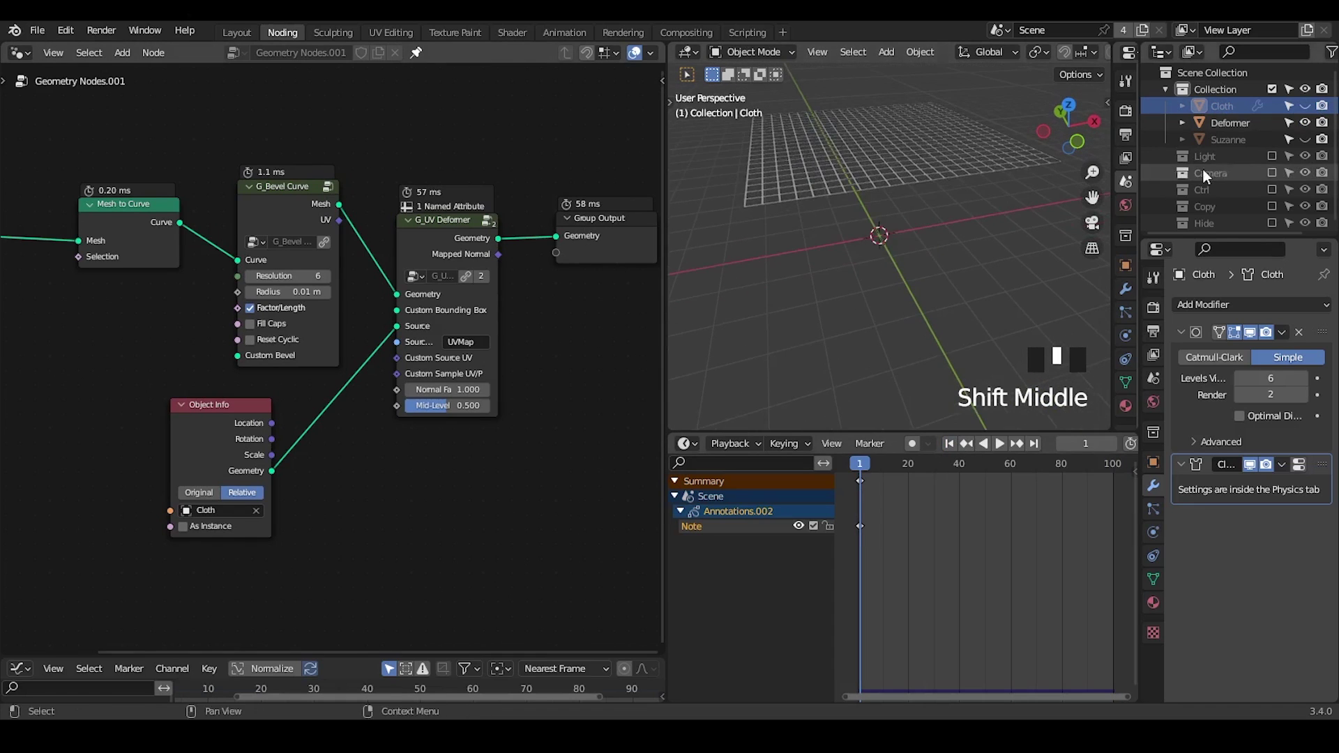
click(1305, 139)
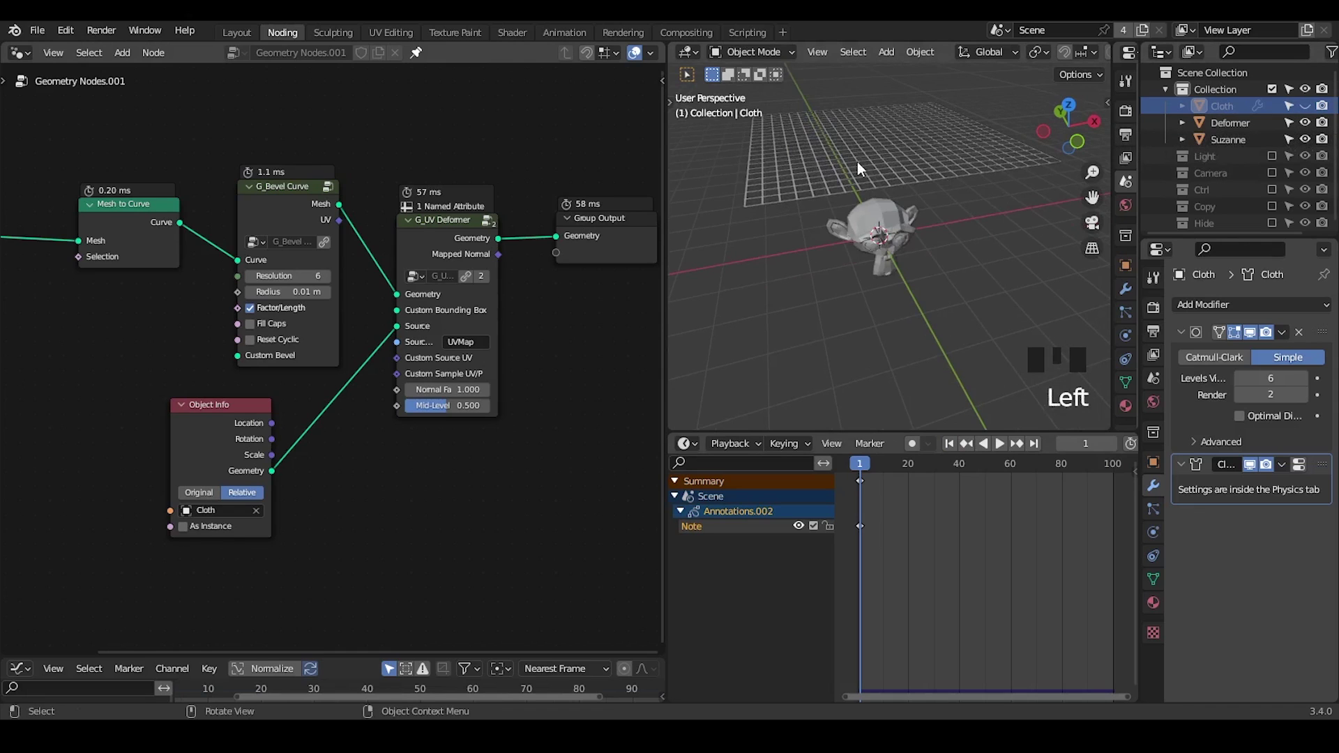
- Play the animation of the grid draping over Suzanne and stop at frame 77
click(996, 446)
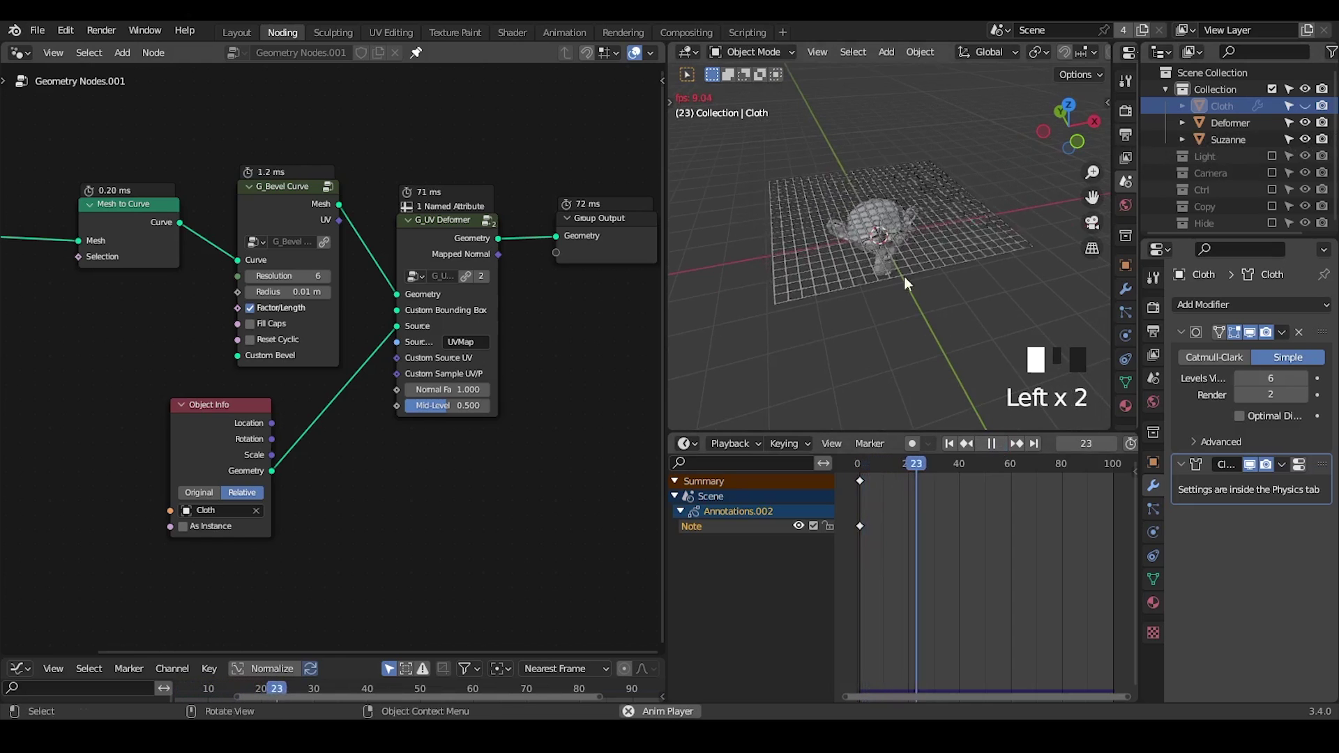
click(997, 445)
mouse_move(847, 237)
middle_down()
mouse_move(832, 232)
mouse_move(866, 239)
middle_up()
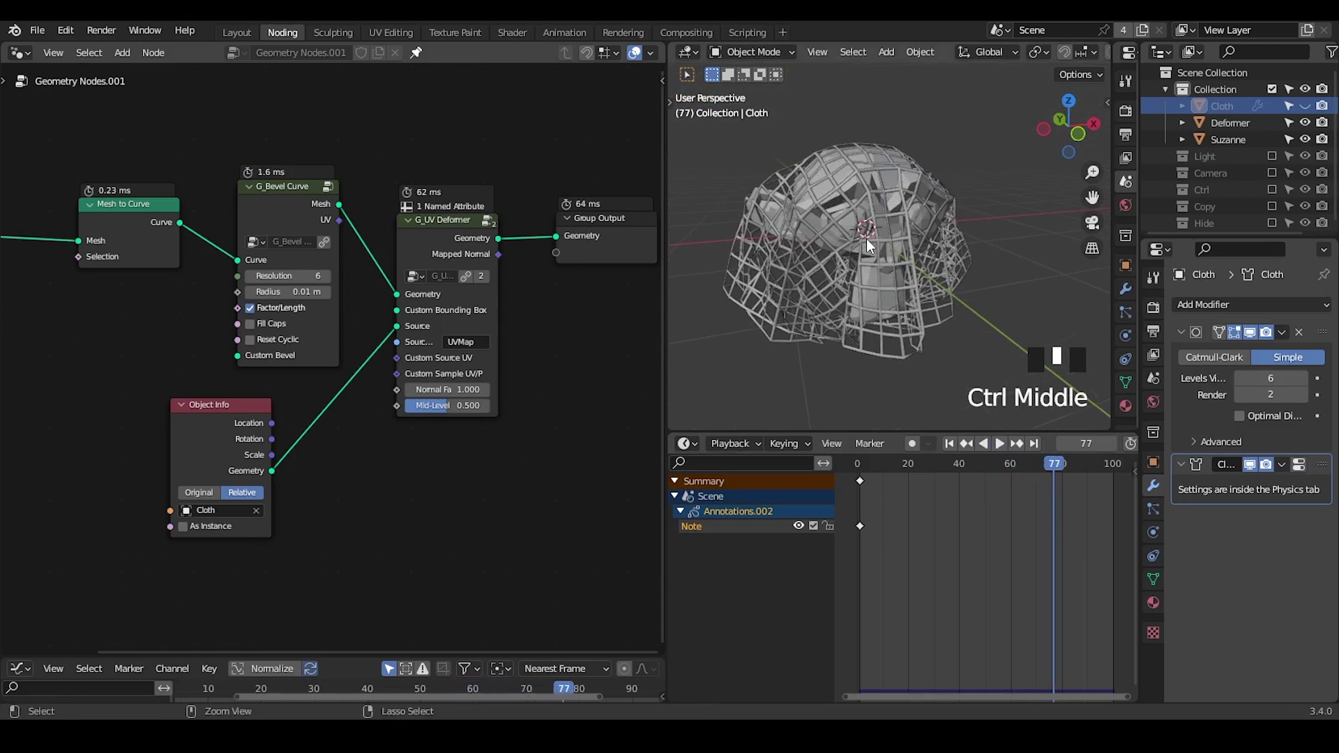
- Make the G_UV Deformer node group single-user and enlarge the 3D viewport by shrinking the timeline
key(shift+ctrl+alt+q)
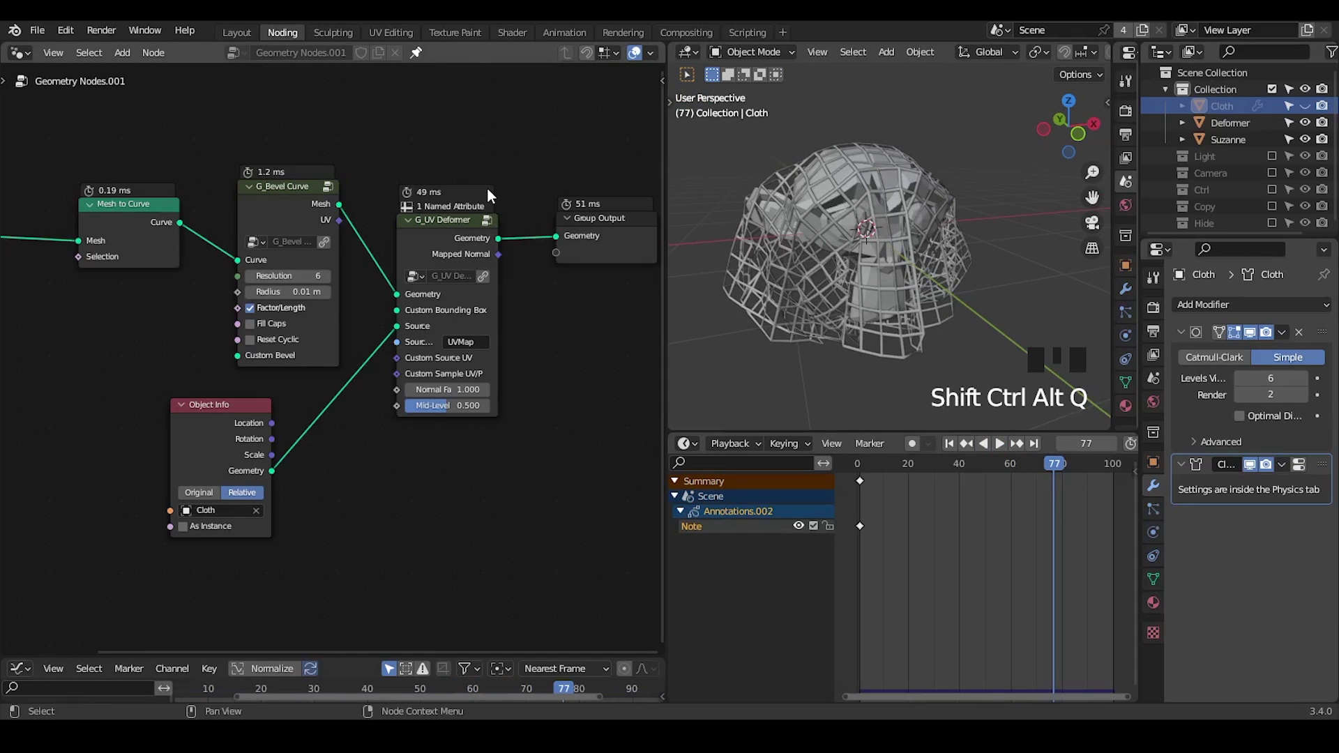
drag(874, 432, 874, 681)
- Delete the Grid, Mesh to Curve and G_Bevel Curve nodes
middle_drag(344, 342, 513, 341)
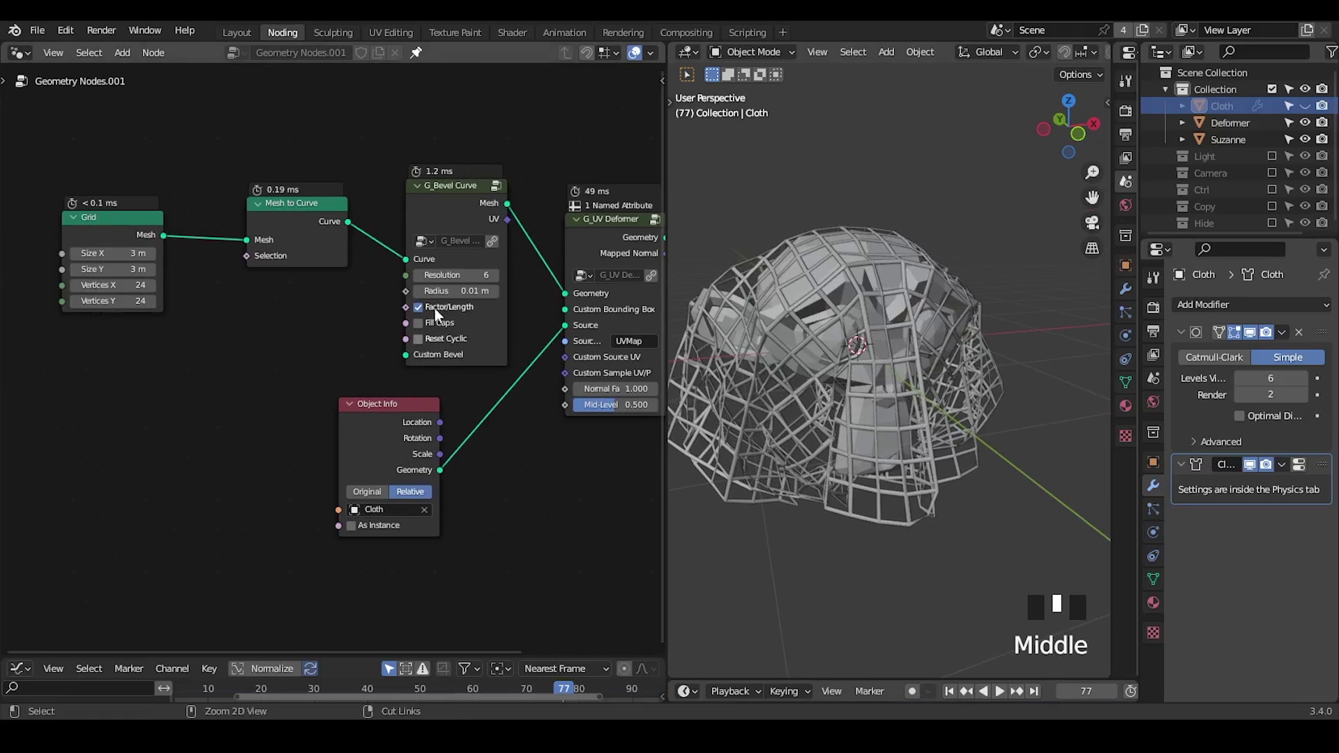
ctrl+middle_drag(392, 234, 388, 248)
drag(435, 182, 185, 332)
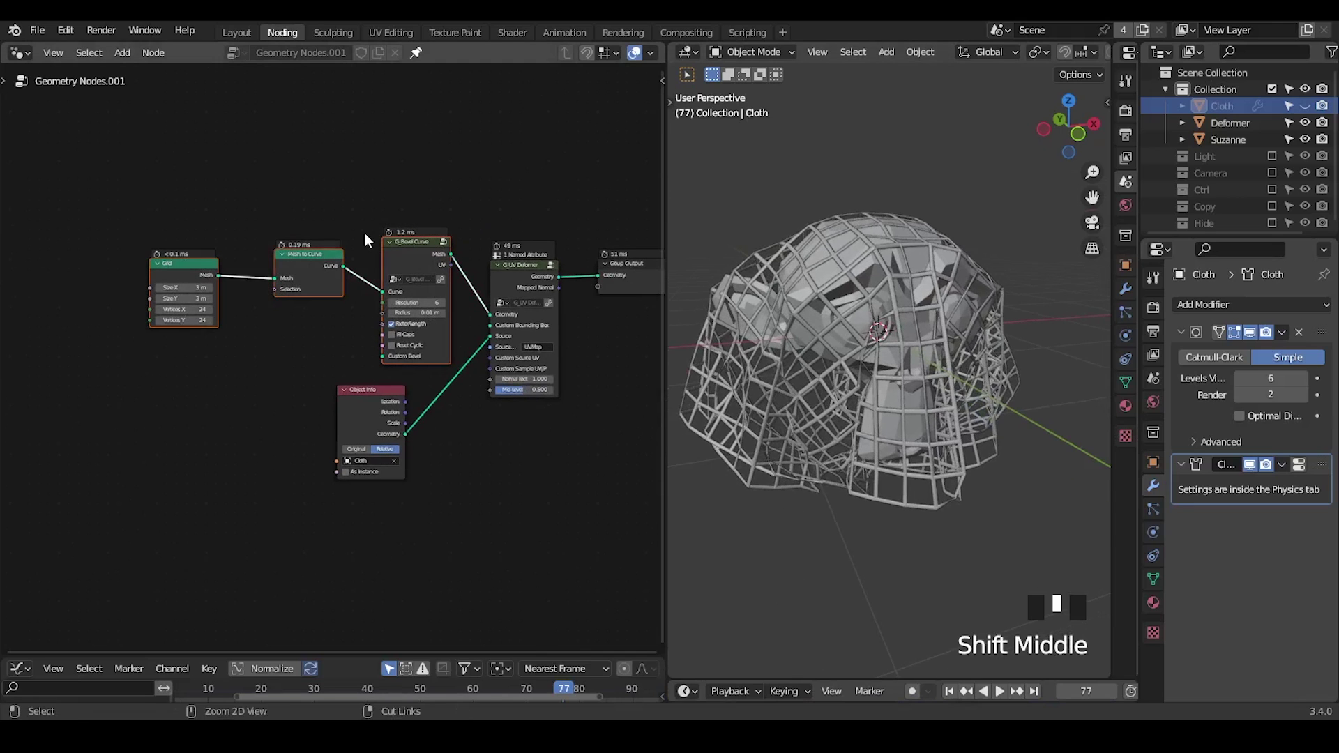
key(x)
middle_drag(359, 224, 300, 302)
- Move the Cloth and Suzanne objects into the Hide collection and make Deformer the selected object
ctrl+click(1227, 139)
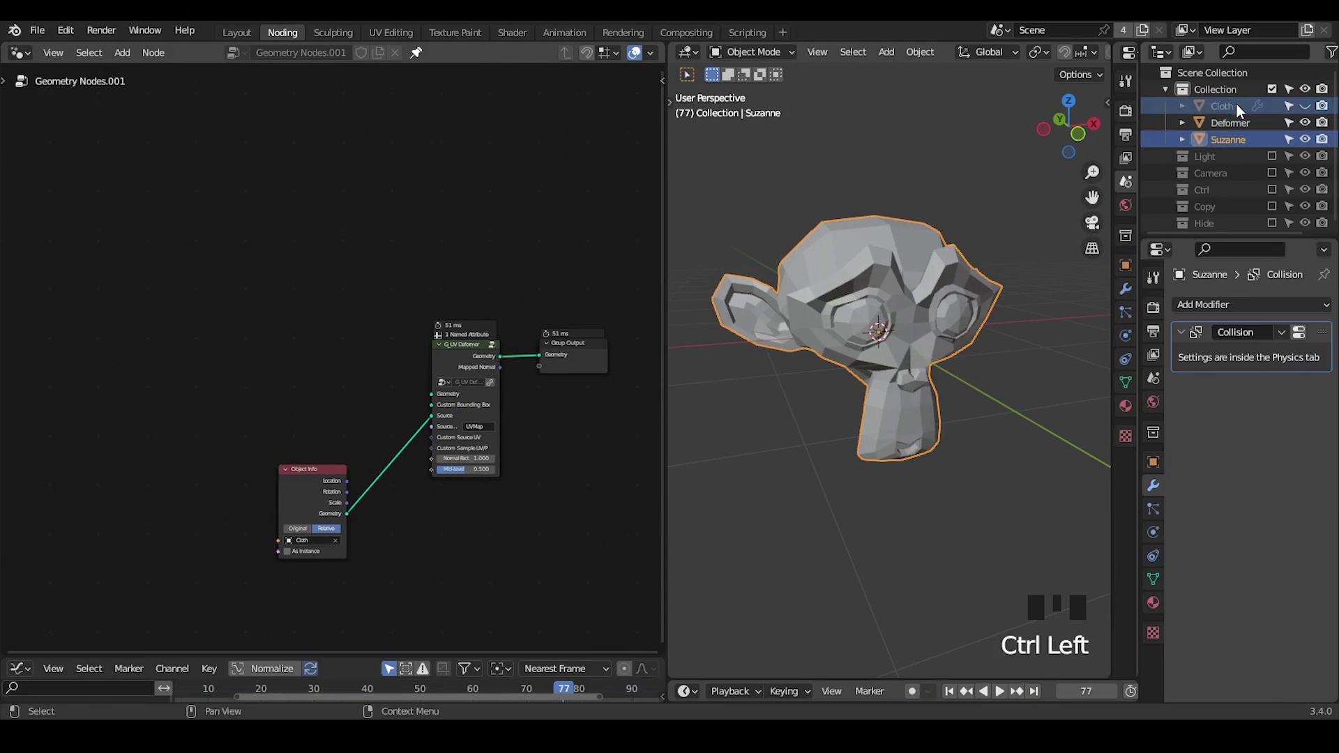
drag(1237, 104, 1216, 218)
click(1231, 108)
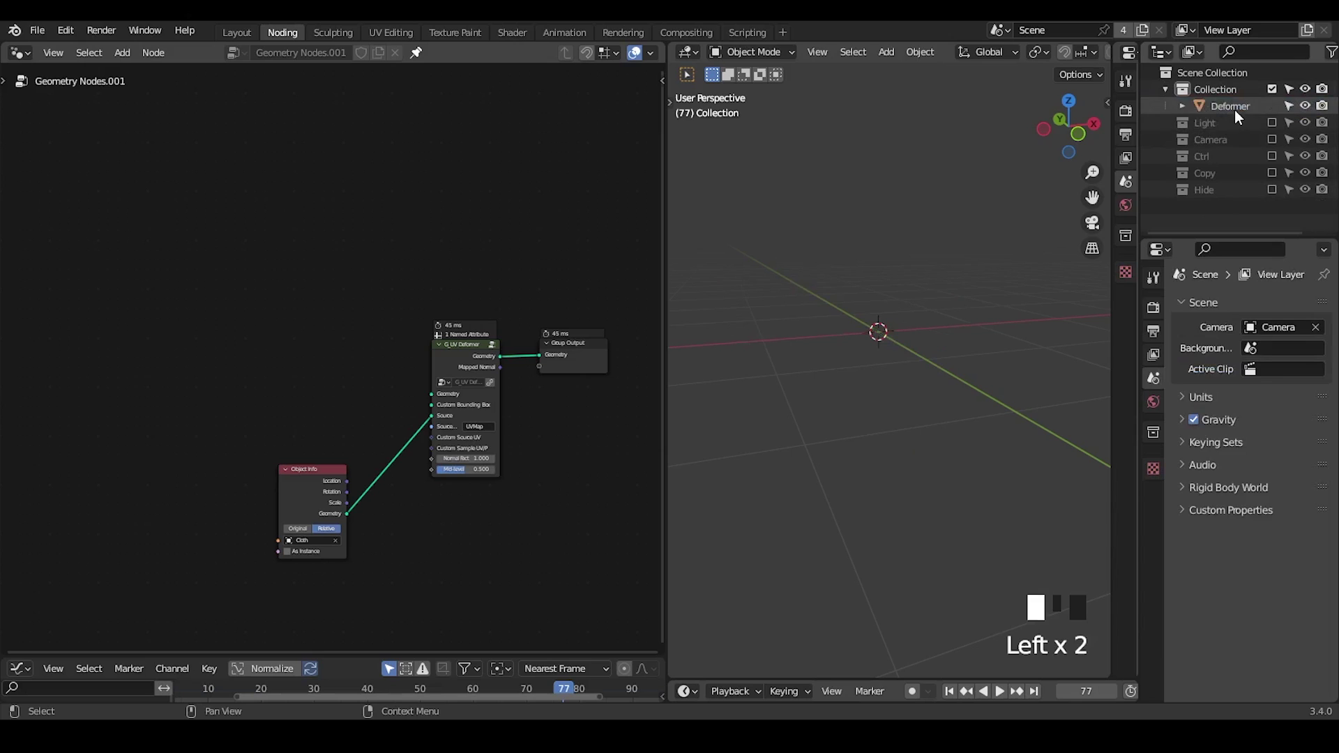
- Add a G_Curve Linear node, connect it to the Group Output, and move the G_UV Deformer node out of the way
key(ctrl+a)
text(curve)
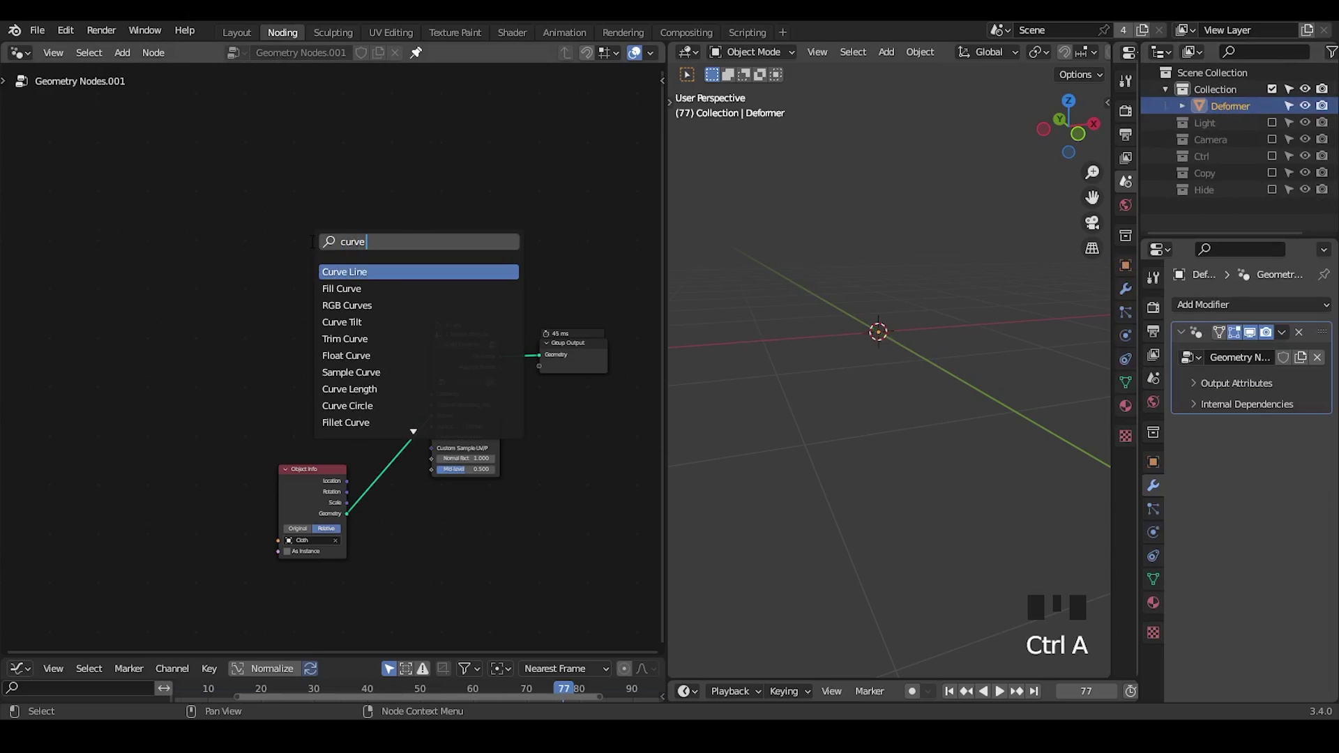
text( linear)
key(Return)
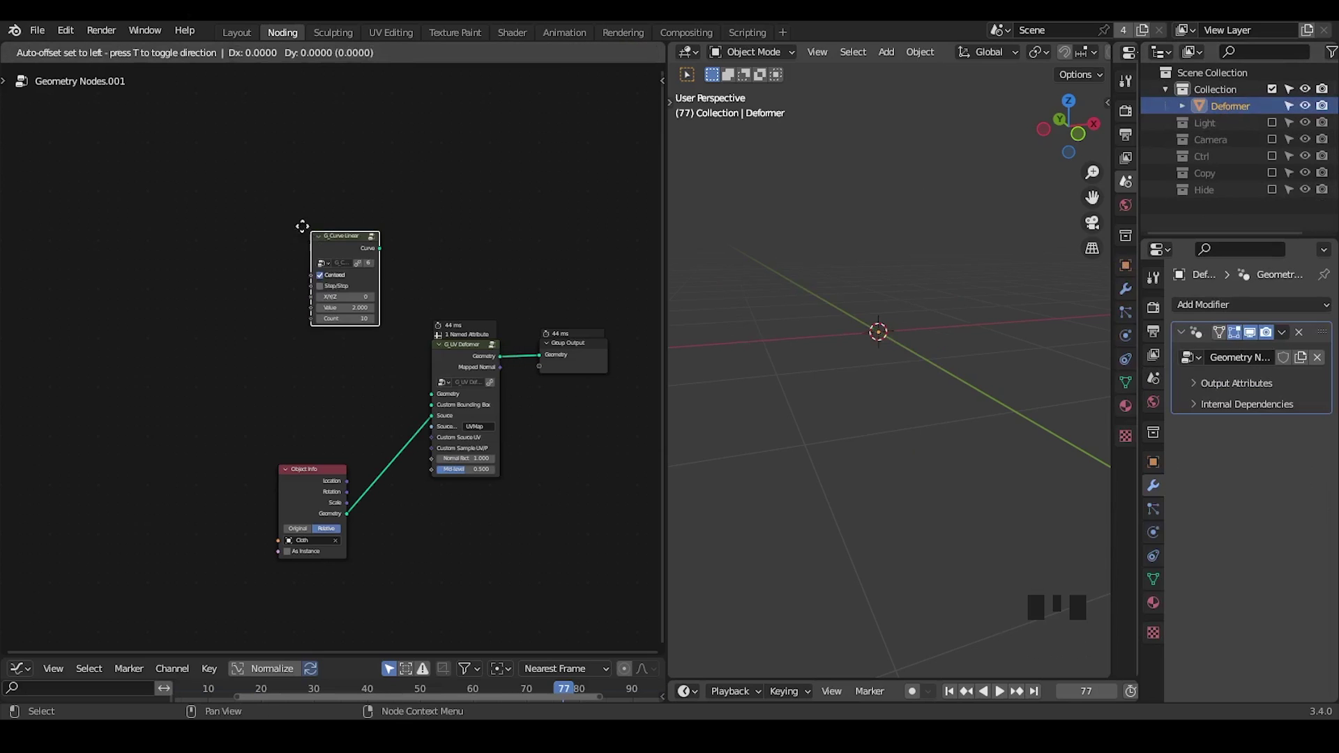
click(218, 177)
alt+shift+click(253, 191)
drag(455, 349, 393, 436)
middle_drag(270, 262, 295, 282)
ctrl+middle_drag(296, 282, 319, 265)
- Add a temporary Curve Line node below G_Curve Linear, underline its start and end values, and remove both
key(ctrl+a)
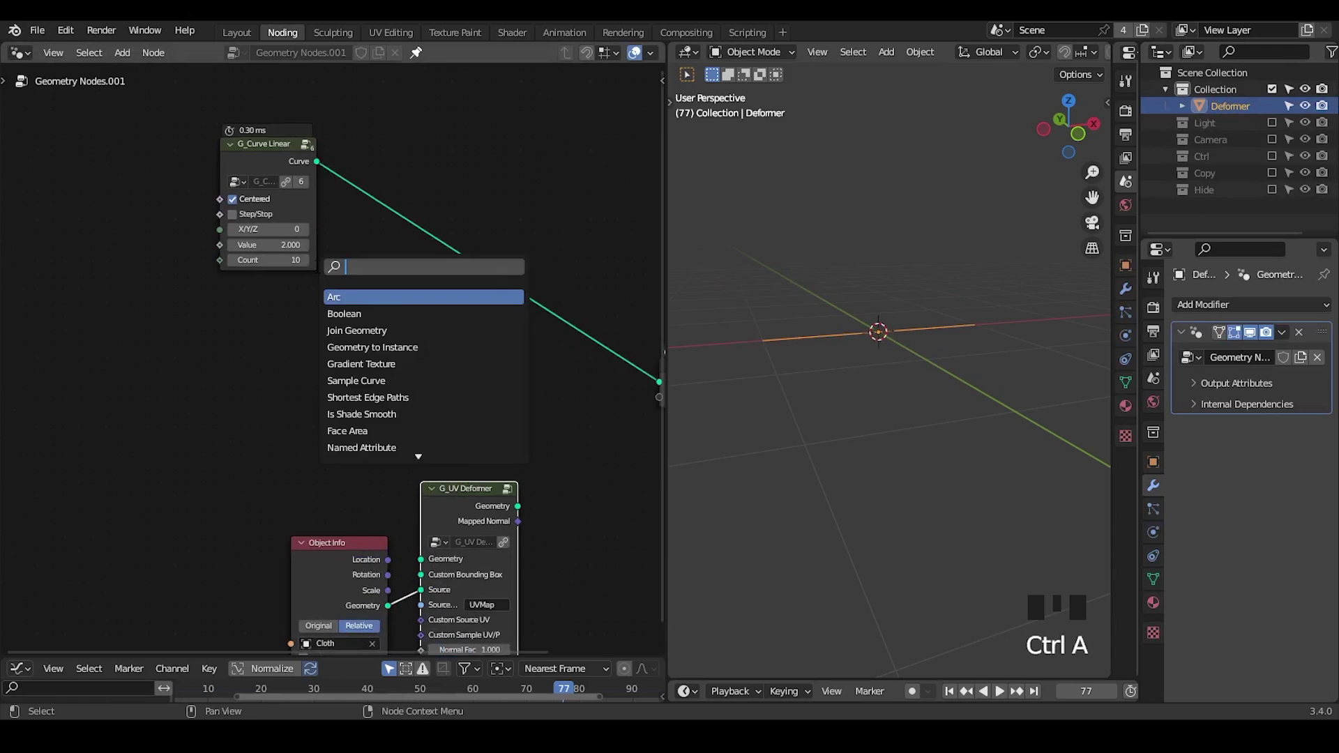
text(curve lin)
key(Return)
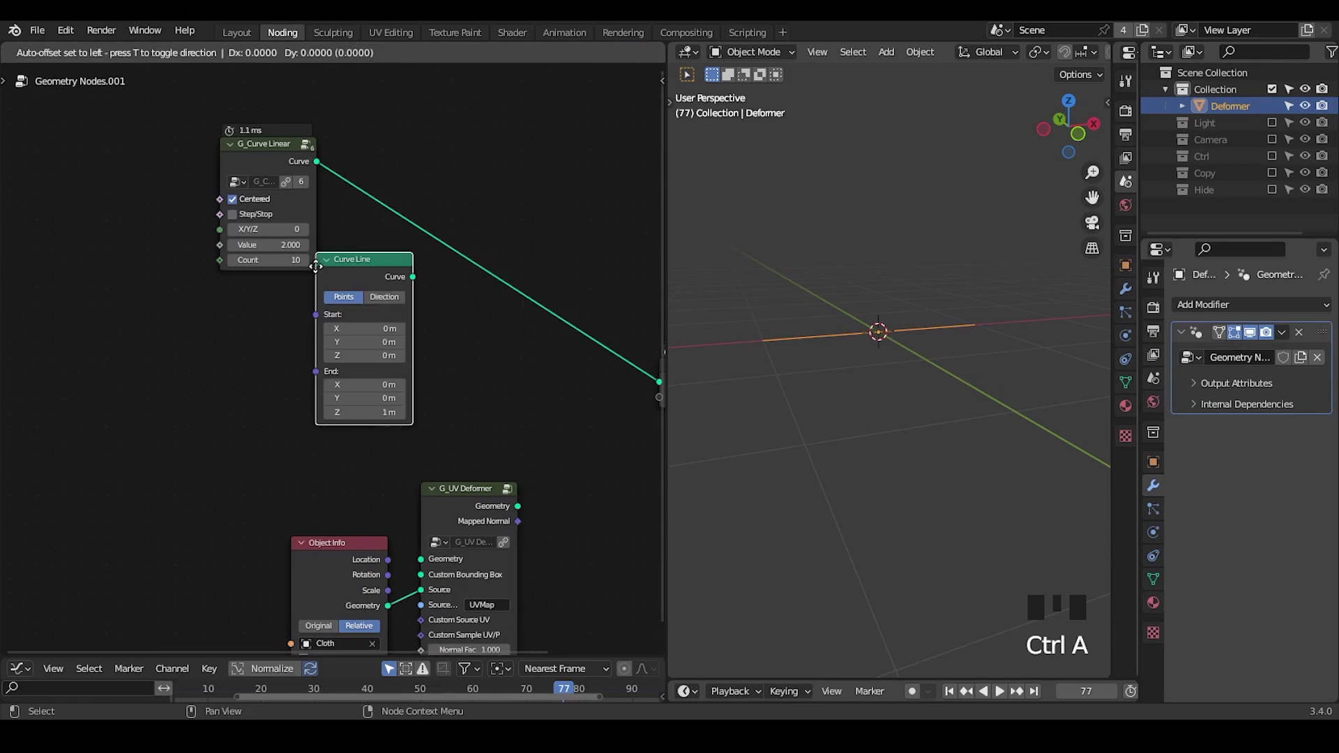
click(281, 341)
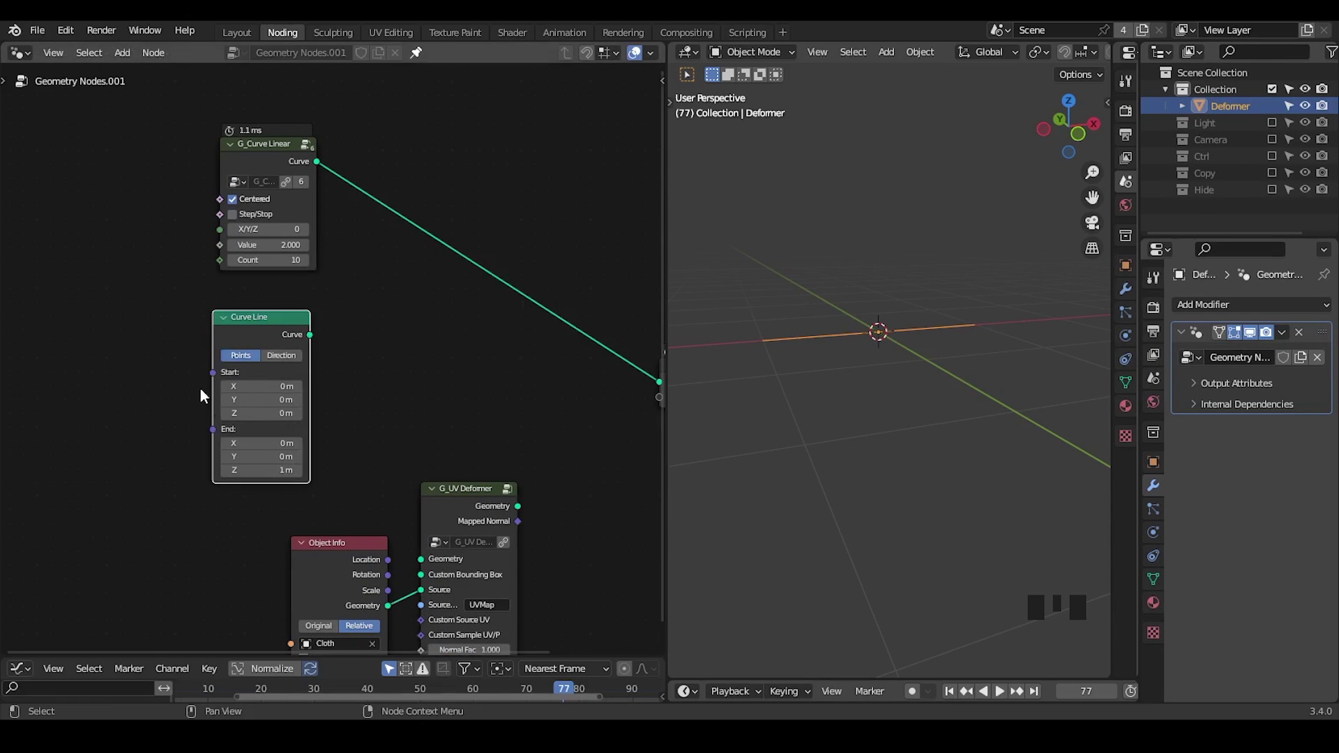
drag(195, 383, 328, 382)
drag(186, 445, 399, 443)
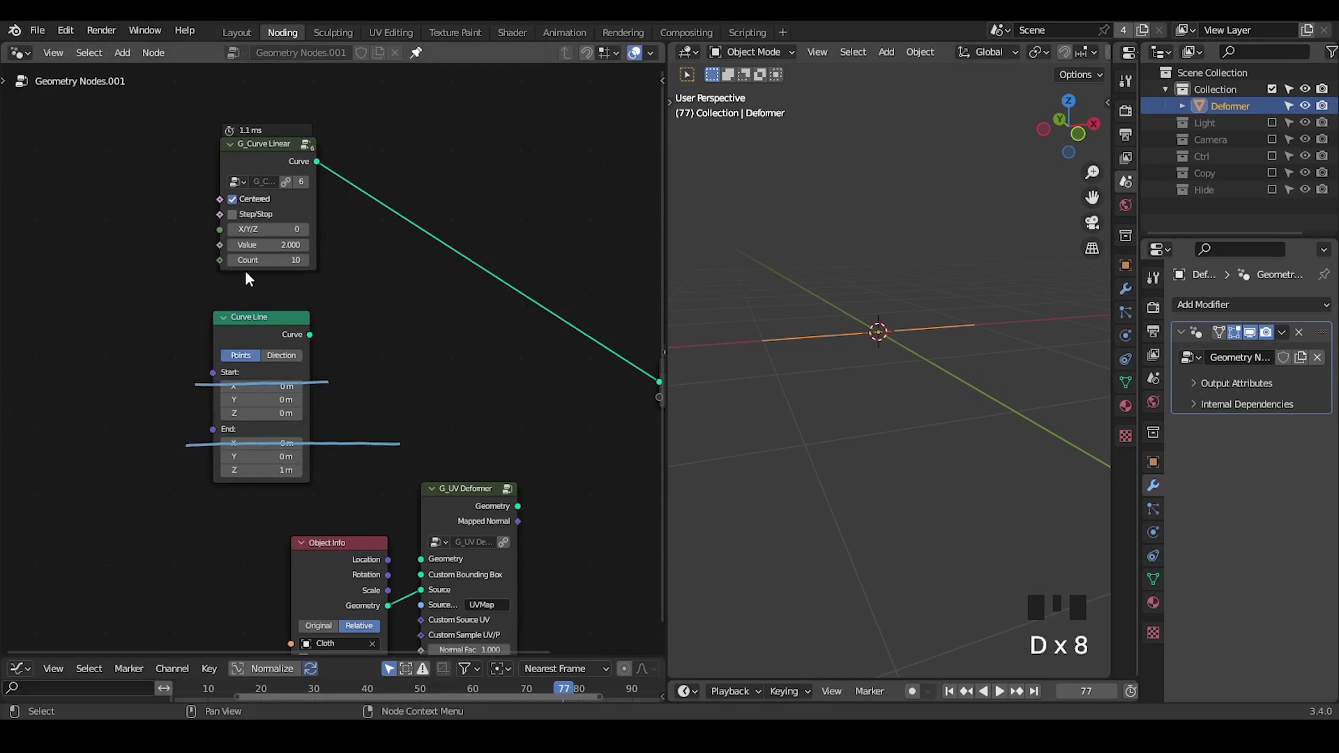
right_drag(458, 372, 389, 404)
key(x)
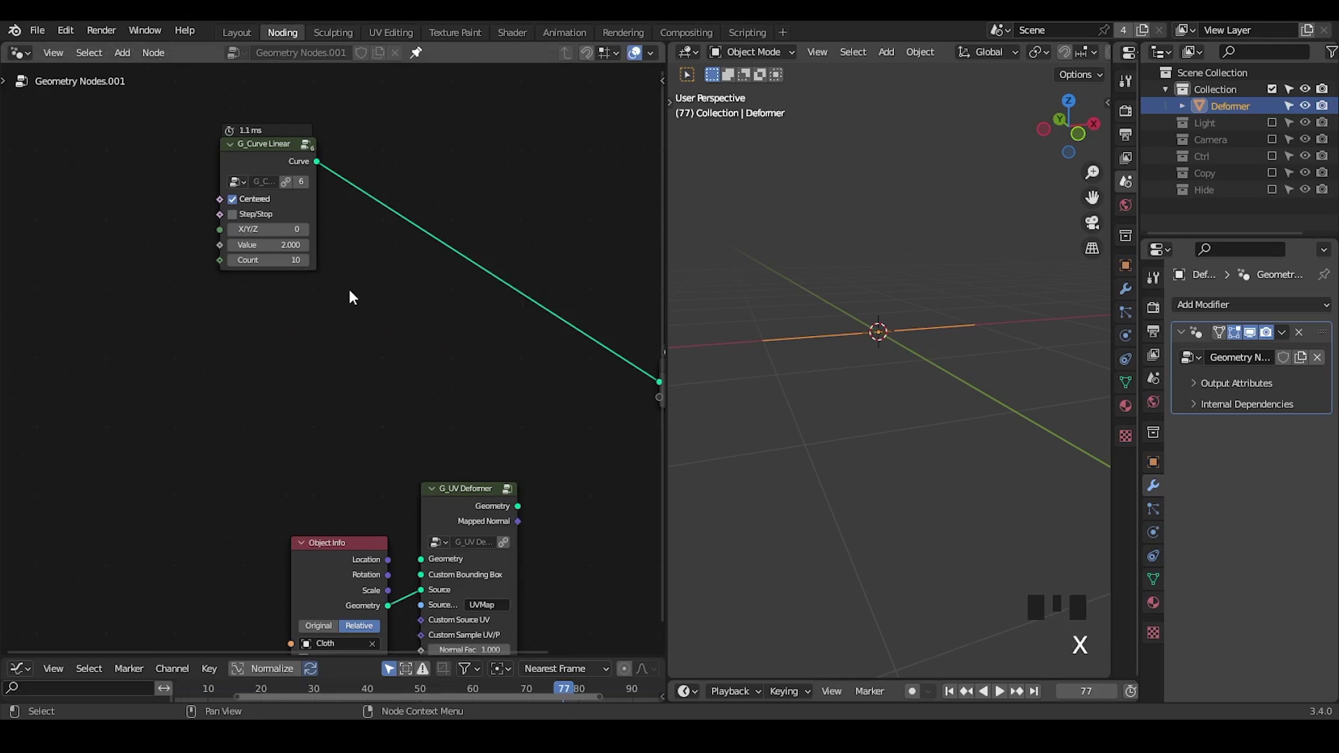
- Insert an Instance on Points node between G_Curve Linear and the Group Output
key(ctrl+a)
text(inst po)
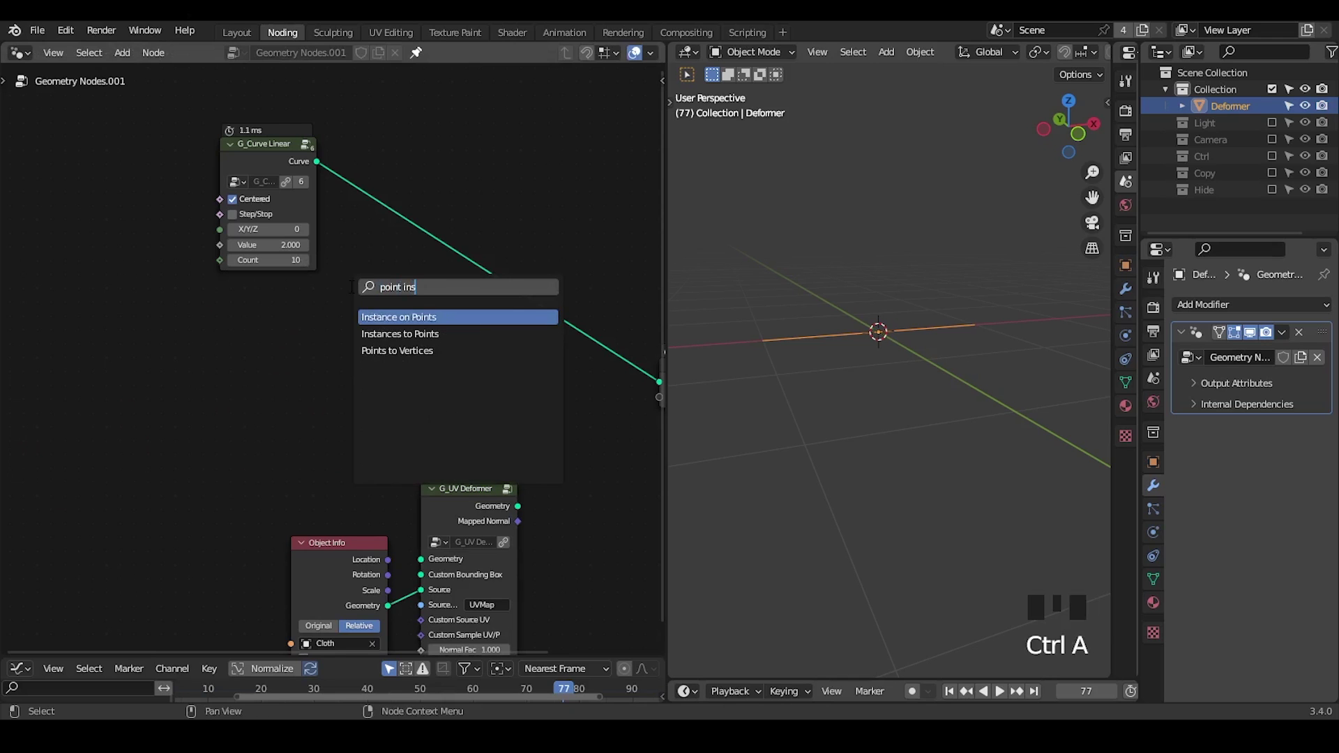
key(Return)
click(424, 125)
- Duplicate the G_Curve Linear node below the original and connect the copy's Curve to the Instance input
click(283, 154)
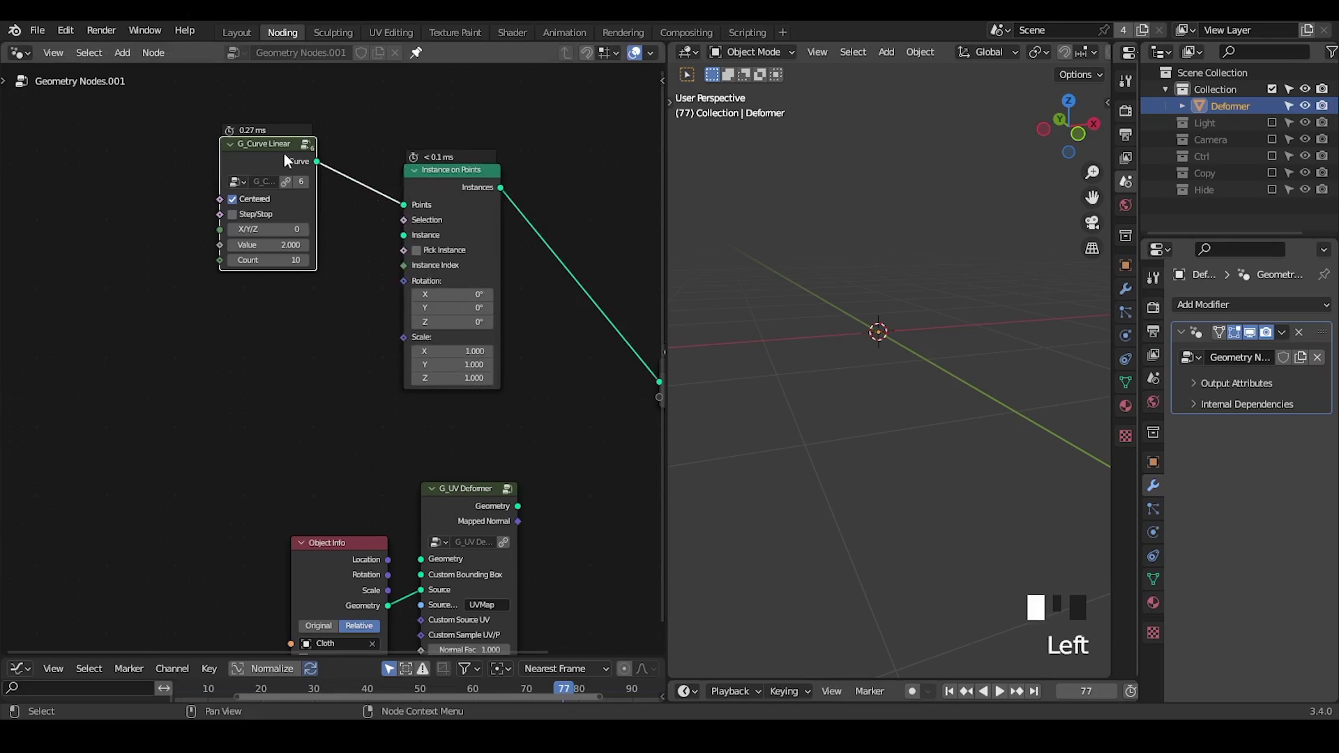
key(shift+d)
click(308, 300)
drag(304, 301, 405, 235)
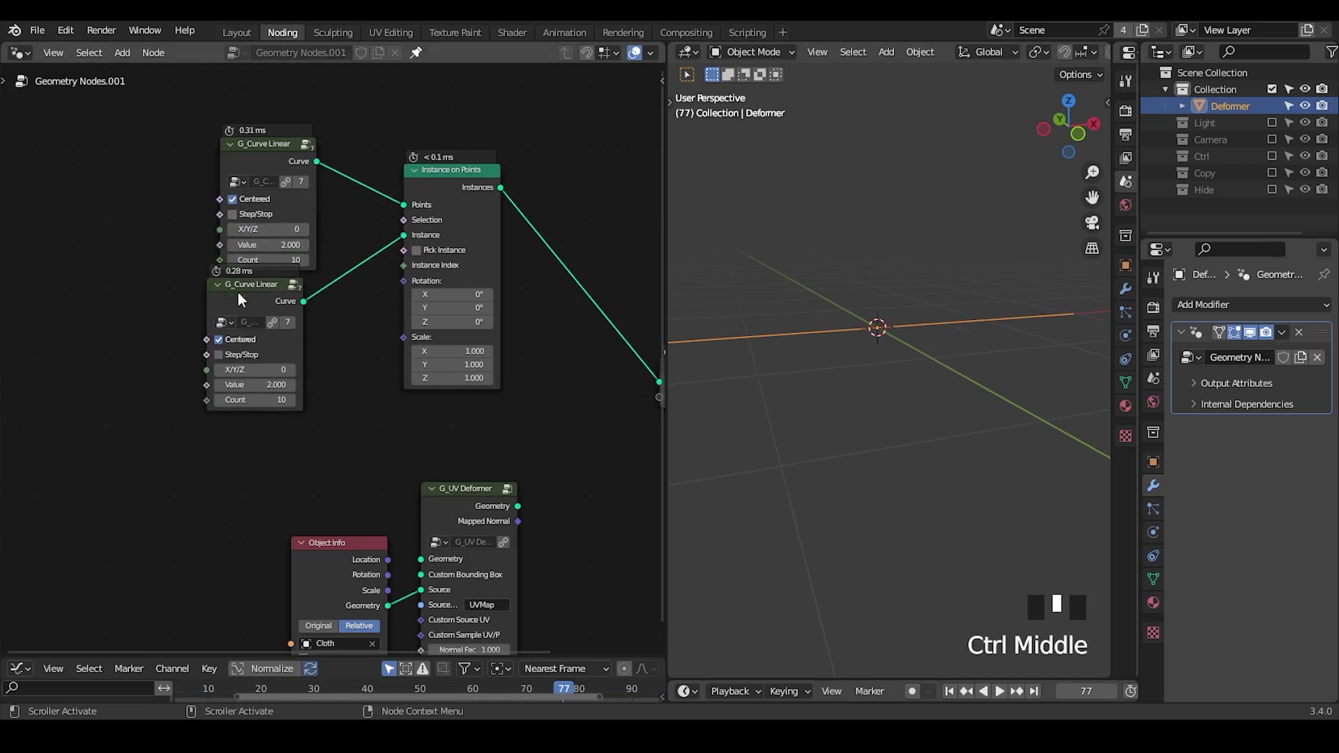
drag(238, 292, 249, 313)
- Set X/Y/Z to 1 on the G_Curve Linear node that supplies the points
click(303, 231)
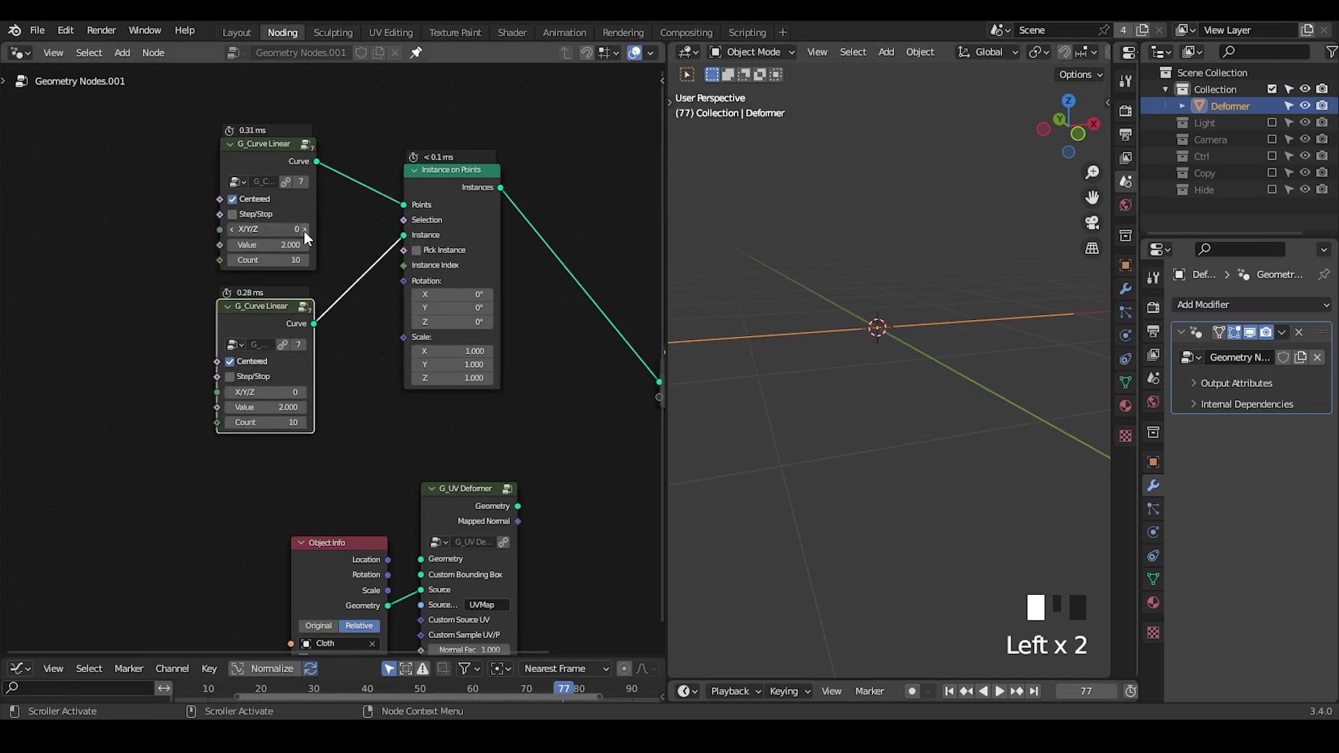
mouse_move(804, 364)
middle_down()
mouse_move(819, 431)
mouse_move(816, 378)
middle_up()
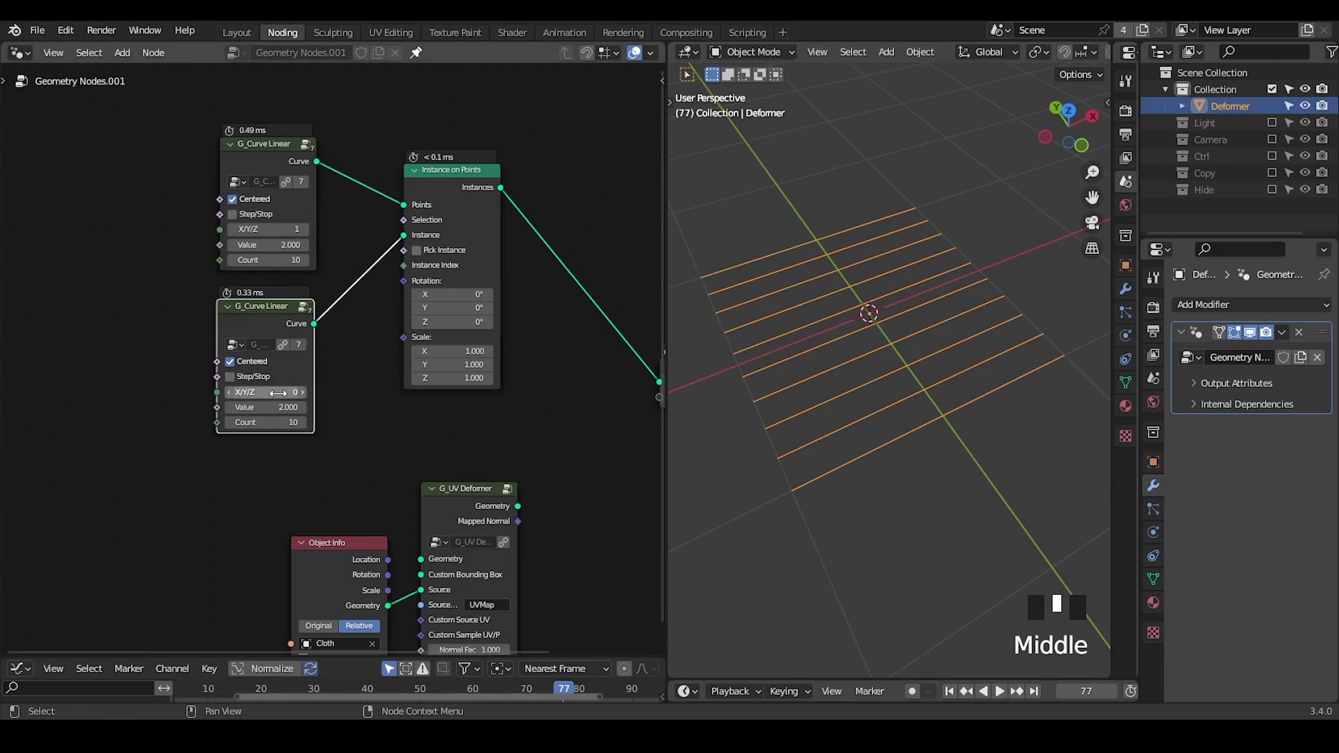
key(d)
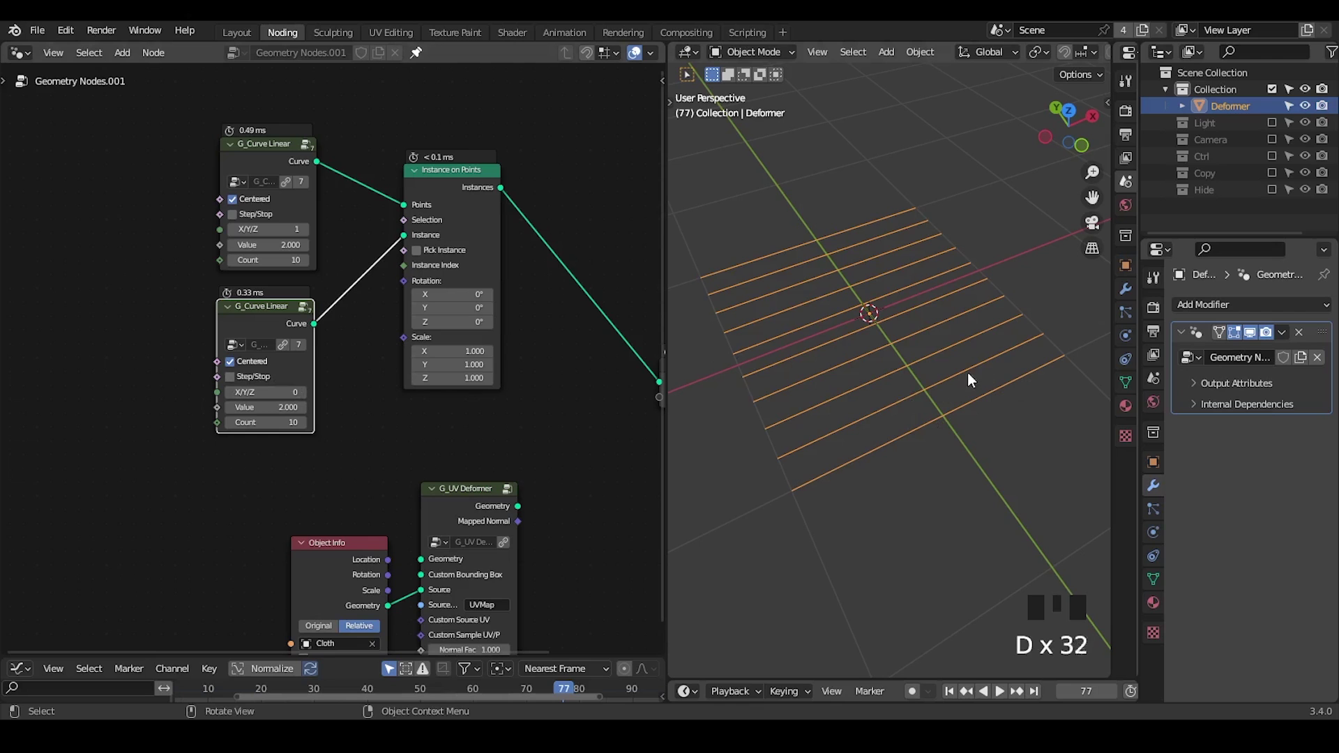
- Hide the unused sockets of the Instance on Points node and move it closer to the curve nodes
middle_drag(526, 281, 443, 261)
click(359, 166)
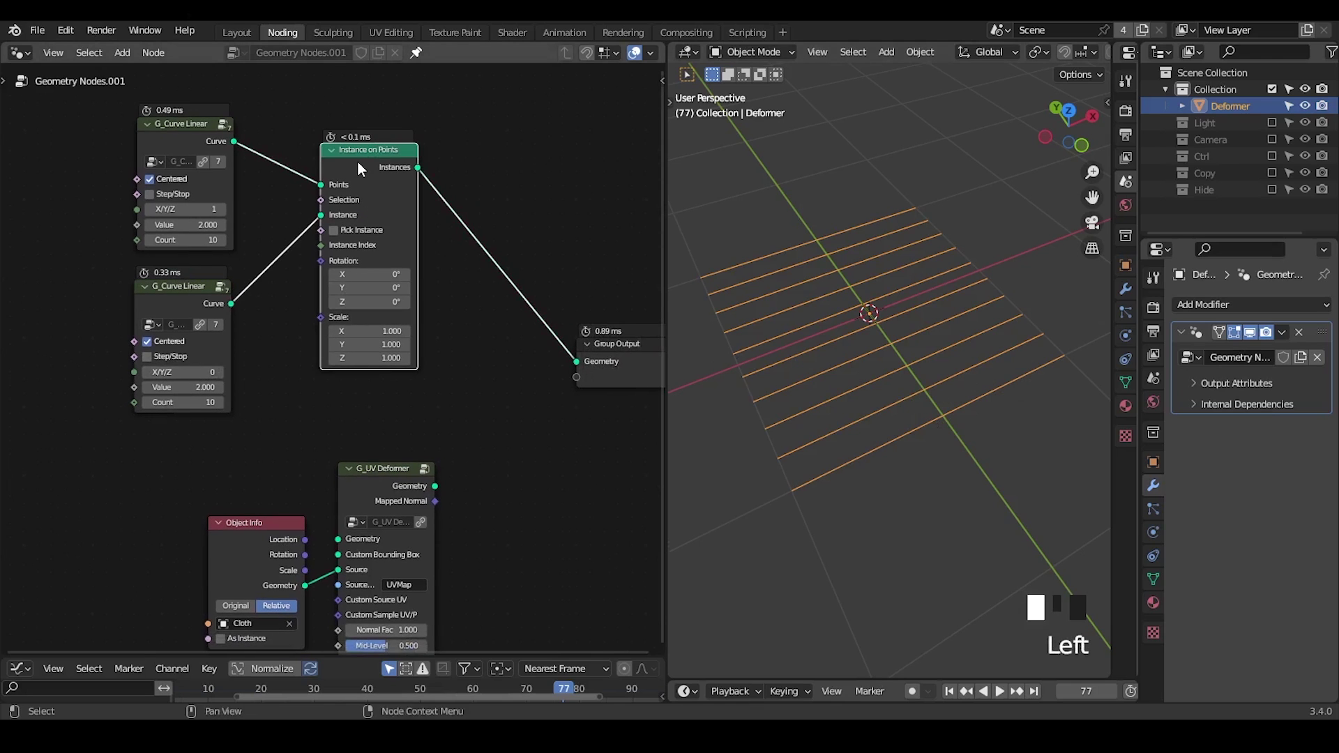
key(ctrl+h)
drag(364, 163, 331, 167)
- Insert a Realize Instances node between Instance on Points and the Group Output
key(ctrl+a)
text(real)
key(Return)
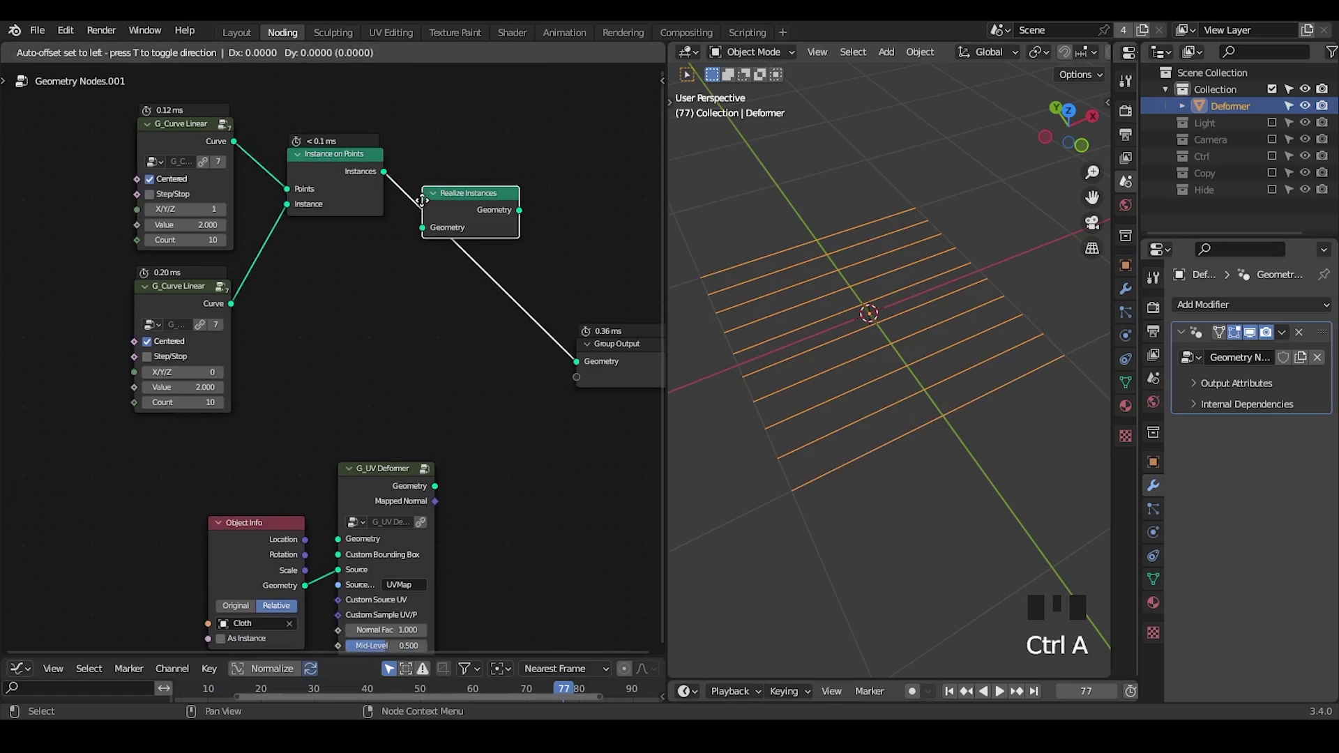
click(422, 200)
- Move both G_Curve Linear nodes, Instance on Points and Realize Instances together, further from the Group Output
drag(447, 101, 98, 320)
key(g)
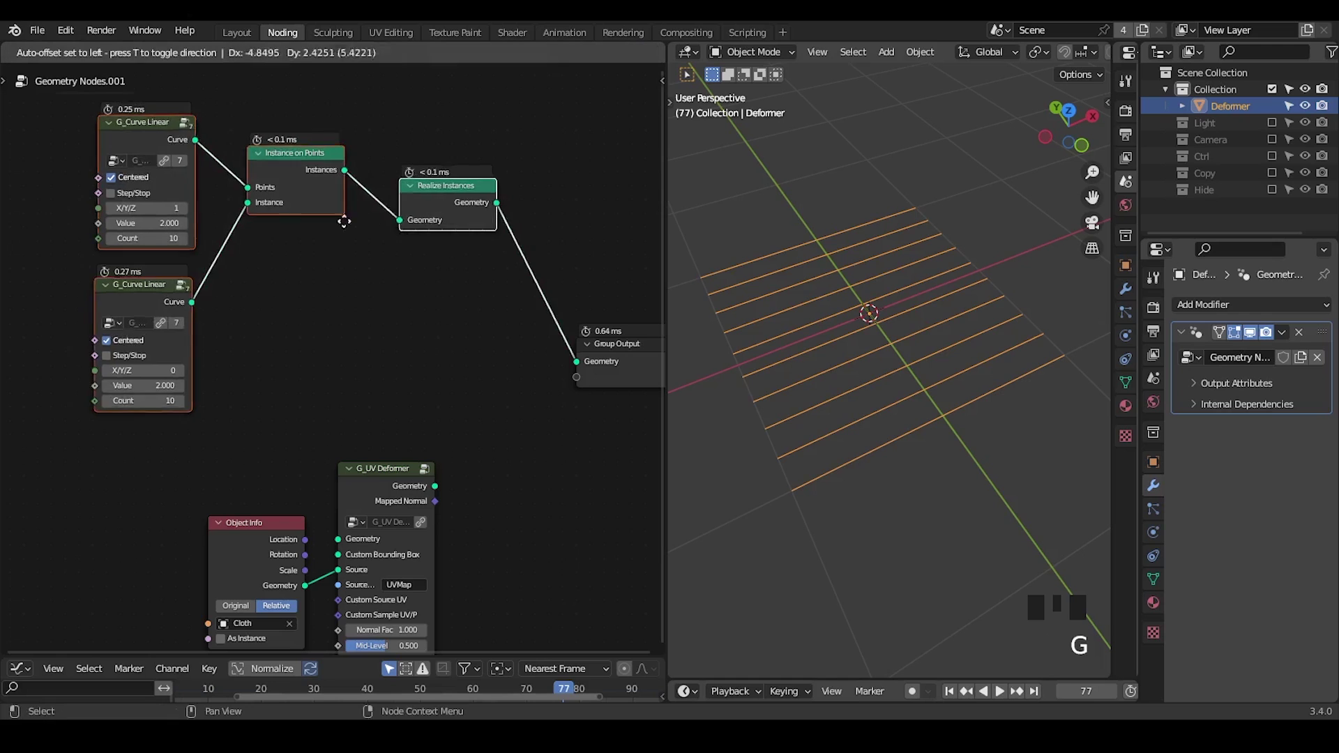
click(238, 241)
click(236, 240)
shift+middle_drag(876, 380, 924, 347)
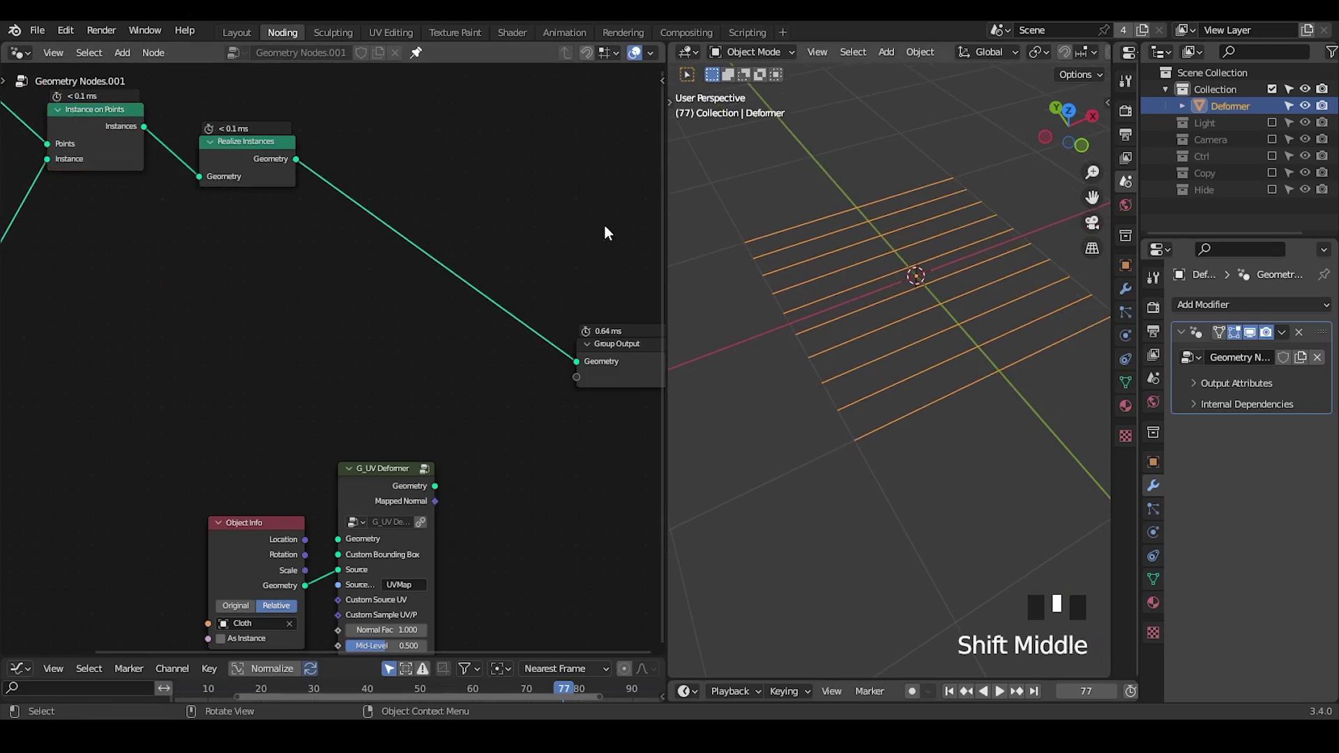
- Insert a Set Position node between Realize Instances and the Group Output
key(ctrl+a)
text(set pos)
key(Return)
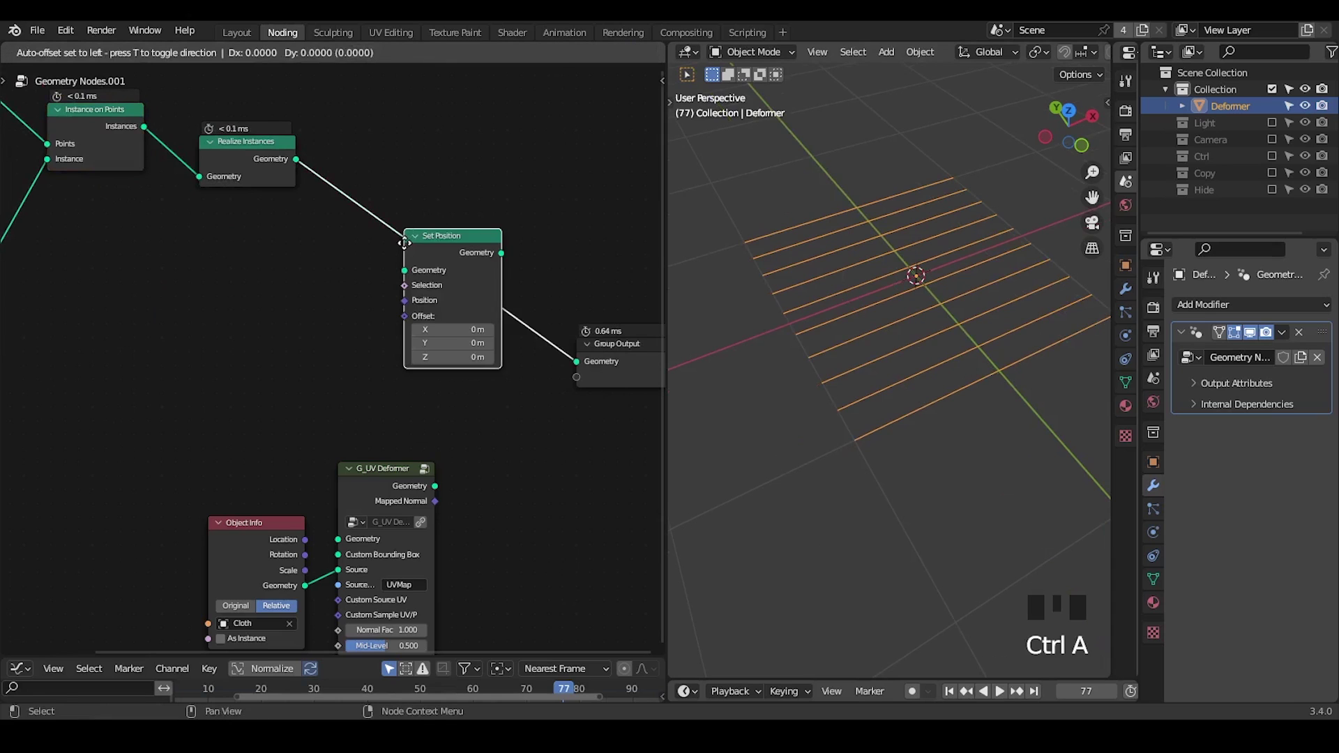
click(363, 160)
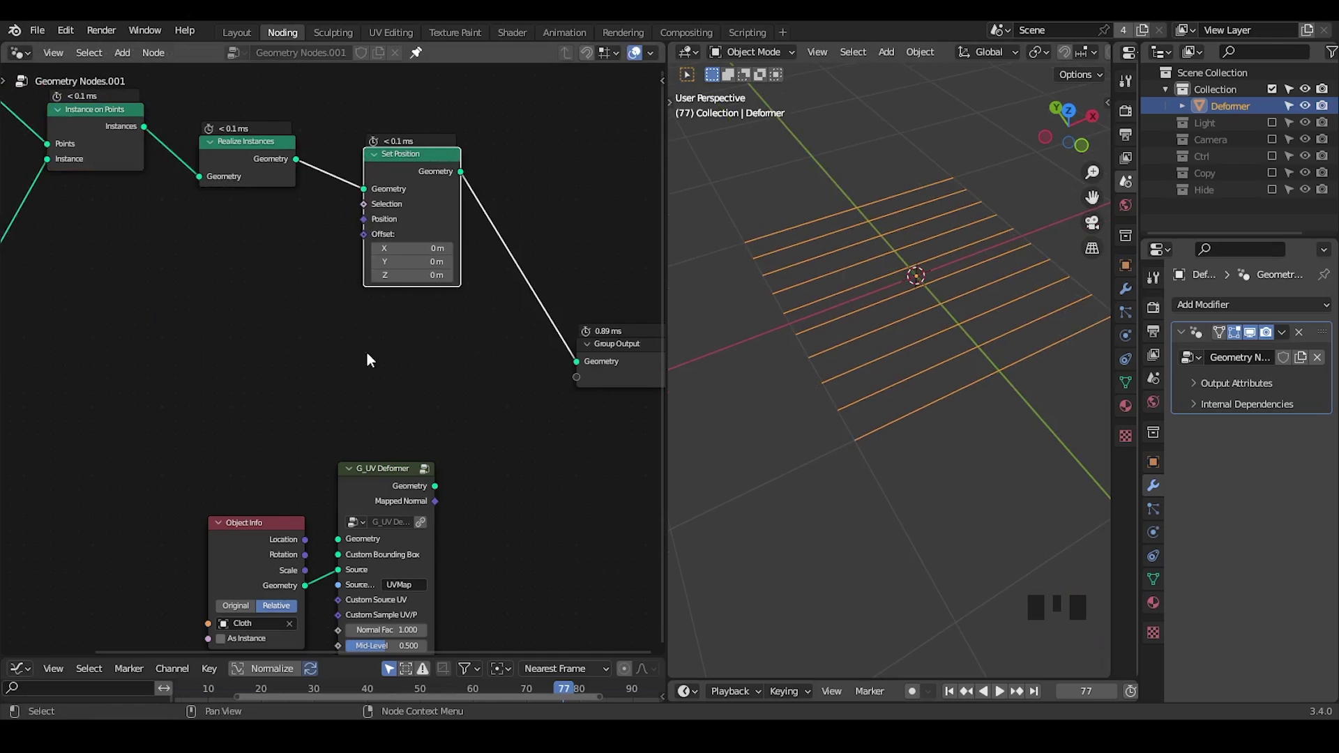
- Move the Object Info and G_UV Deformer nodes together further down, away from the Set Position chain
middle_drag(366, 350, 401, 270)
drag(454, 323, 260, 551)
key(g)
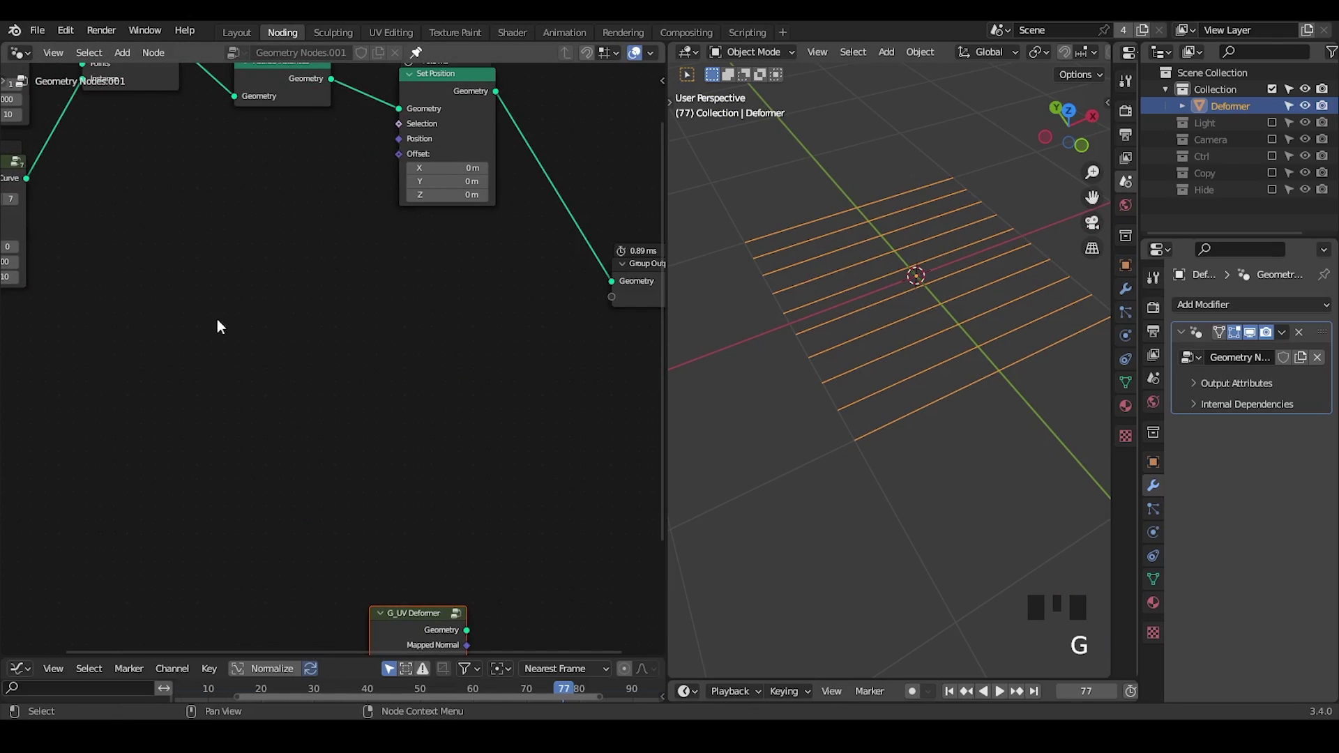
- Feed the Set Position node's Offset from a new Combine XYZ node placed below Realize Instances
middle_drag(219, 327, 330, 380)
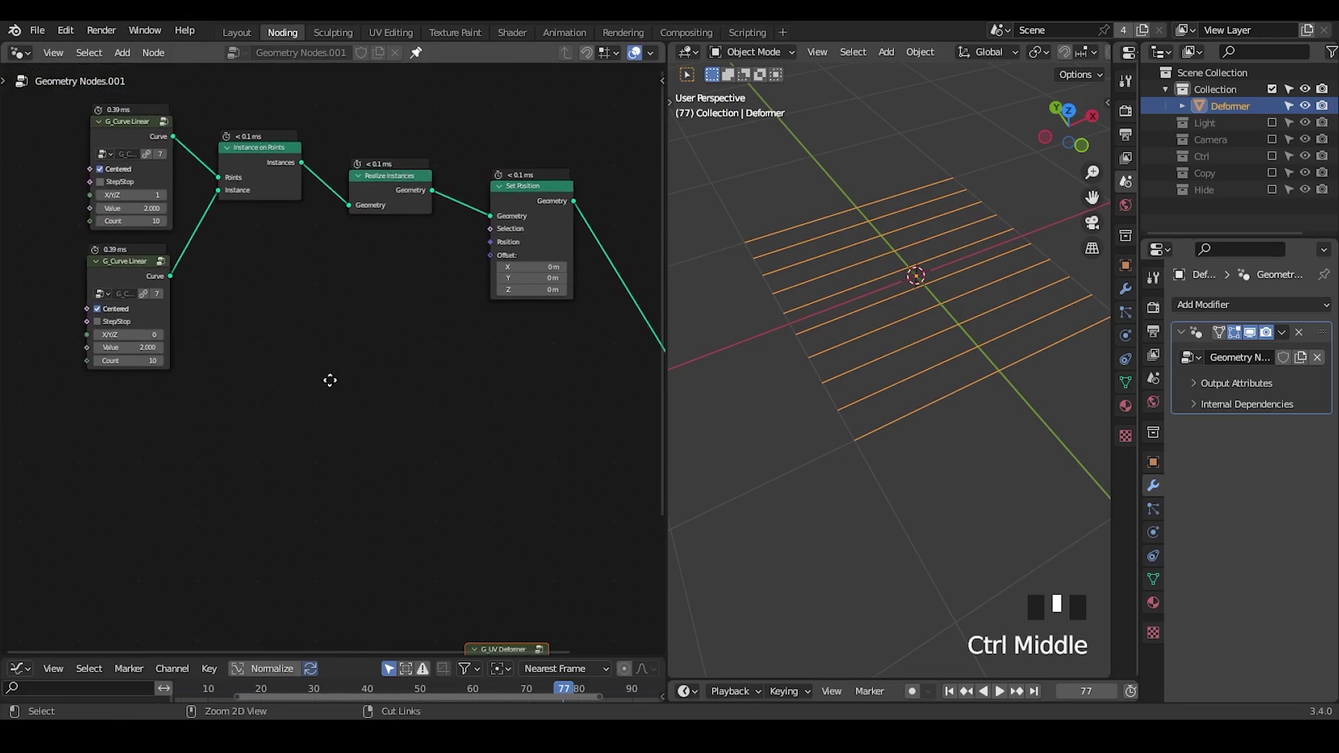
drag(490, 256, 425, 333)
text(combin)
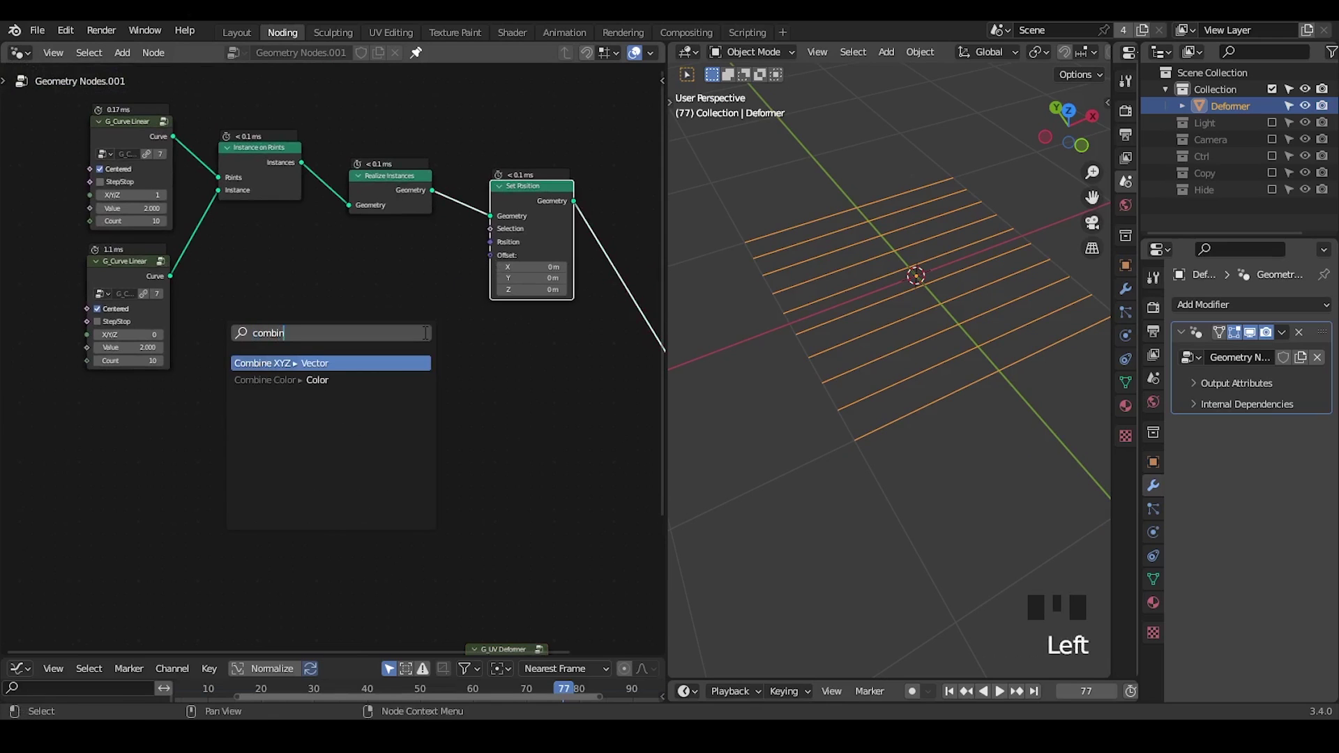
key(Return)
click(423, 333)
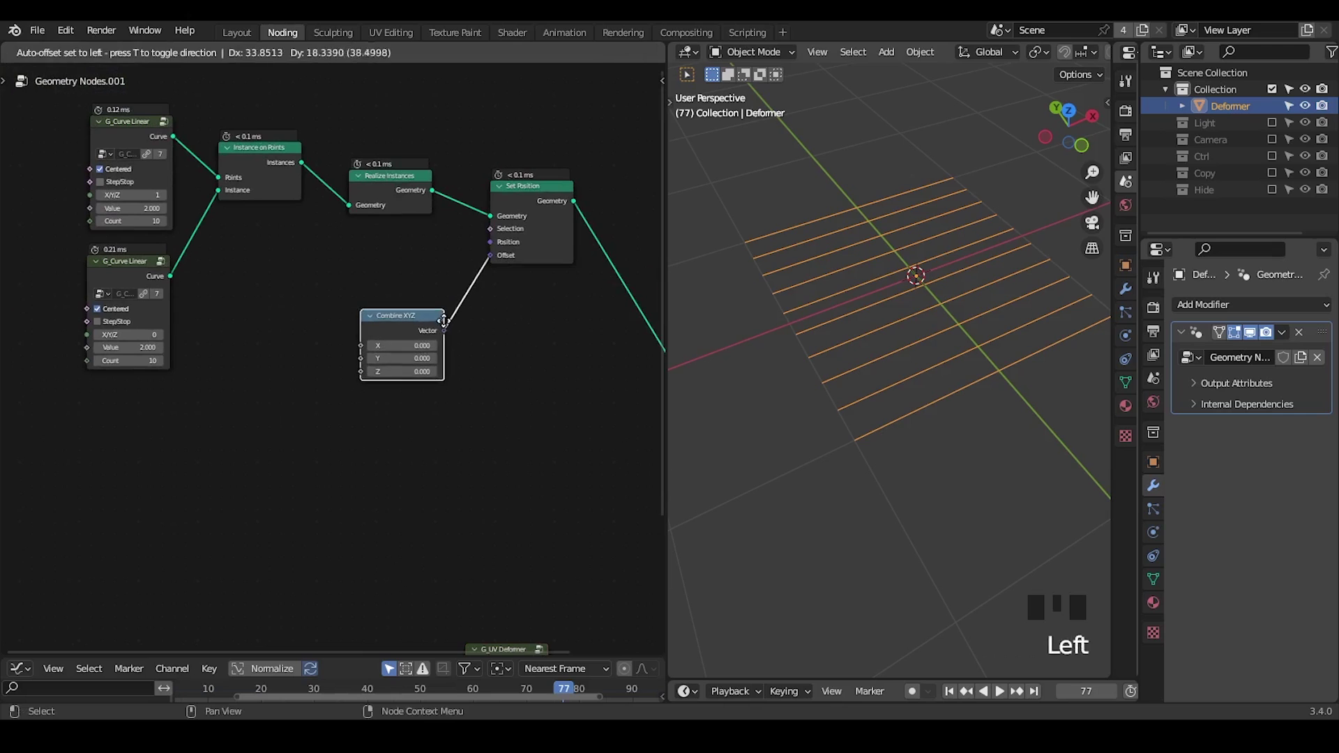
- Add a G_Sin Function node below the lower G_Curve Linear node
middle_drag(286, 379, 364, 327)
key(ctrl+a)
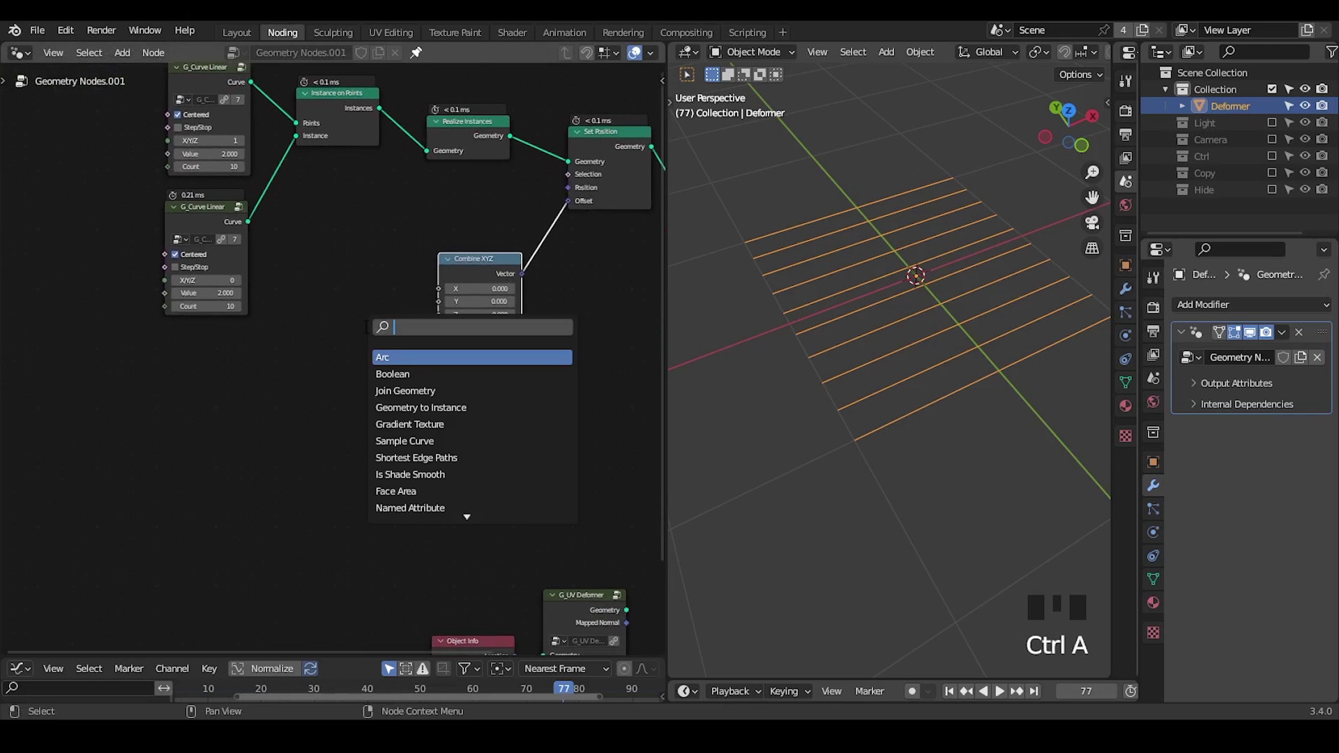
text(sin fun)
key(Return)
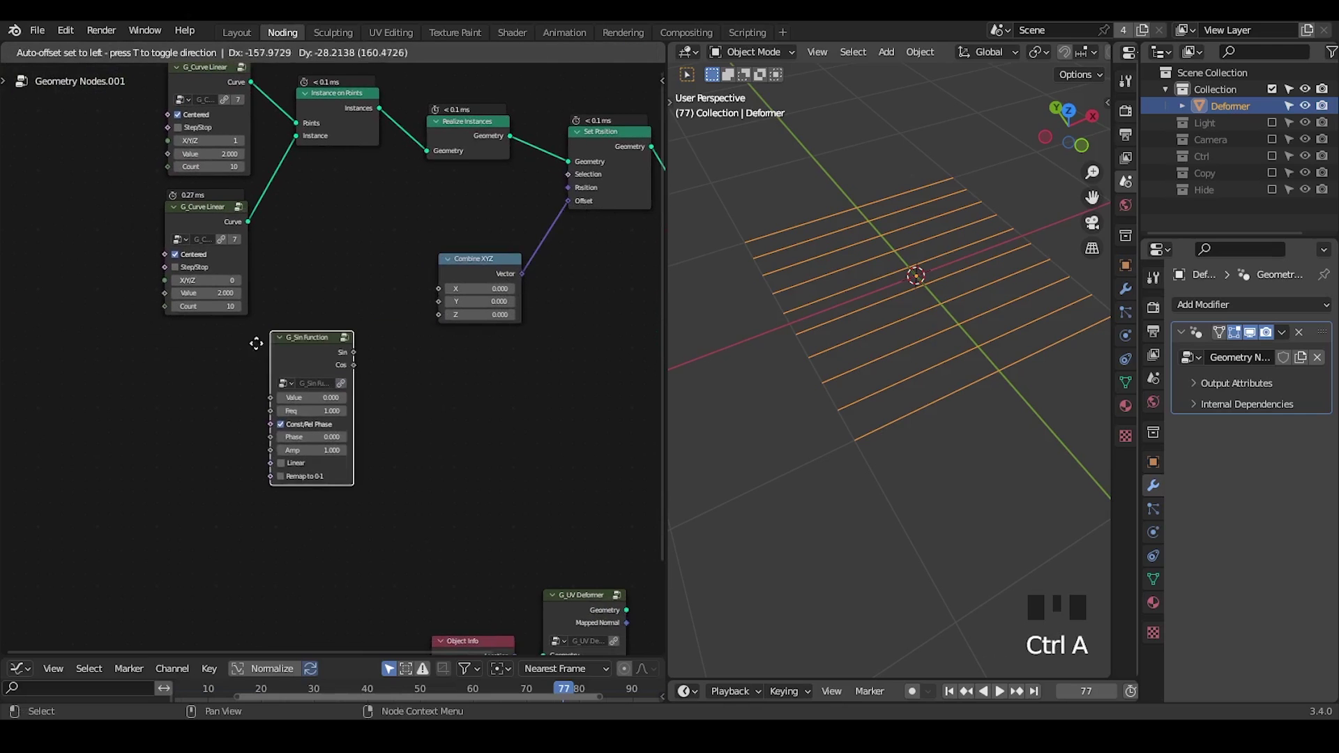
click(257, 343)
- Add a Math node set to Sine below Combine XYZ and space the G_Sin Function node apart from it
ctrl+middle_drag(257, 343, 385, 383)
key(ctrl+a)
text(math)
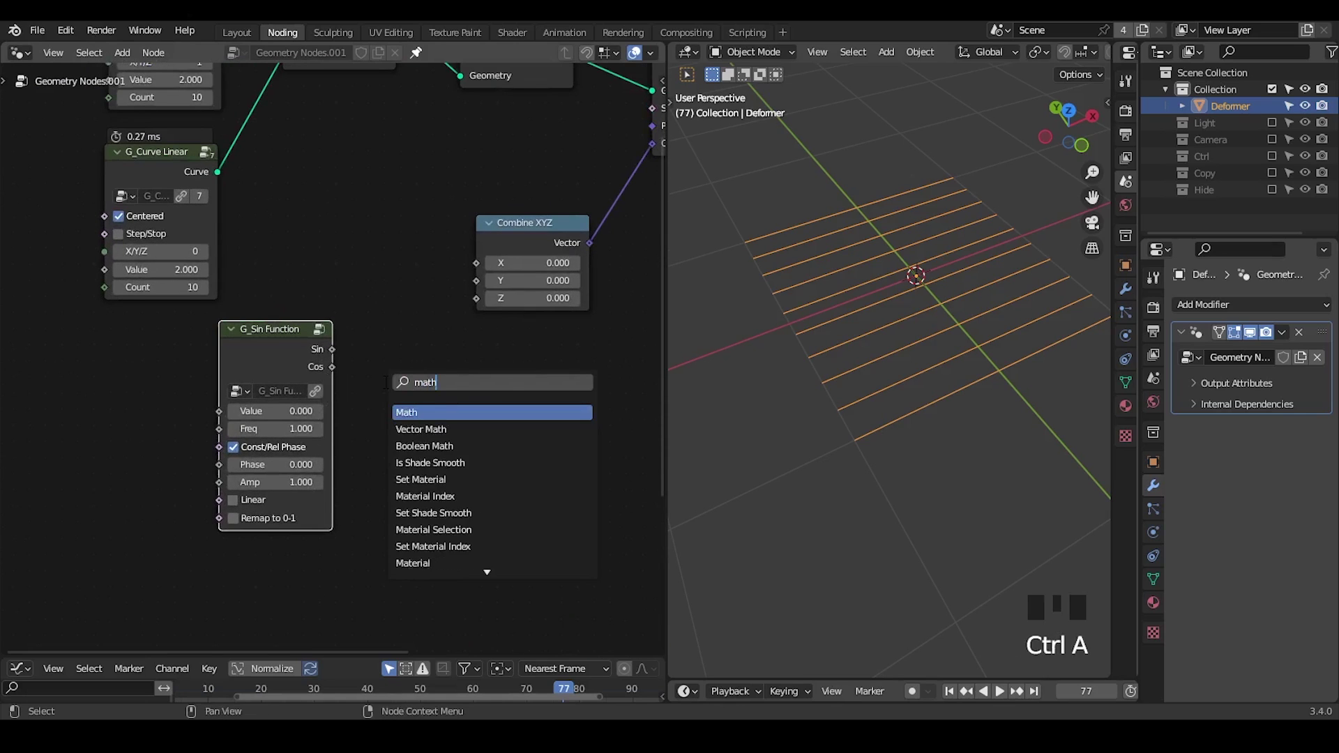
key(Return)
click(446, 387)
click(457, 406)
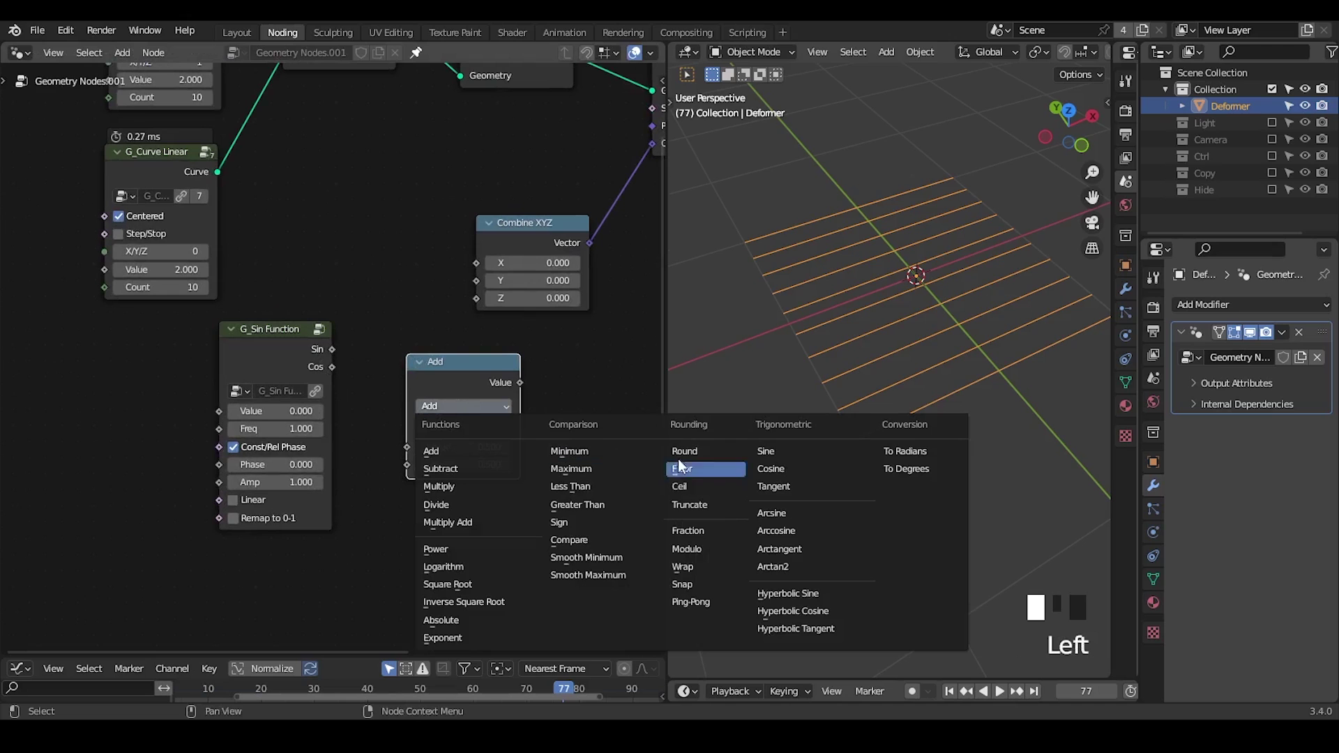
click(766, 451)
drag(328, 364, 279, 383)
middle_drag(394, 368, 399, 309)
drag(460, 322, 499, 312)
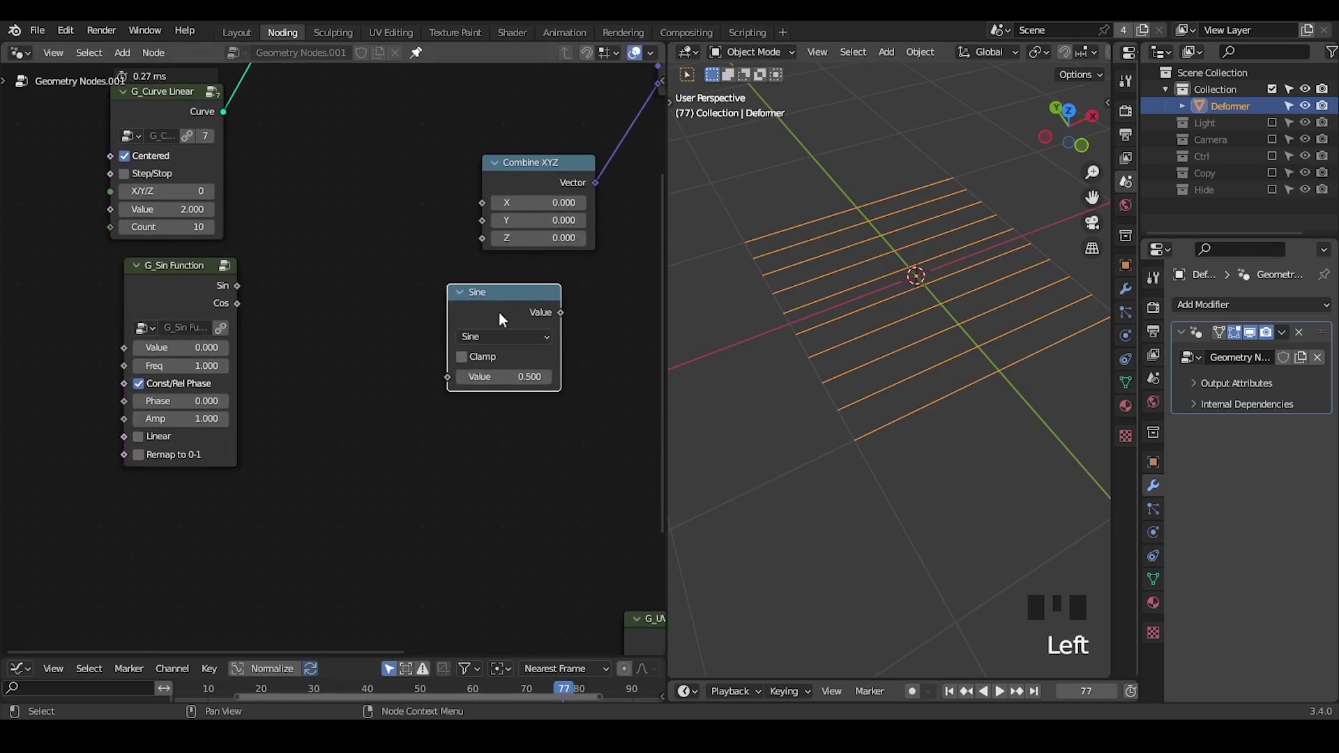
drag(159, 307, 131, 321)
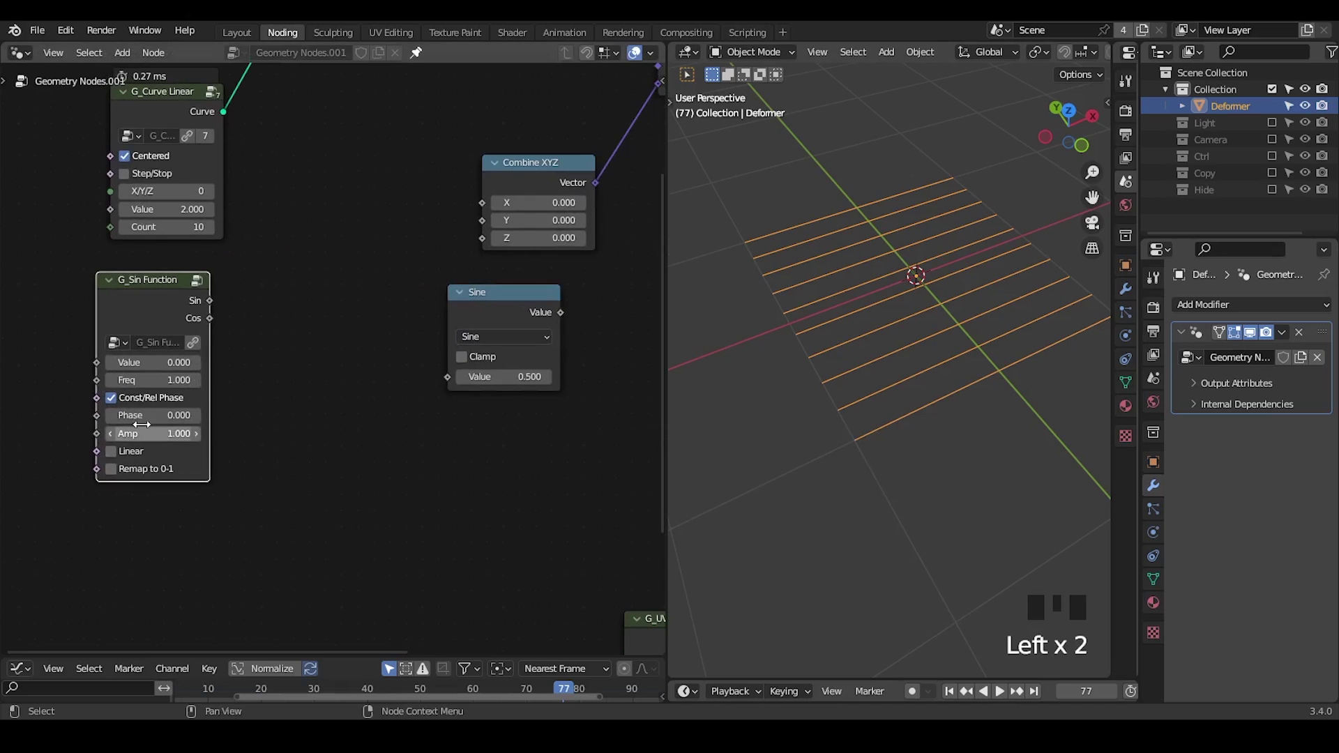
- Duplicate the Sine node, place the copy in front of it and set its operation to Multiply
click(498, 310)
key(shift+d)
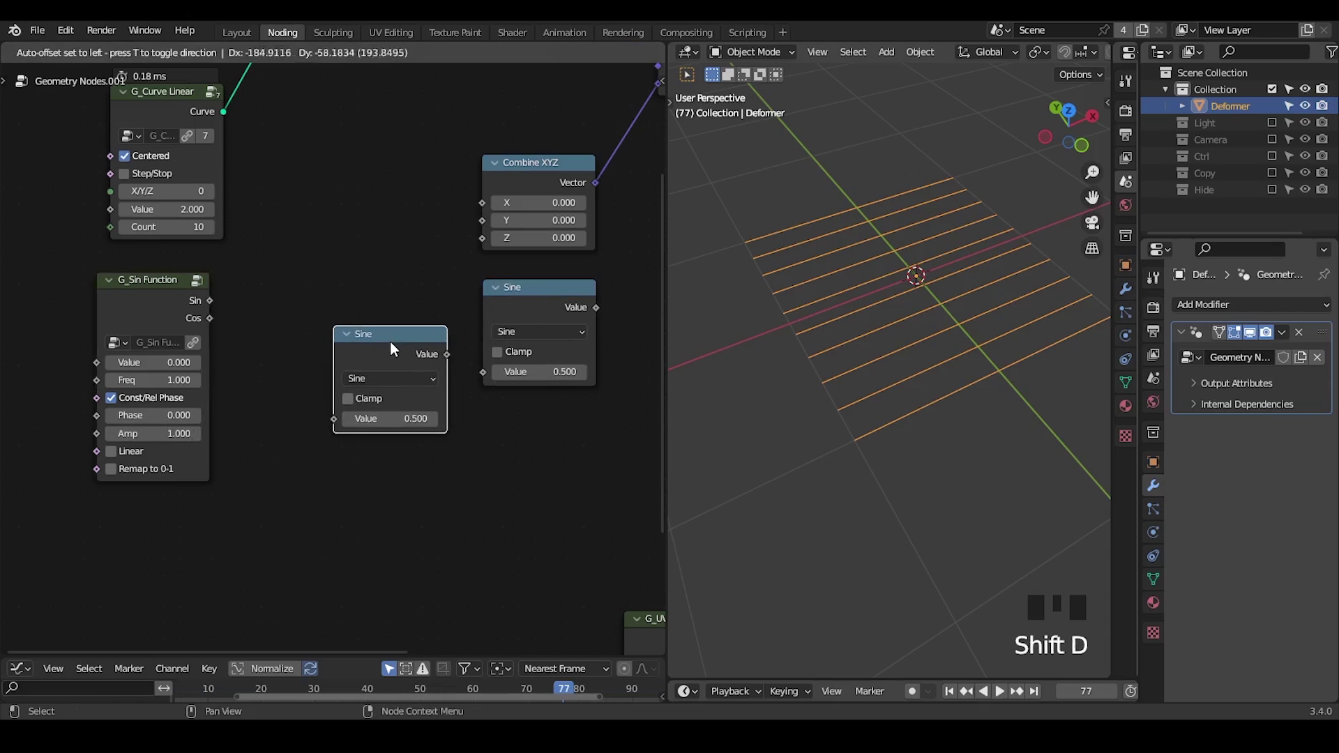
click(391, 341)
click(394, 376)
click(401, 459)
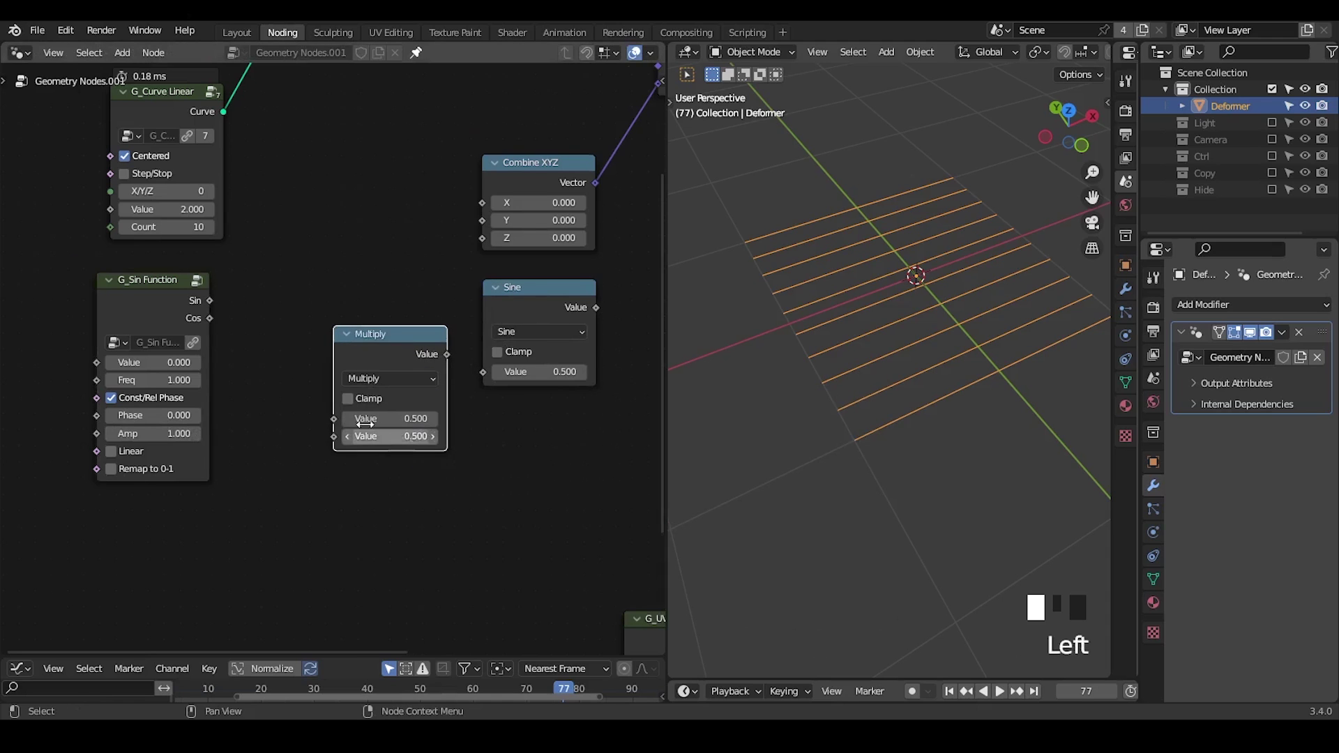
- Duplicate the Multiply node twice, placing one copy after the Sine node and setting the other to Add
middle_drag(399, 355, 295, 312)
mouse_move(296, 312)
mouse_down()
mouse_move(316, 306)
mouse_move(300, 319)
mouse_up()
click(317, 306)
key(shift+d)
click(592, 291)
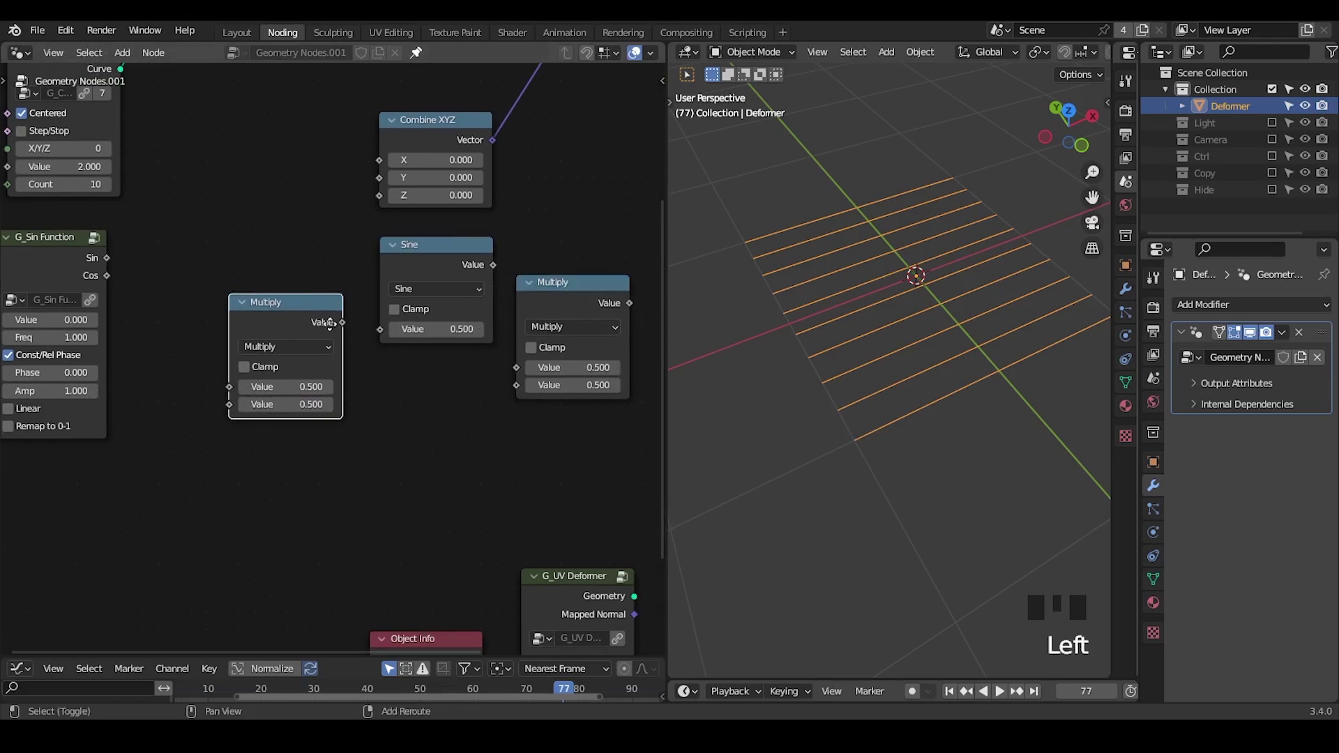
key(shift+d)
click(395, 381)
click(383, 403)
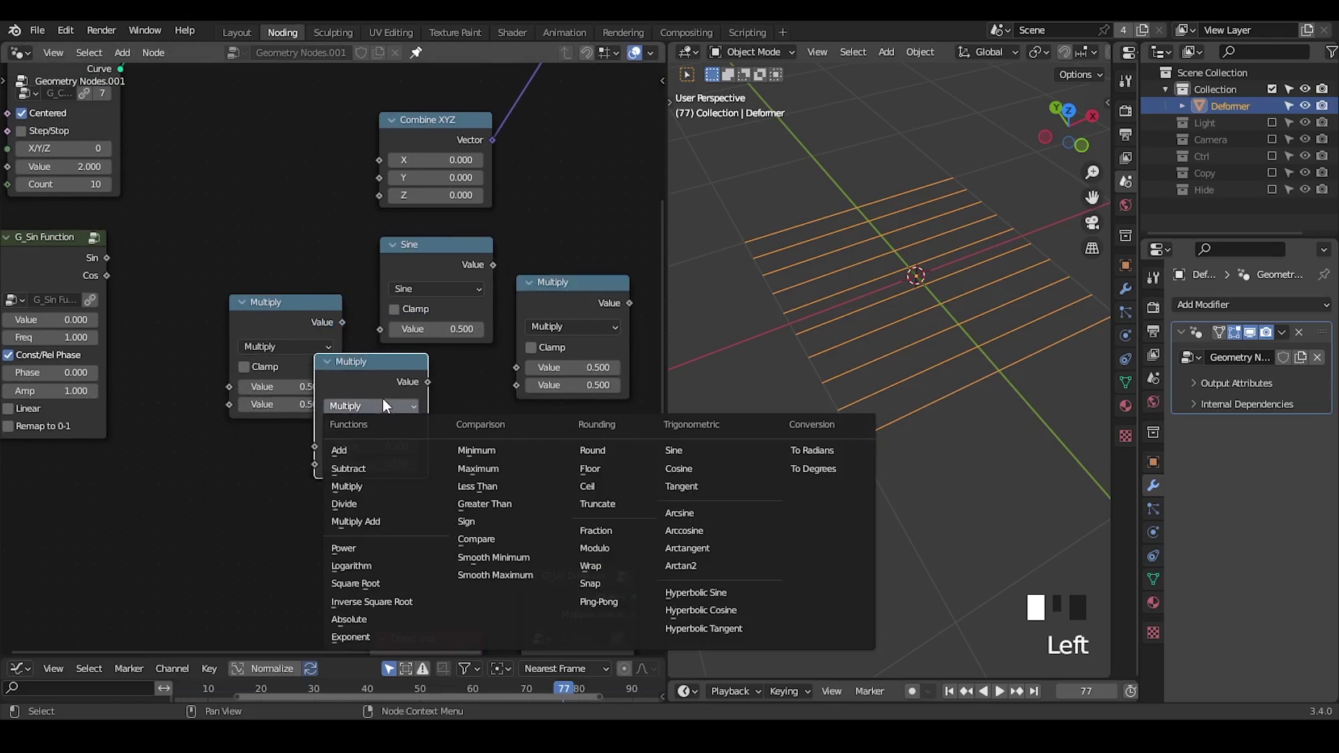
click(372, 450)
- Delete the Sine, Add and both Multiply math nodes
middle_drag(365, 330, 436, 266)
middle_drag(352, 363, 435, 330)
drag(572, 219, 289, 367)
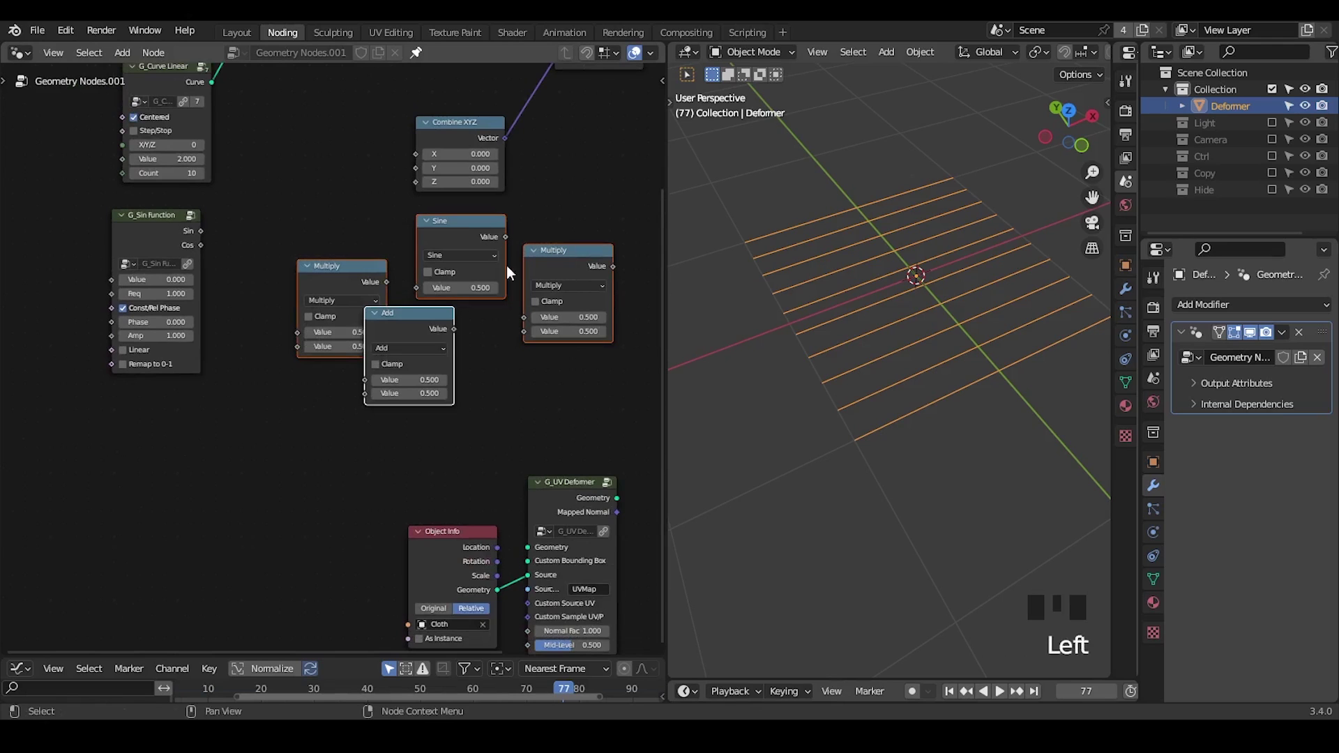
key(x)
- Move the G_Sin Function node closer to the Combine XYZ node
middle_drag(316, 282, 378, 315)
drag(212, 265, 295, 253)
middle_drag(213, 304, 266, 303)
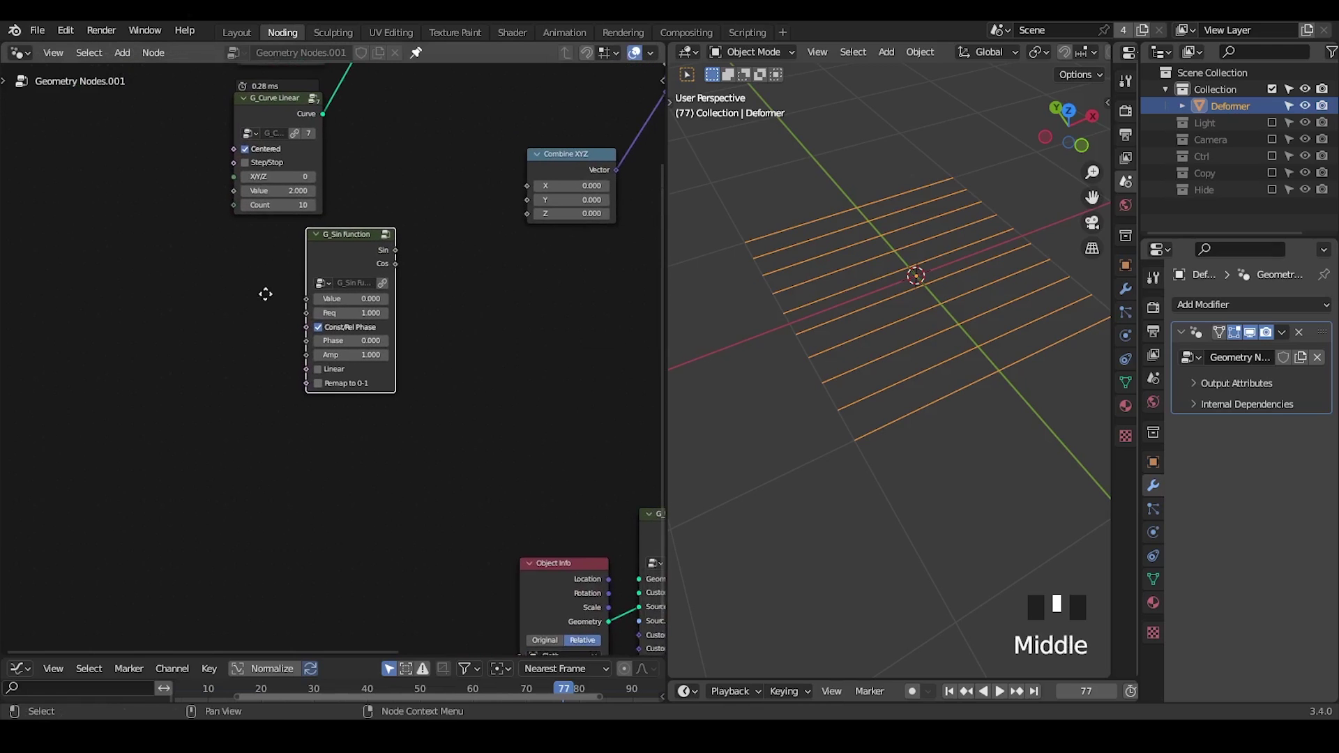
- Feed the G_Sin Function node's Value from the Length of a new Spline Length node
drag(306, 299, 192, 299)
text(spline)
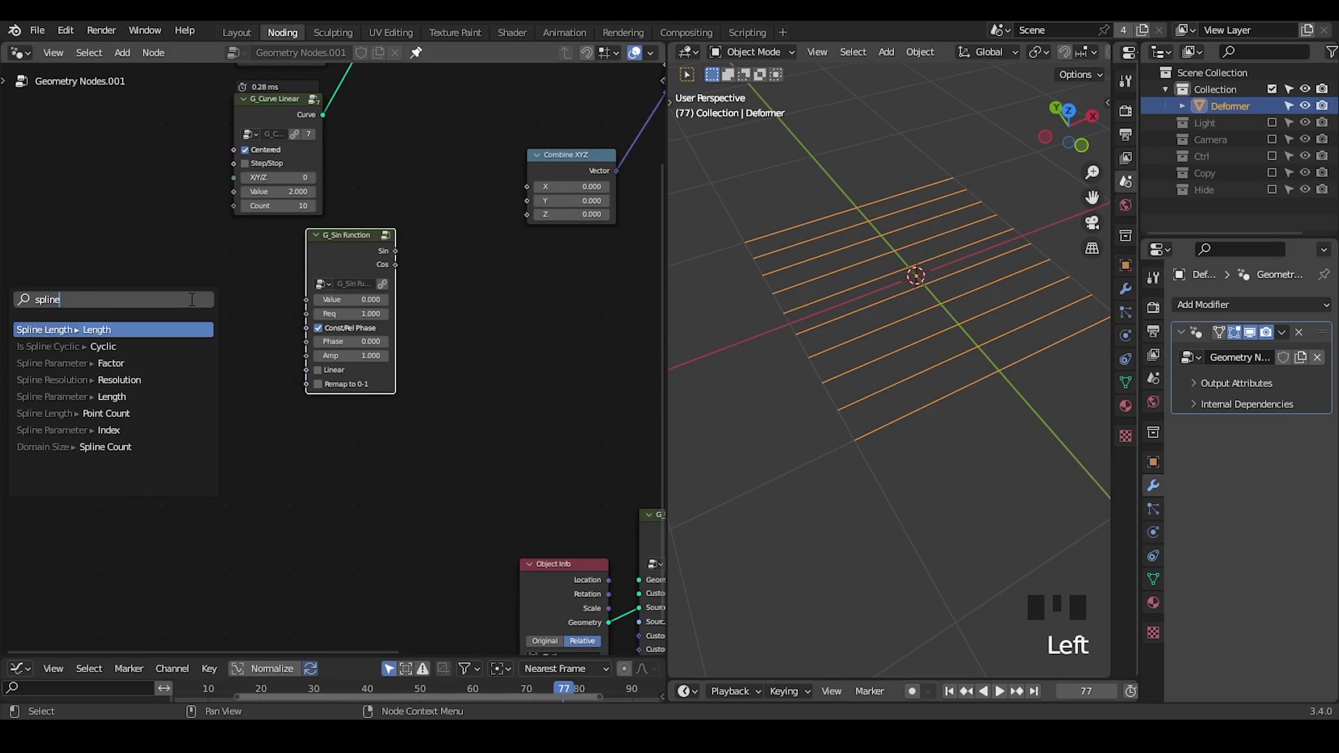
key(Return)
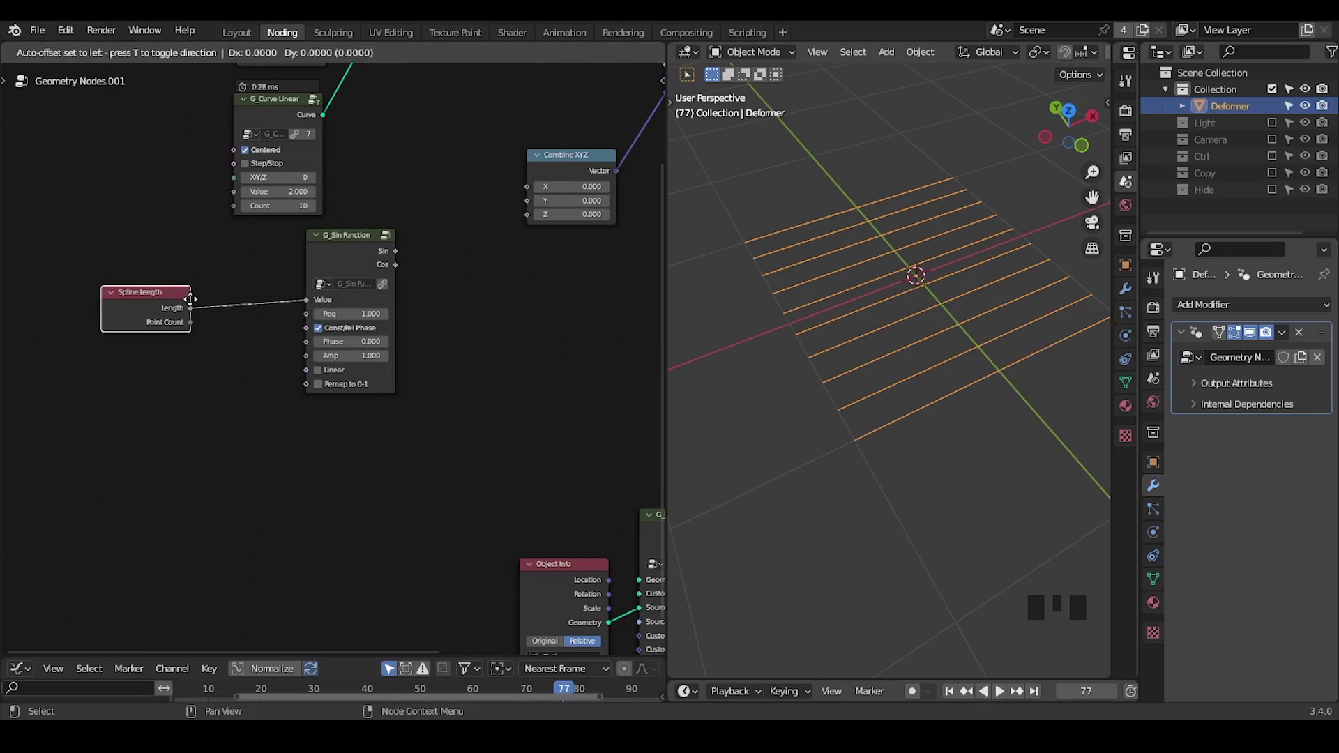
click(164, 293)
- Connect the G_Sin Function's Sin output to Y of Combine XYZ and set its Freq to 5.9
drag(395, 251, 532, 201)
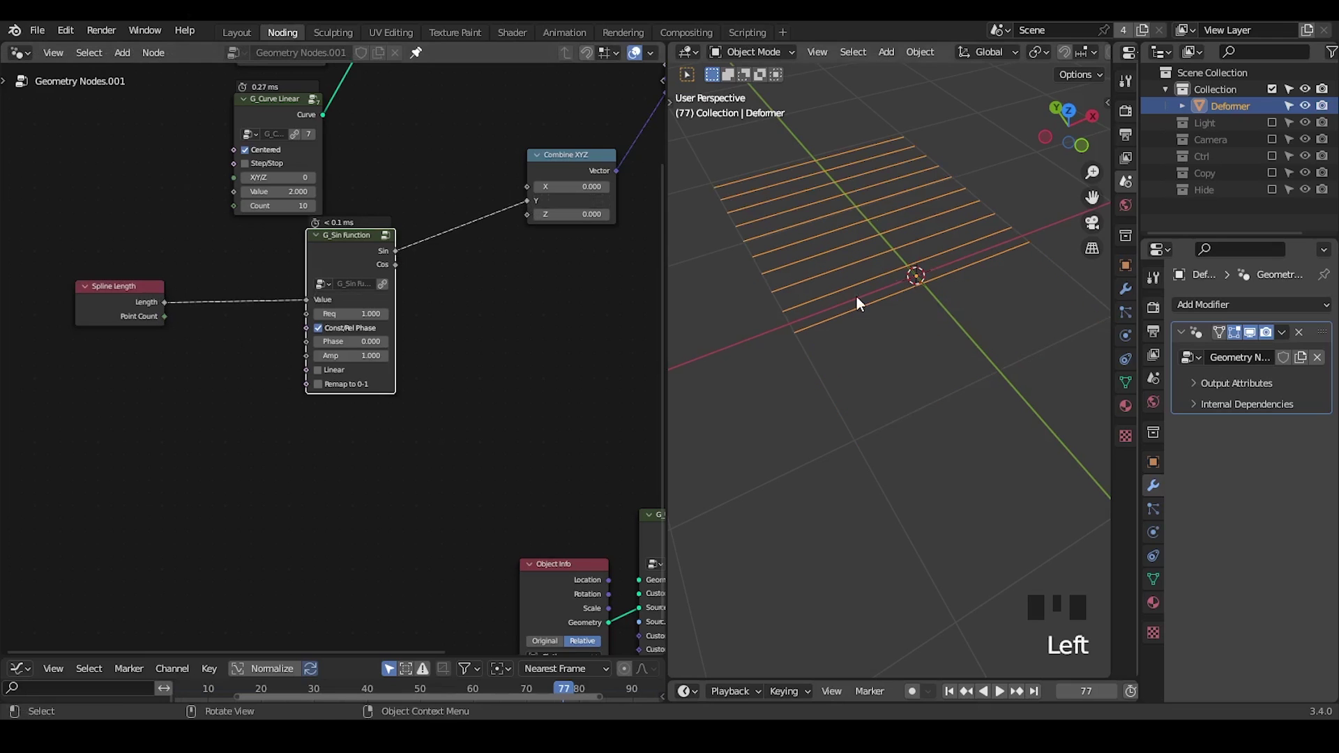
middle_drag(418, 248, 331, 396)
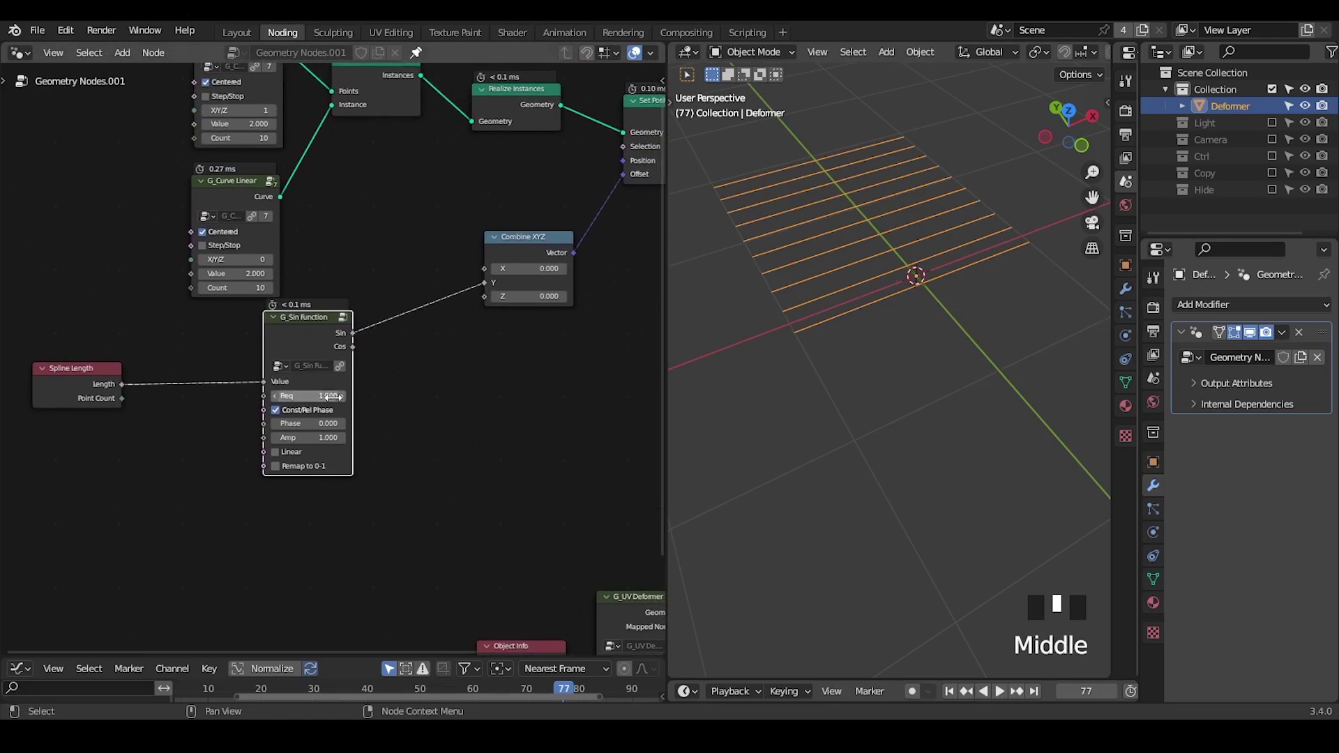
drag(330, 397, 368, 372)
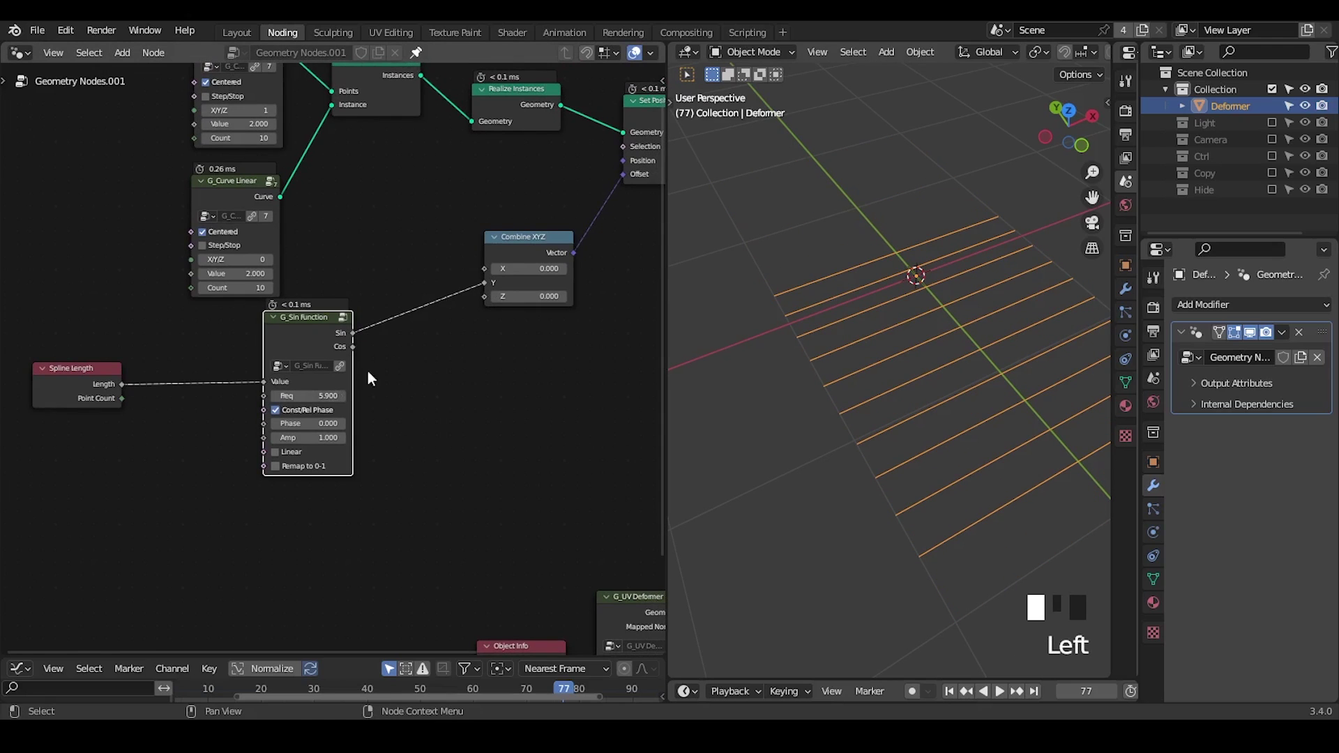
middle_drag(368, 378, 373, 303)
drag(279, 304, 297, 302)
- Add a Spline Parameter node and connect its Length to the G_Sin Function's Value
middle_drag(237, 340, 327, 295)
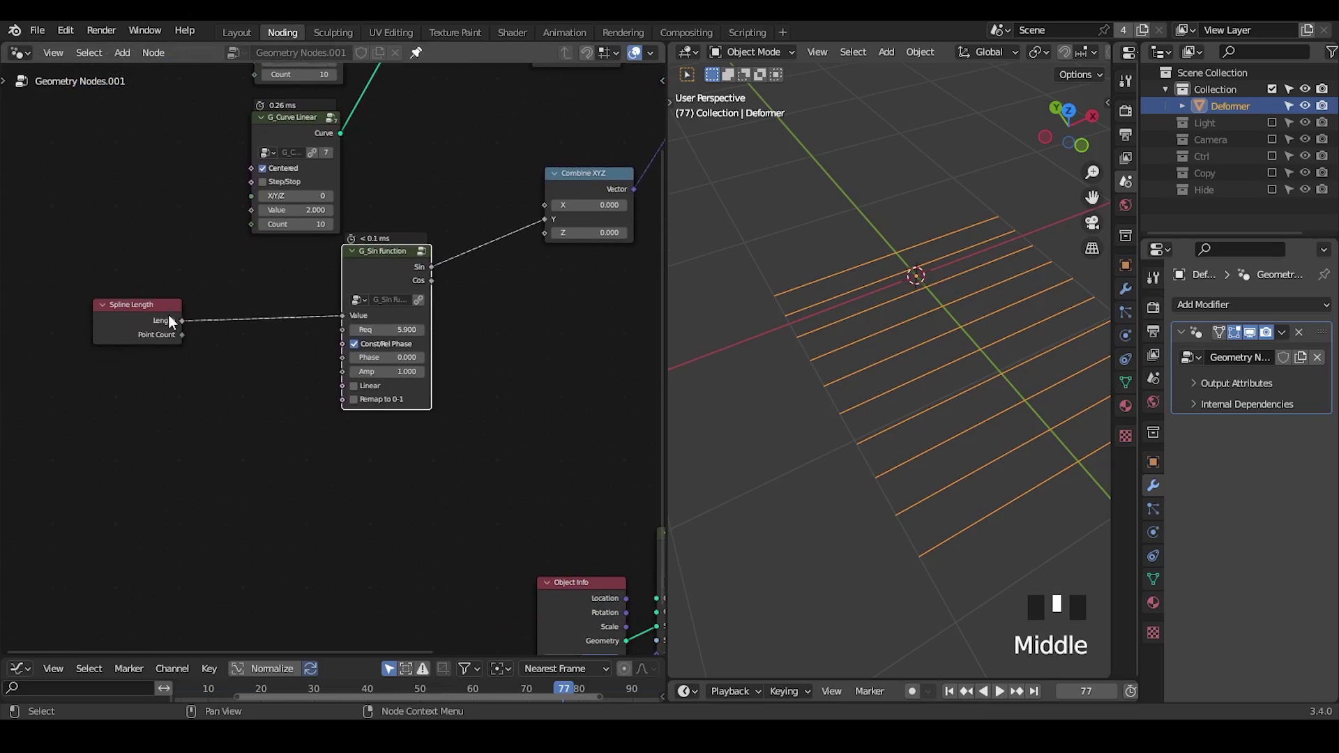
click(142, 314)
key(ctrl+a)
text(spli)
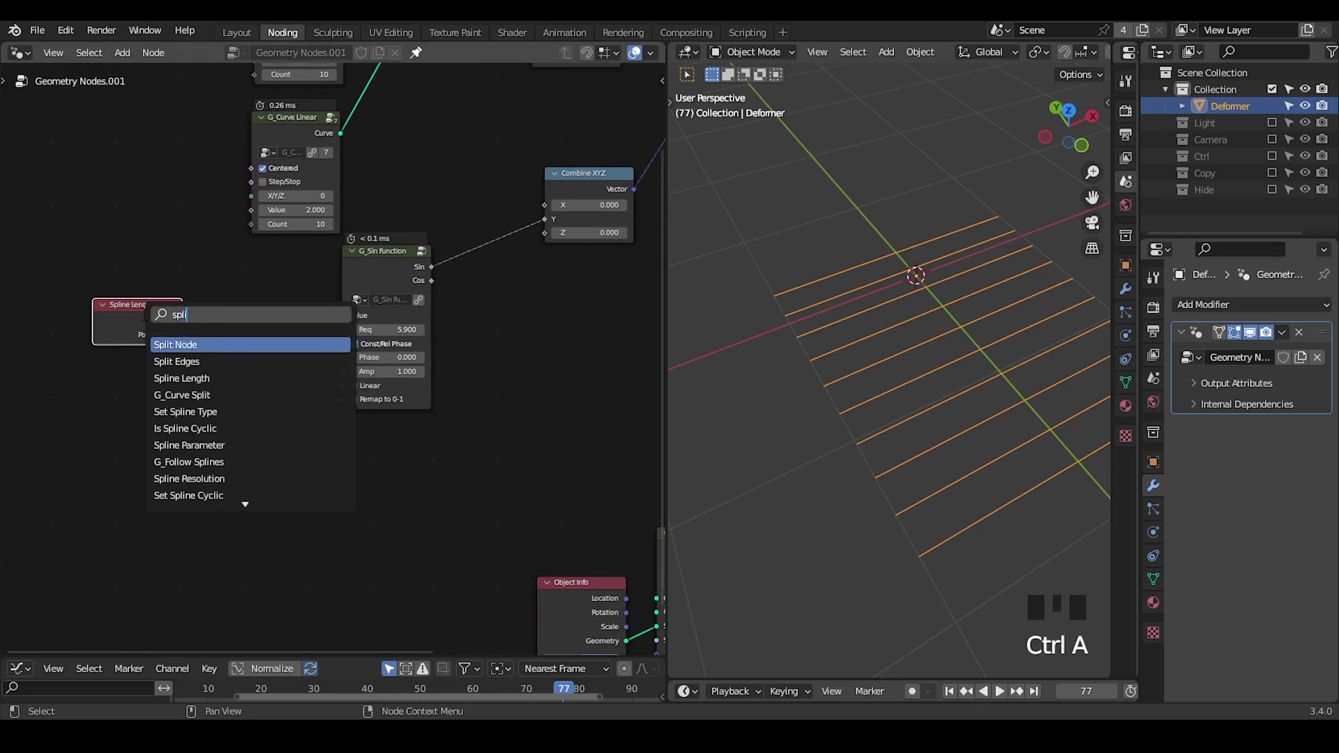
text(ne para)
key(Return)
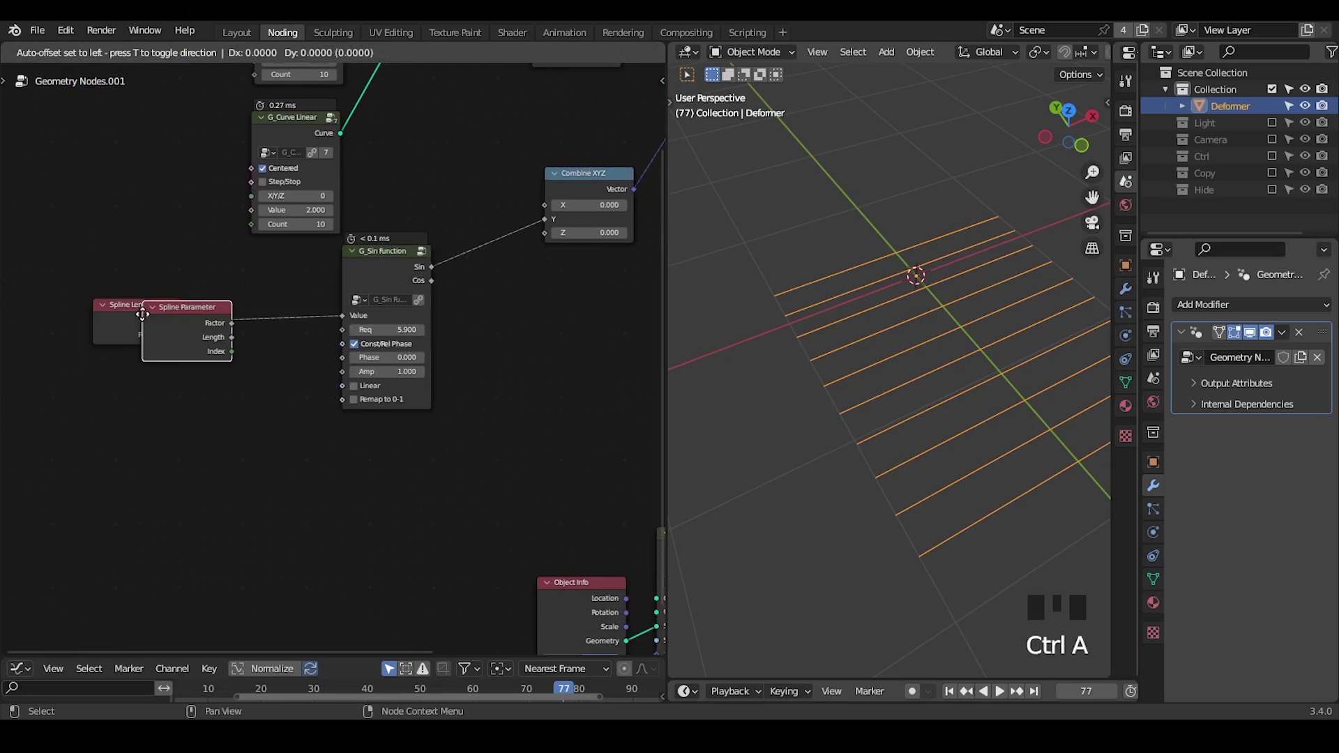
click(195, 393)
drag(182, 387, 345, 319)
- Delete the Spline Length node and move the Spline Parameter node into its place
click(135, 322)
key(x)
drag(174, 357, 162, 312)
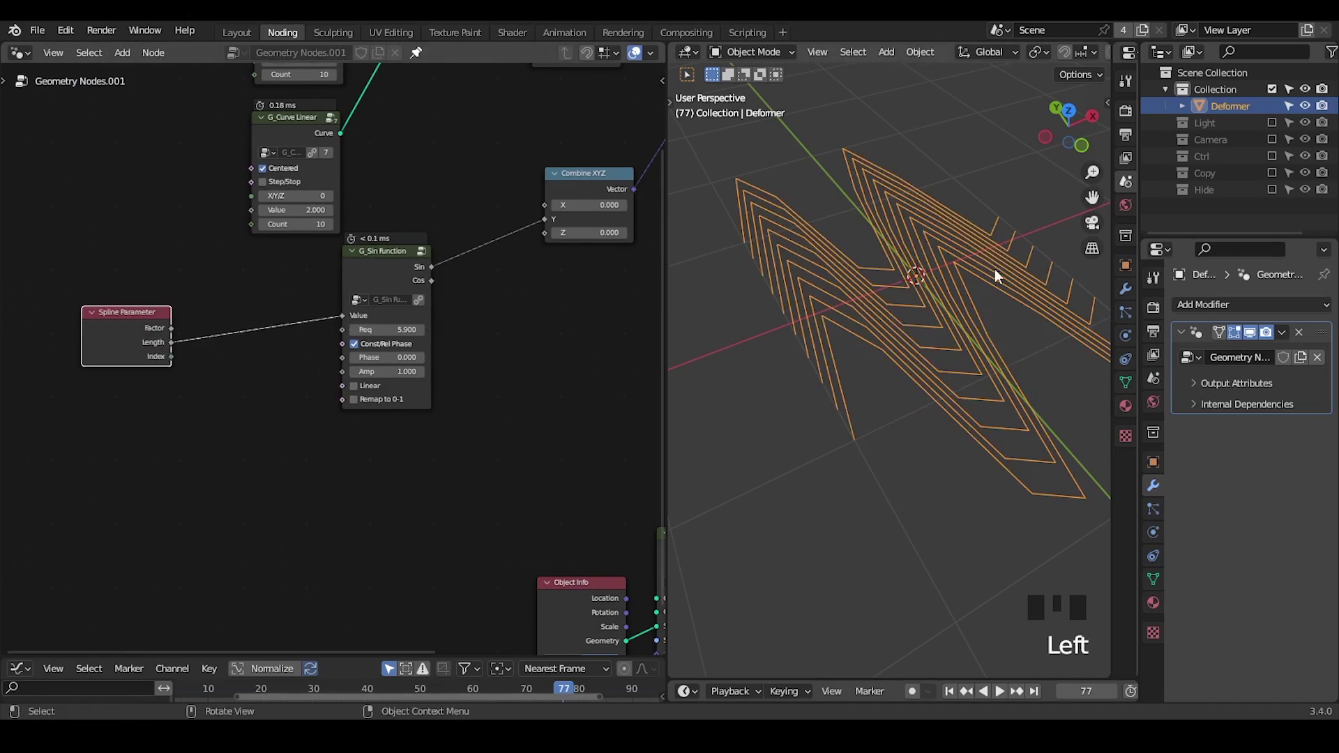
- Set Count to 64 on the G_Curve Linear node used as the instance and Amp to 0.32 on G_Sin Function
mouse_move(811, 317)
mouse_down()
mouse_move(808, 327)
mouse_move(901, 357)
mouse_move(882, 335)
mouse_up()
mouse_move(881, 346)
right_down()
mouse_move(783, 384)
mouse_move(854, 354)
right_up()
drag(298, 223, 362, 223)
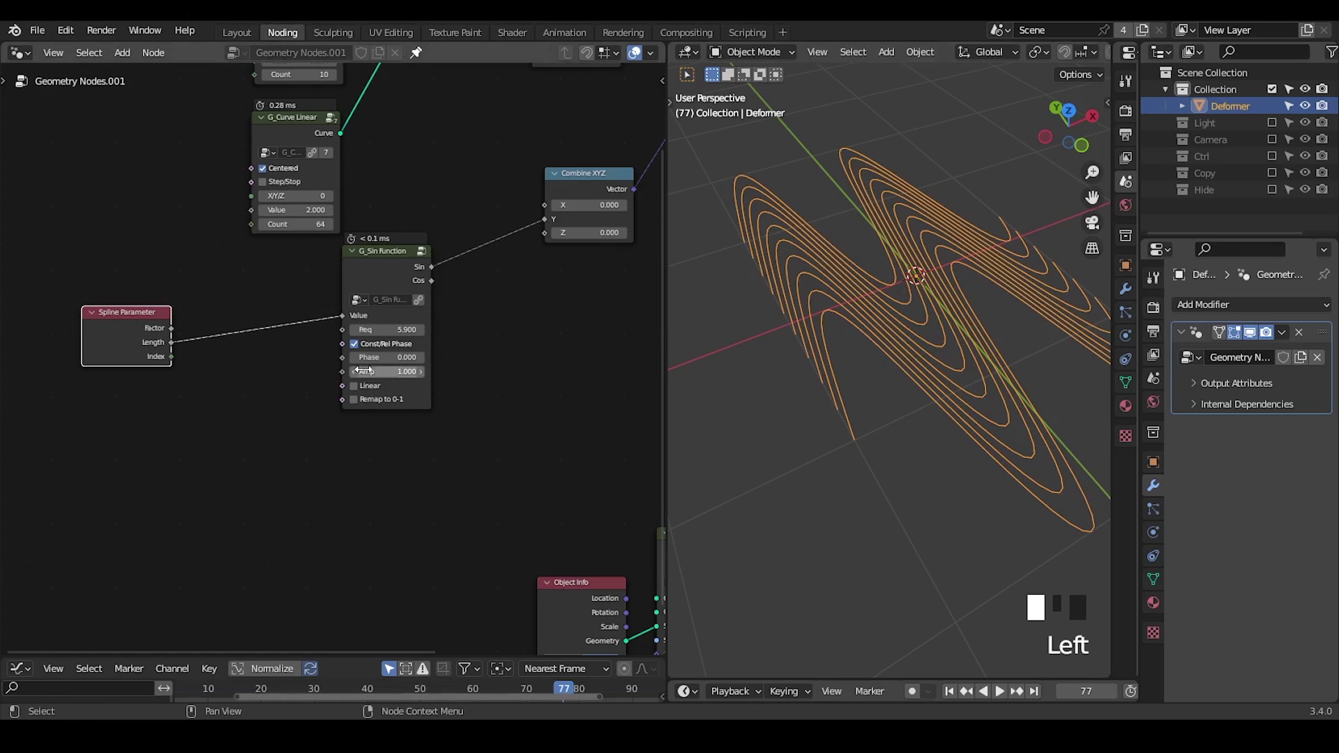
mouse_move(387, 371)
shift+mouse_down()
mouse_move(335, 371)
mouse_move(362, 371)
shift+mouse_up()
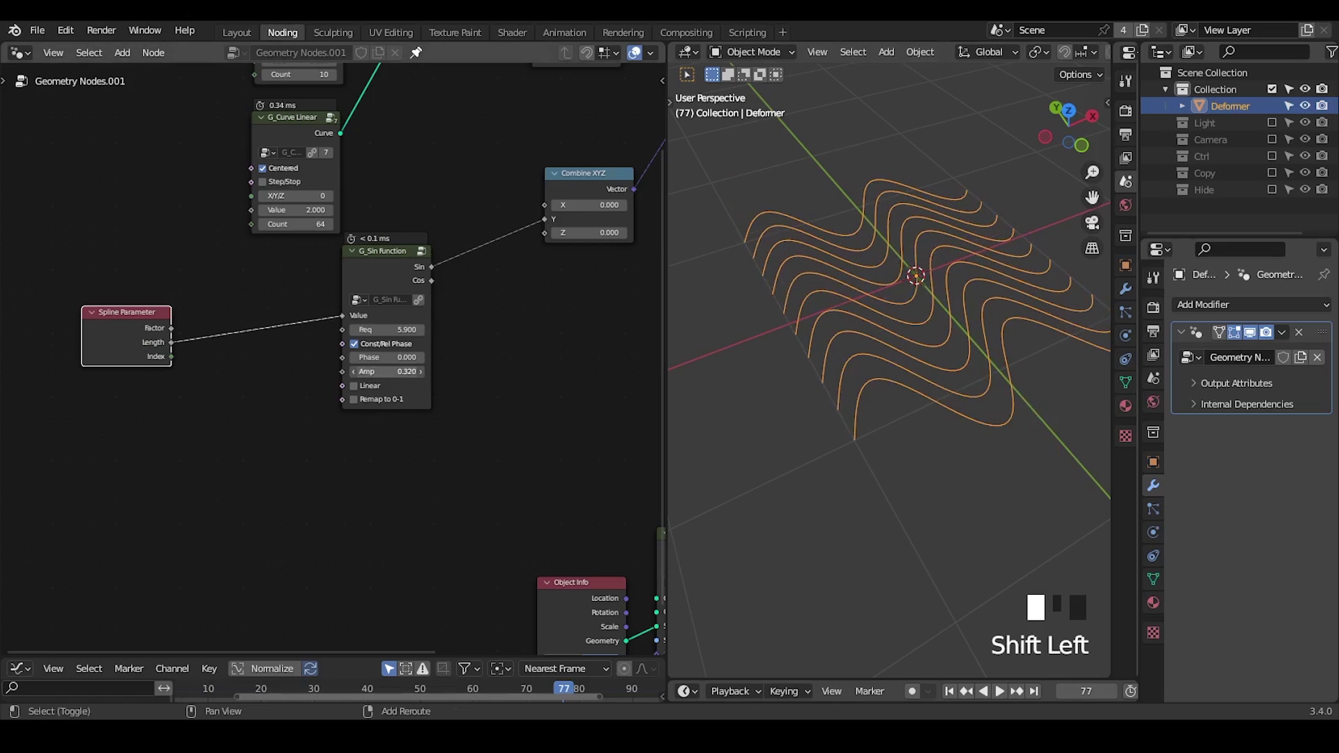
- Connect a new Value node to the G_Sin Function's Freq, placed below Spline Parameter
middle_drag(305, 422, 443, 300)
drag(421, 283, 190, 403)
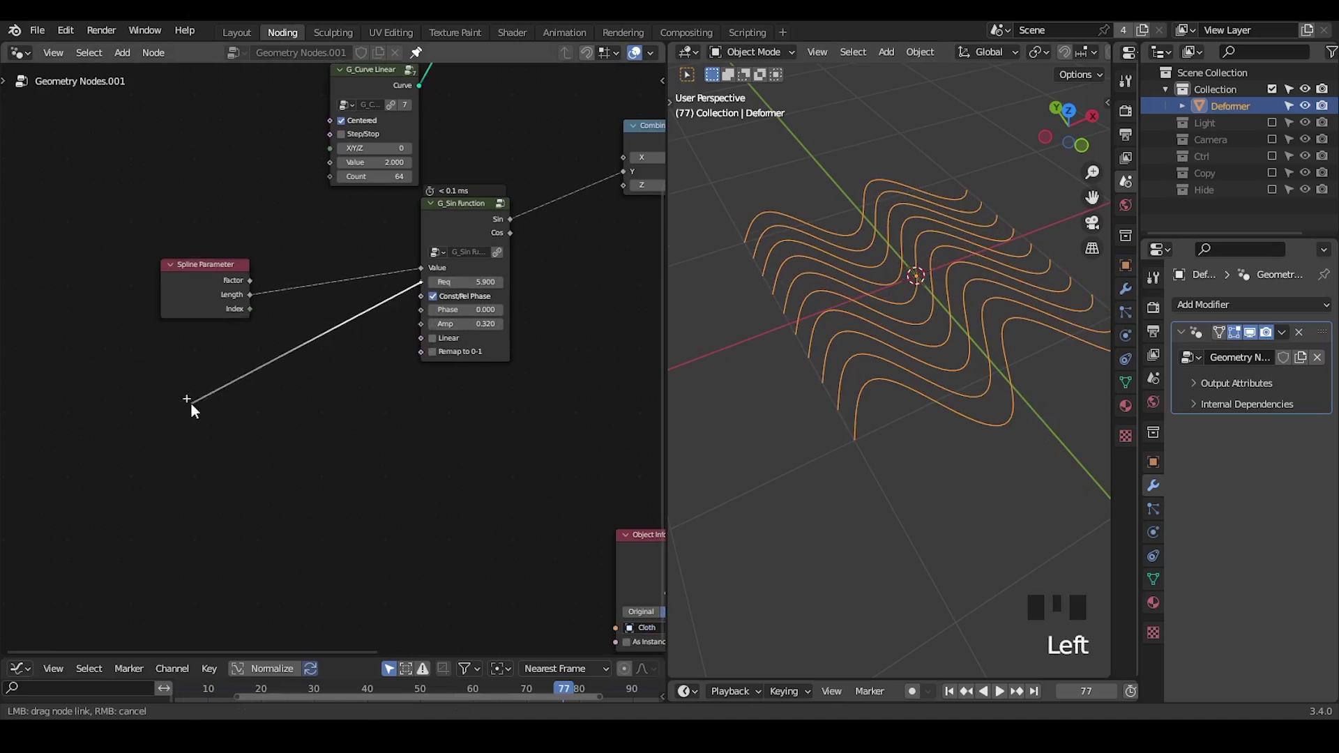
text(value)
key(Return)
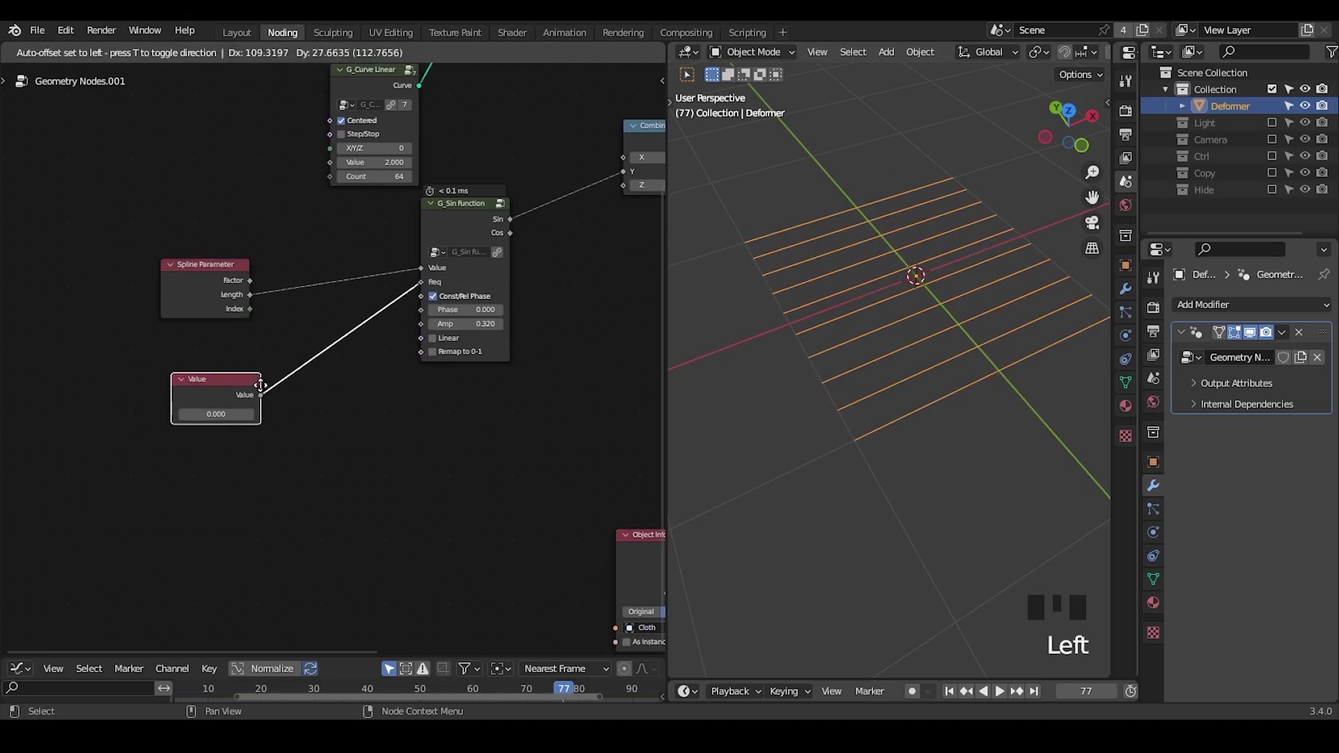
click(245, 368)
- Set the Value node driving Freq to 26.7 and the instanced G_Curve Linear's Count to 265
drag(200, 396, 307, 396)
drag(377, 177, 408, 177)
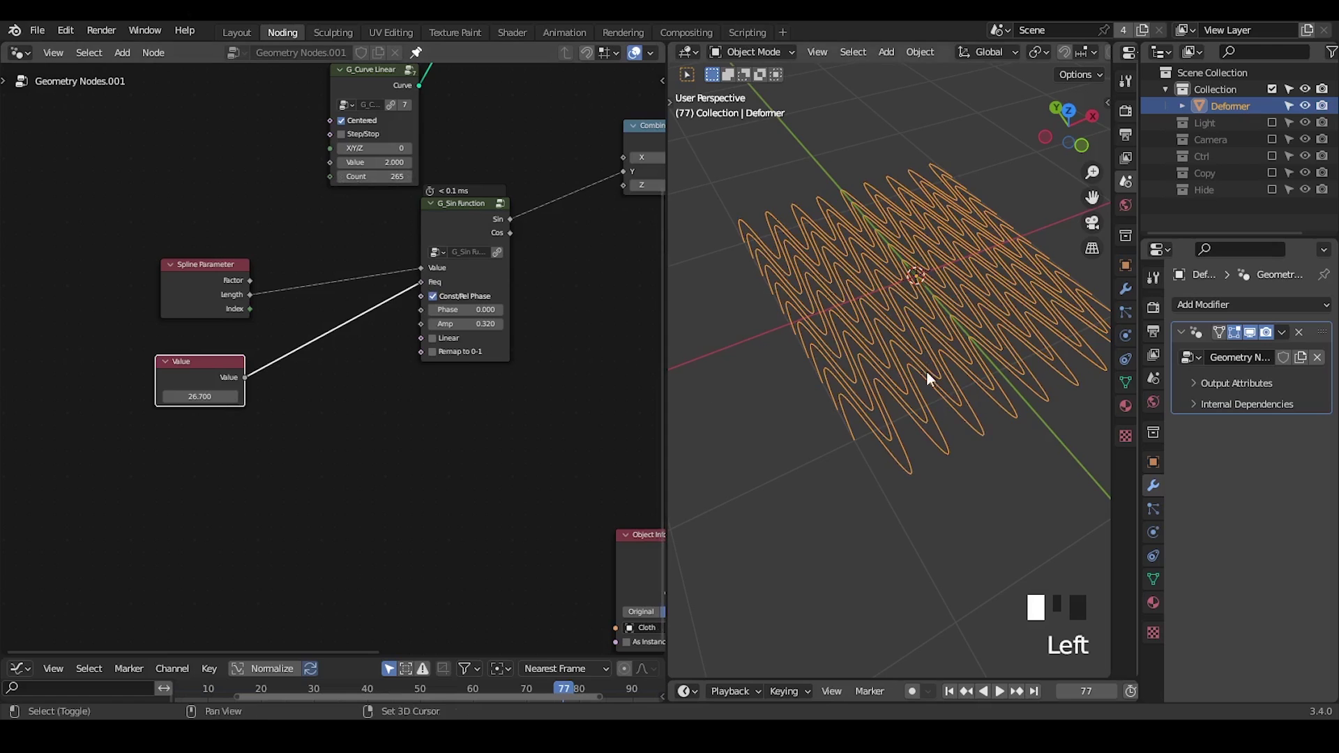
shift+middle_drag(927, 371, 869, 351)
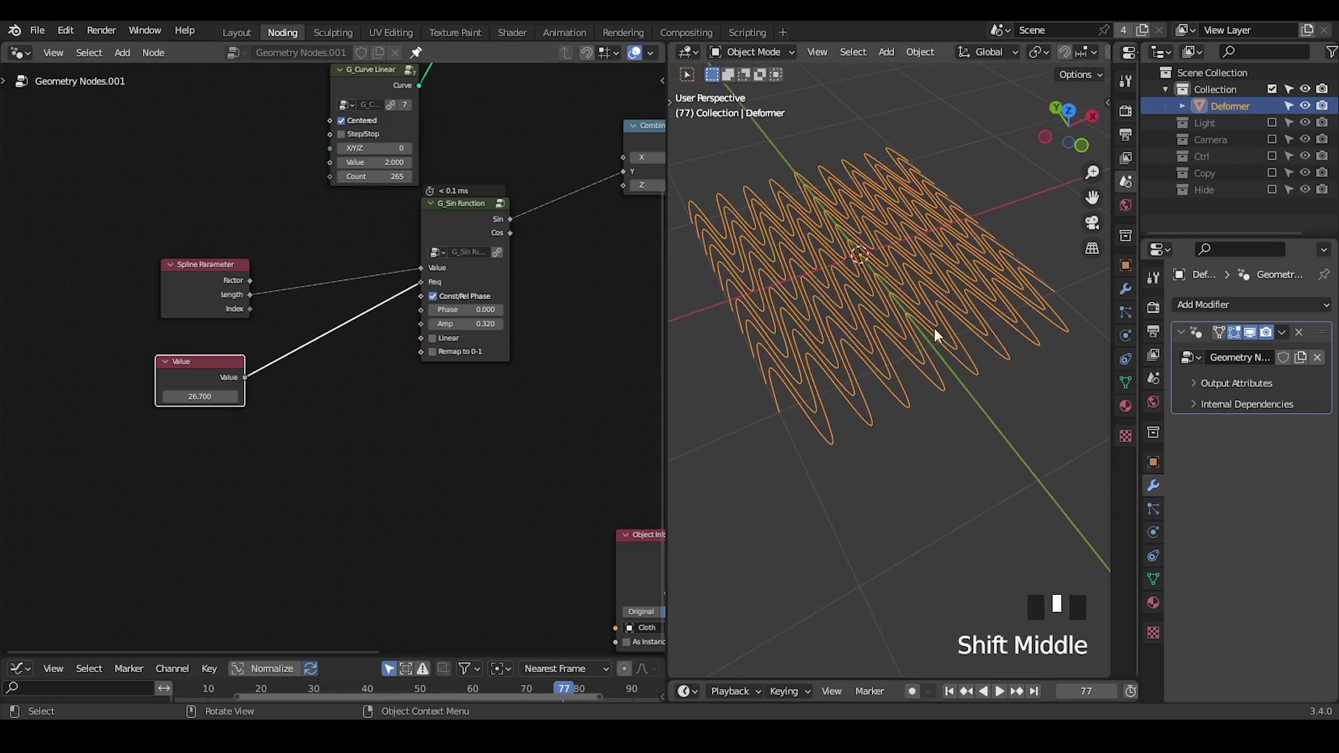
- Move the G_Sin Function node slightly down and set its Amp to 0.08
middle_drag(379, 350, 392, 319)
drag(465, 187, 466, 215)
shift+drag(493, 321, 454, 321)
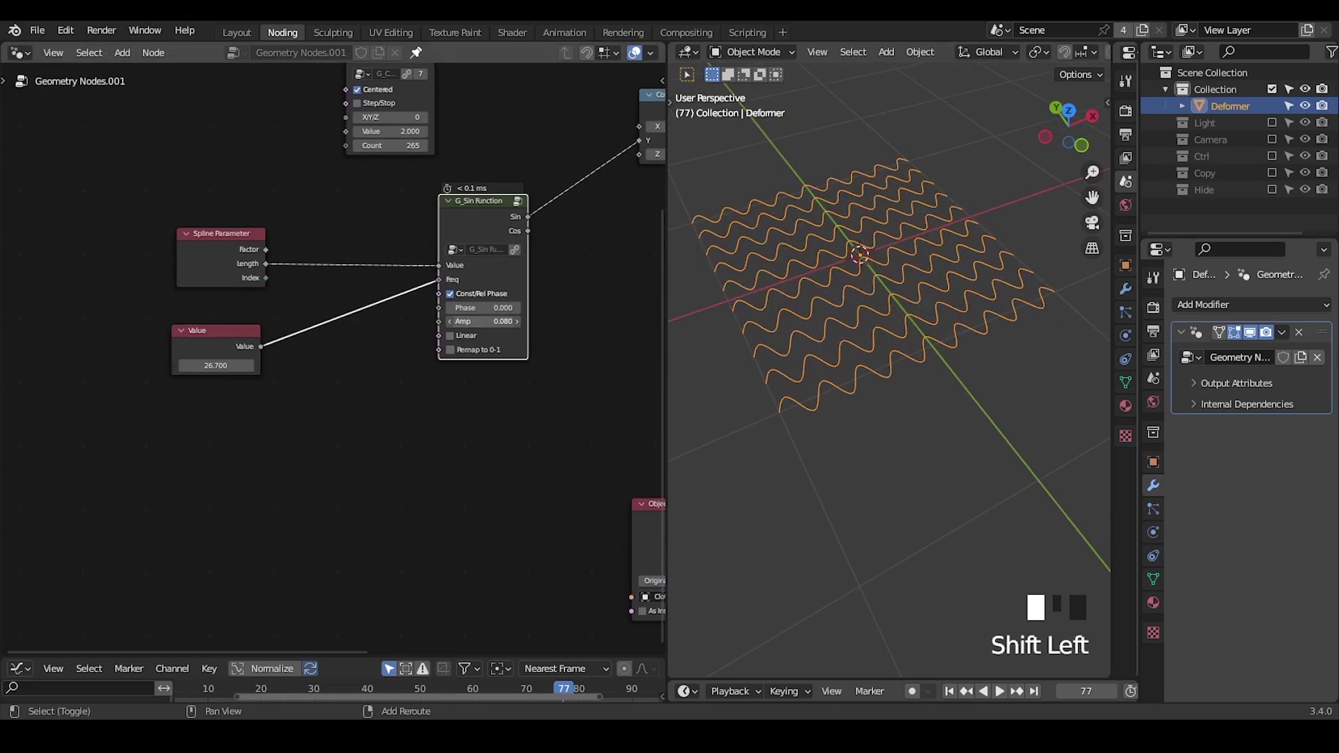
- Annotate the front wave's first crest and trough with crosses, then replace the crest's cross with two small curved strokes
shift+middle_drag(852, 403, 793, 398)
mouse_move(776, 374)
mouse_down()
mouse_move(786, 393)
mouse_move(766, 400)
mouse_move(843, 453)
mouse_up()
drag(848, 421, 823, 450)
key(d)
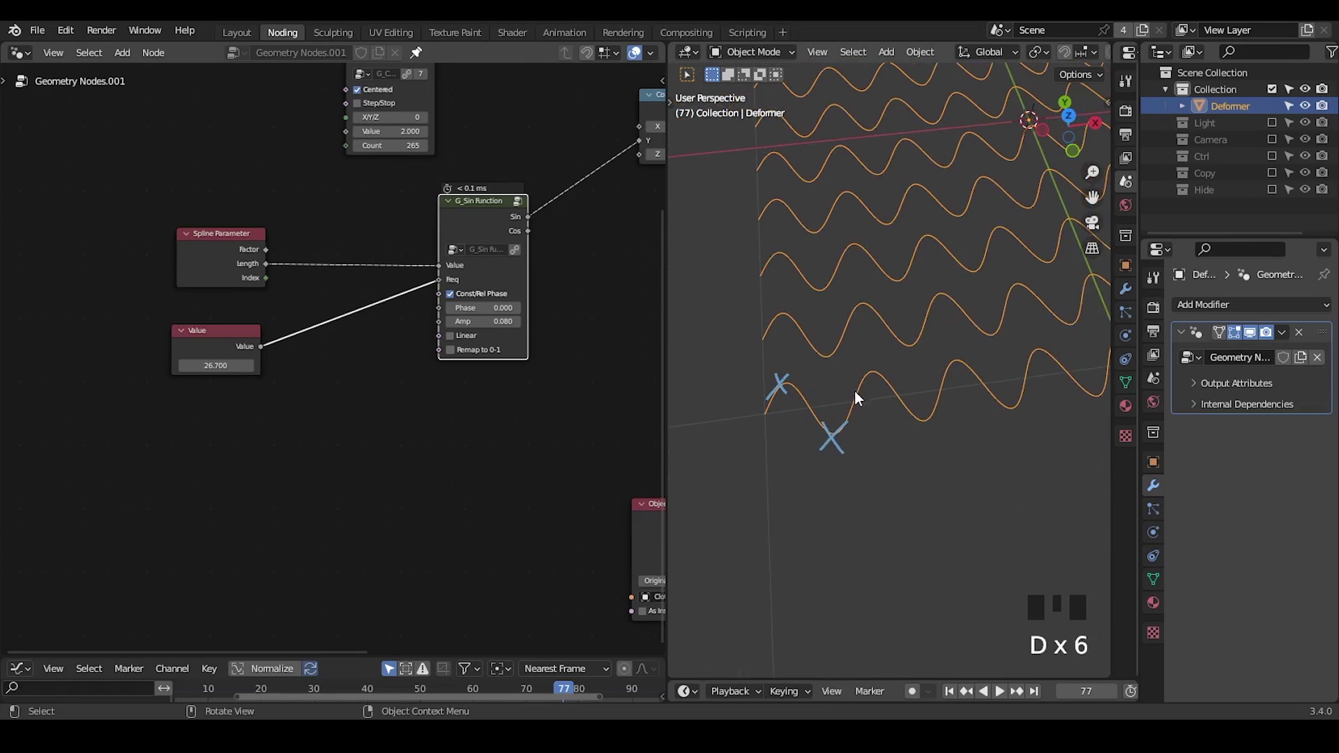
right_drag(781, 380, 771, 368)
key(d)
drag(805, 405, 844, 417)
key(d)
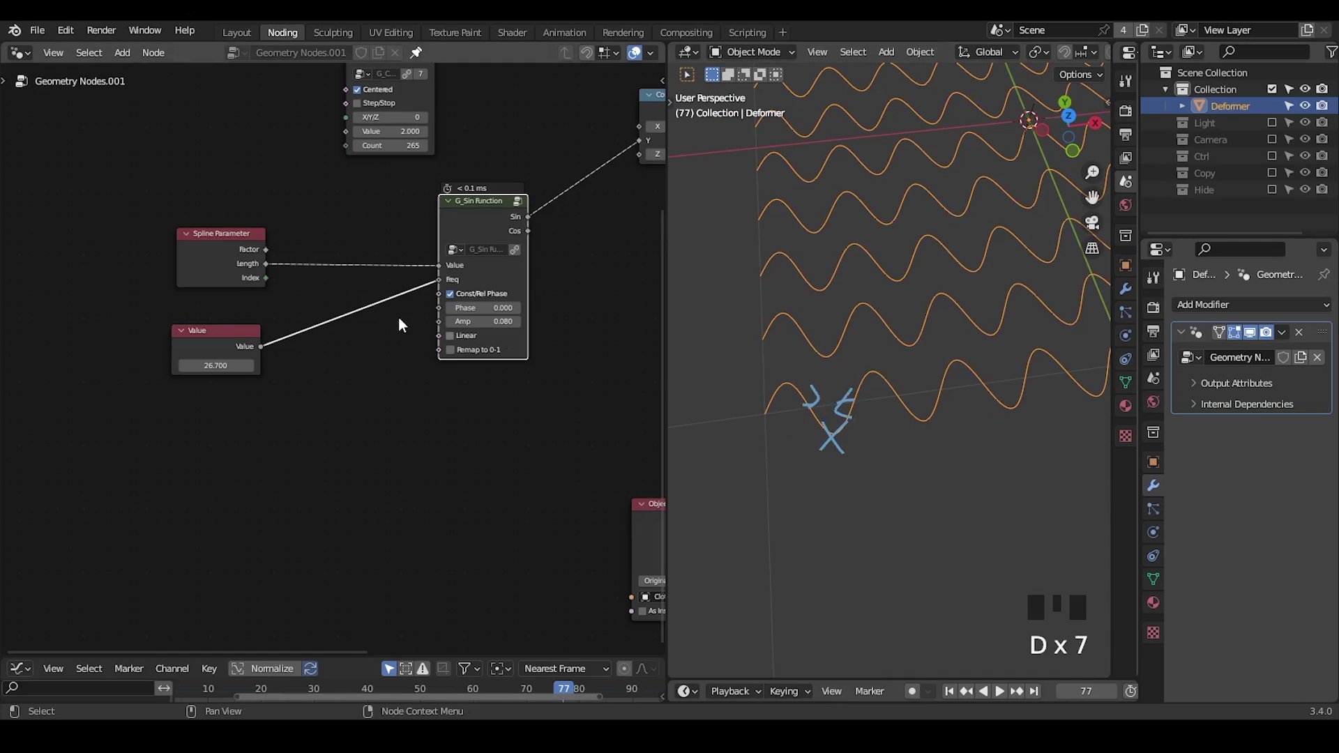
- Duplicate the G_Sin Function node with its input links, place the copy above the original, and connect its Sin to Combine XYZ's X
middle_drag(399, 325, 380, 330)
drag(437, 217, 429, 342)
key(shift+ctrl+d)
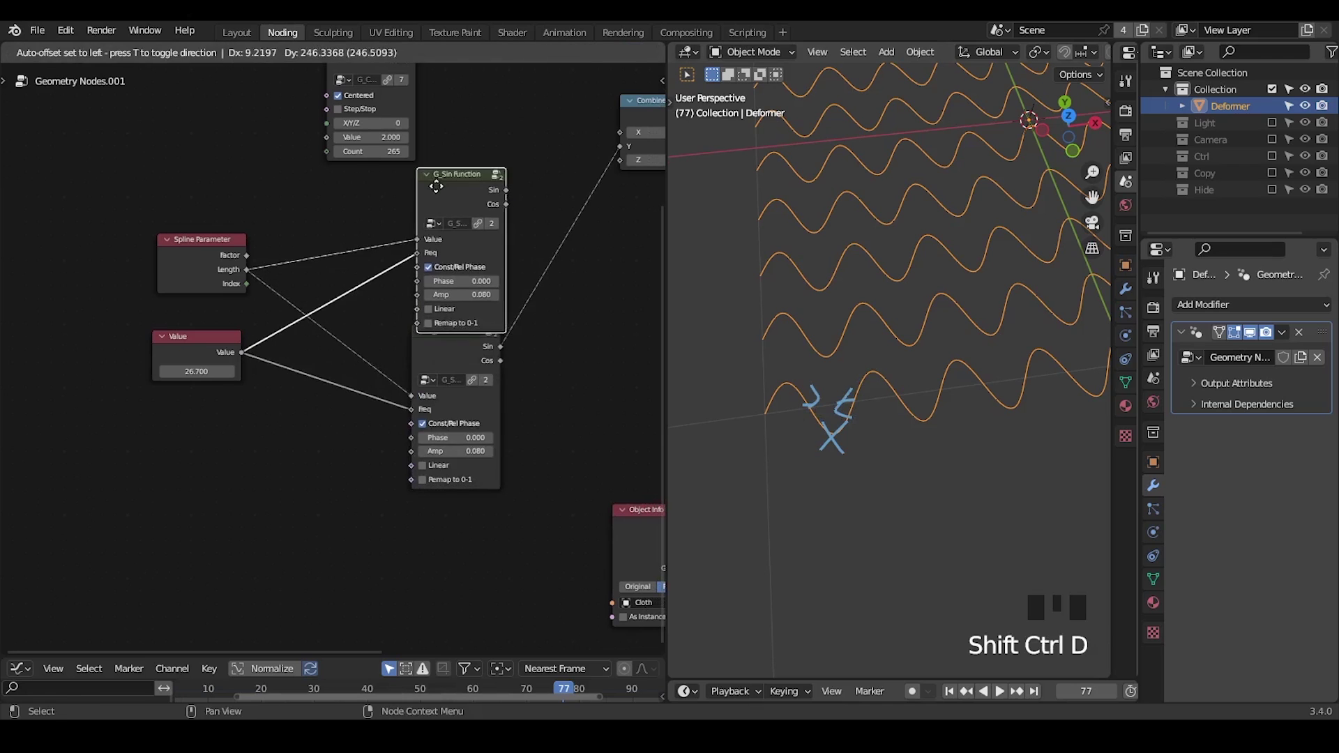
click(435, 186)
middle_drag(473, 232, 345, 283)
drag(363, 231, 482, 193)
middle_drag(447, 307, 551, 258)
middle_drag(848, 358, 871, 350)
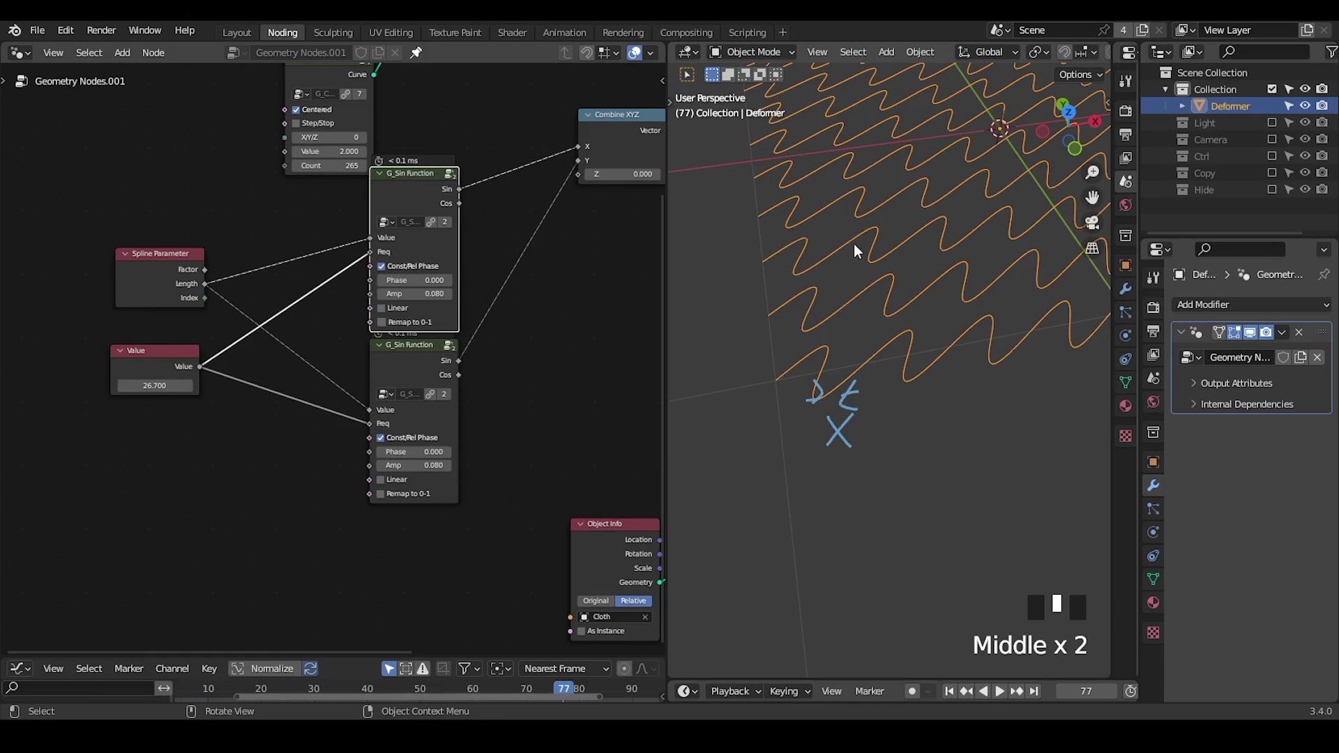
- Insert a Multiply node with a value of 2 between the Value node and the upper G_Sin Function's Freq
middle_drag(286, 328, 376, 312)
drag(233, 337, 146, 421)
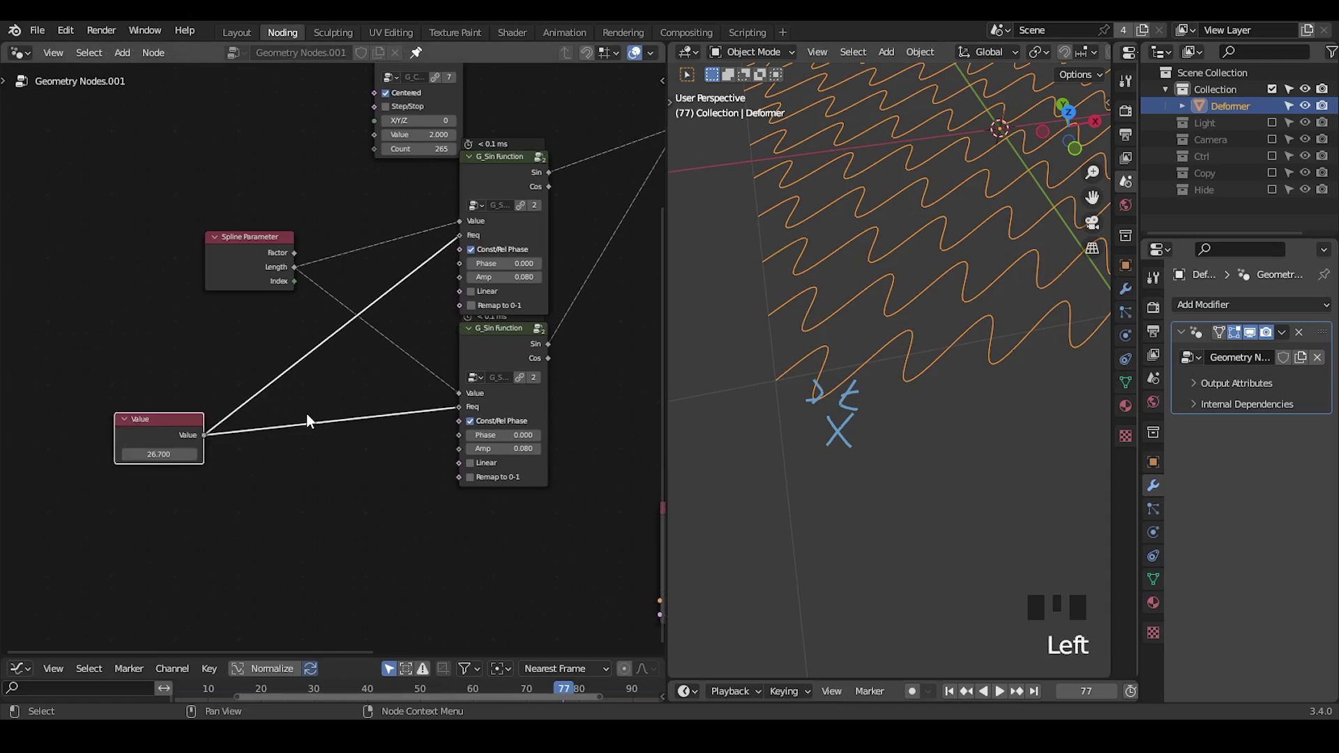
key(ctrl+a)
text(add)
key(Return)
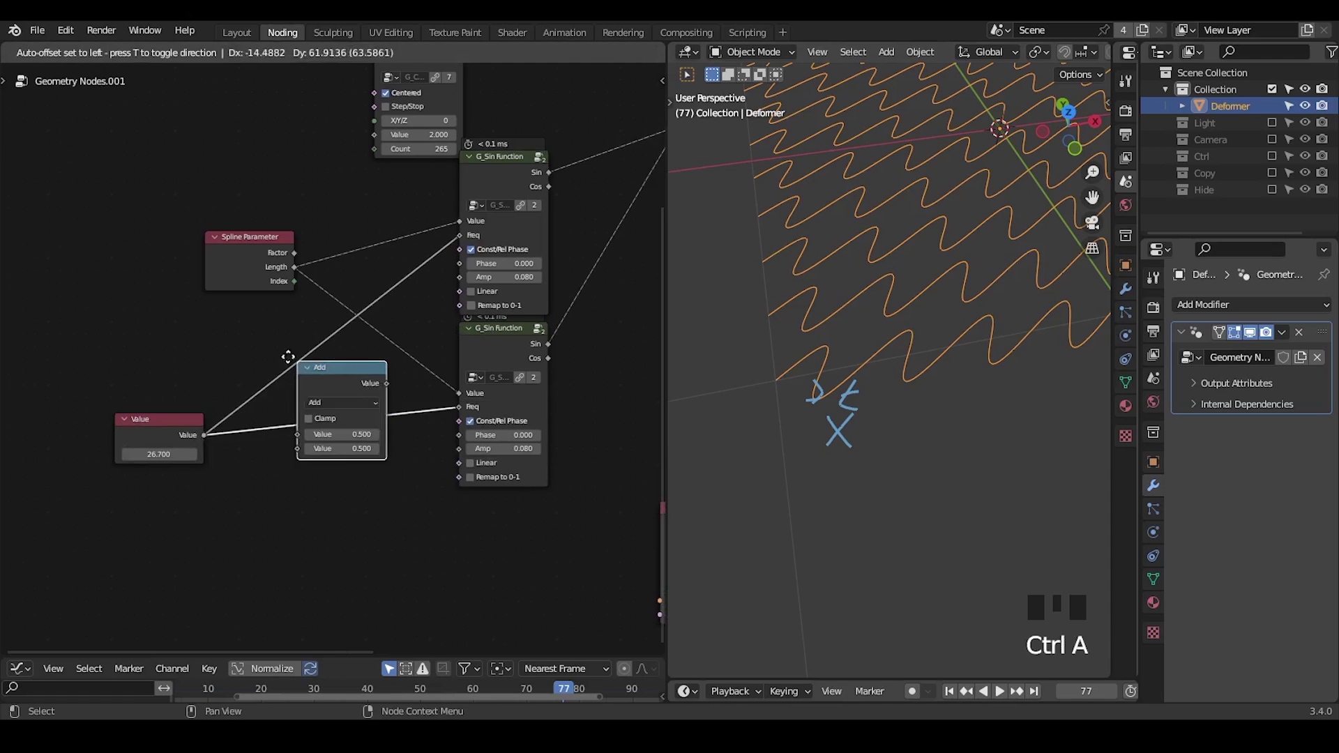
click(307, 382)
click(304, 378)
click(323, 437)
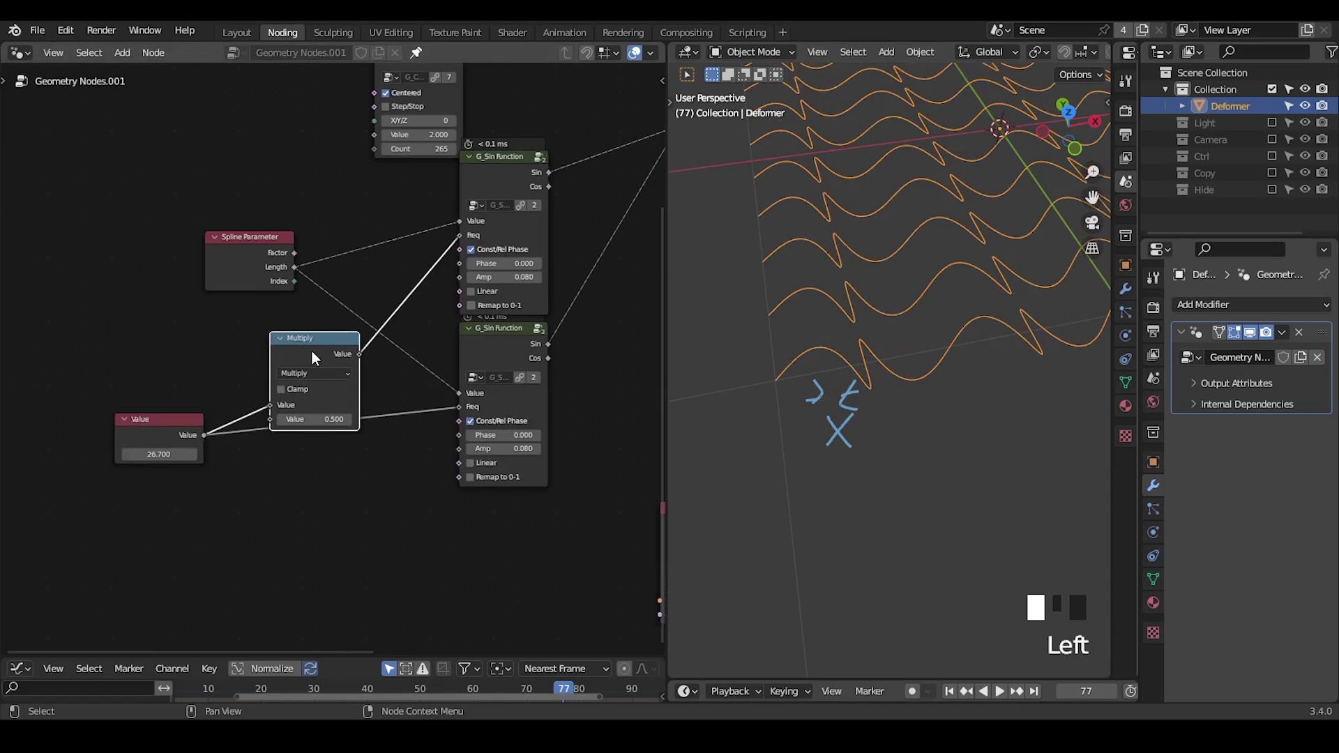
drag(319, 390, 385, 383)
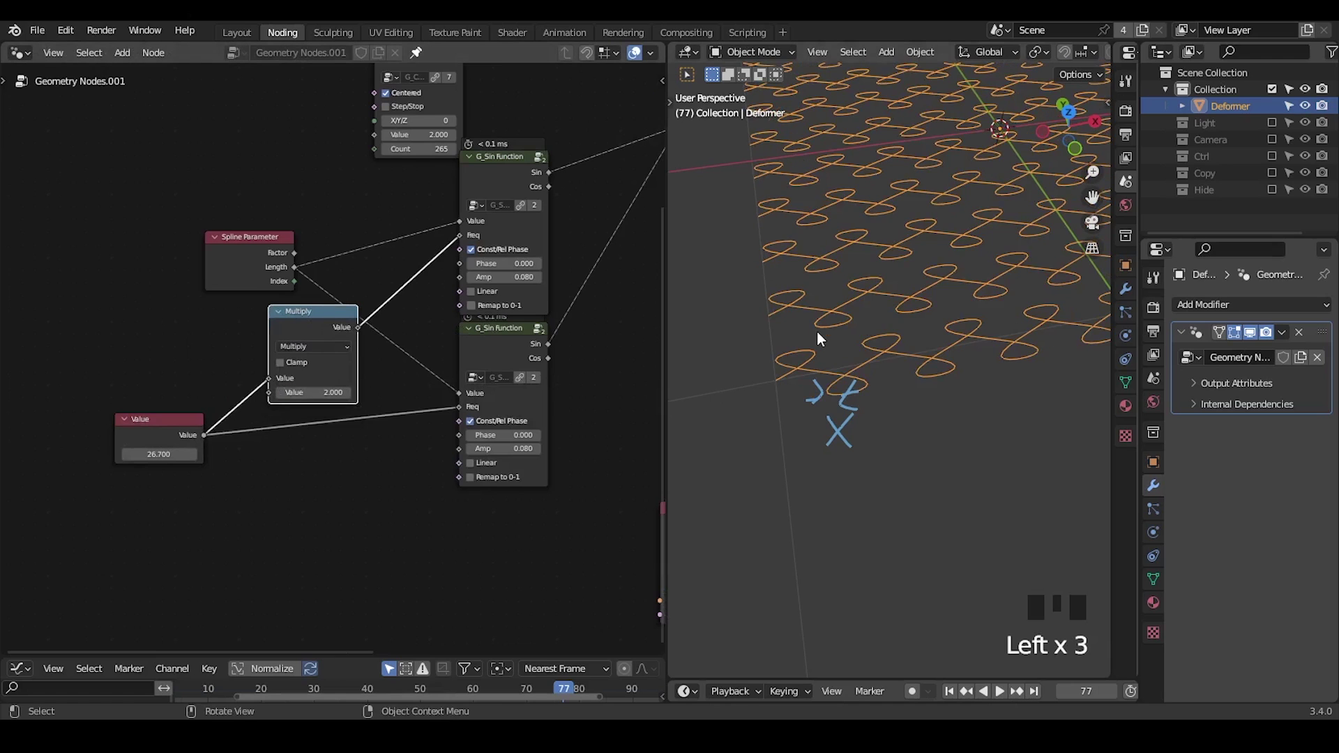
middle_drag(819, 332, 827, 329)
- Set Amp to -0.06 on the upper G_Sin Function and 0.15 on the lower one, and erase the viewport annotations
shift+drag(510, 279, 464, 280)
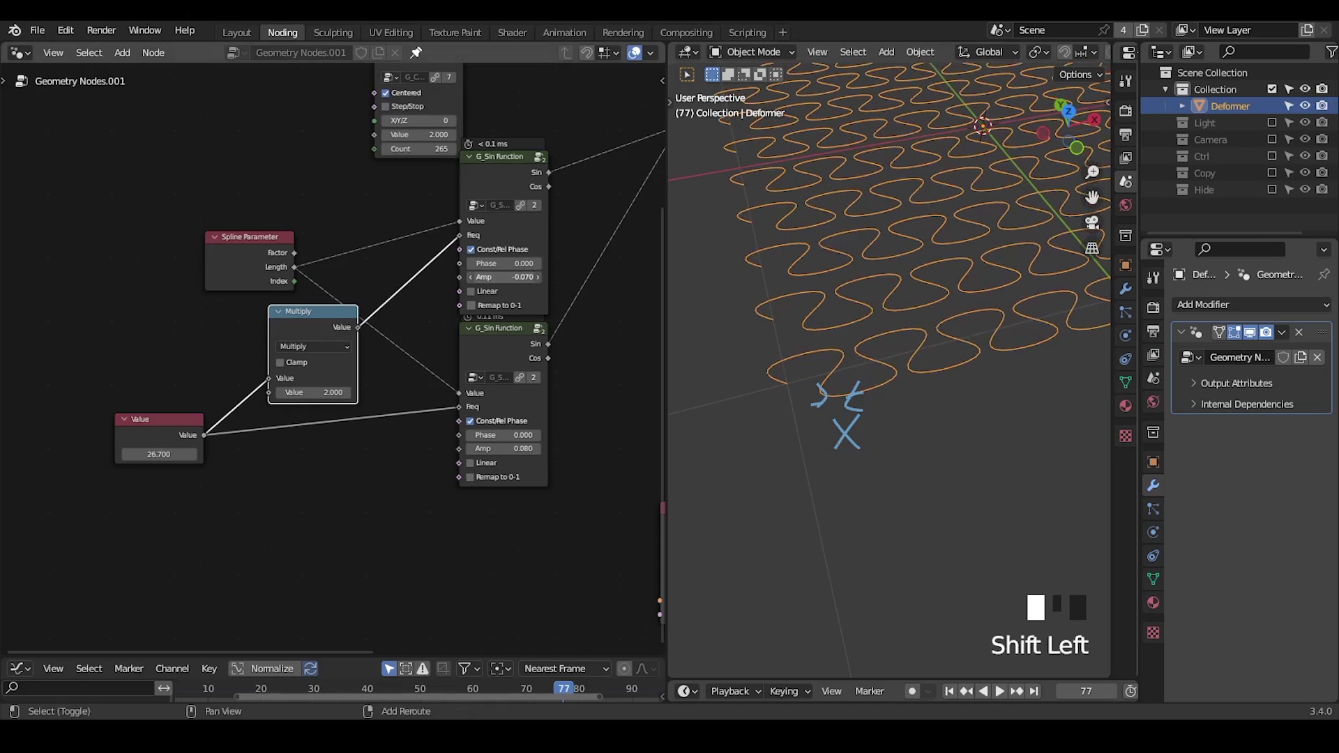
right_click(839, 333)
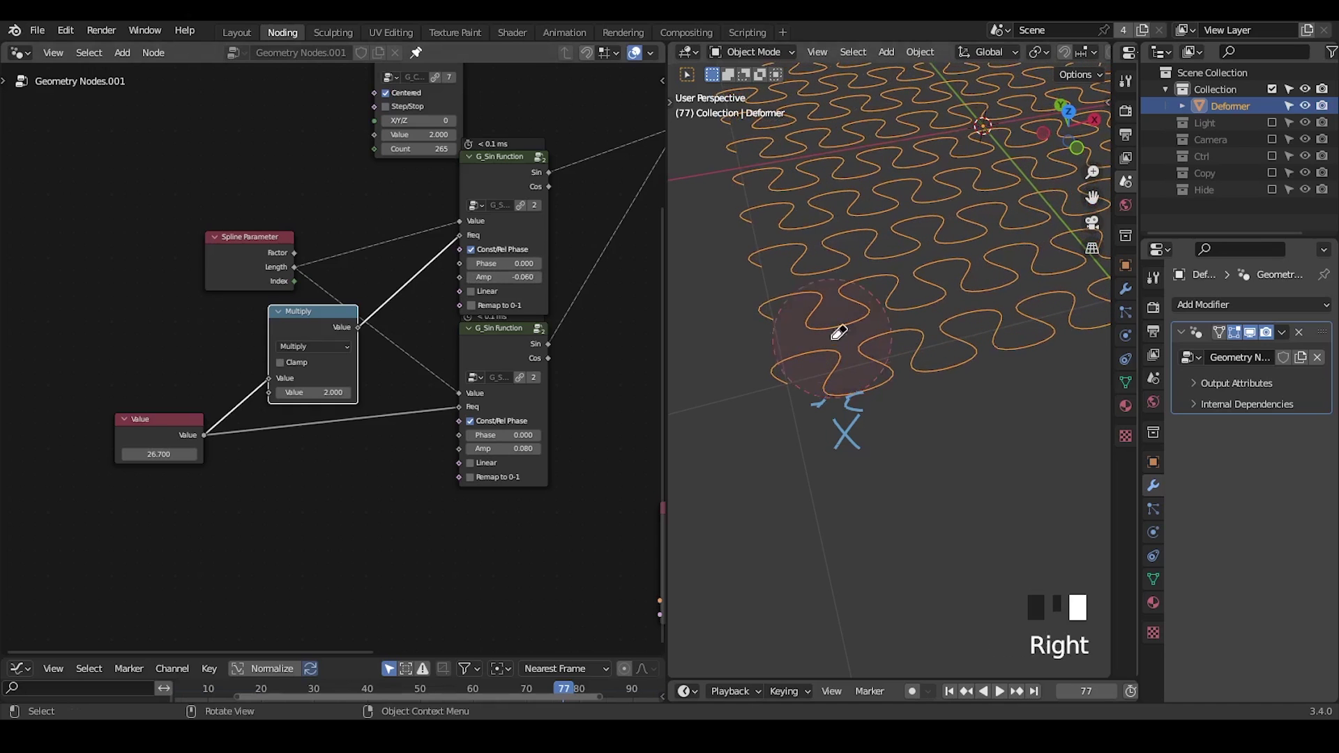
middle_drag(842, 457, 906, 418)
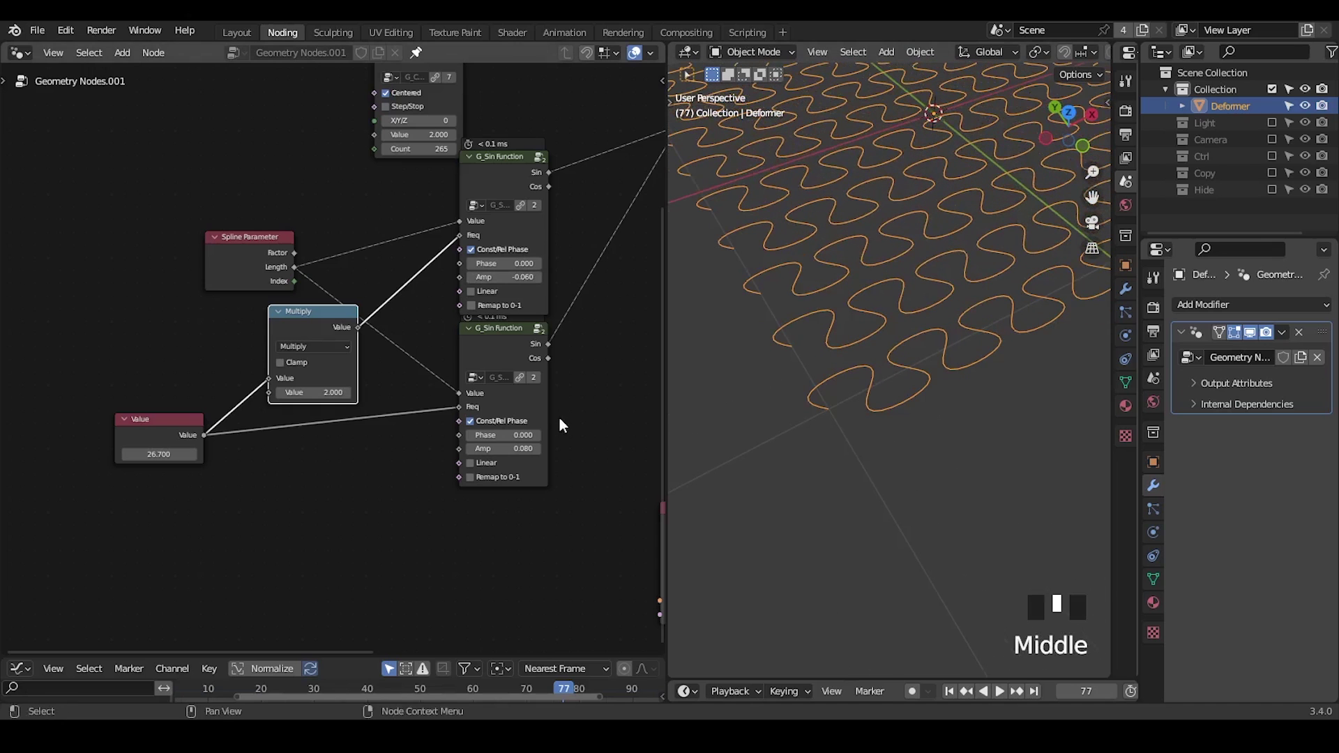
shift+drag(514, 447, 569, 448)
ctrl+middle_drag(838, 267, 981, 260)
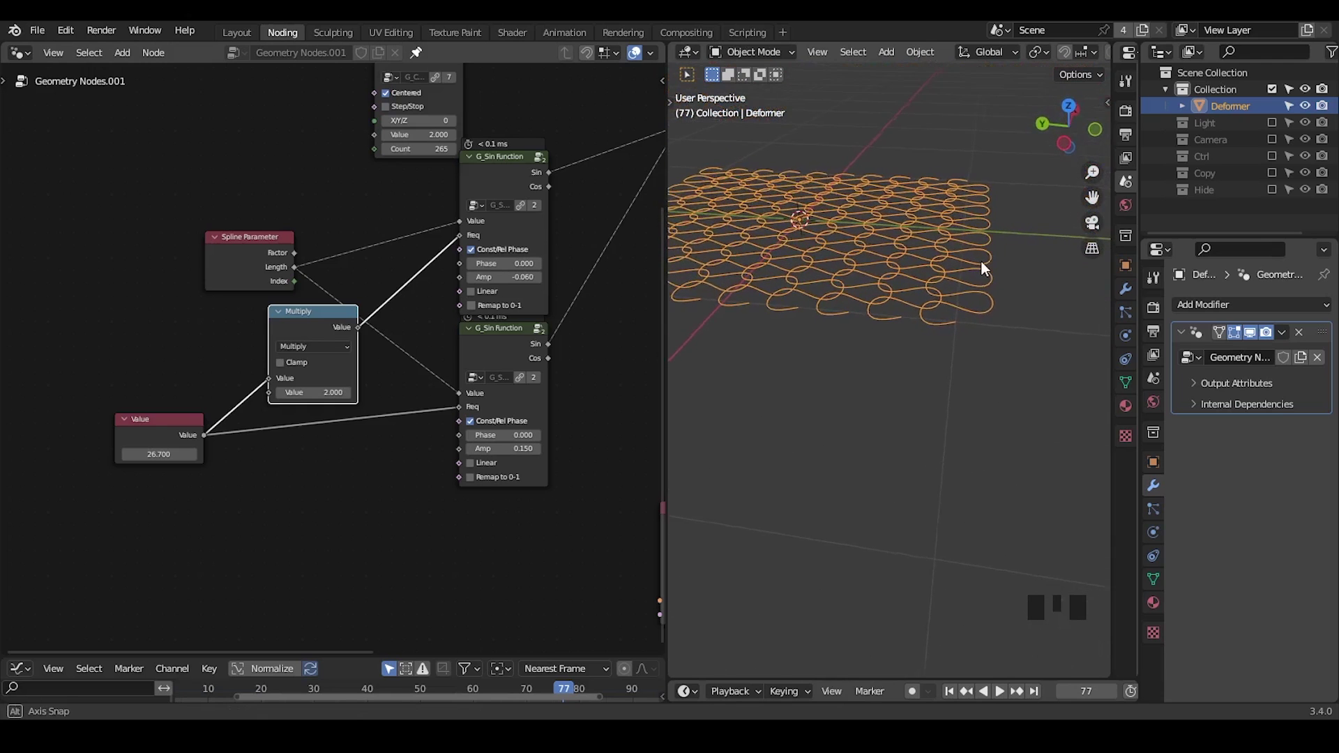
- Collapse the upper G_Sin Function and duplicate the lower one with its input links, connecting the copy's Sin to Combine XYZ's Z
middle_drag(591, 287, 429, 300)
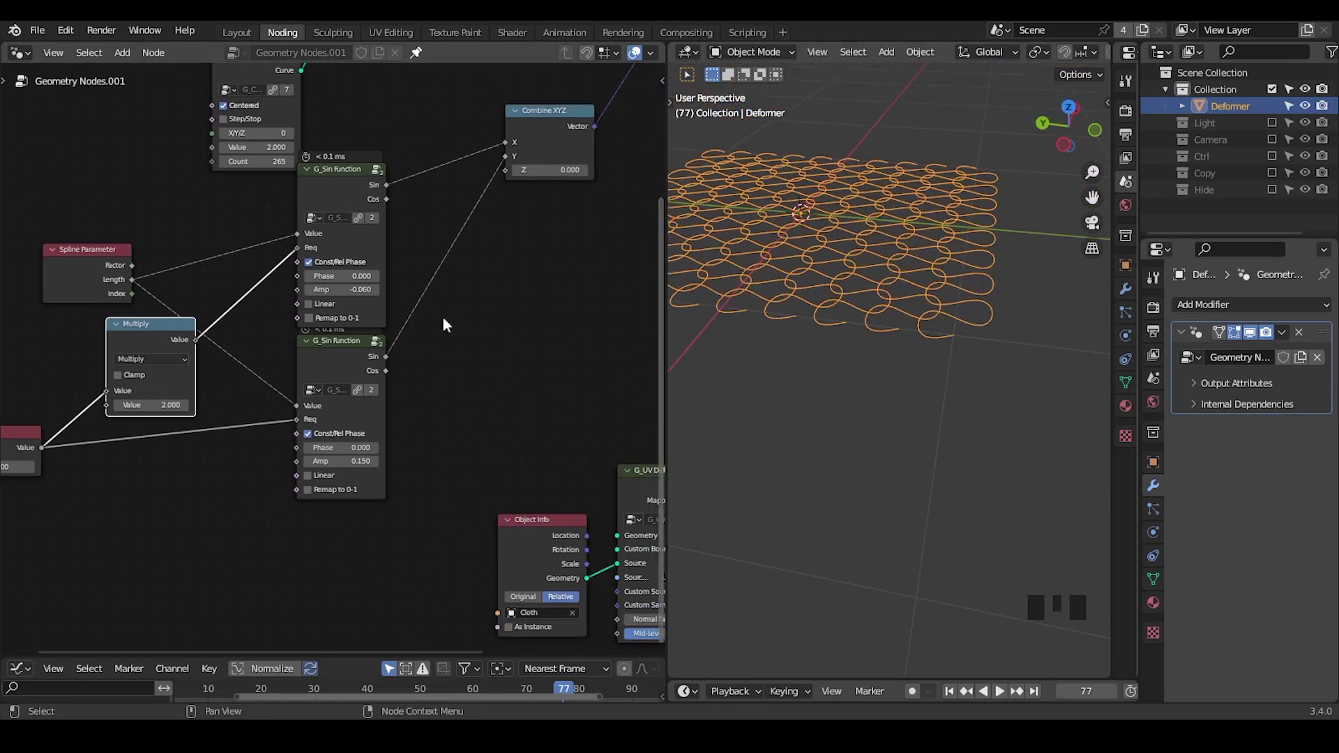
click(306, 169)
drag(331, 358, 328, 238)
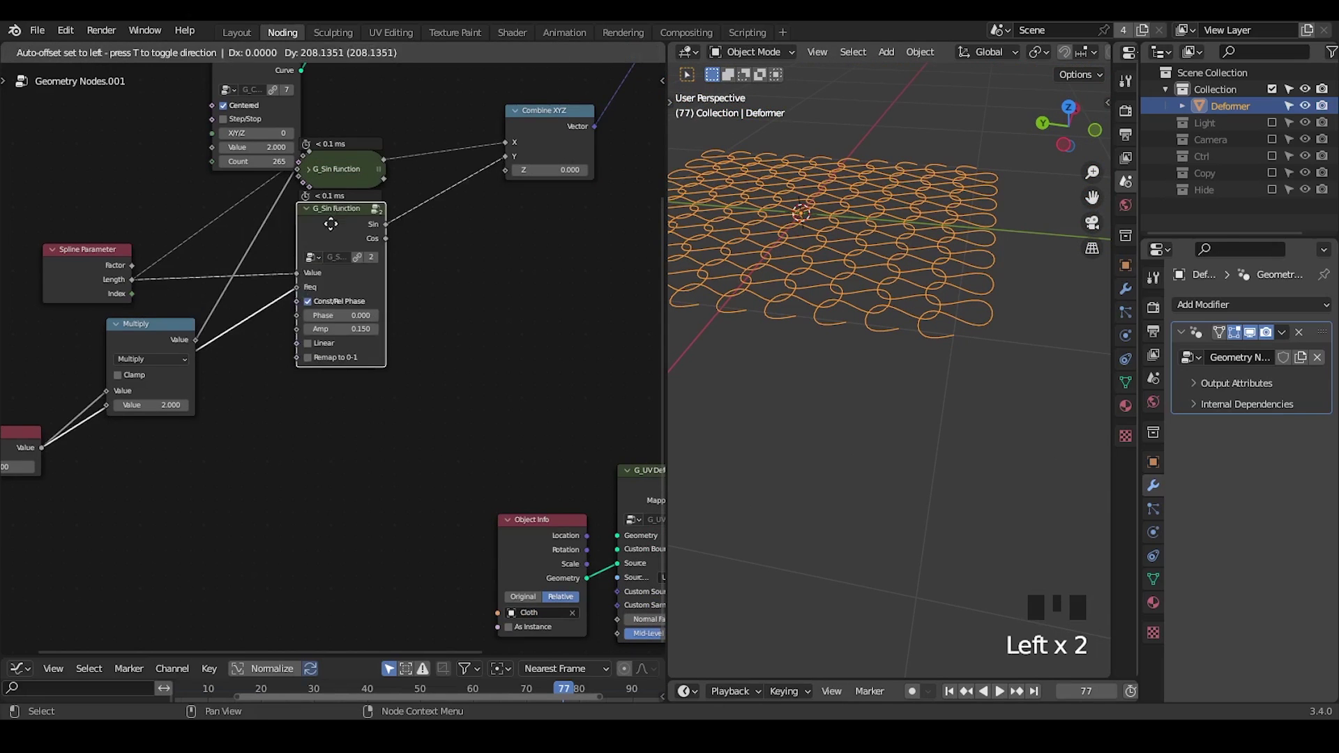
key(ctrl+shift+d)
middle_drag(321, 404, 396, 370)
drag(397, 367, 535, 132)
mouse_move(752, 208)
middle_down()
mouse_move(893, 241)
mouse_move(900, 228)
middle_up()
- Annotate the end loops with two vertical lines and a cross beside each, then erase the marks
key(d)
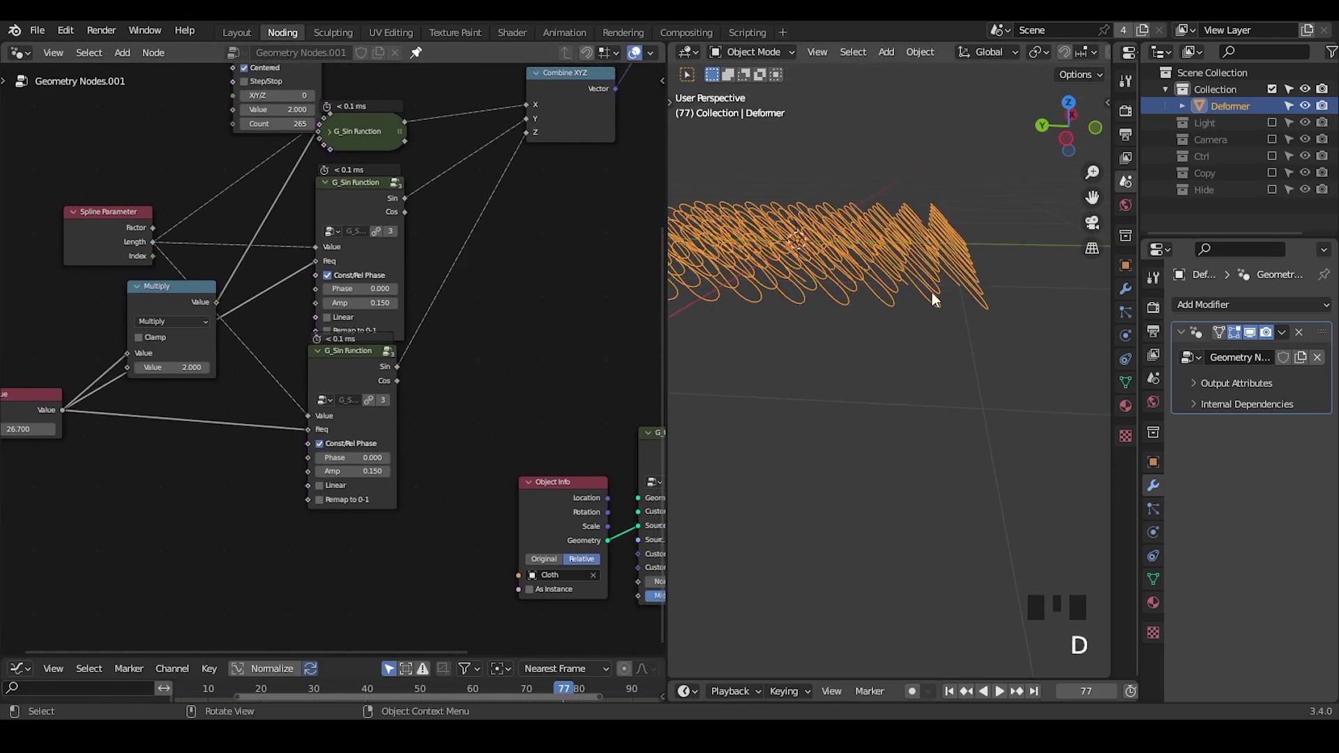
mouse_move(933, 294)
mouse_down()
mouse_move(934, 236)
mouse_move(978, 242)
mouse_move(983, 325)
mouse_up()
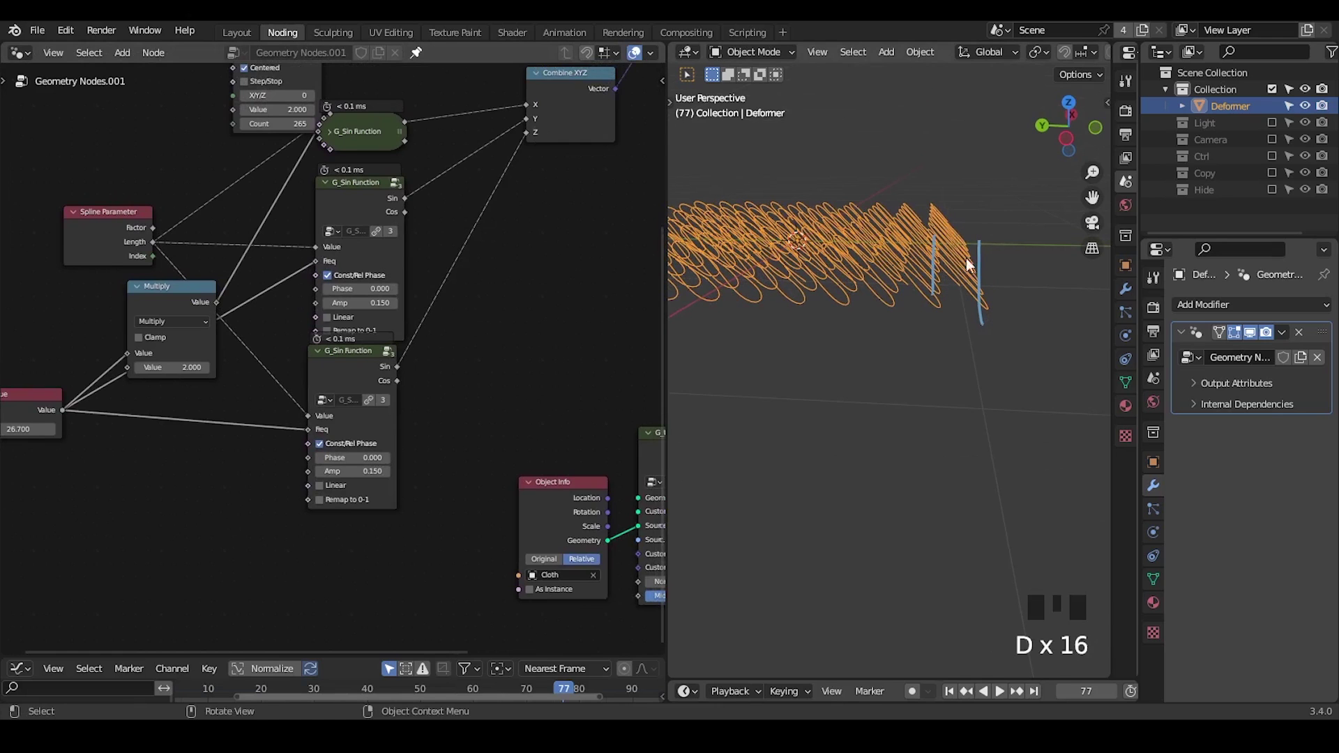
middle_drag(440, 374, 491, 309)
middle_drag(909, 264, 991, 219)
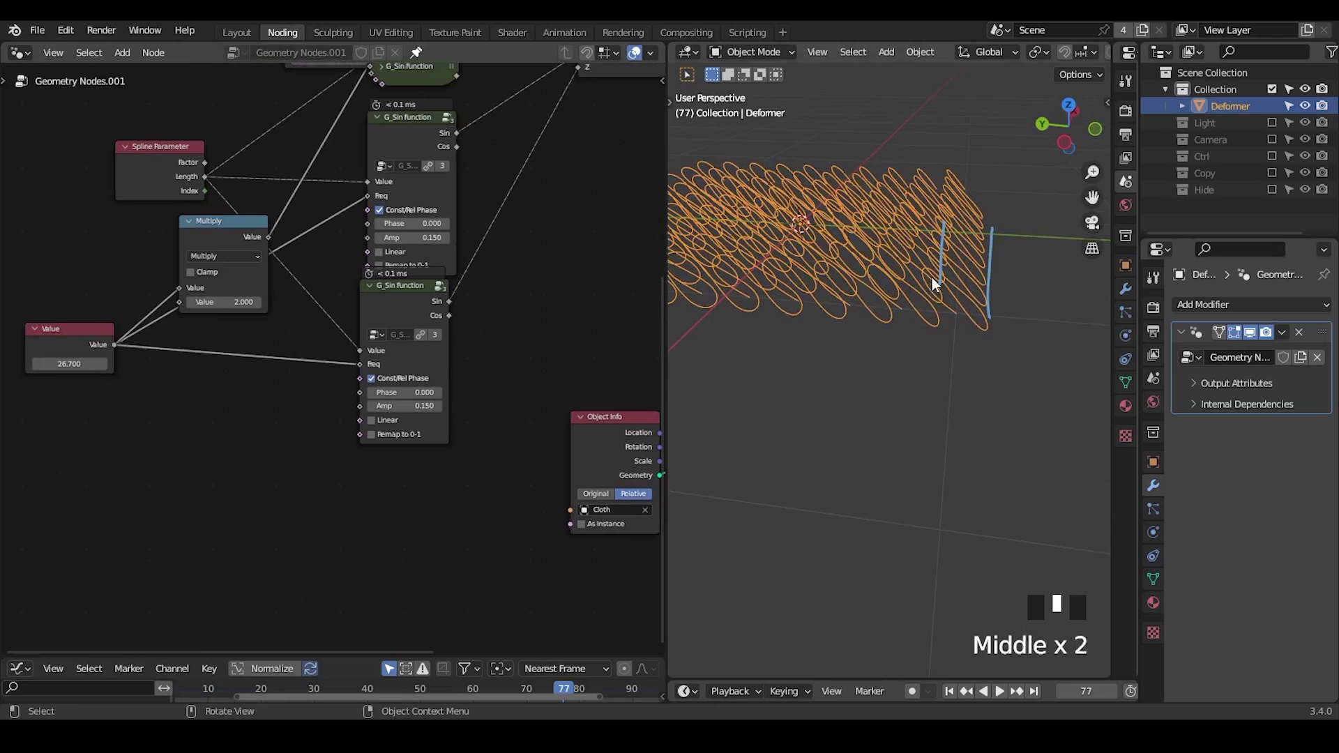
key(d)
mouse_move(919, 268)
mouse_down()
mouse_move(911, 288)
mouse_move(935, 260)
mouse_up()
mouse_move(985, 318)
mouse_down()
mouse_move(1003, 348)
mouse_move(987, 339)
mouse_up()
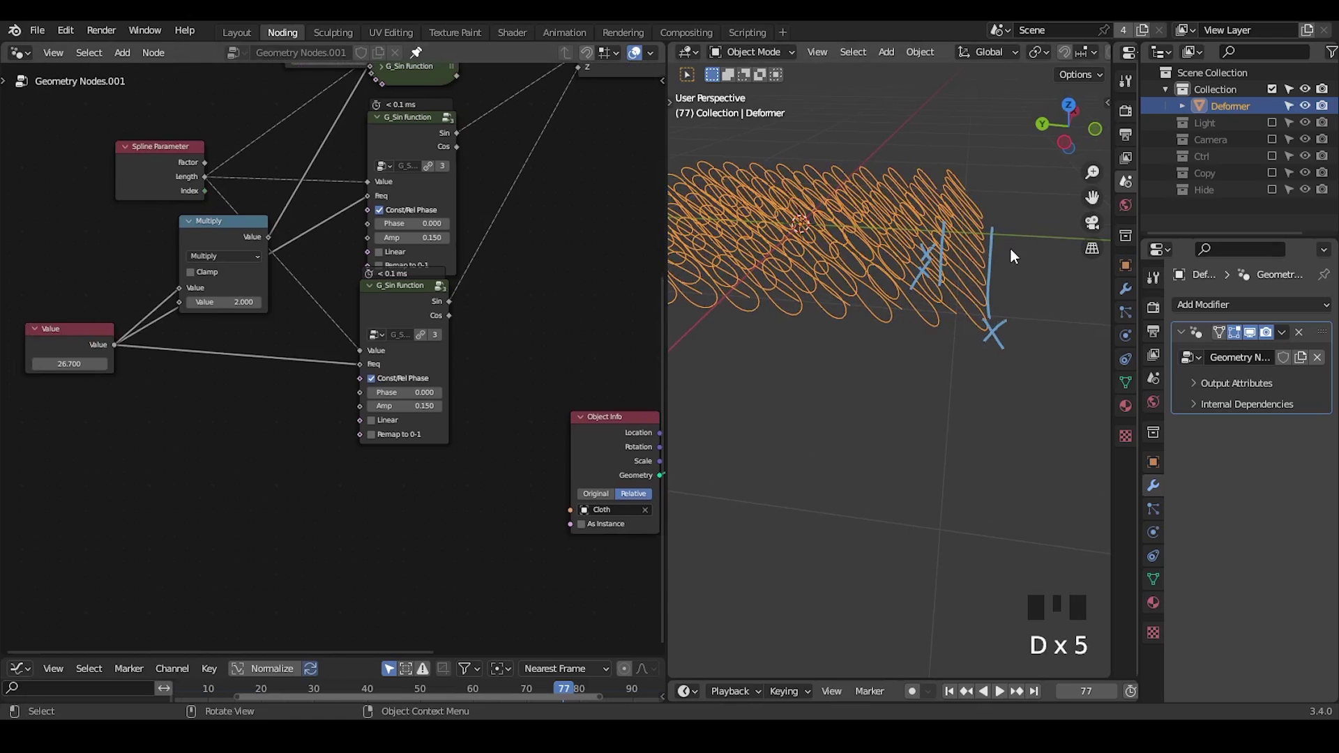
mouse_move(938, 244)
right_down()
mouse_move(1009, 279)
mouse_move(991, 325)
right_up()
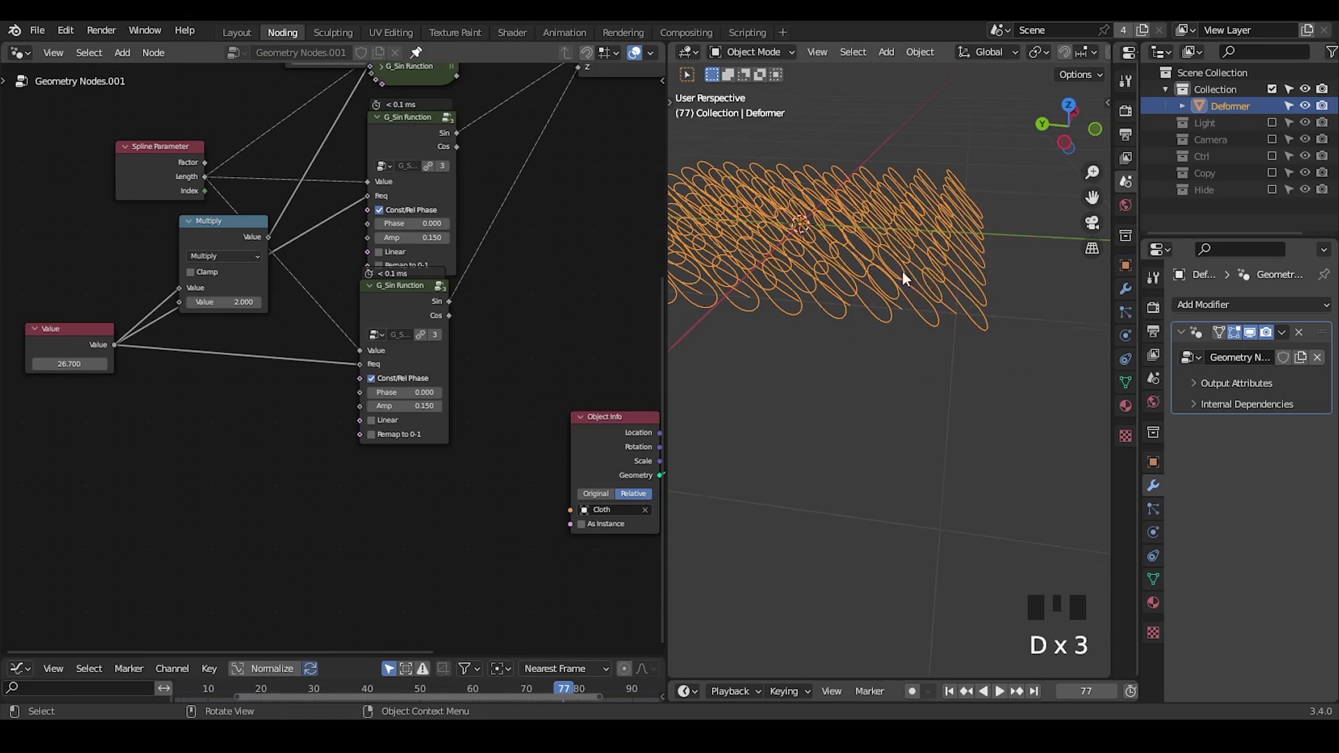
- Try a Phase of 4.02 on the G_Sin Function driving Z, then reset it to 0
middle_drag(903, 272, 923, 245)
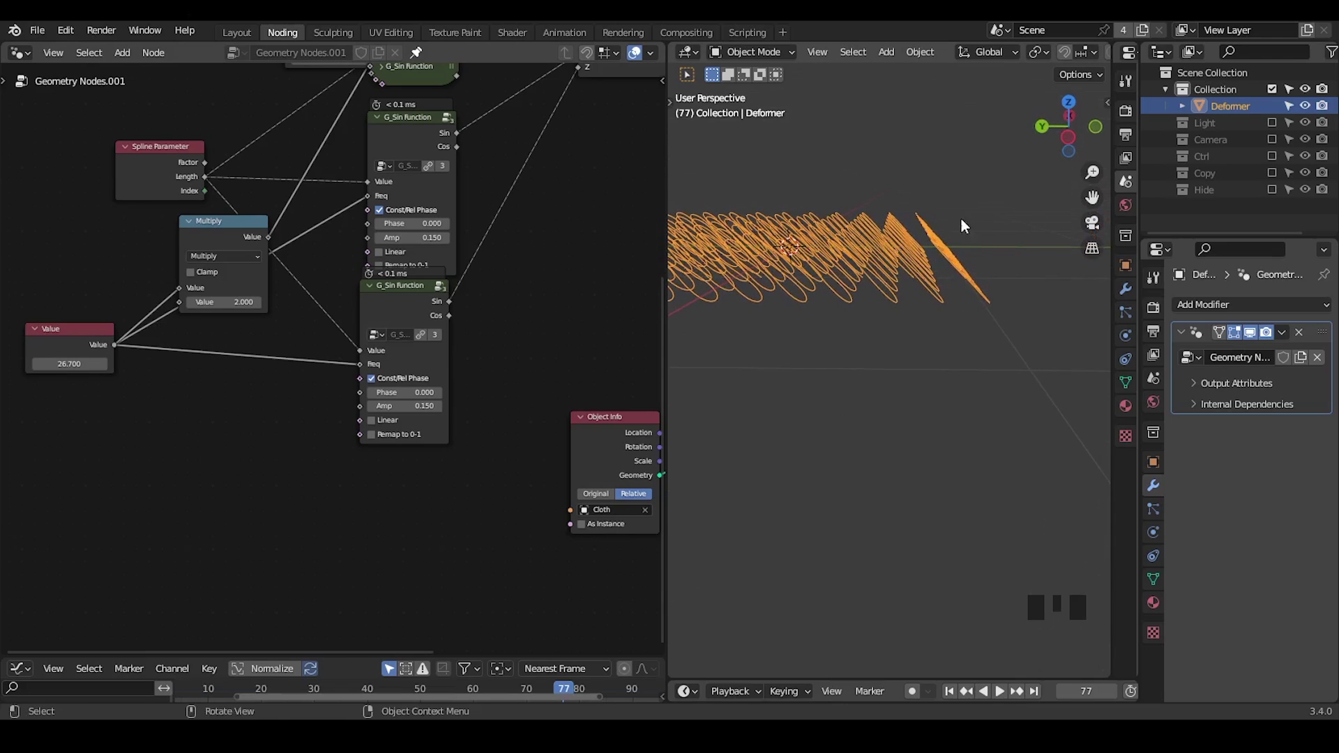
middle_drag(919, 291, 917, 308)
shift+drag(408, 391, 626, 391)
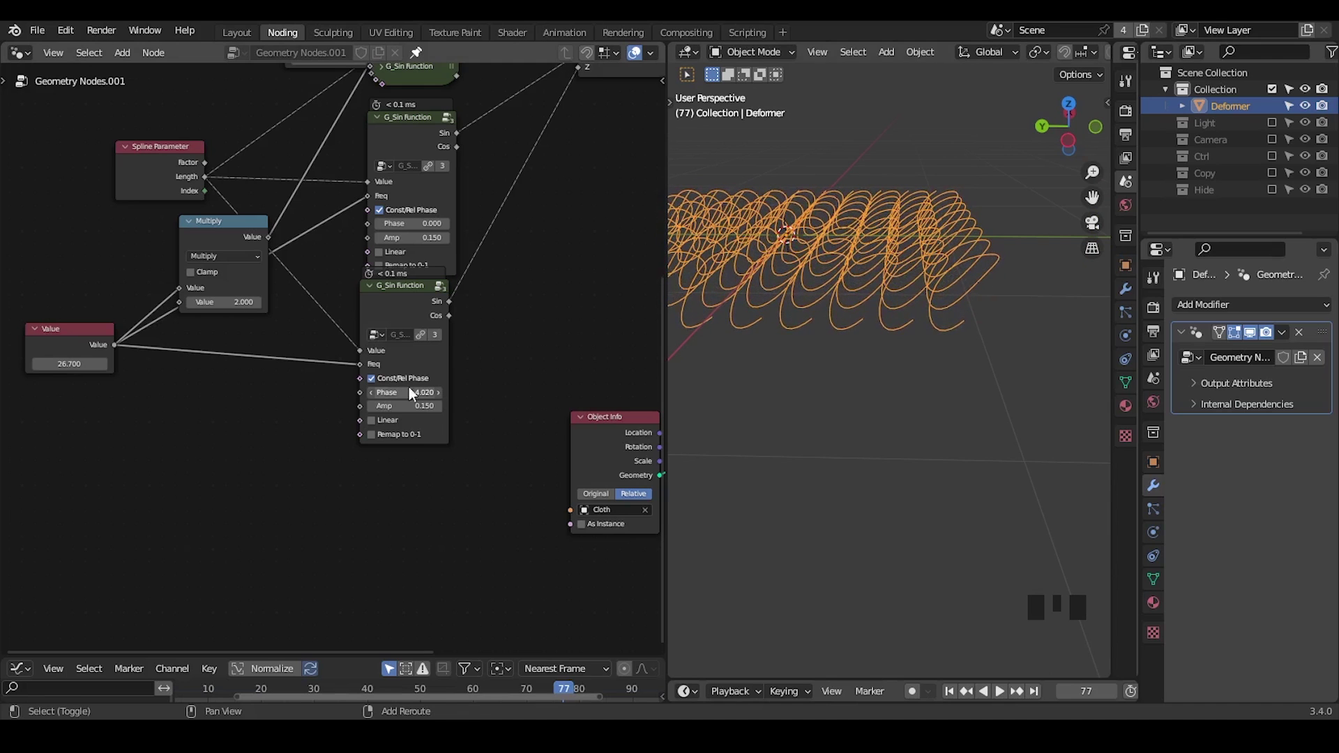
middle_drag(1048, 354, 978, 342)
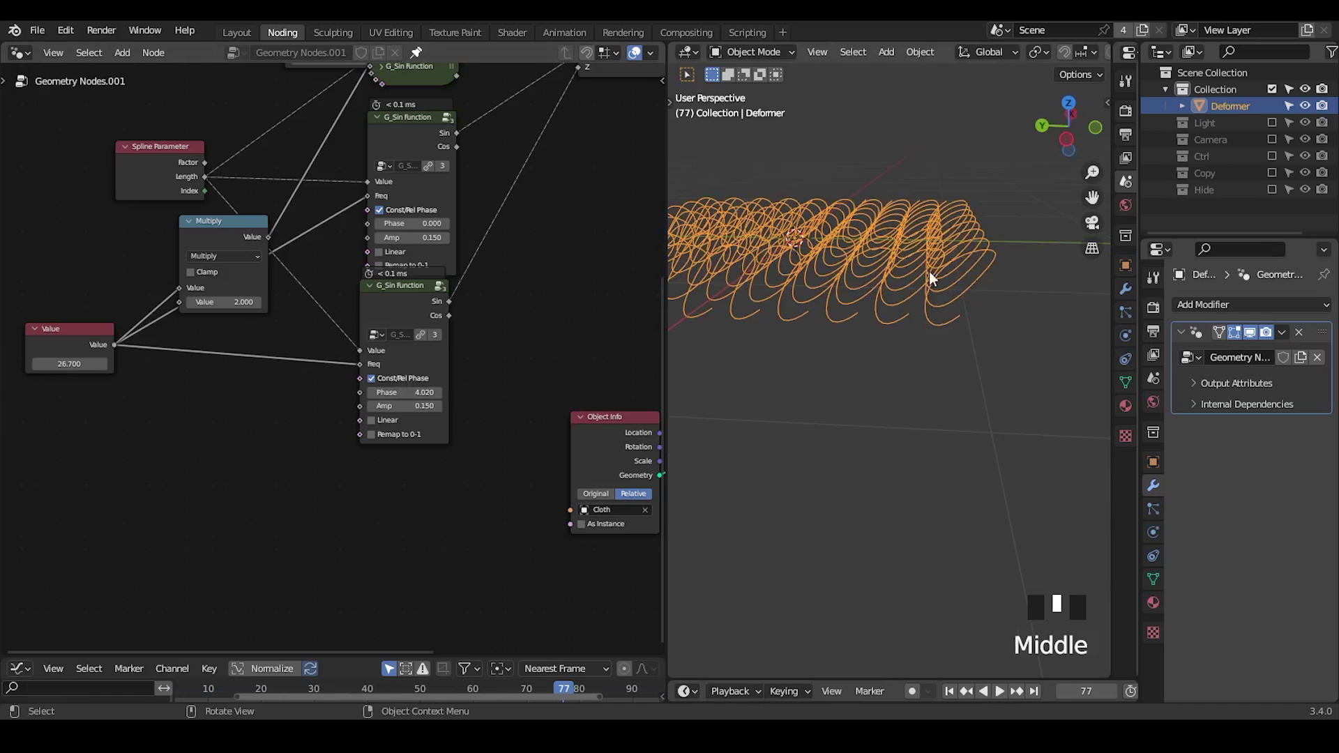
click(398, 393)
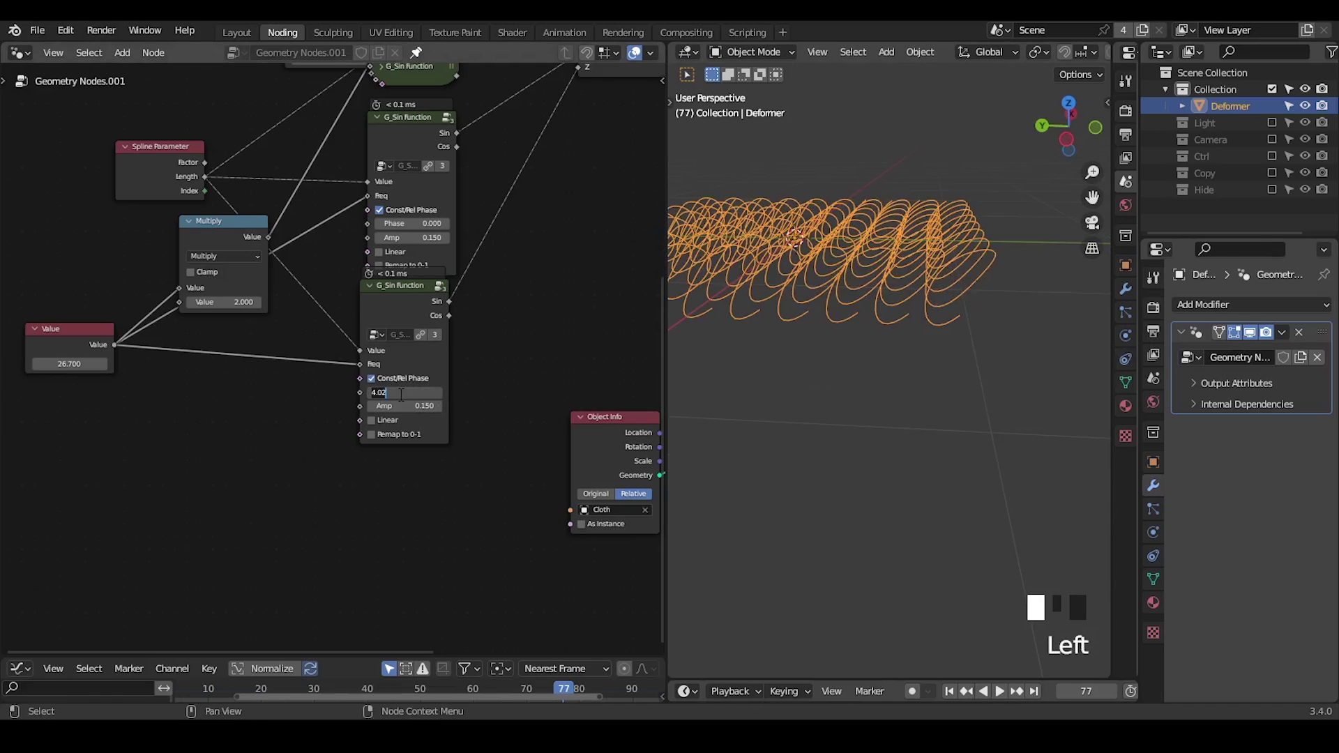
text(0)
key(Return)
middle_drag(319, 417, 393, 389)
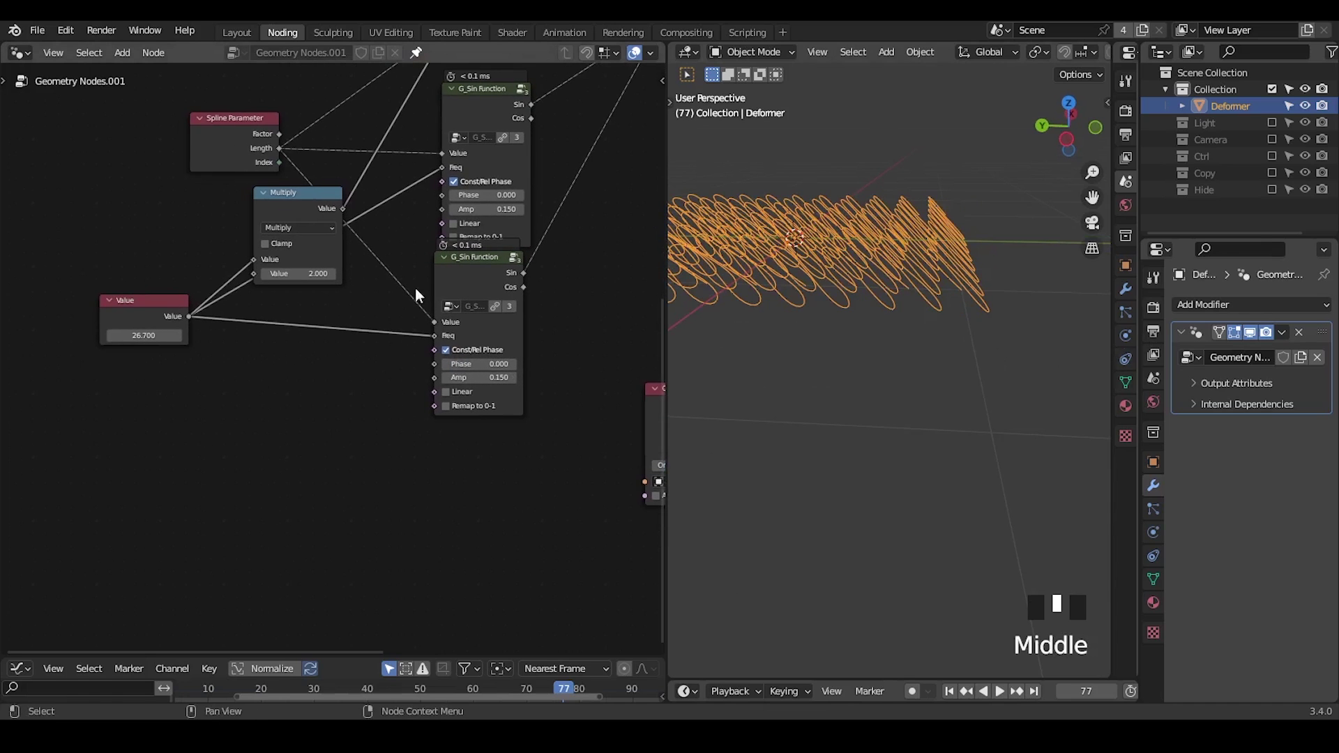
- Move the G_Sin Function driving Z slightly down and annotate three diagonal lines across the loop rows
drag(439, 296, 445, 310)
mouse_move(950, 300)
middle_down()
mouse_move(944, 322)
mouse_move(971, 322)
mouse_move(955, 347)
middle_up()
drag(956, 348, 1017, 183)
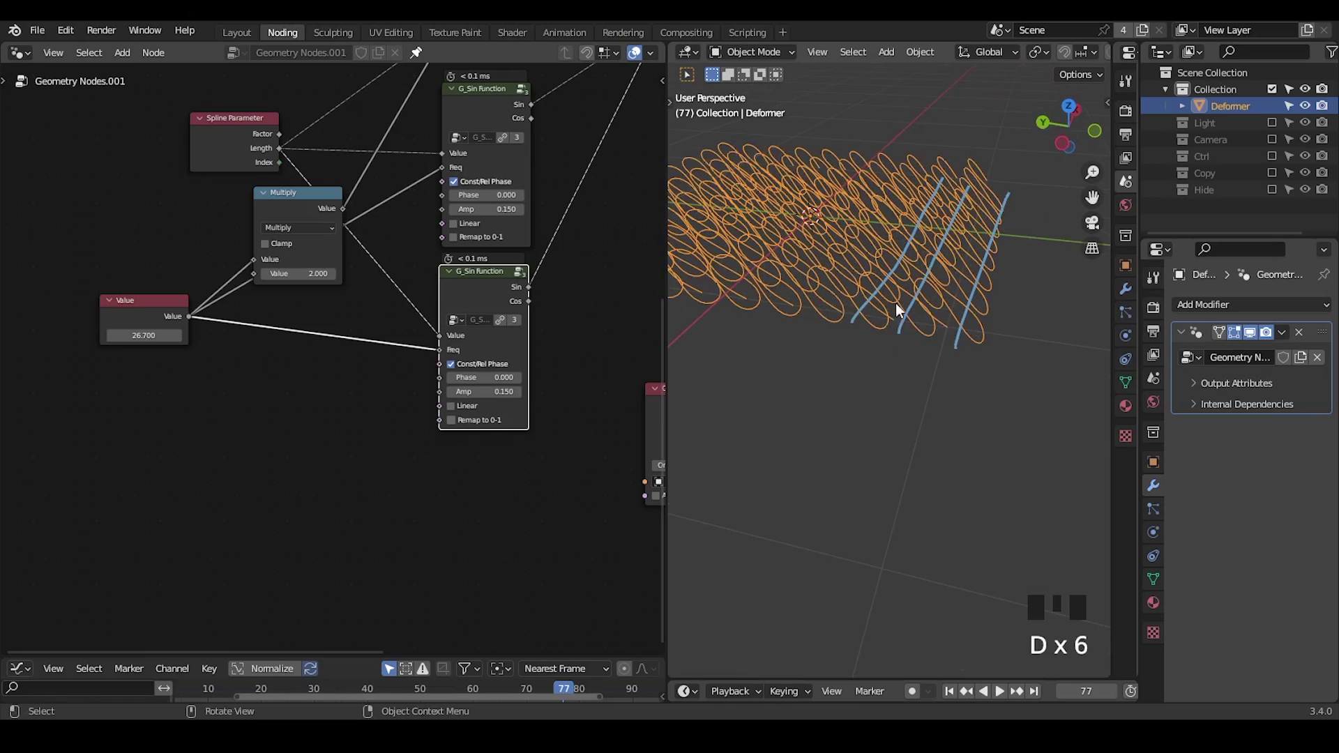
- Add a G_Spline Info node and place it below the Value node
middle_drag(351, 376, 382, 337)
key(ctrl+a)
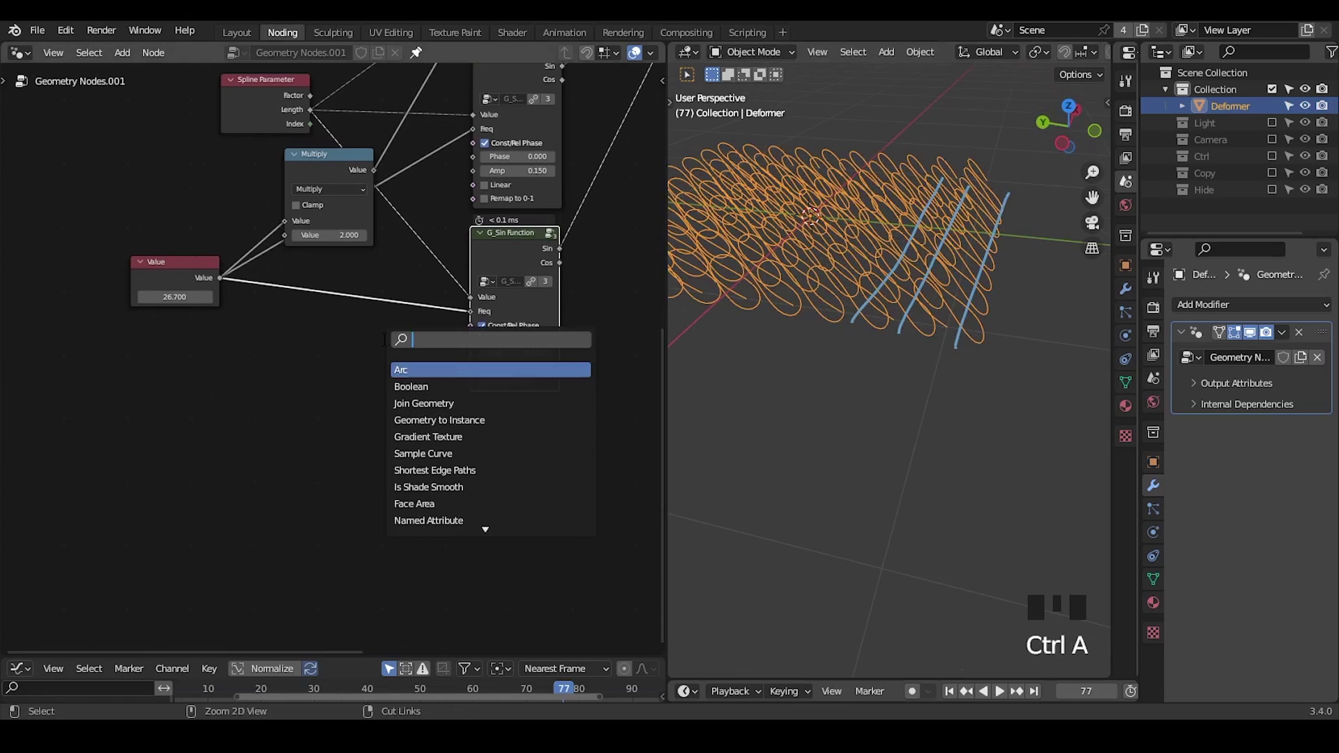
text(spline p)
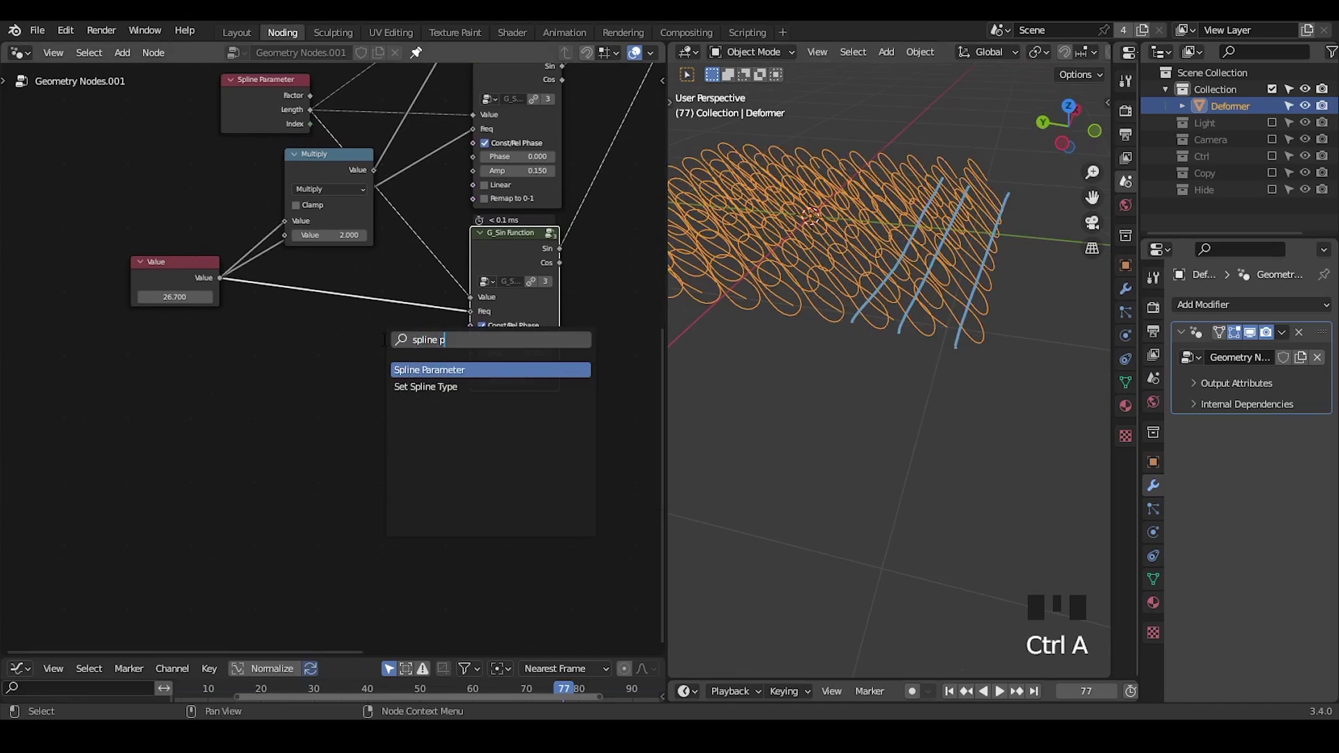
key(BackSpace)
text(info)
key(Return)
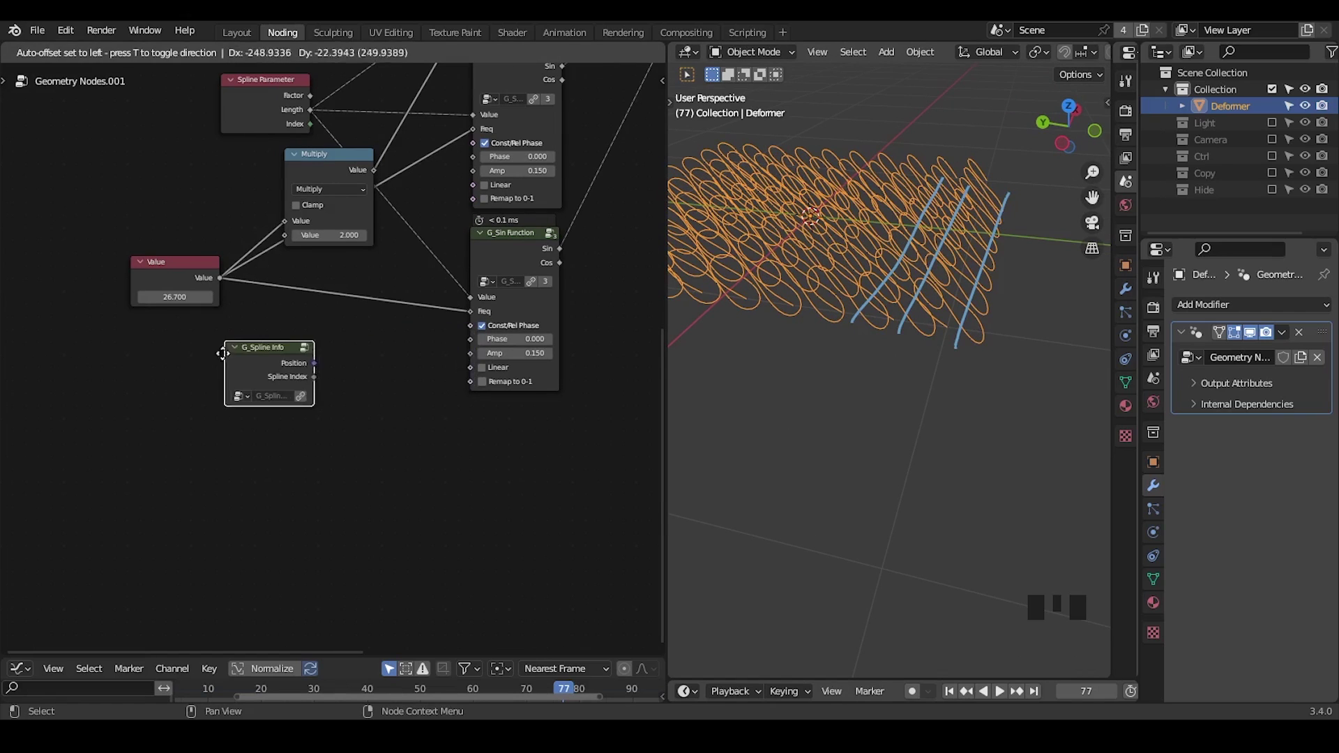
click(192, 356)
drag(290, 388, 236, 379)
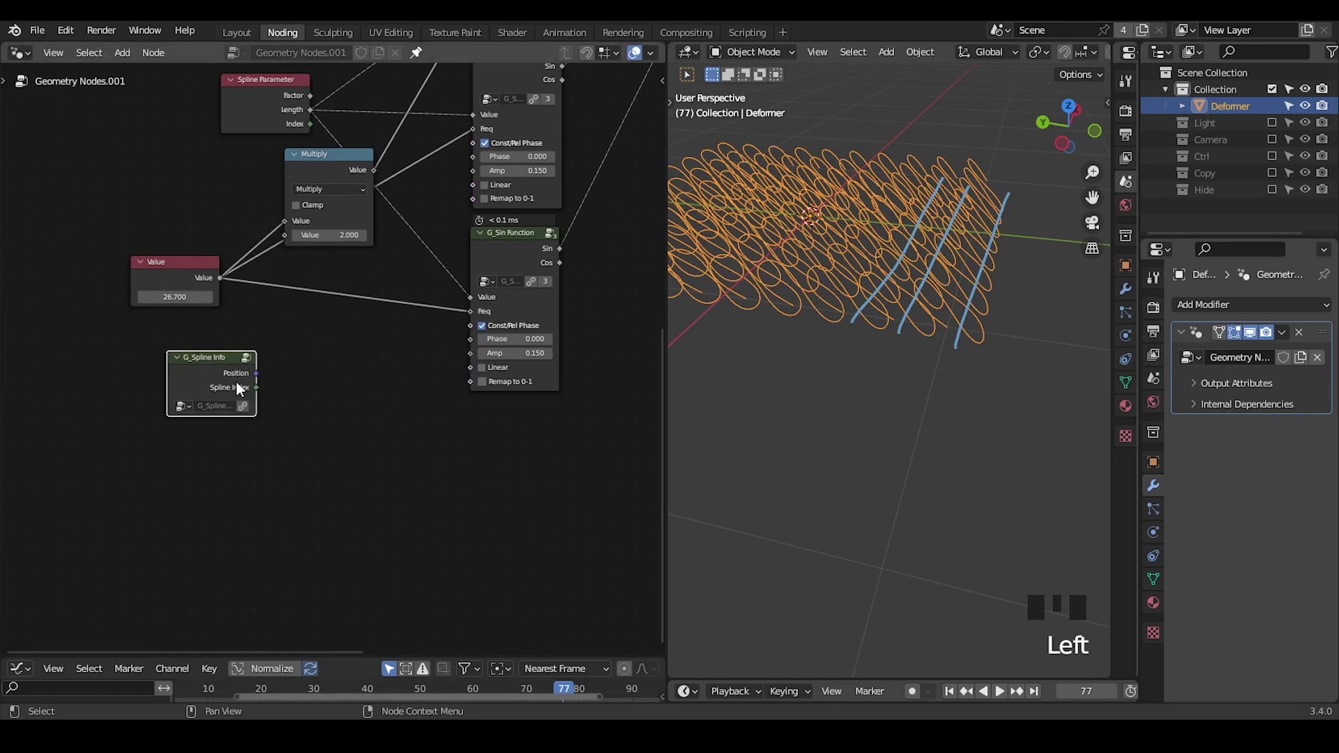
- Open the G_Spline Info group, examine how Index and Interpolate Domain produce its Spline Index, and return to the main node tree
key(Tab)
middle_drag(377, 421, 353, 394)
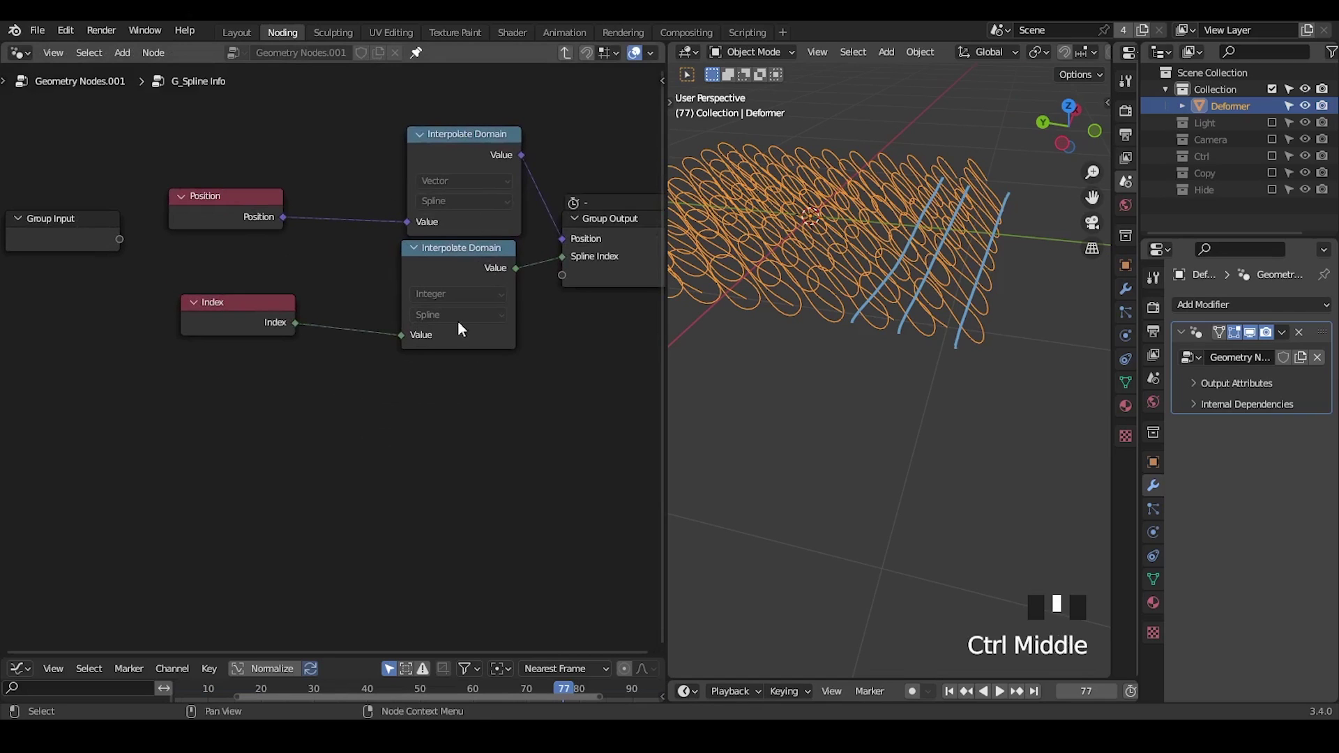
drag(210, 323, 224, 327)
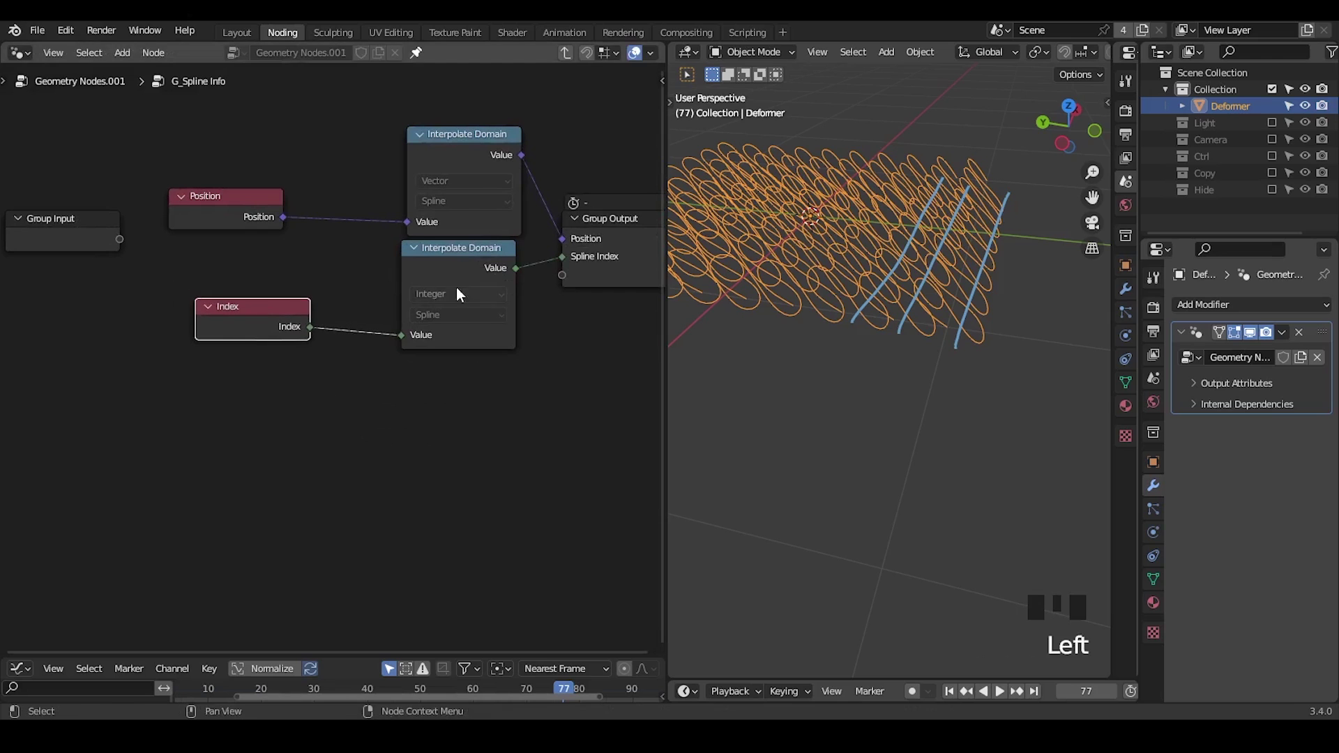
drag(449, 272, 449, 270)
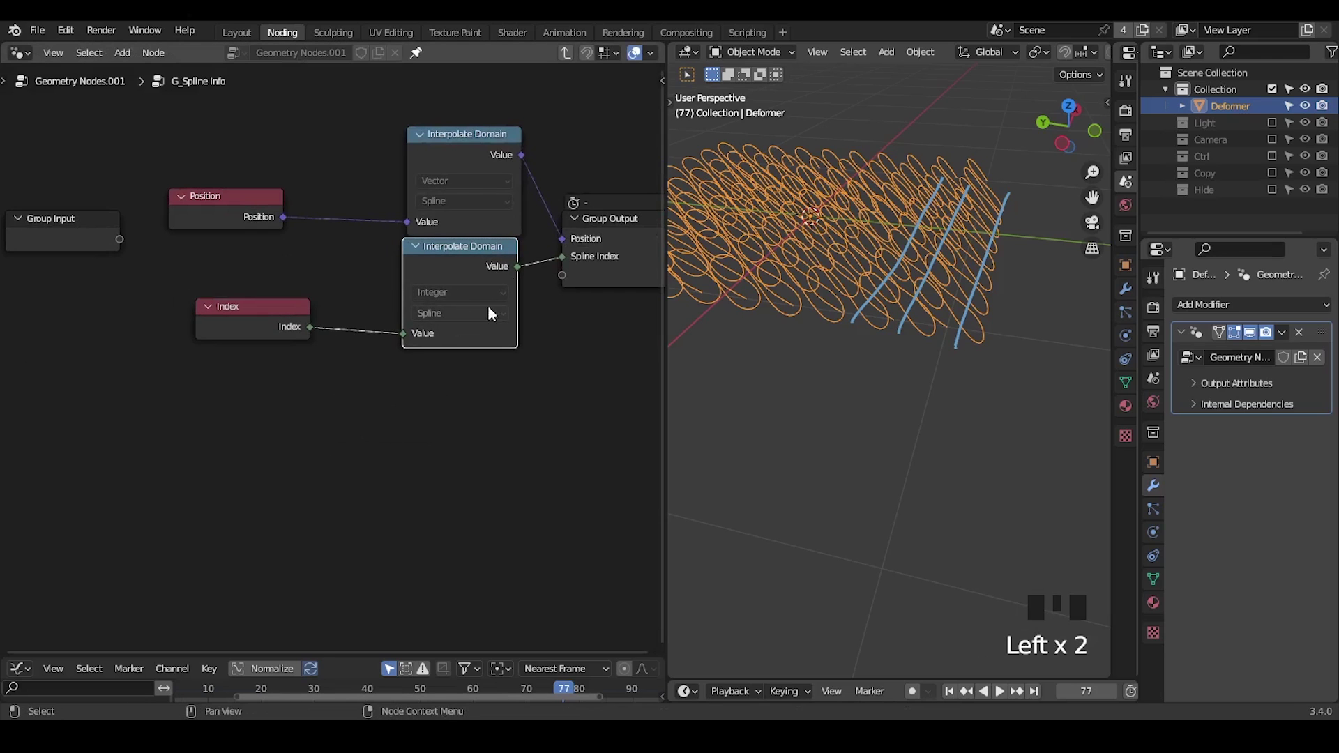
click(567, 53)
middle_drag(287, 350, 321, 322)
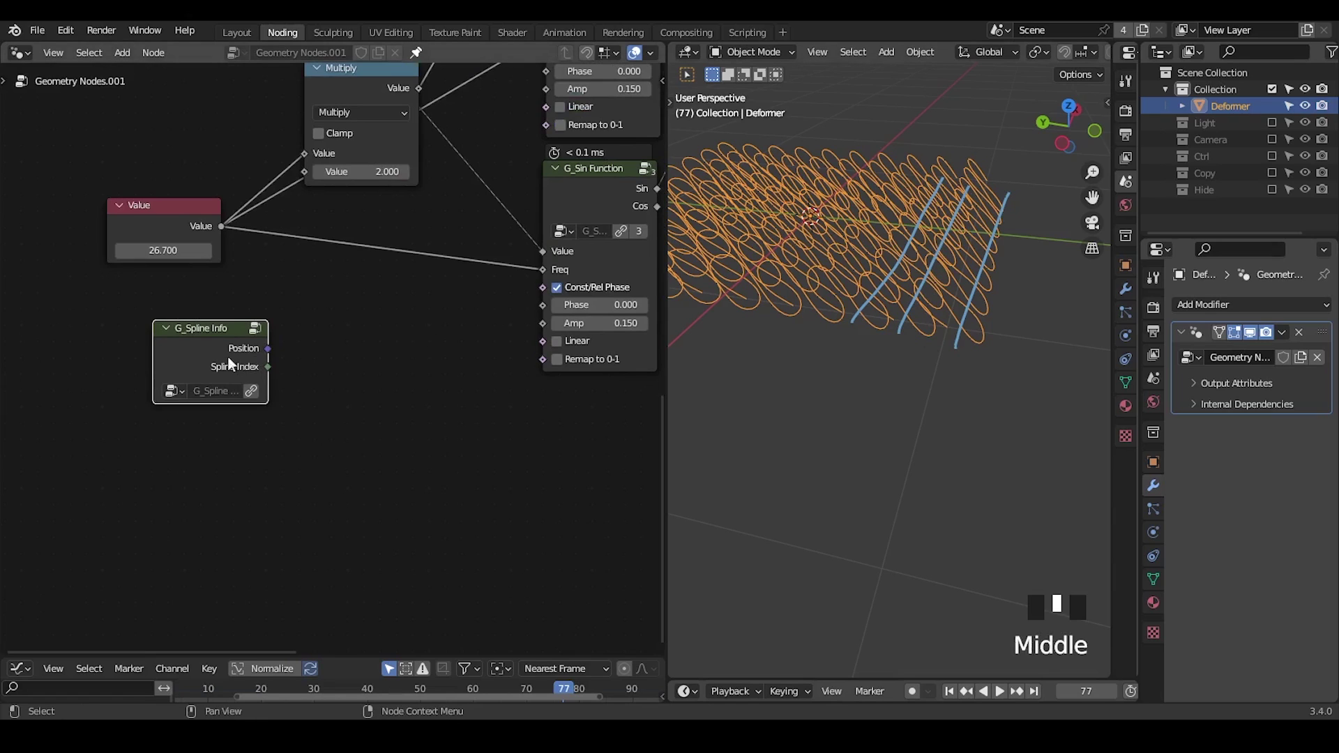
- Feed the G_Spline Info node's Spline Index into a new Modulo node with value 2 and move both nodes clear of the Phase input
mouse_move(230, 363)
mouse_down()
mouse_move(111, 381)
mouse_move(240, 387)
mouse_up()
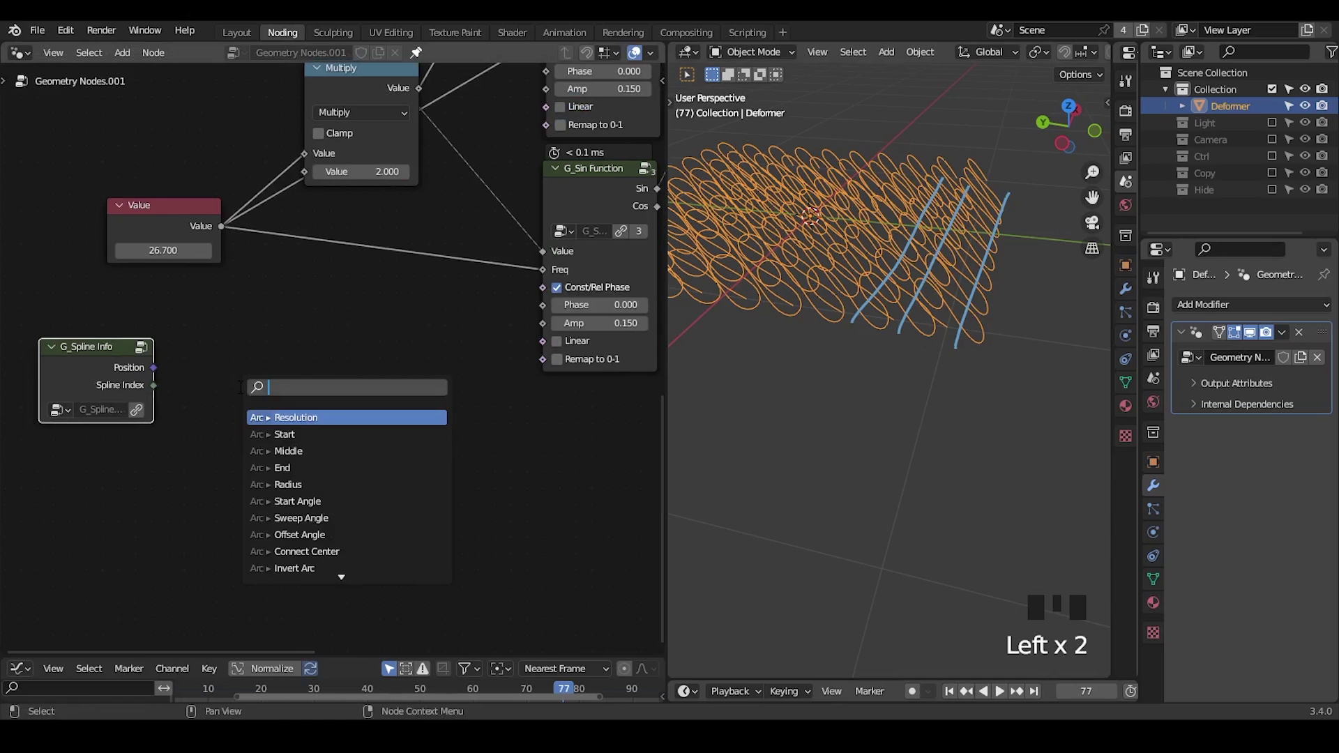
text(modulo)
key(Return)
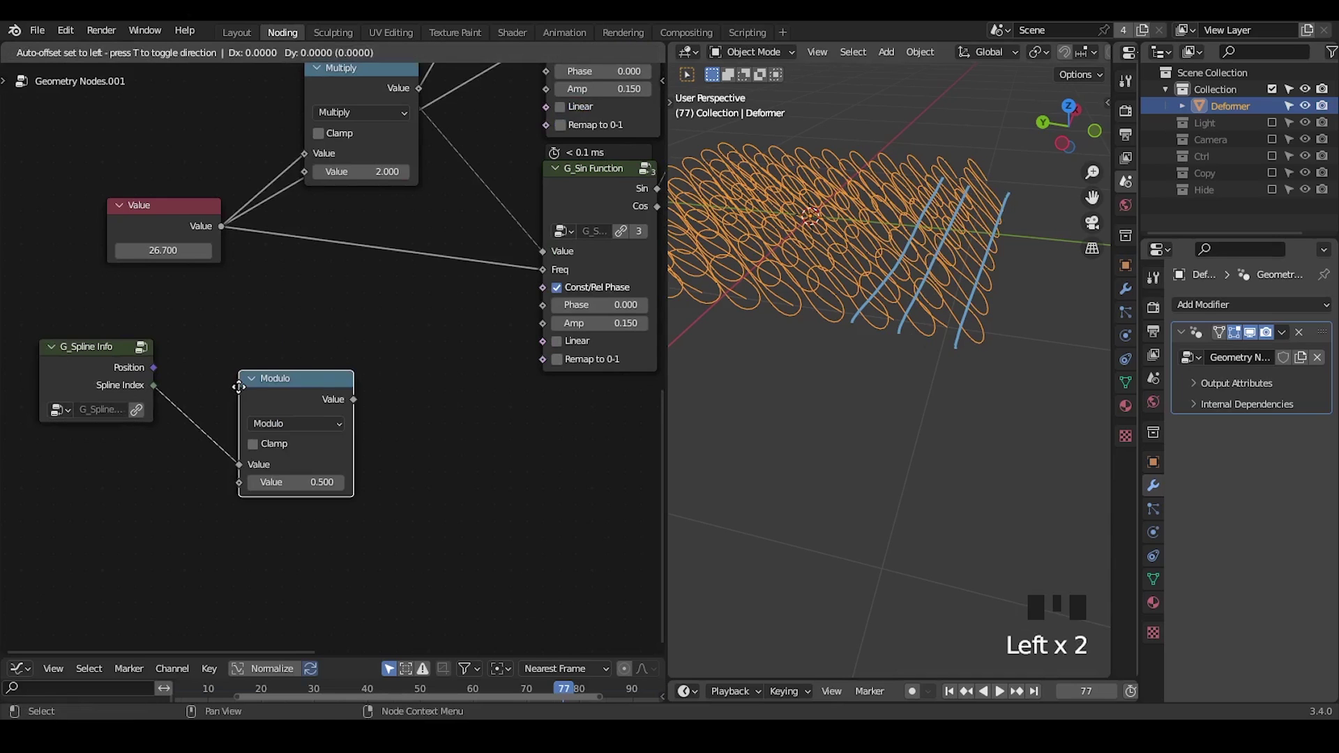
click(223, 323)
click(298, 433)
text(2)
key(Return)
middle_drag(289, 530, 353, 500)
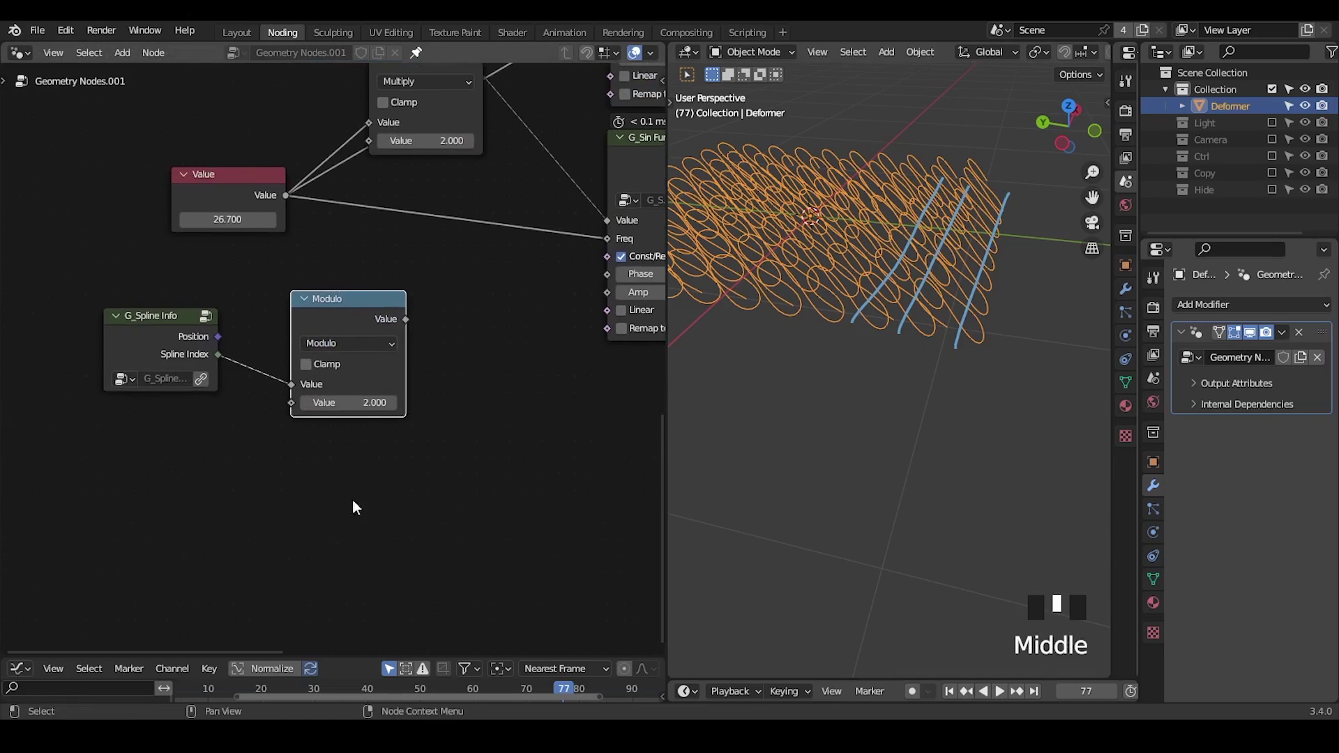
click(388, 302)
key(g)
click(230, 337)
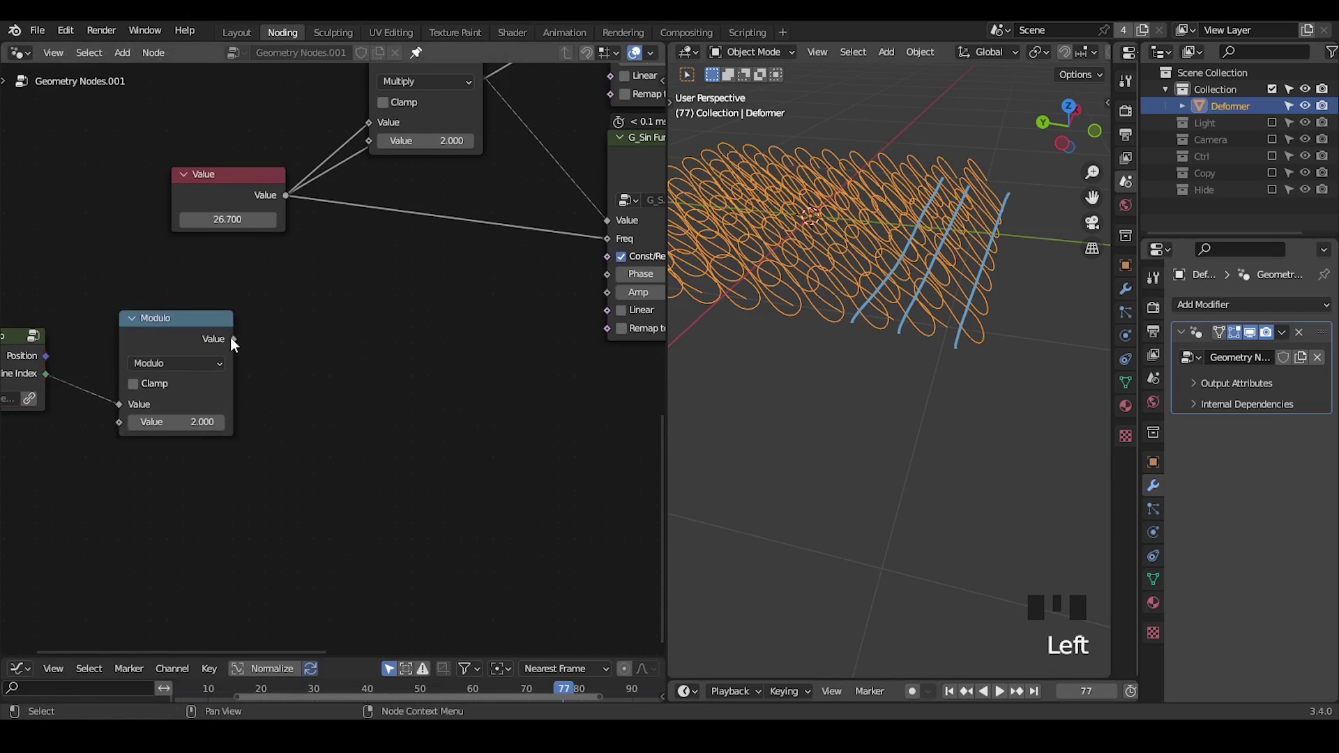
- Add a Math node set to Multiply after the Modulo and connect its output to the Phase of the G_Sin Function driving Z
drag(232, 339, 302, 357)
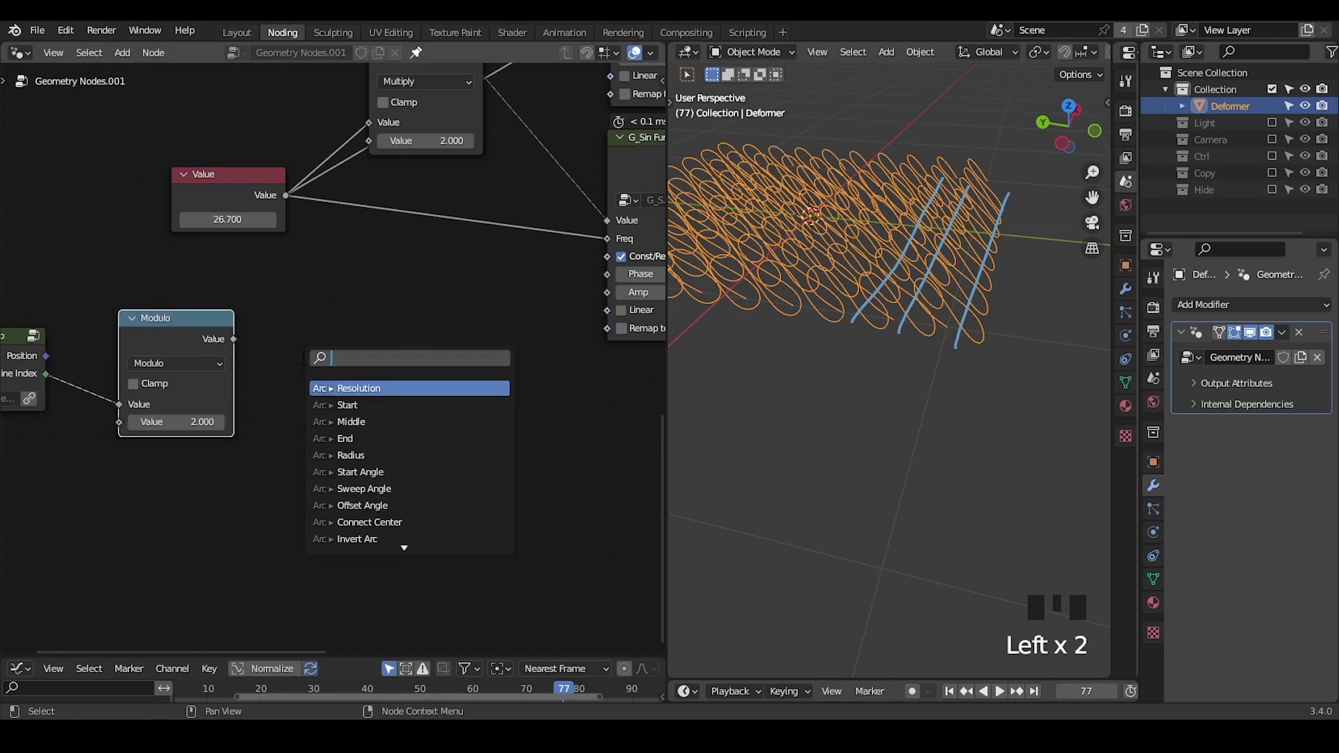
text(add)
key(Return)
click(350, 364)
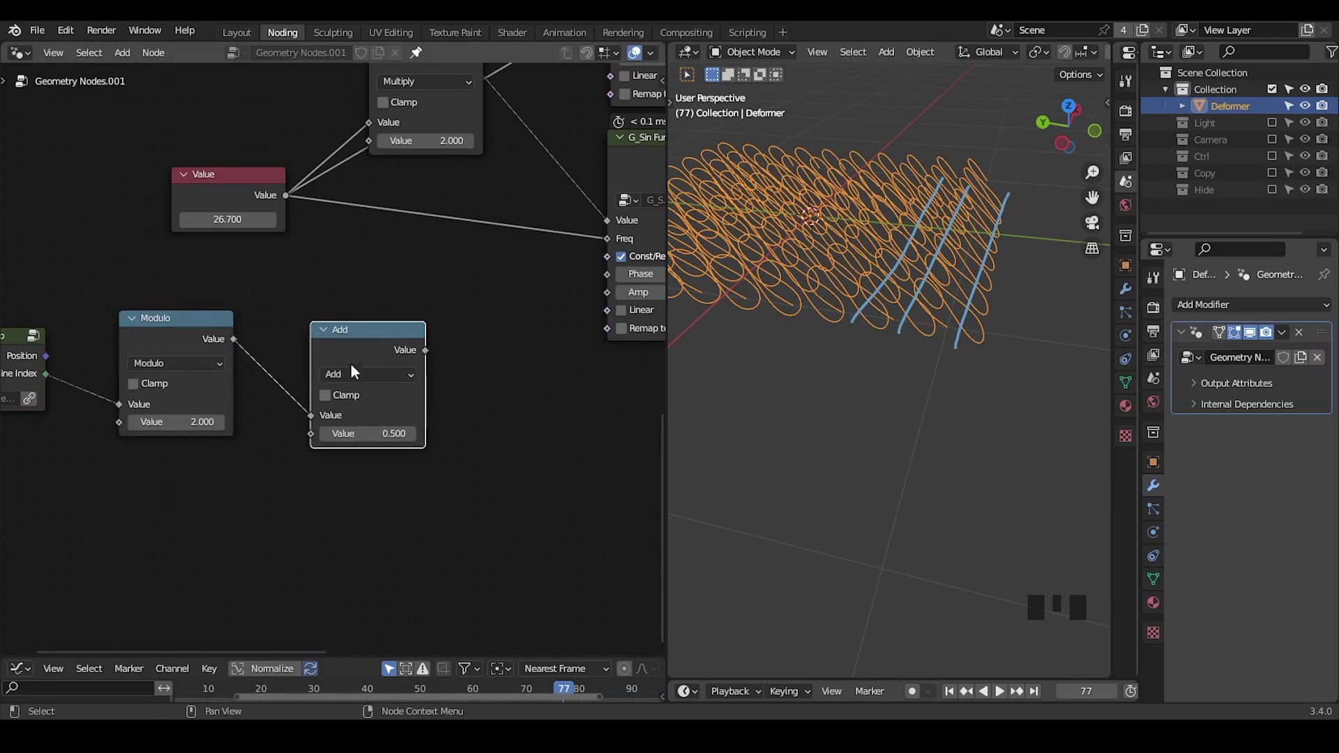
click(351, 371)
click(375, 455)
middle_drag(450, 252, 366, 276)
drag(341, 374, 523, 300)
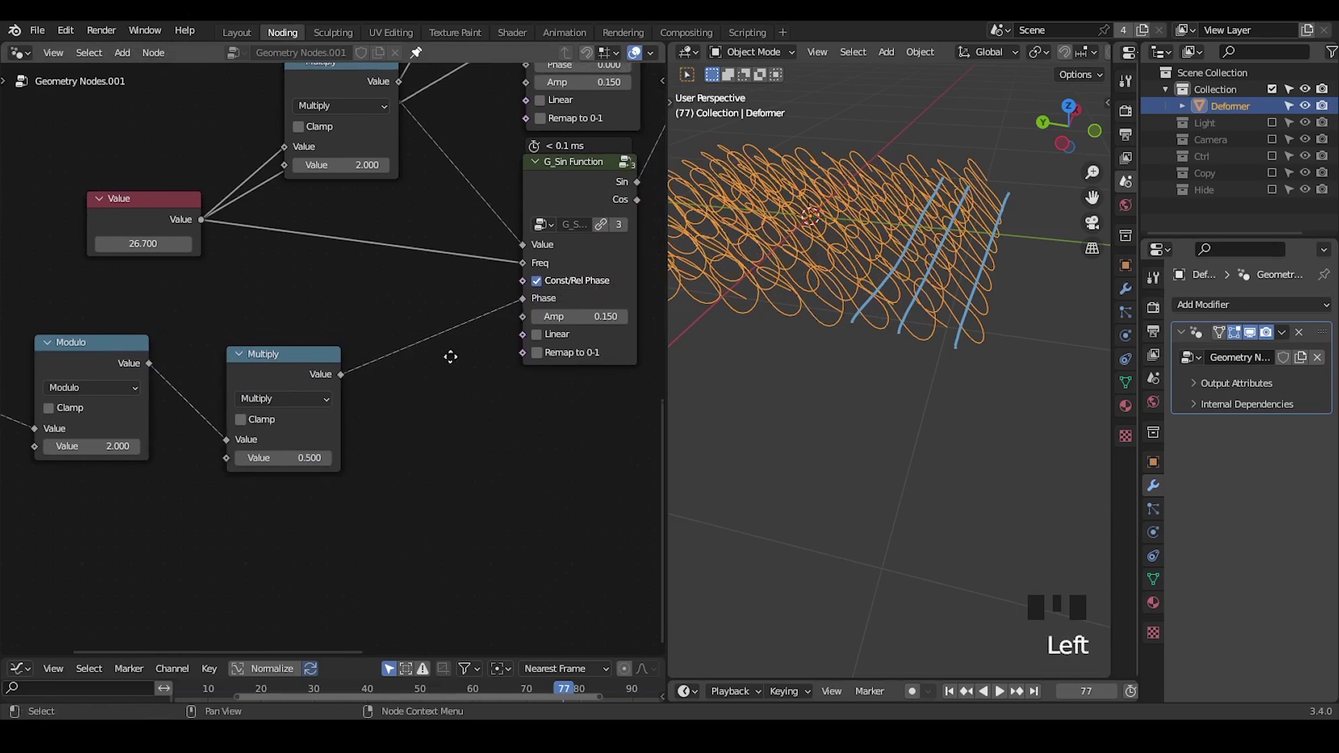
- Erase the diagonal annotation lines drawn across the loop rows
middle_drag(449, 368, 574, 294)
mouse_move(898, 278)
middle_down()
mouse_move(874, 272)
mouse_move(987, 183)
middle_up()
key(d)
right_drag(987, 183, 927, 368)
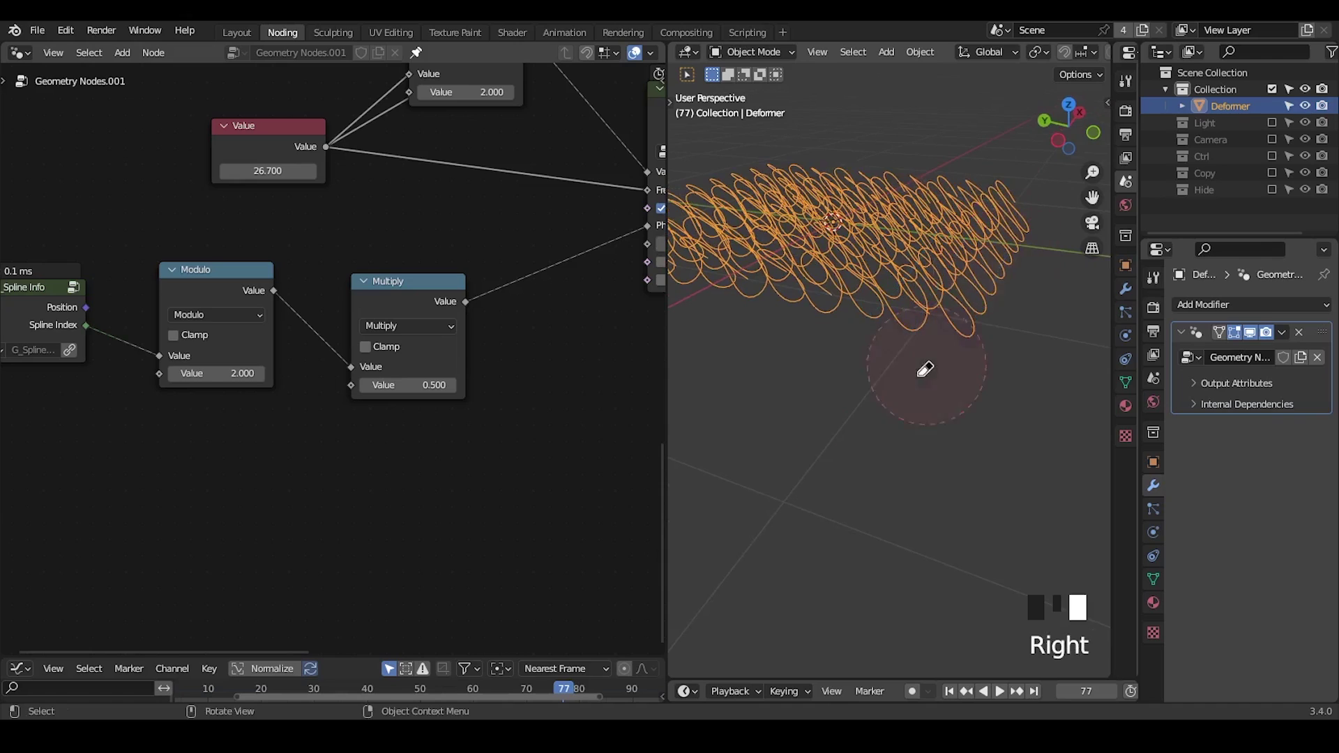
- Try an Amp of 0.060 on the G_Sin Function driving Z
mouse_move(927, 367)
middle_down()
mouse_move(955, 302)
mouse_move(1021, 318)
mouse_move(1023, 294)
mouse_move(997, 313)
middle_up()
middle_drag(496, 281, 493, 262)
mouse_move(553, 252)
shift+mouse_down()
mouse_move(529, 253)
mouse_move(553, 258)
shift+mouse_up()
middle_drag(333, 360, 402, 327)
middle_drag(849, 373, 852, 339)
- Set the Multiply node feeding Phase to 3 and the Amp of the G_Sin Function driving Z to 0.030
click(317, 361)
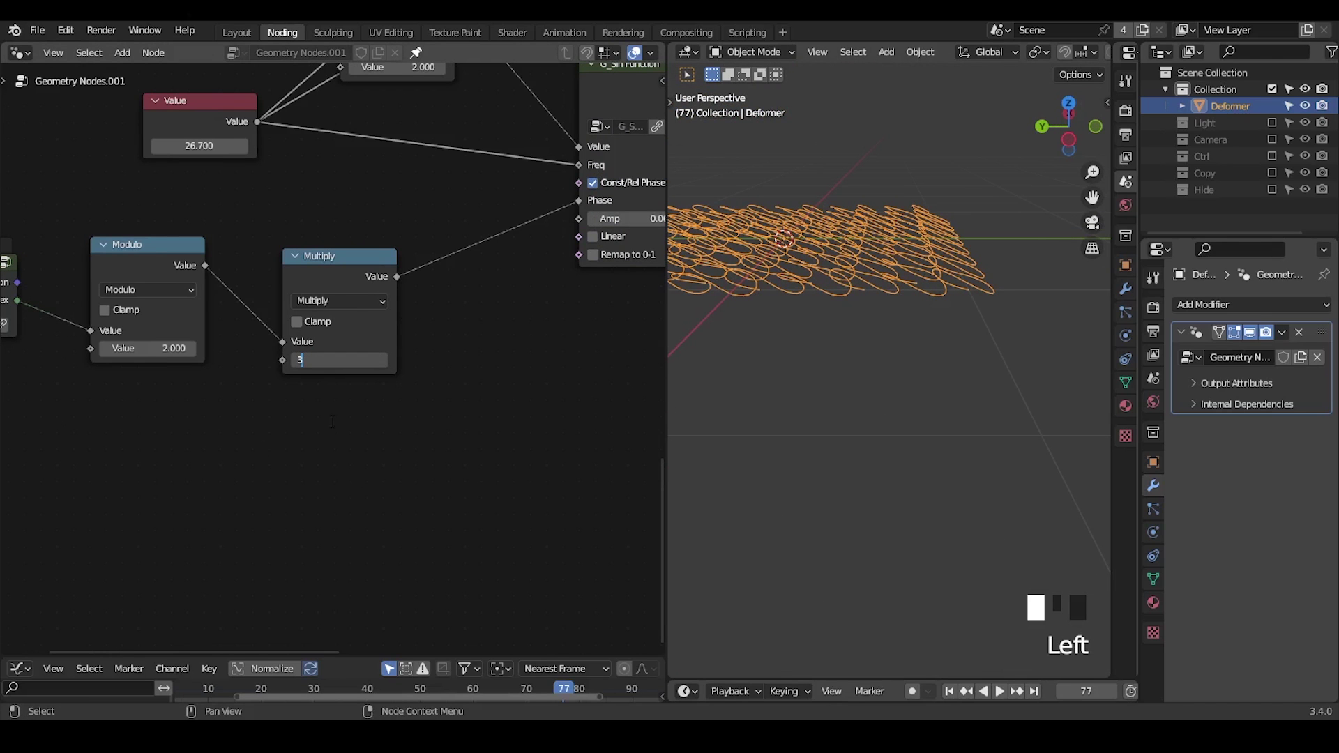
text(3)
key(Return)
mouse_move(880, 353)
middle_down()
mouse_move(902, 365)
mouse_move(884, 281)
mouse_move(896, 345)
middle_up()
middle_drag(559, 222, 493, 283)
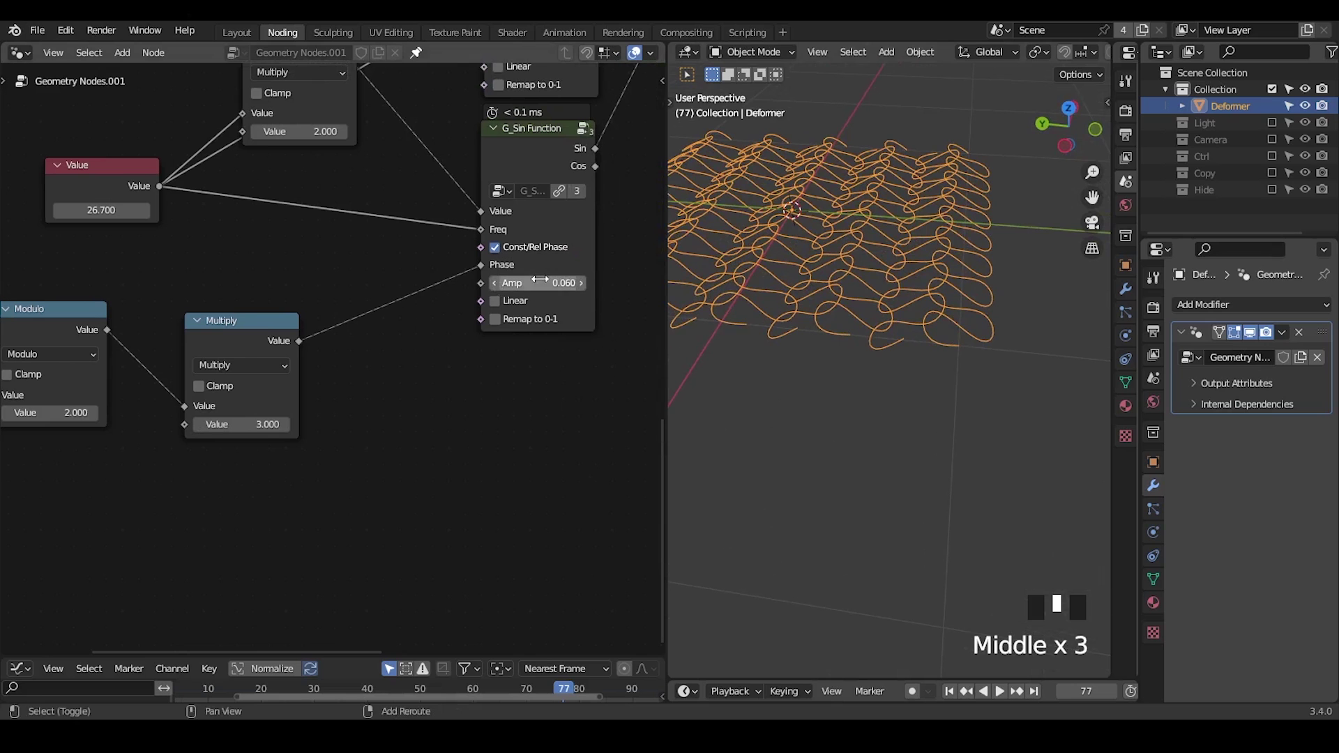
shift+drag(540, 279, 514, 279)
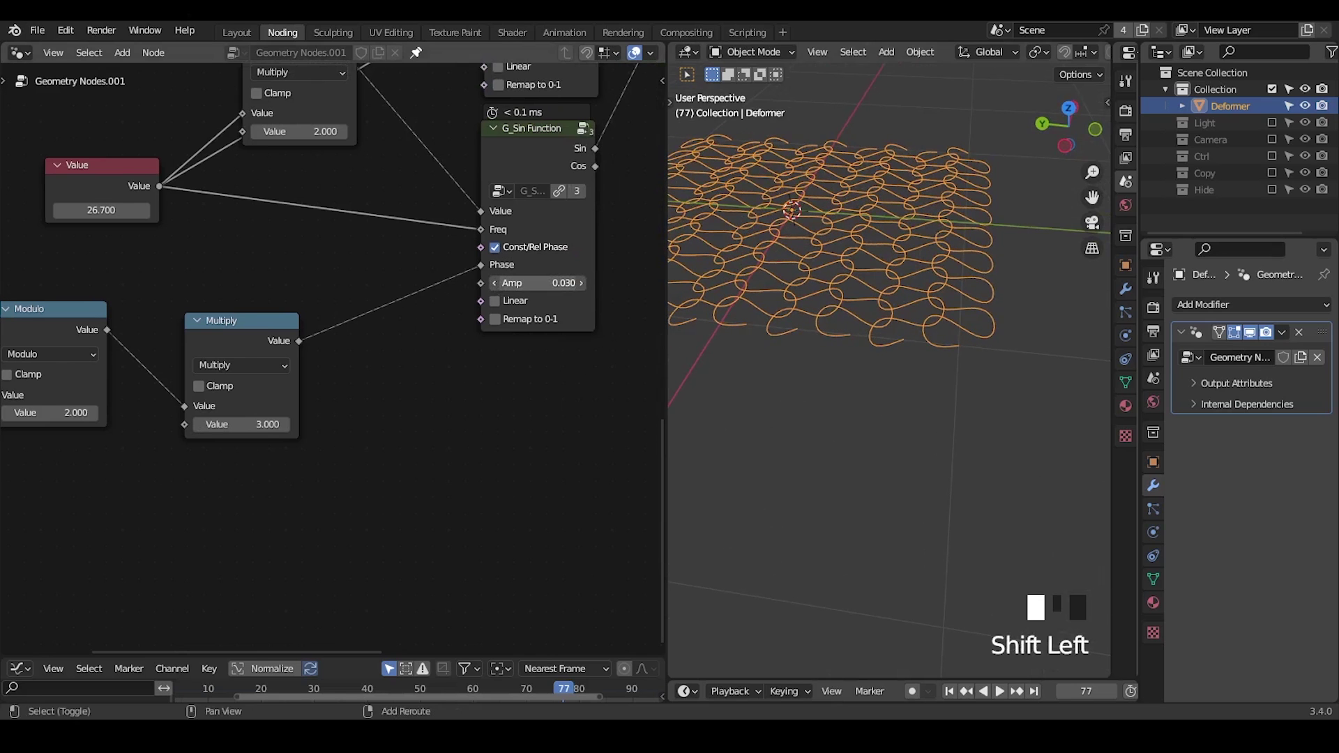
middle_drag(933, 348, 887, 328)
- Move the Group Output away from Set Position and relocate the Object Info and G_UV Deformer nodes below it
middle_drag(502, 247, 122, 402)
ctrl+middle_drag(331, 296, 300, 348)
middle_drag(410, 274, 239, 402)
drag(453, 277, 546, 243)
drag(342, 434, 212, 552)
key(g)
click(474, 427)
- Insert a G_Bevel Curve node between Set Position and Group Output and set its Radius to 0.02 m
key(ctrl+a)
text(beve)
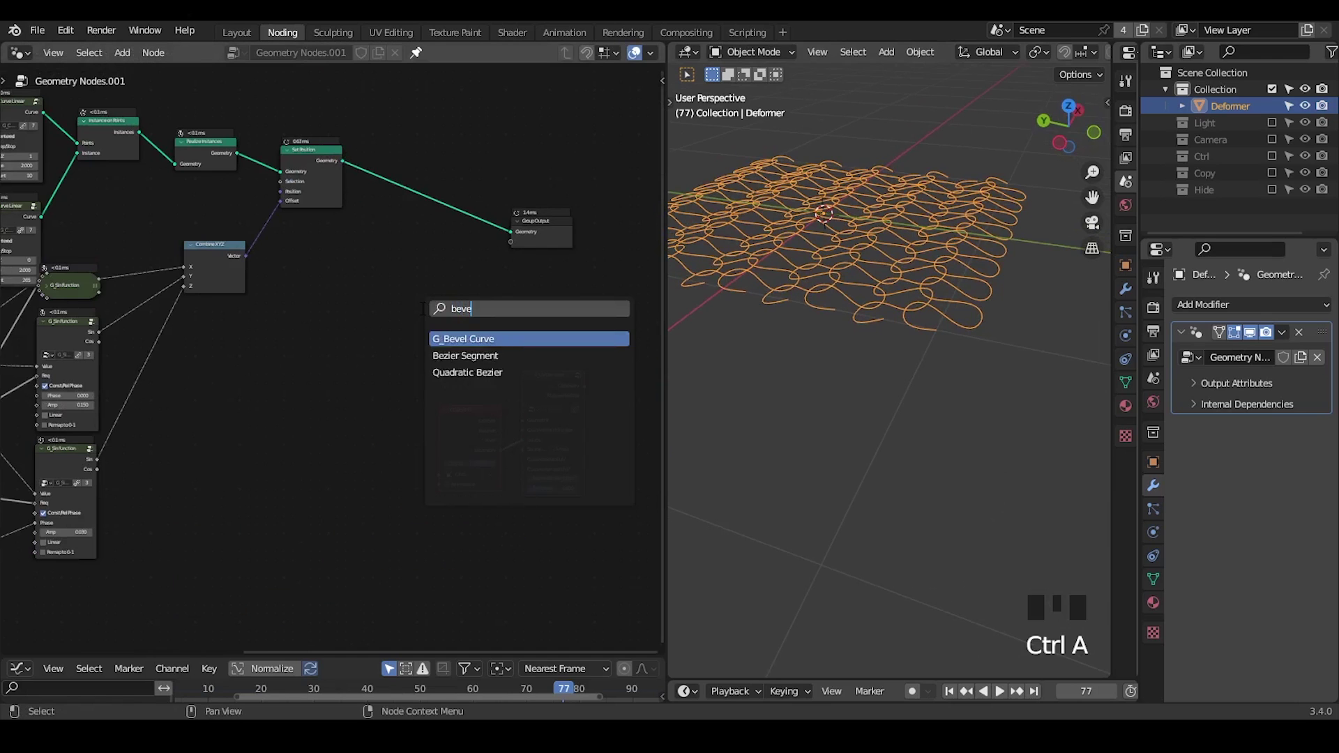
key(Return)
click(366, 174)
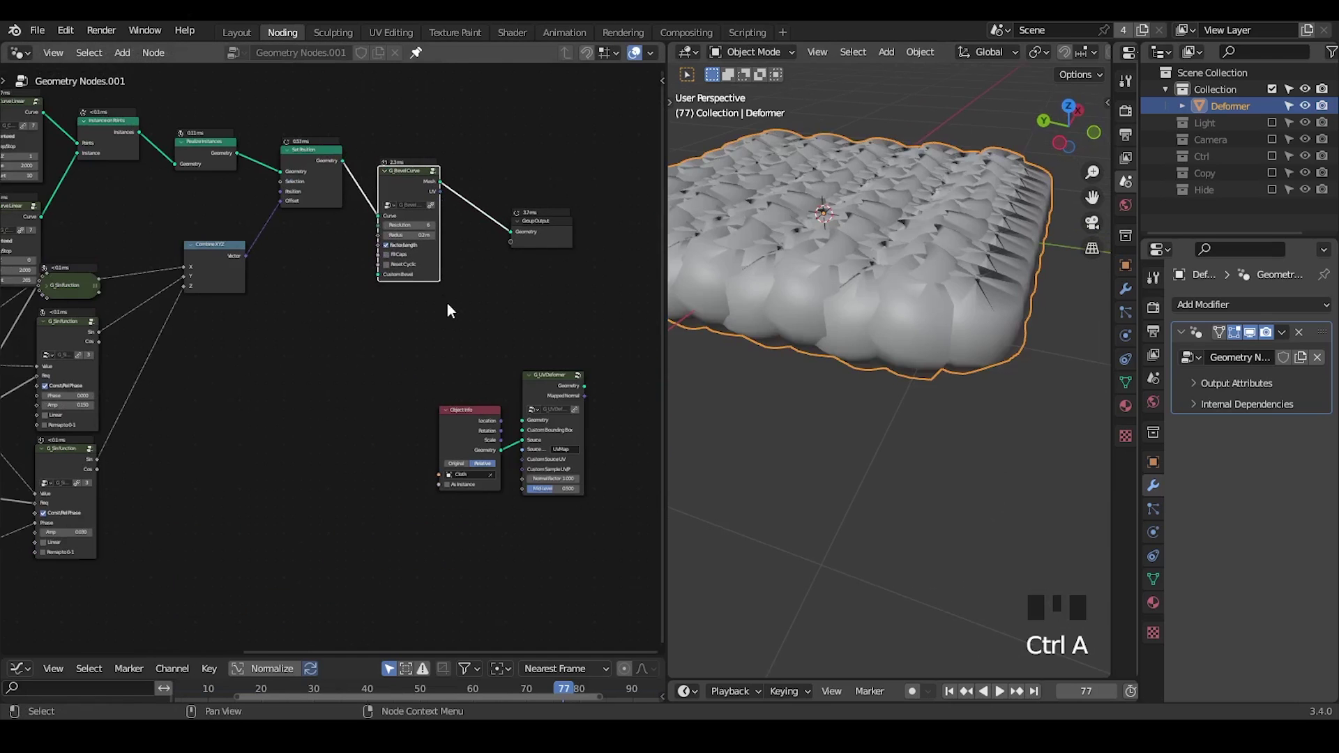
mouse_move(413, 235)
shift+mouse_down()
mouse_move(377, 235)
mouse_move(390, 235)
shift+mouse_up()
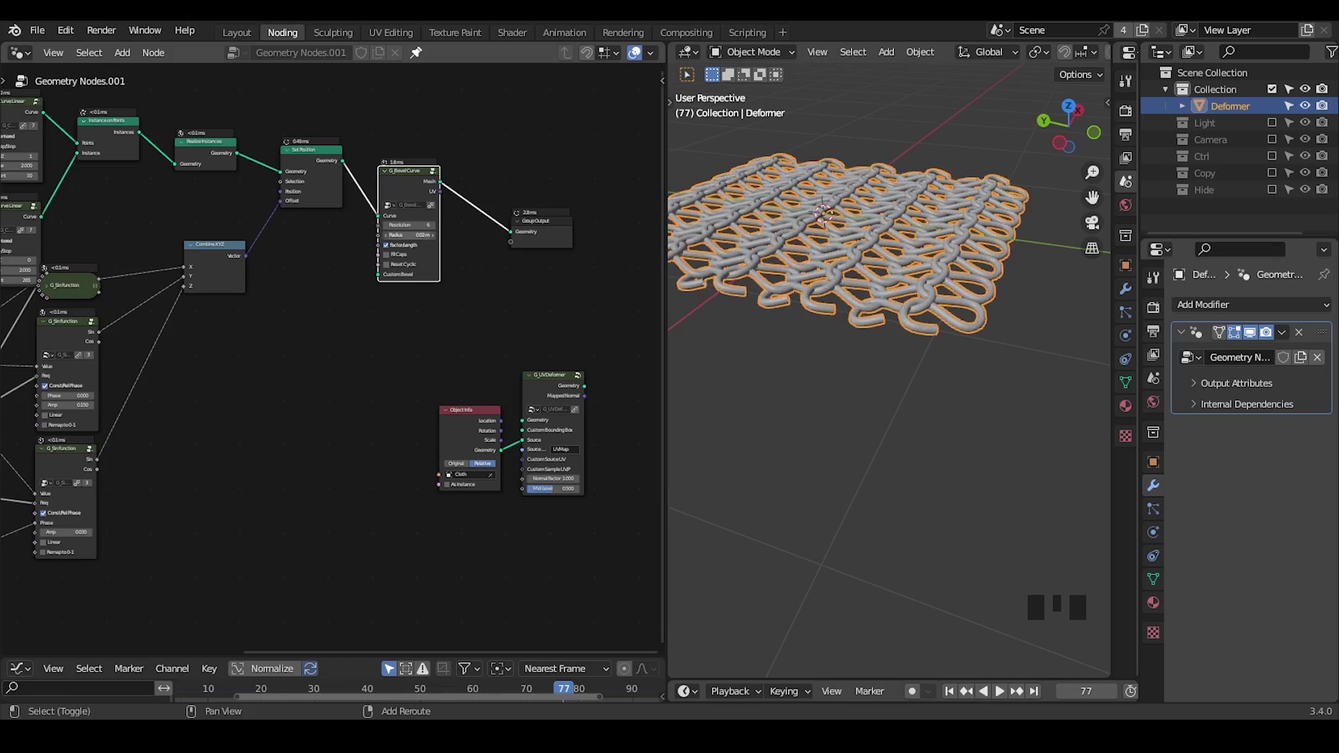
shift+middle_drag(751, 233, 818, 247)
- Arrange the Object Info and G_UV Deformer nodes below G_Bevel Curve and shift the Group Output further along
middle_drag(512, 350, 393, 330)
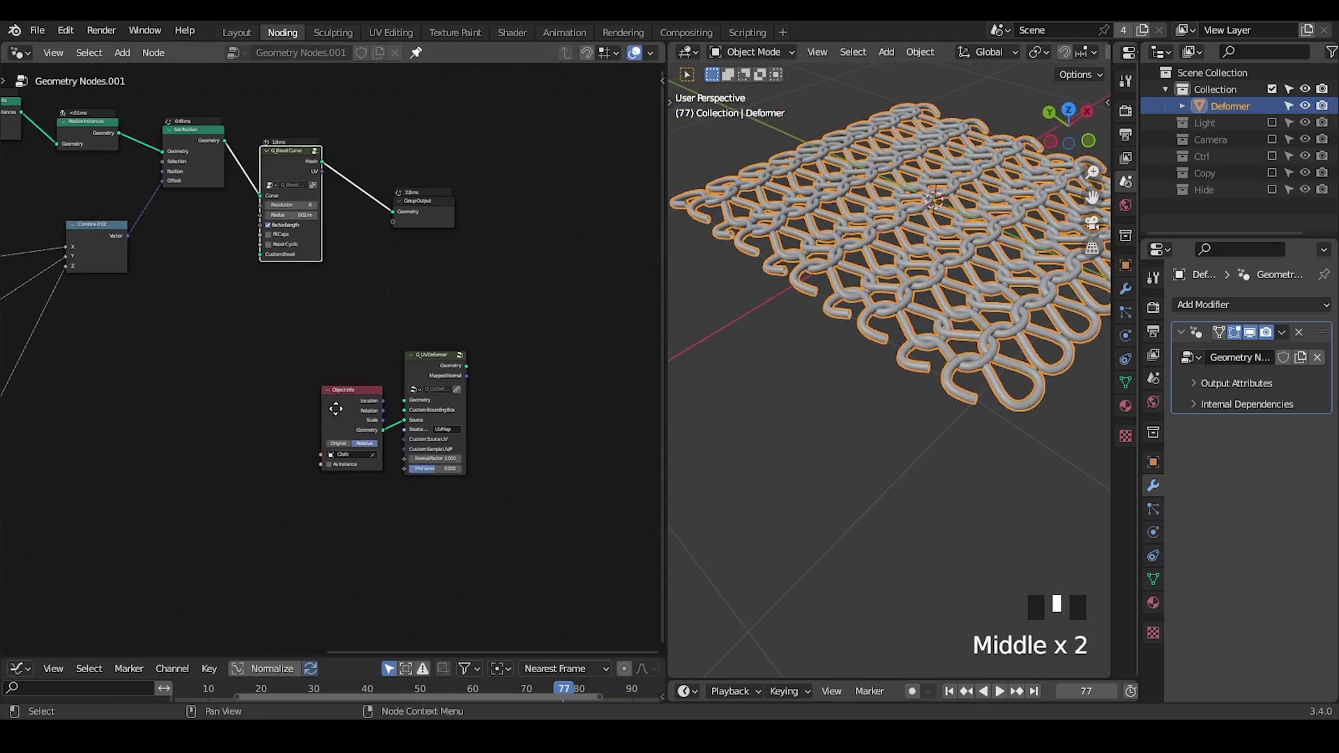
drag(336, 408, 144, 317)
drag(434, 356, 367, 261)
drag(438, 206, 560, 189)
drag(167, 310, 234, 311)
drag(353, 270, 381, 273)
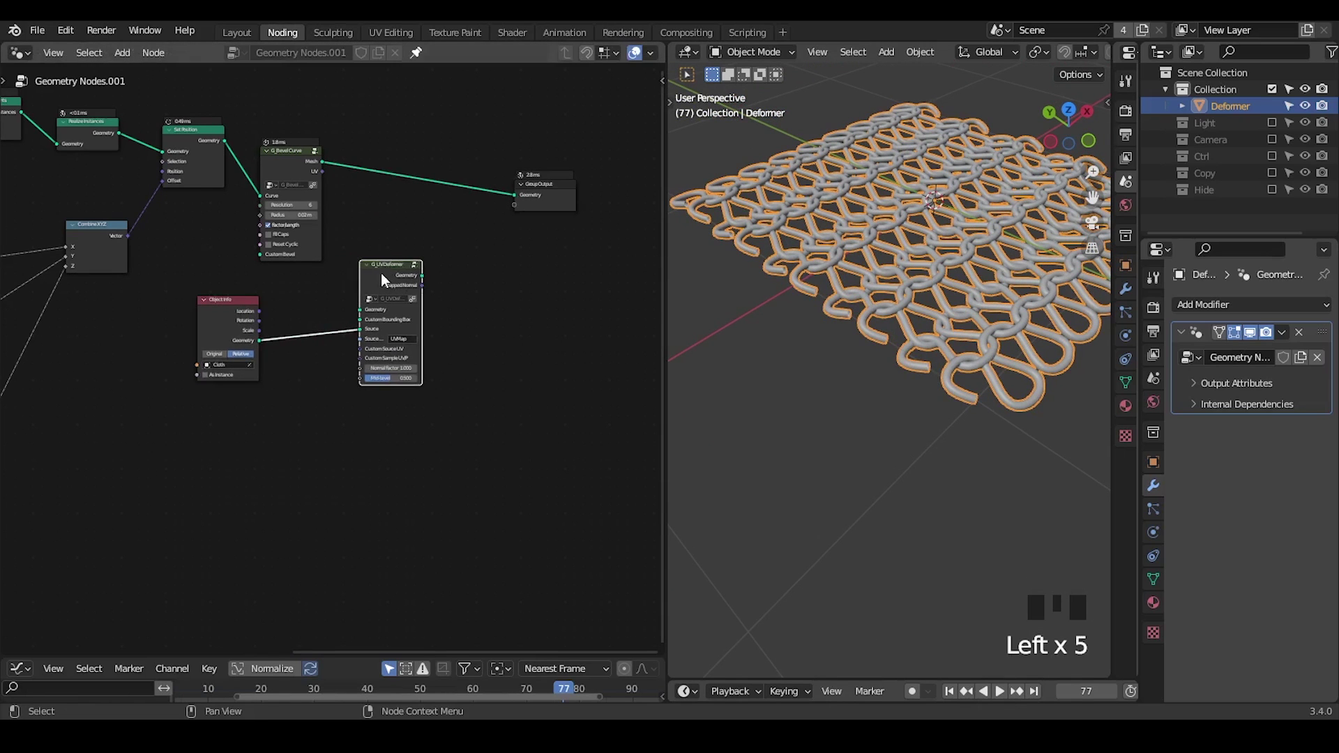
- Route the G_Bevel Curve Mesh into the G_UV Deformer's Geometry and connect the deformer's Geometry to the Group Output
ctrl+middle_drag(381, 274, 302, 133)
alt+right_drag(290, 90, 390, 249)
middle_drag(408, 245, 321, 292)
drag(321, 292, 358, 258)
alt+shift+click(405, 257)
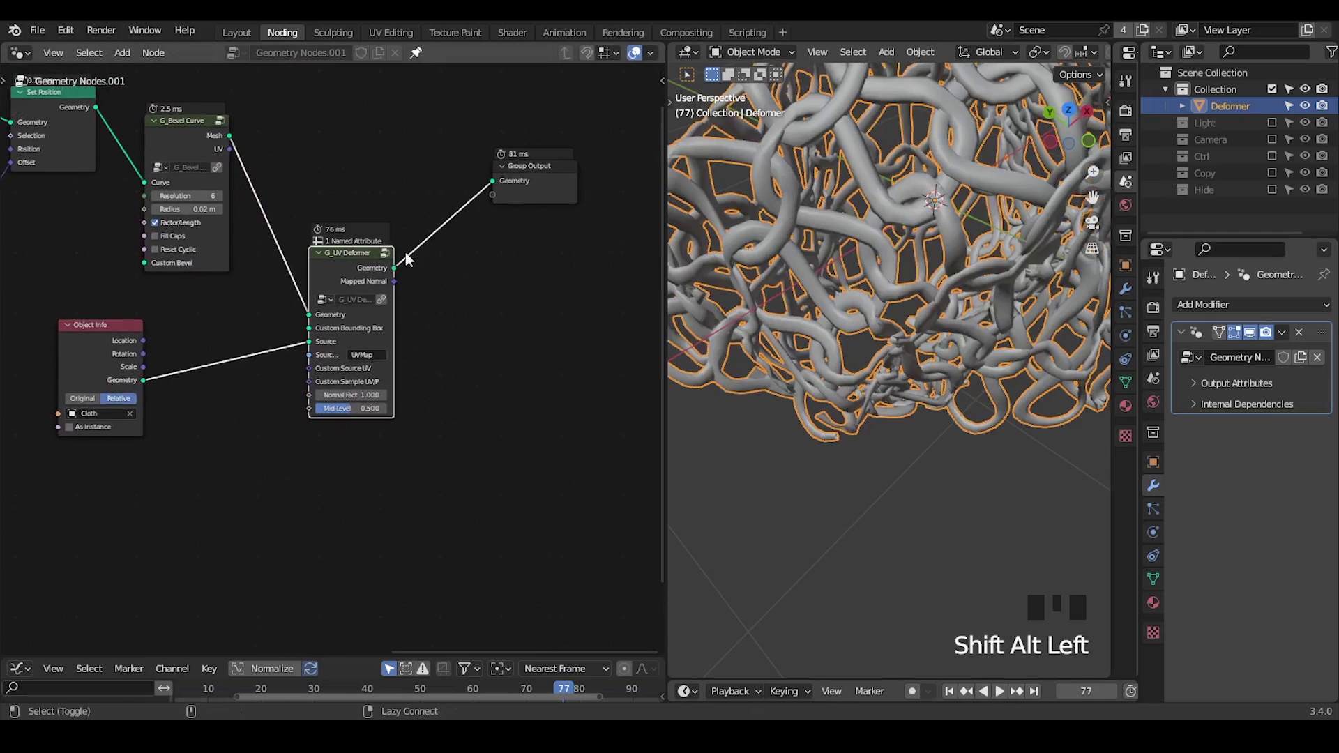
ctrl+middle_drag(898, 283, 904, 342)
- Play the cloth animation from frame 1, stop at frame 41 and inspect the draped loops
click(950, 692)
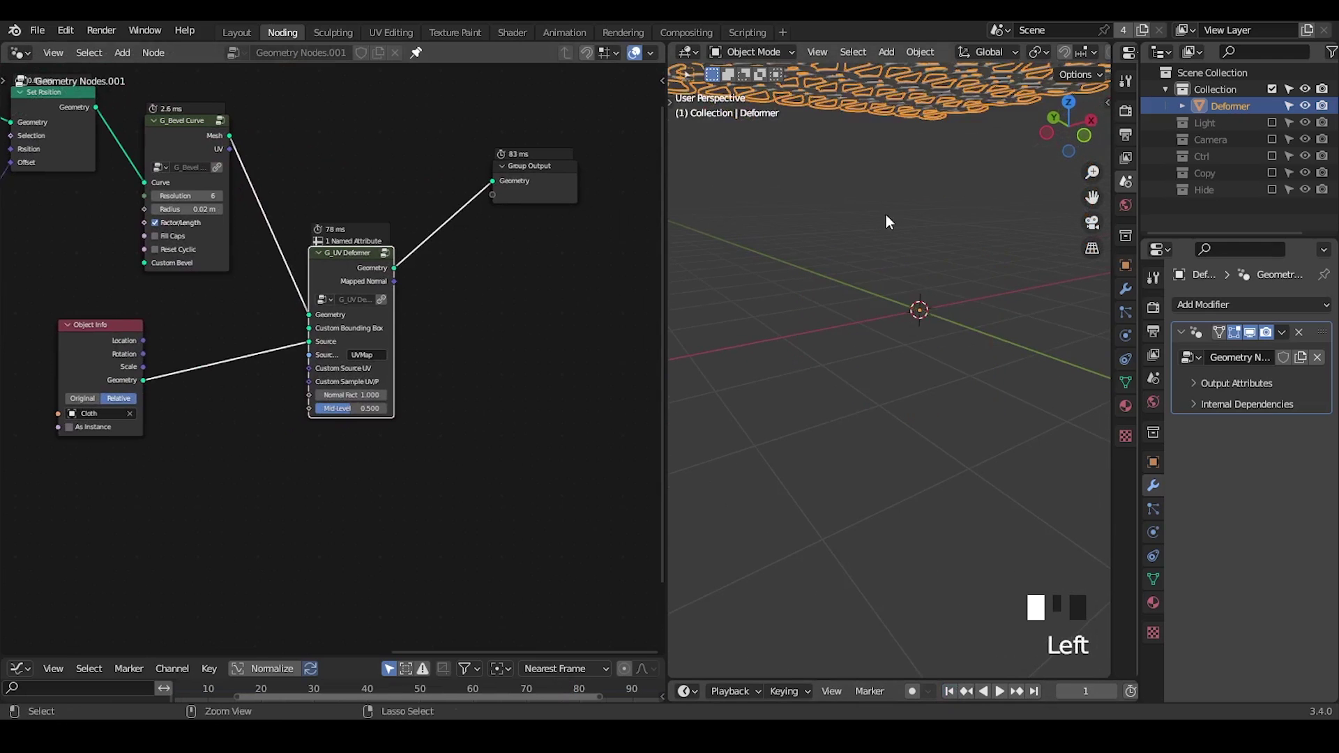
ctrl+middle_drag(885, 212, 847, 307)
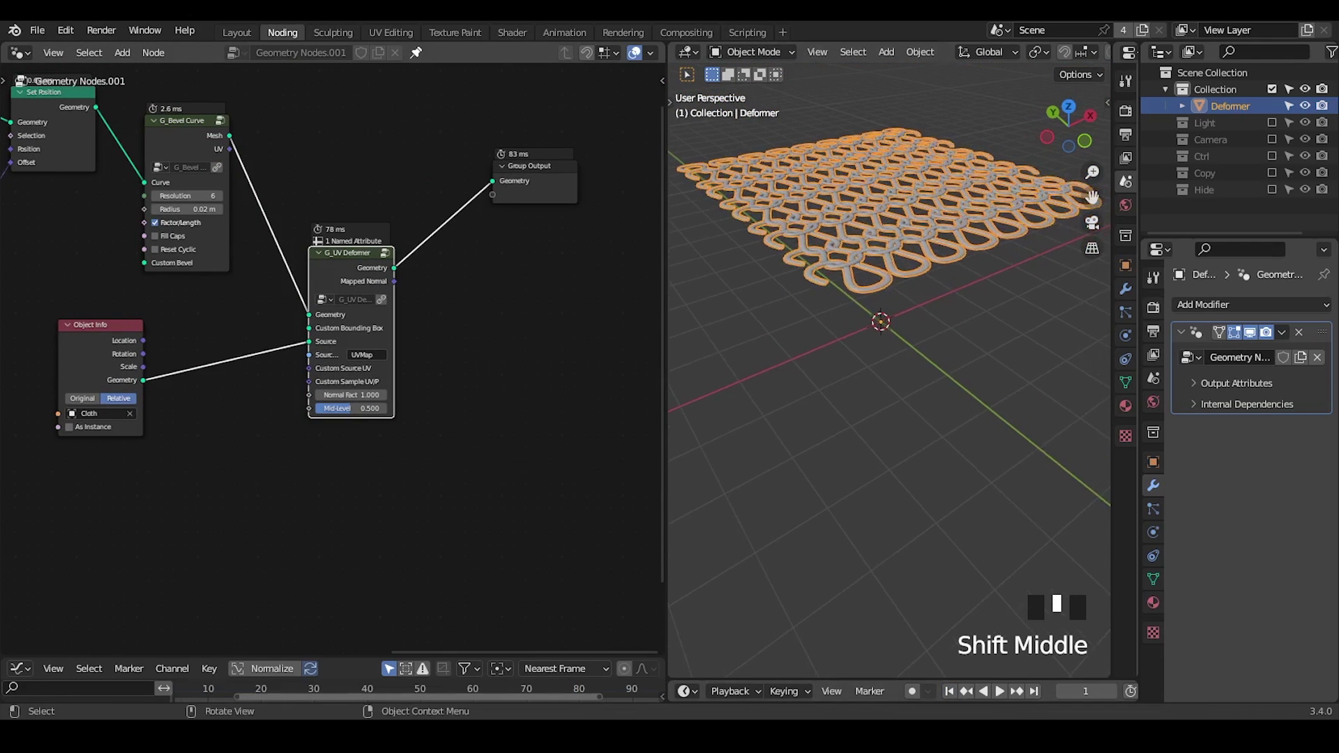
click(1000, 692)
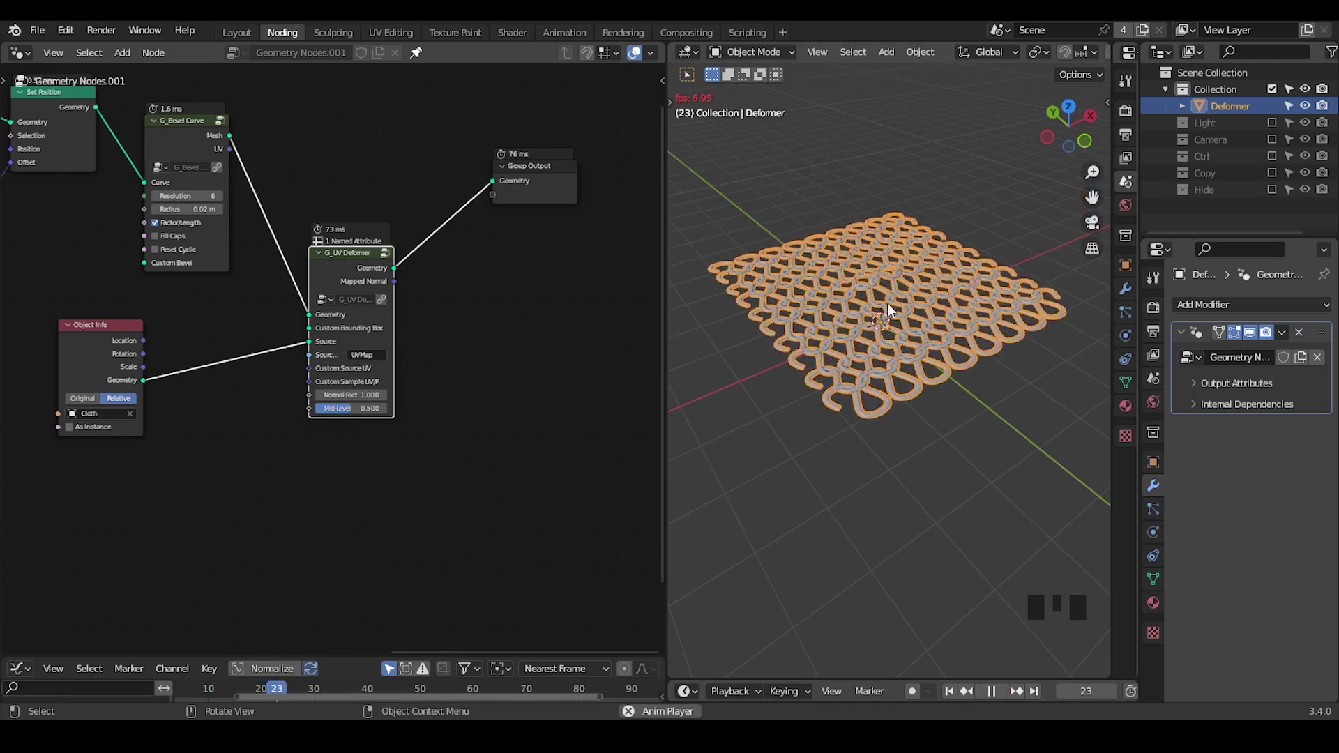
click(999, 691)
middle_drag(928, 419, 889, 371)
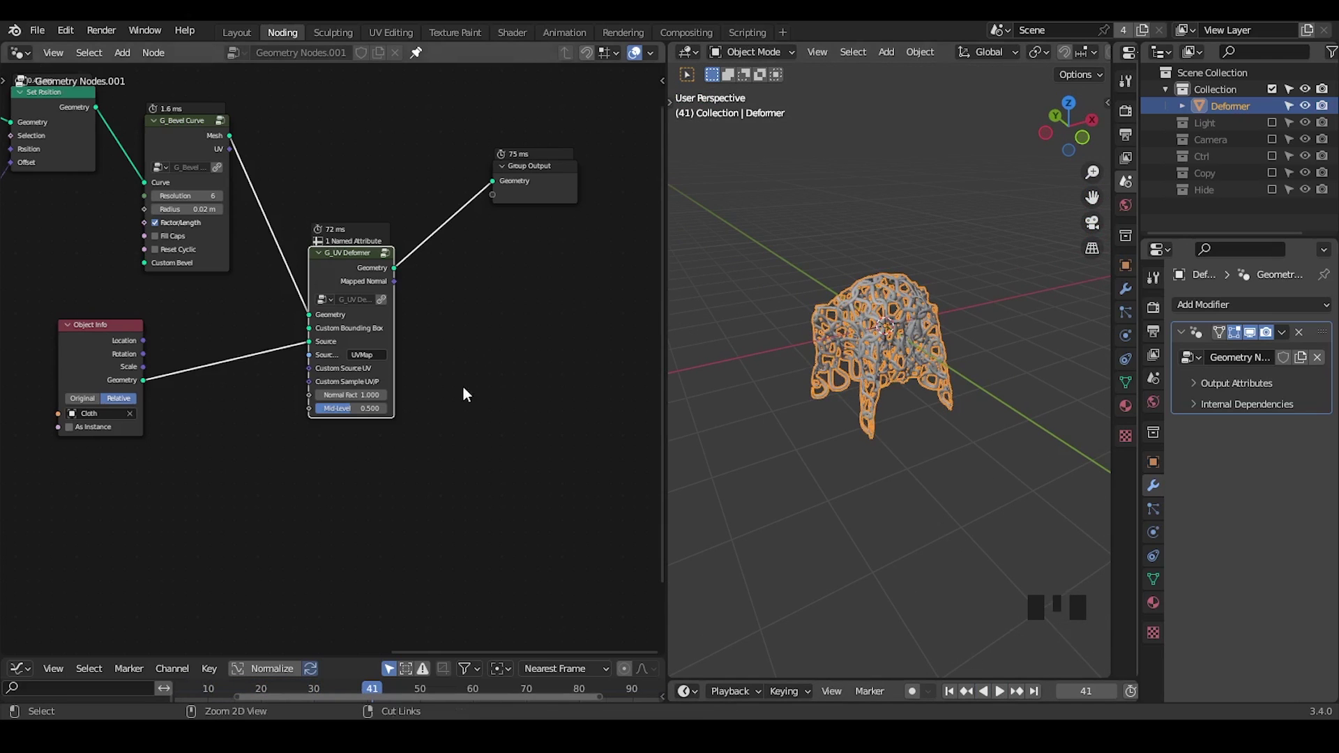
- Mark a spot near the top of the draped mesh with an annotation and erase it
ctrl+middle_drag(463, 388, 844, 308)
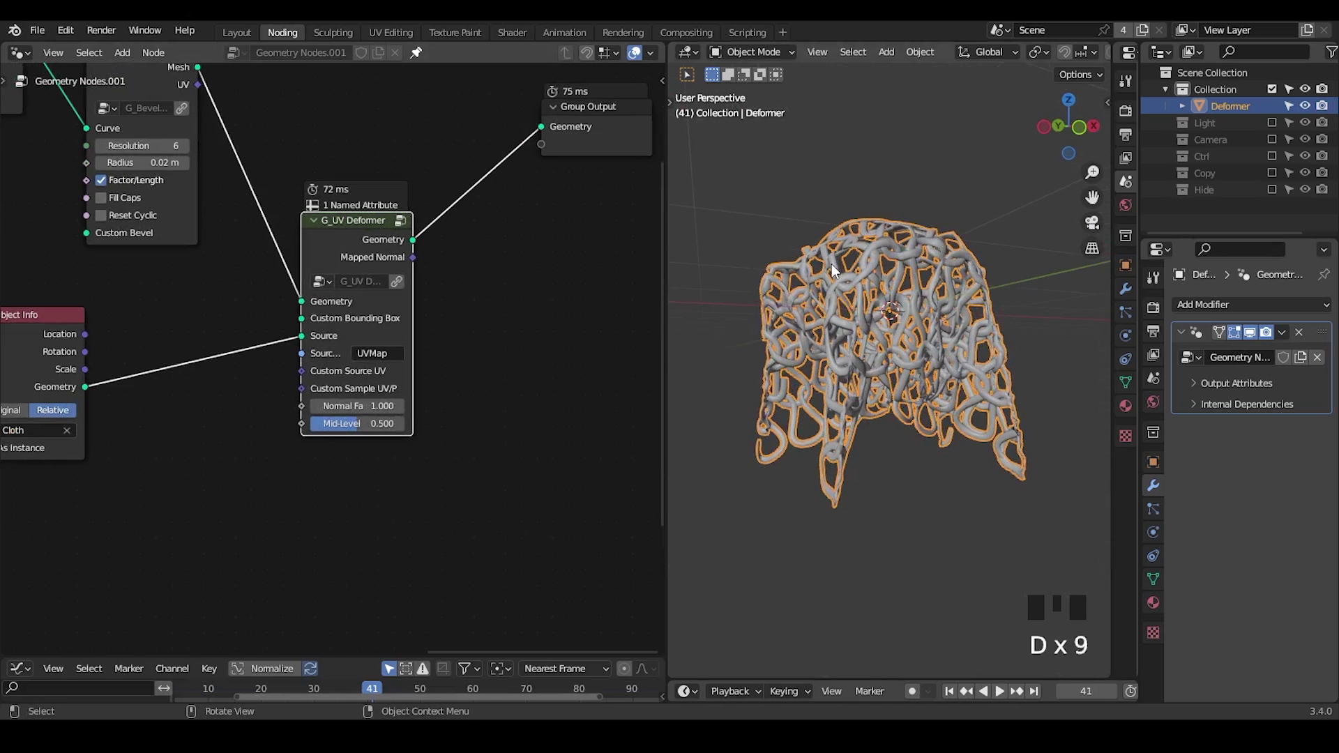
drag(840, 267, 839, 269)
right_drag(838, 269, 846, 270)
- Move G_Bevel Curve between the G_UV Deformer and Group Output so it bevels the deformed curves, and set its Radius to 0.03 m
middle_drag(139, 147, 201, 276)
drag(203, 202, 484, 300)
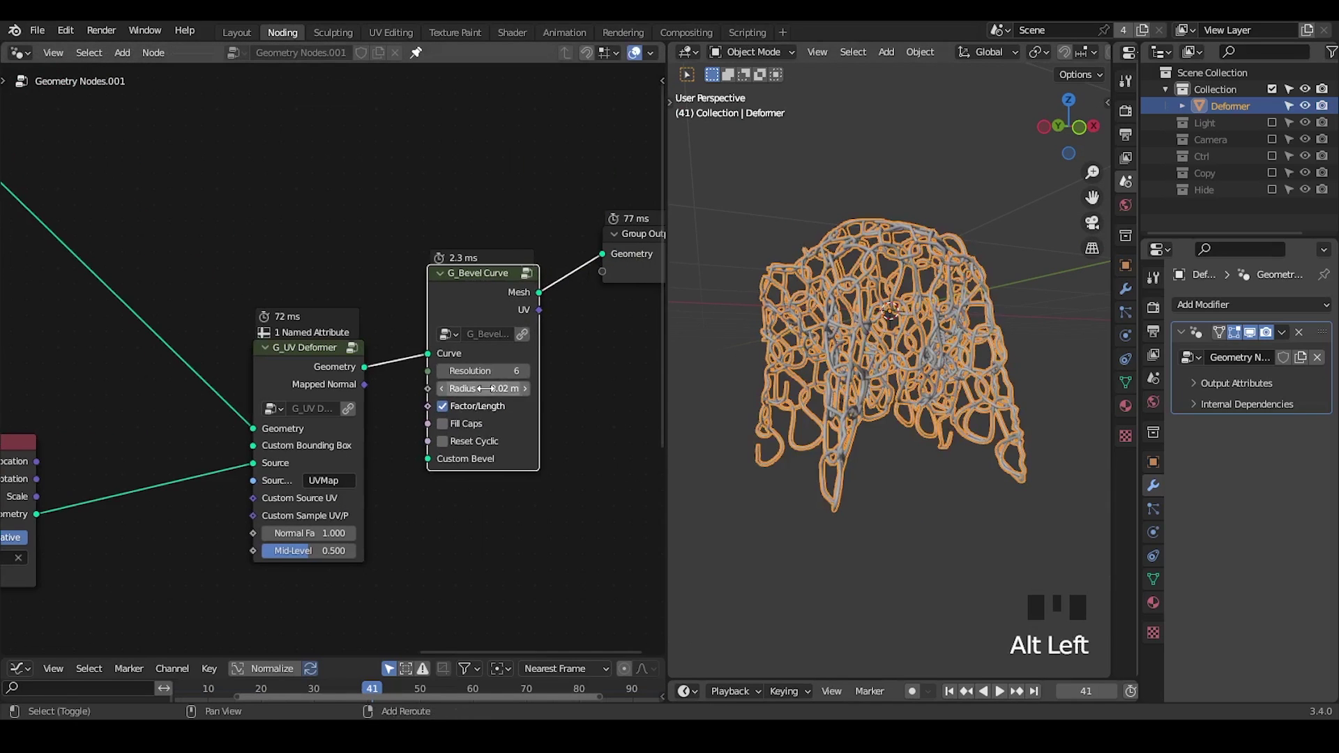
mouse_move(487, 389)
shift+mouse_down()
mouse_move(520, 388)
mouse_move(487, 389)
mouse_move(502, 388)
shift+mouse_up()
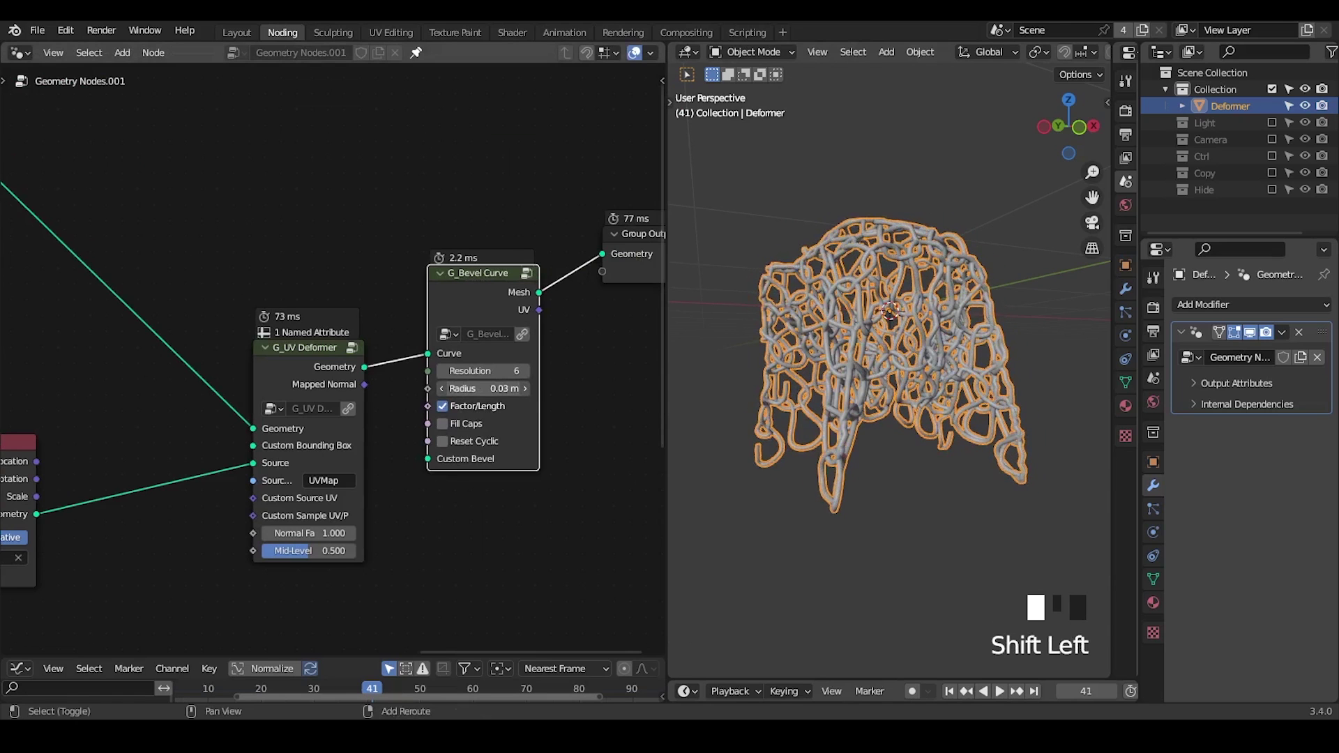
- Examine the thickness of the draped loops, then return to frame 1 and view the flat knit pattern
middle_drag(928, 335, 868, 298)
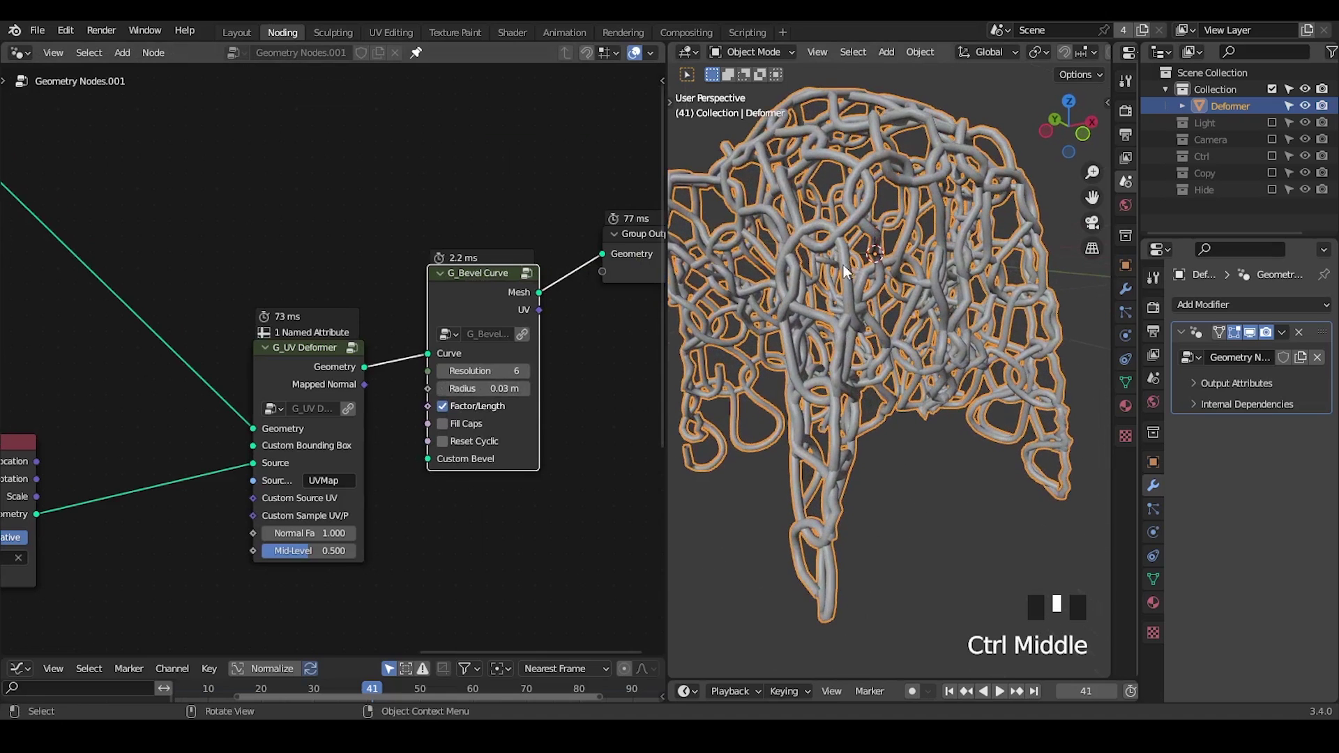
ctrl+middle_drag(872, 202, 876, 290)
click(950, 690)
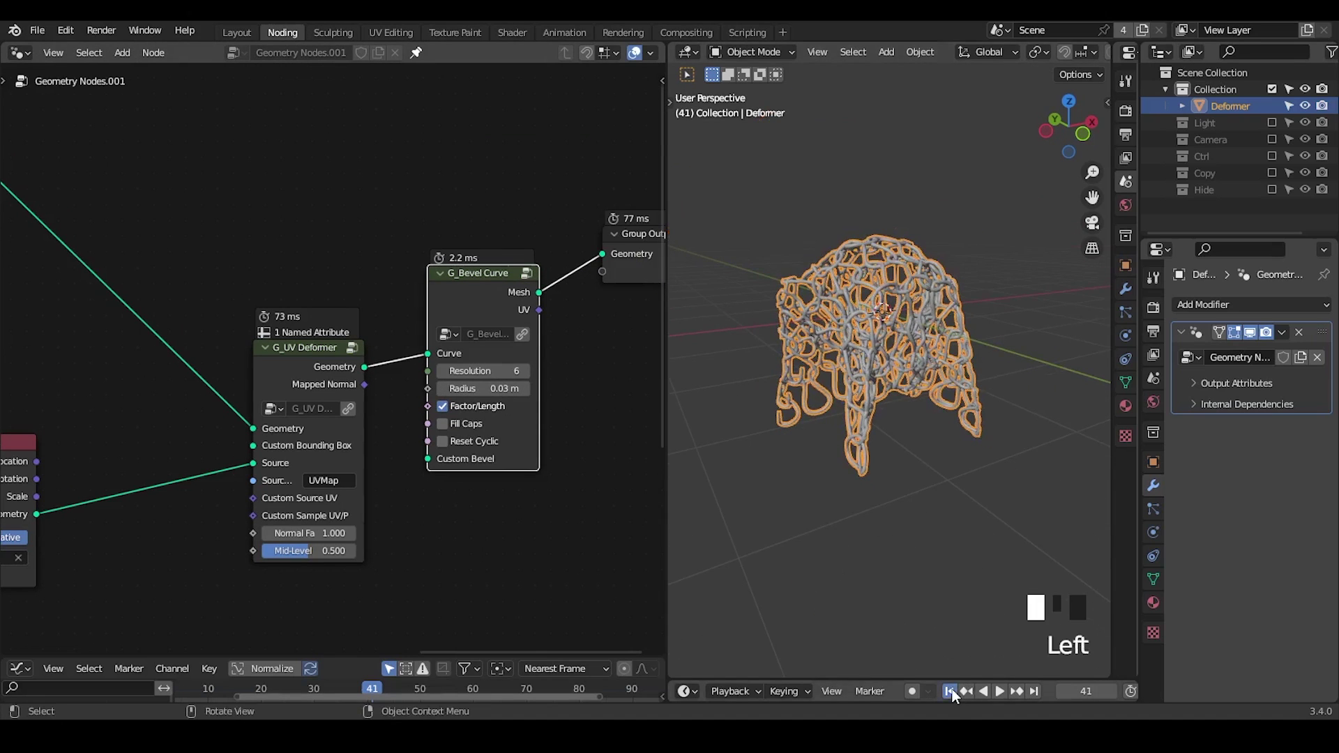
middle_drag(810, 233, 836, 260)
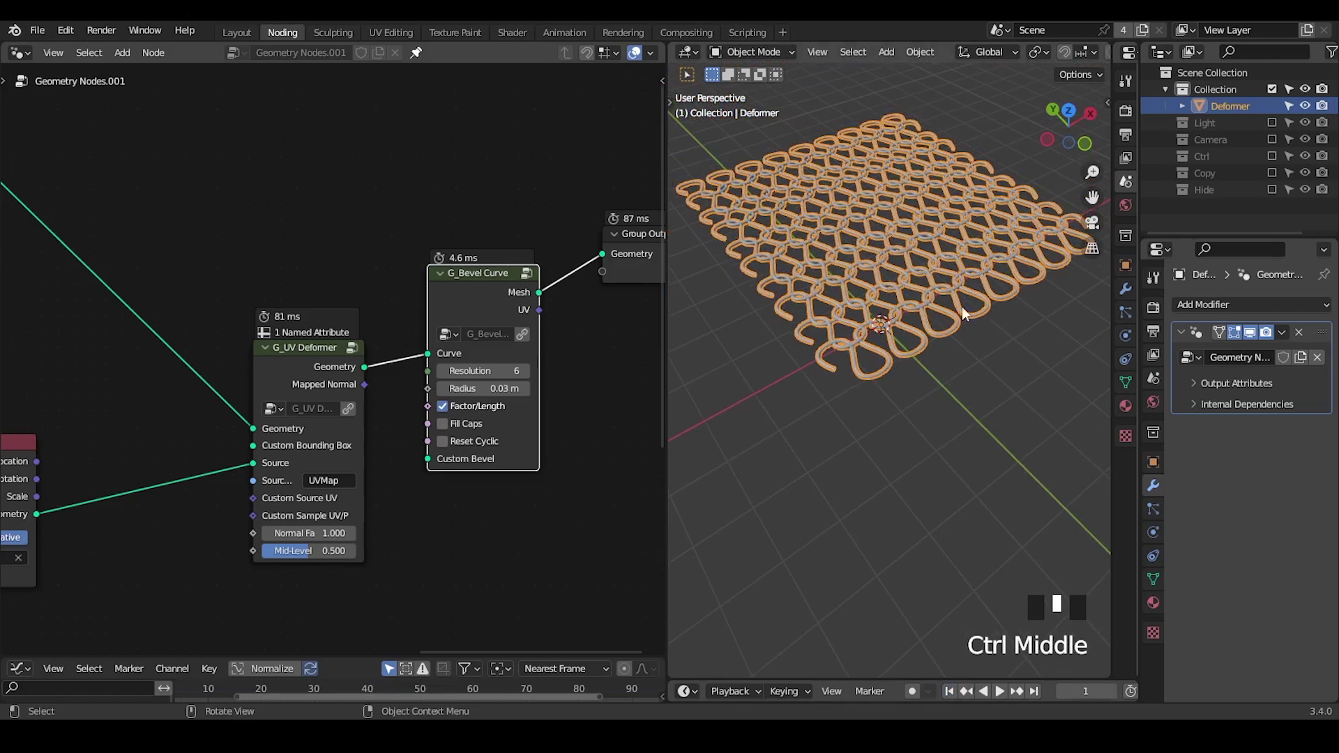
- Move the Multiply node that feeds Phase closer to the G_Sin Function driving Z
middle_drag(390, 293, 442, 241)
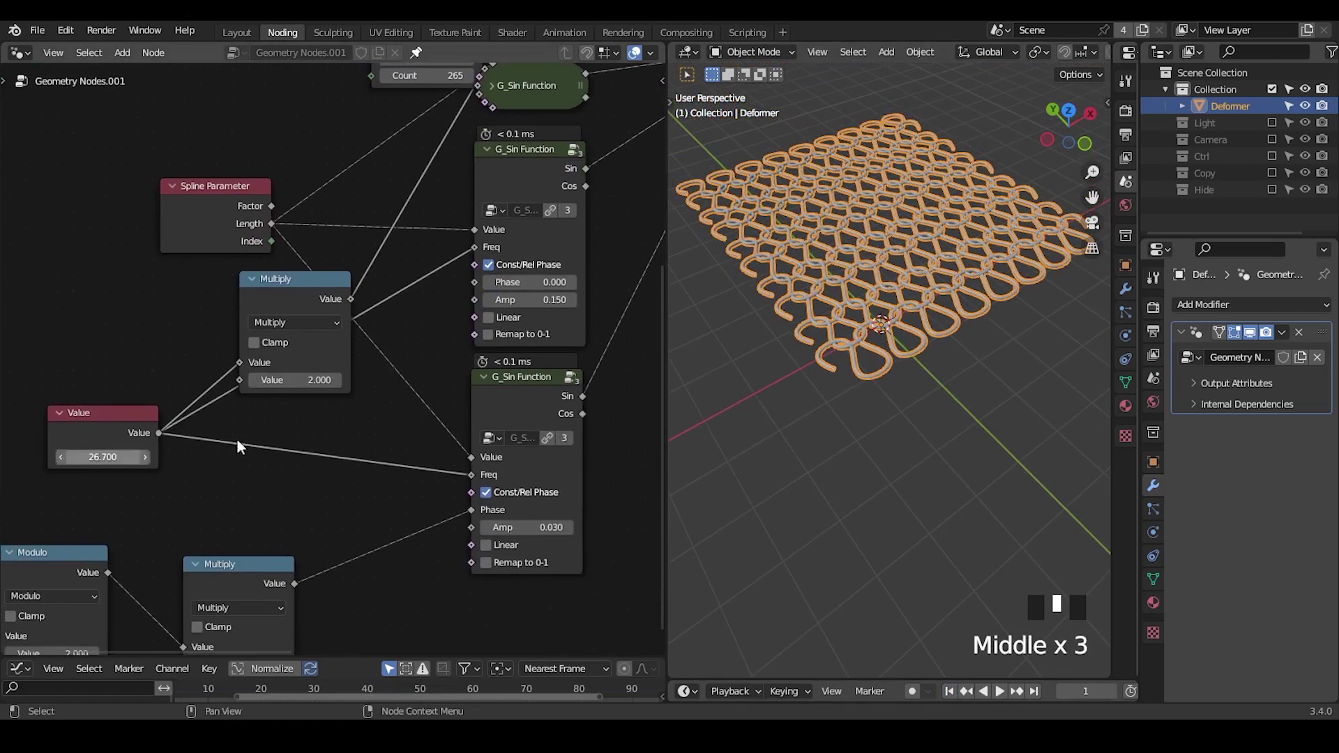
middle_drag(248, 523, 284, 425)
drag(270, 477, 302, 442)
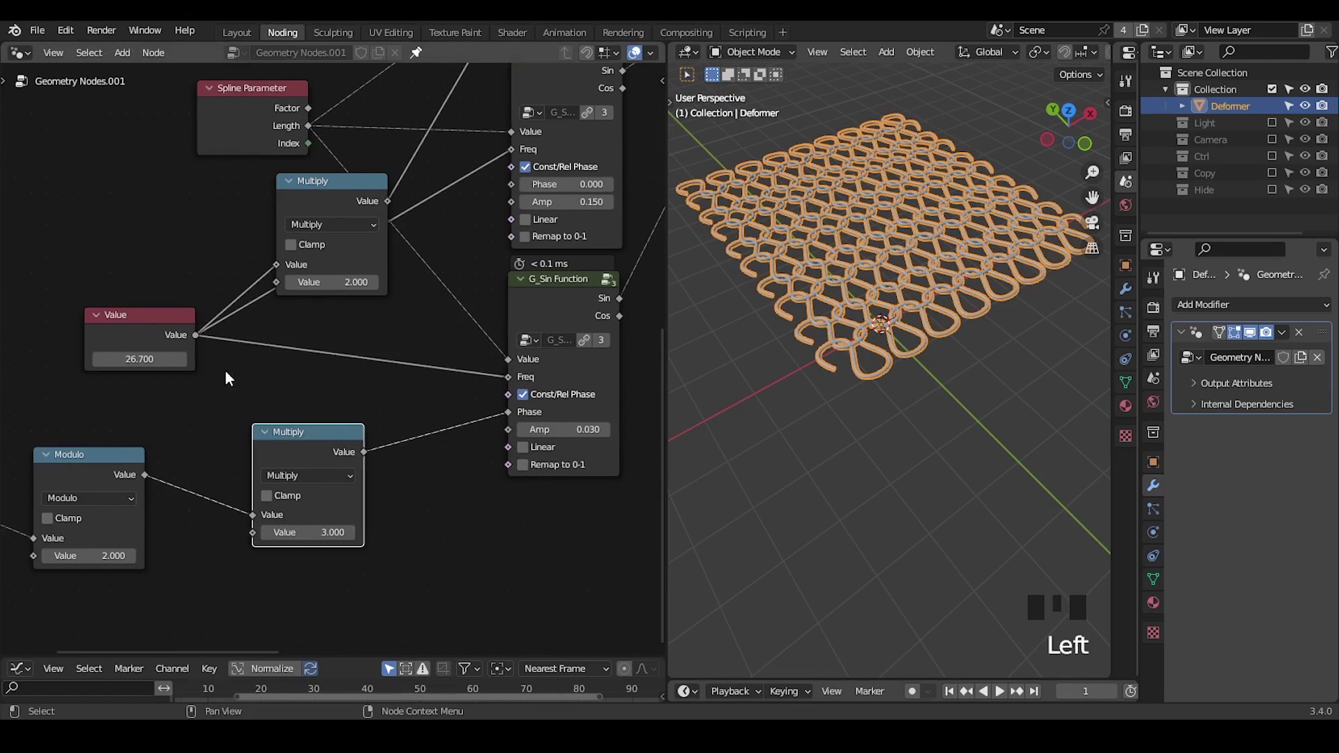
middle_drag(312, 361, 299, 315)
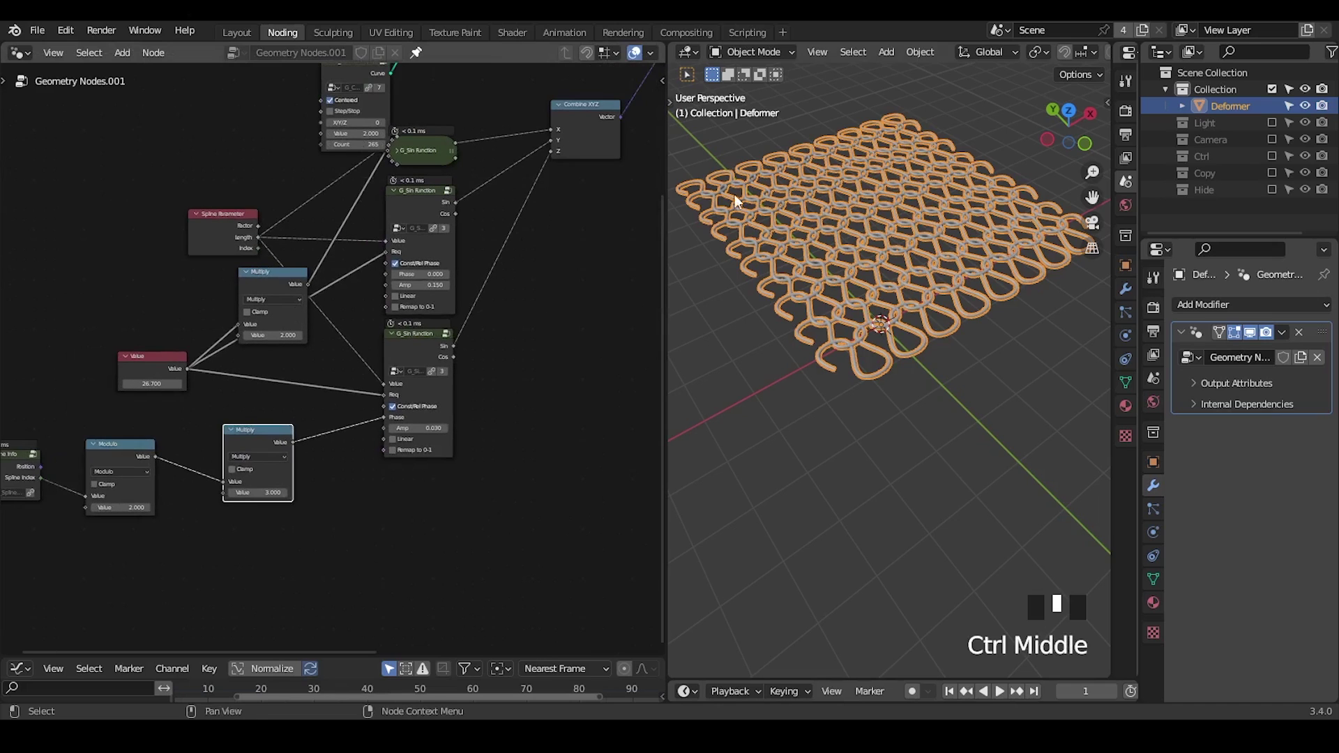
middle_drag(499, 276, 461, 307)
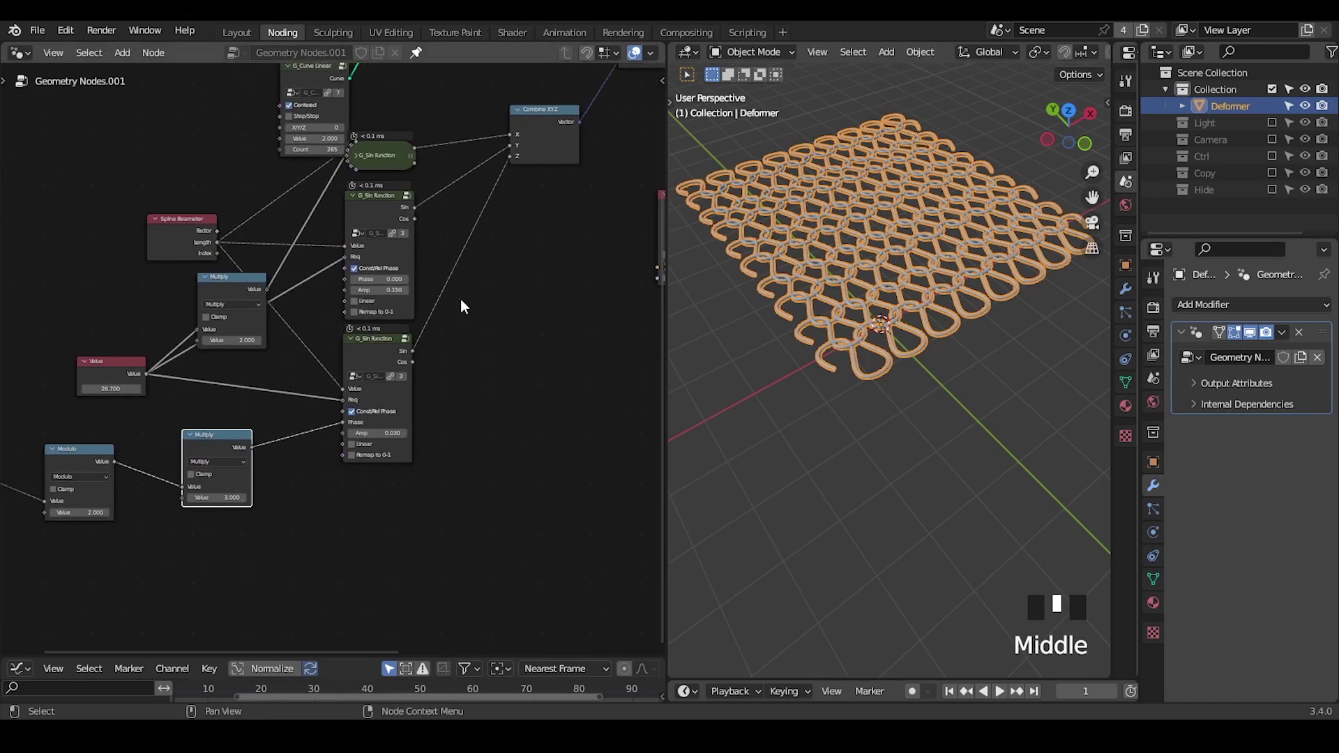
- Collapse the lower G_Curve Linear node that feeds Instance on Points
key(ctrl+alt+shift+q)
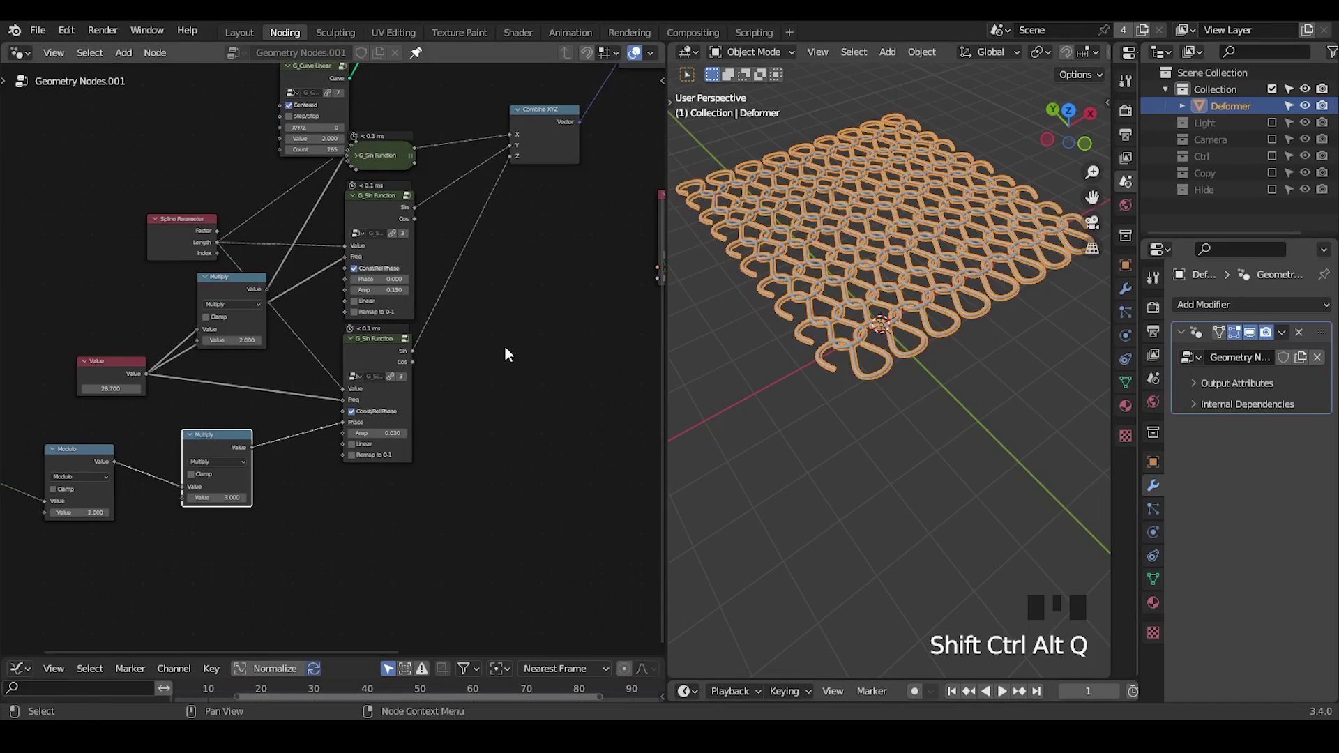
middle_drag(505, 353, 548, 364)
ctrl+middle_drag(532, 290, 471, 282)
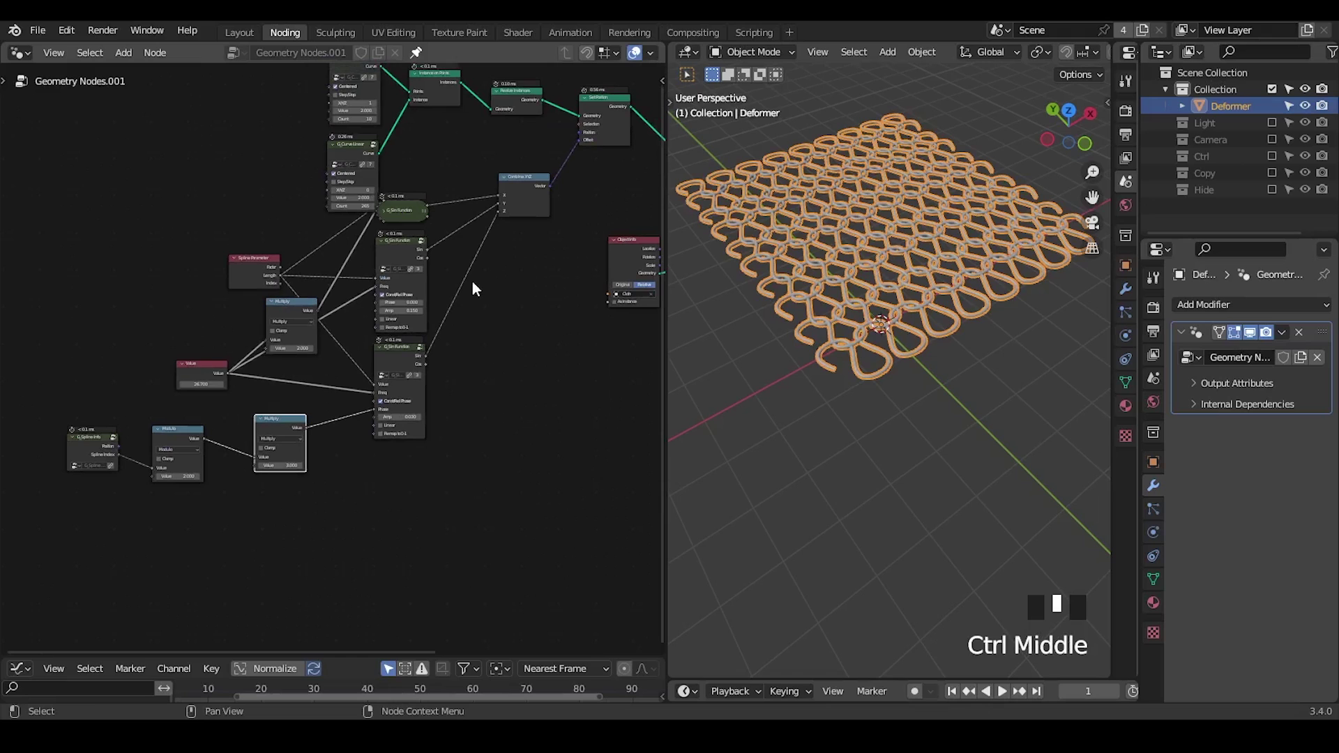
click(331, 148)
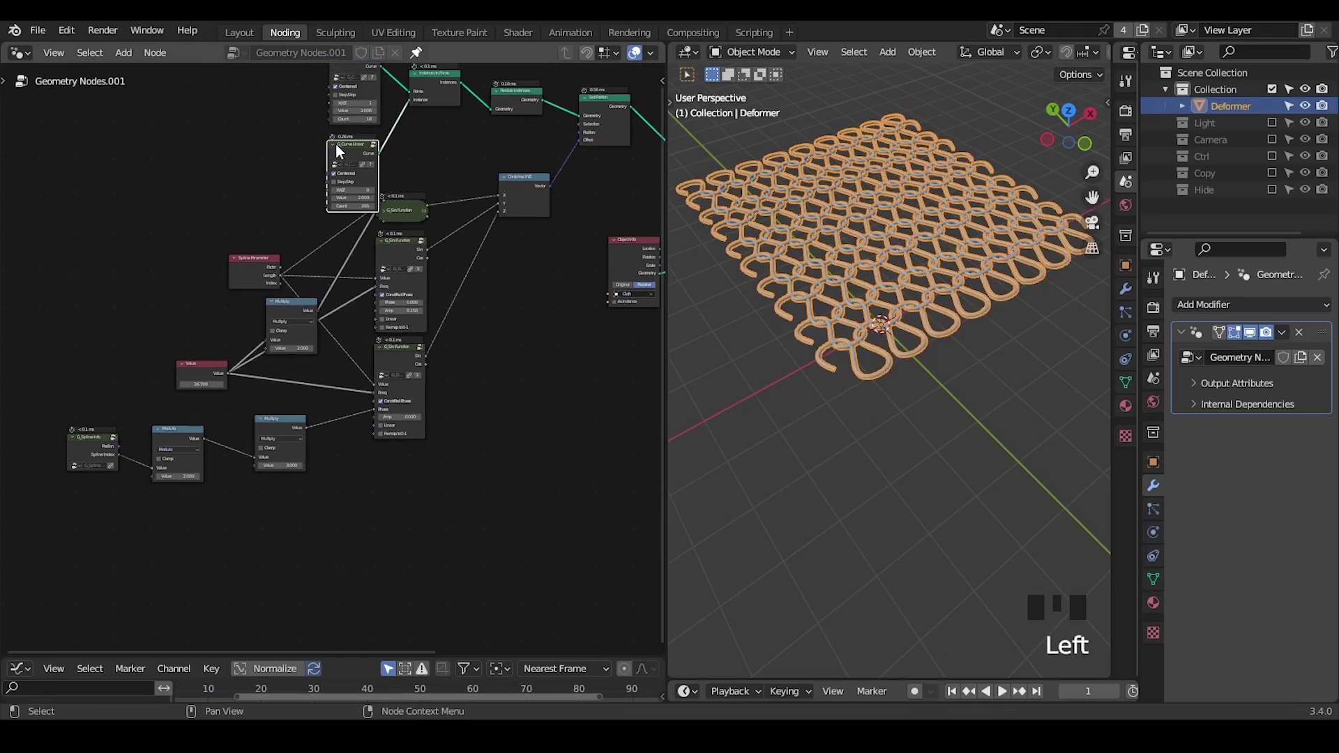
click(337, 144)
- Join the sine function nodes, their inputs and Combine XYZ in one frame, and move the frame down below the geometry nodes
drag(556, 181, 57, 546)
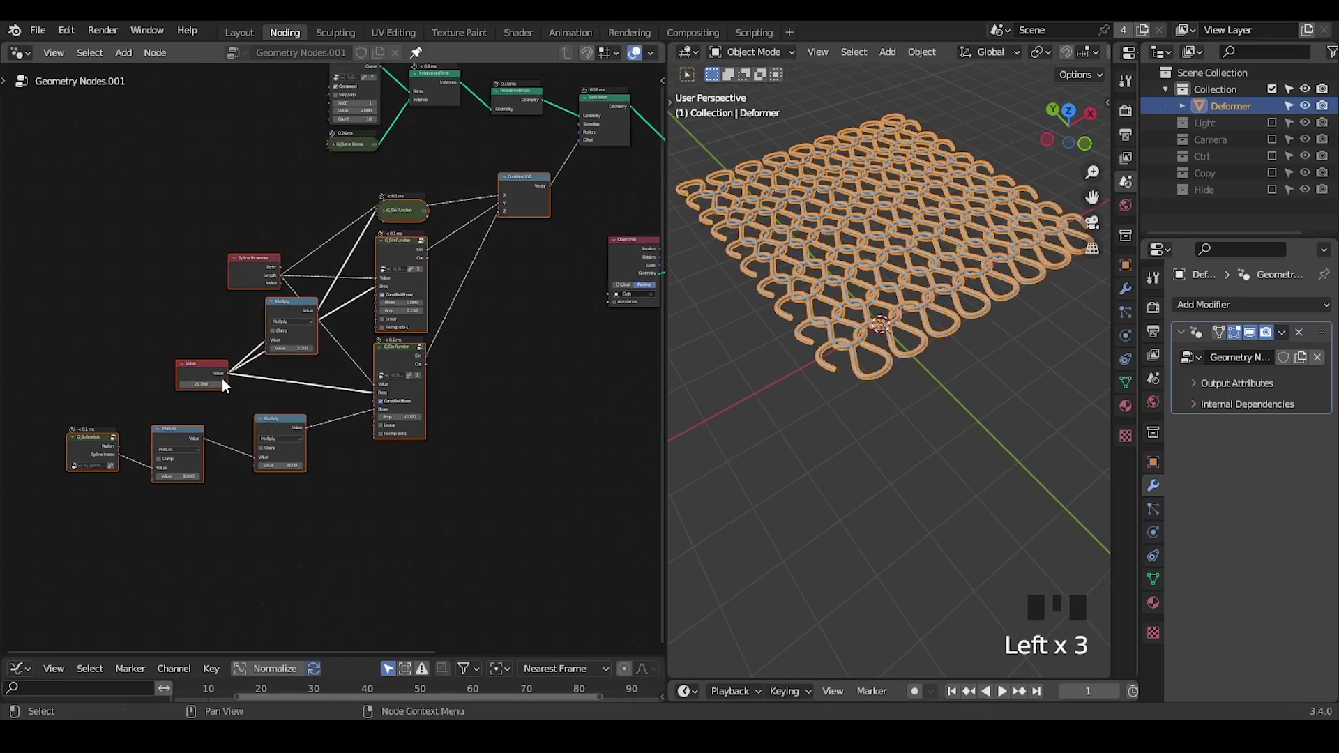
key(ctrl+j)
click(260, 163)
click(272, 164)
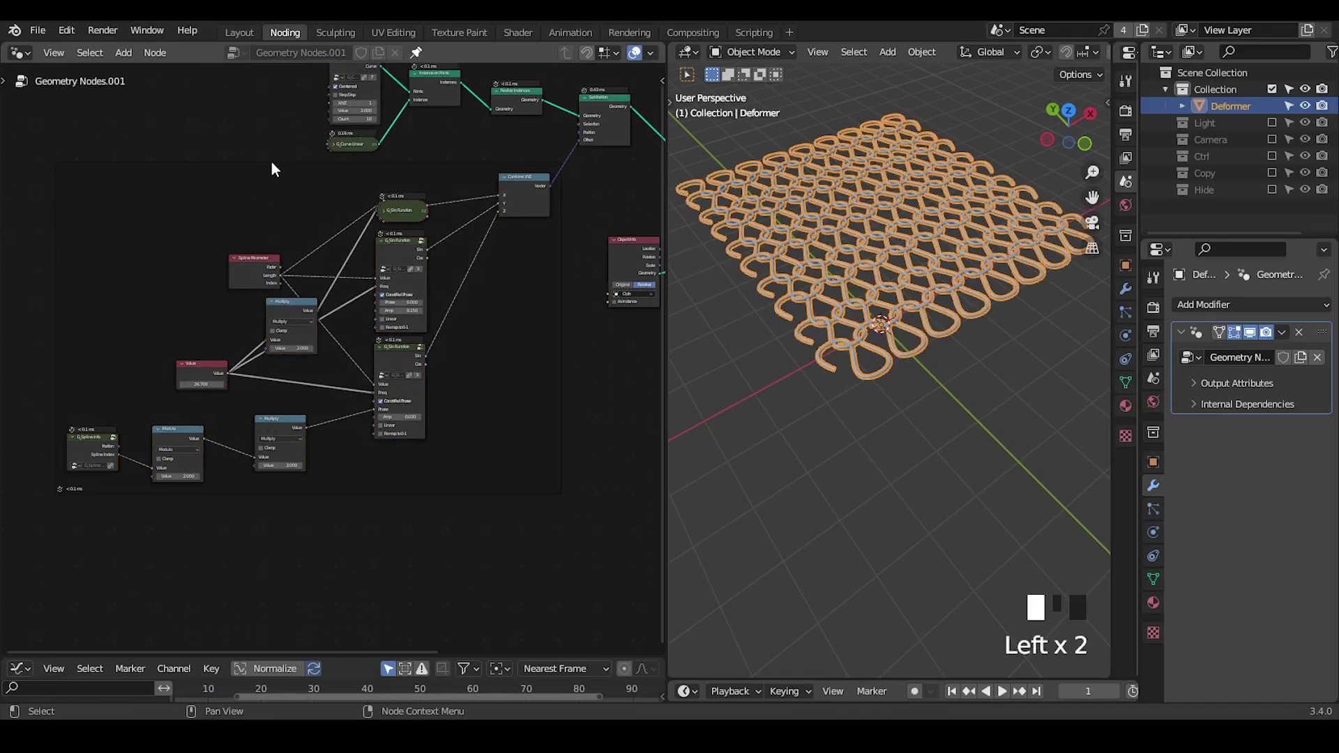
click(282, 164)
key(g)
click(247, 256)
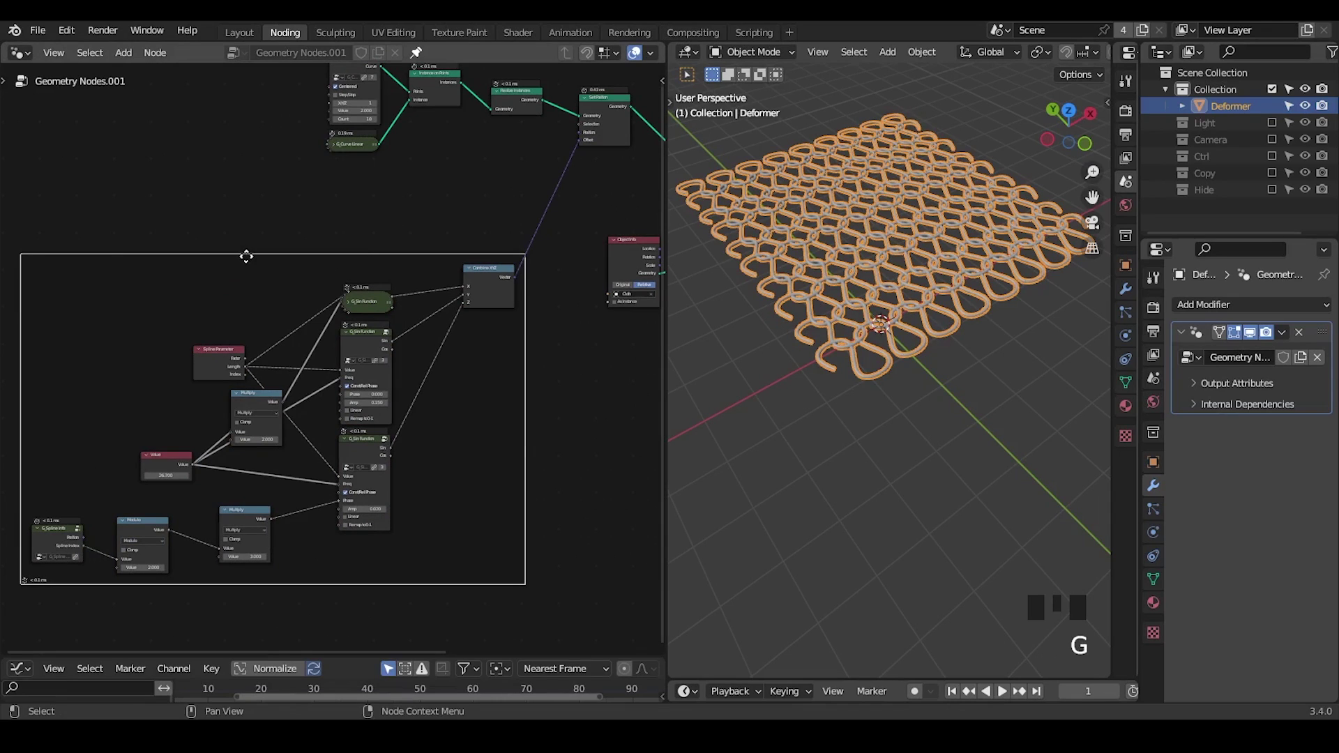
- Label the new frame "Knitted Pattern"
key(F2)
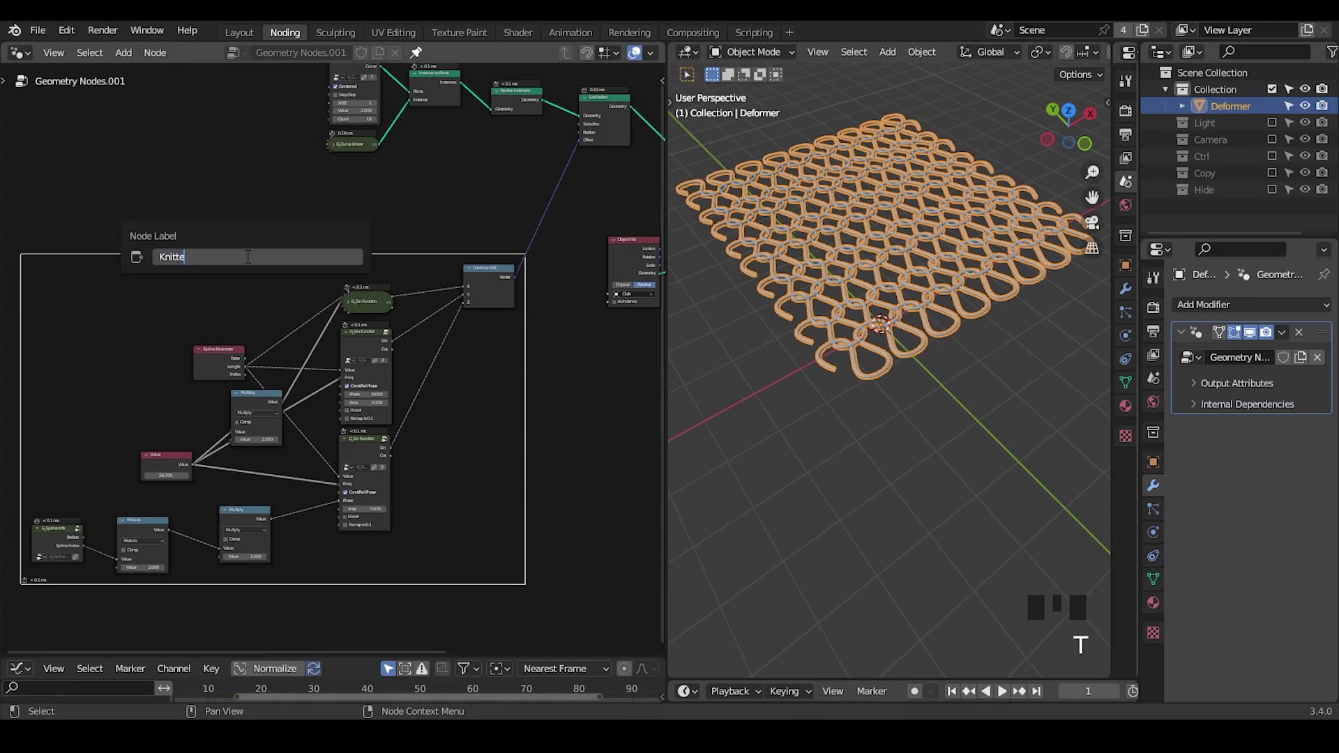
text(Knitted Pattern)
key(Return)
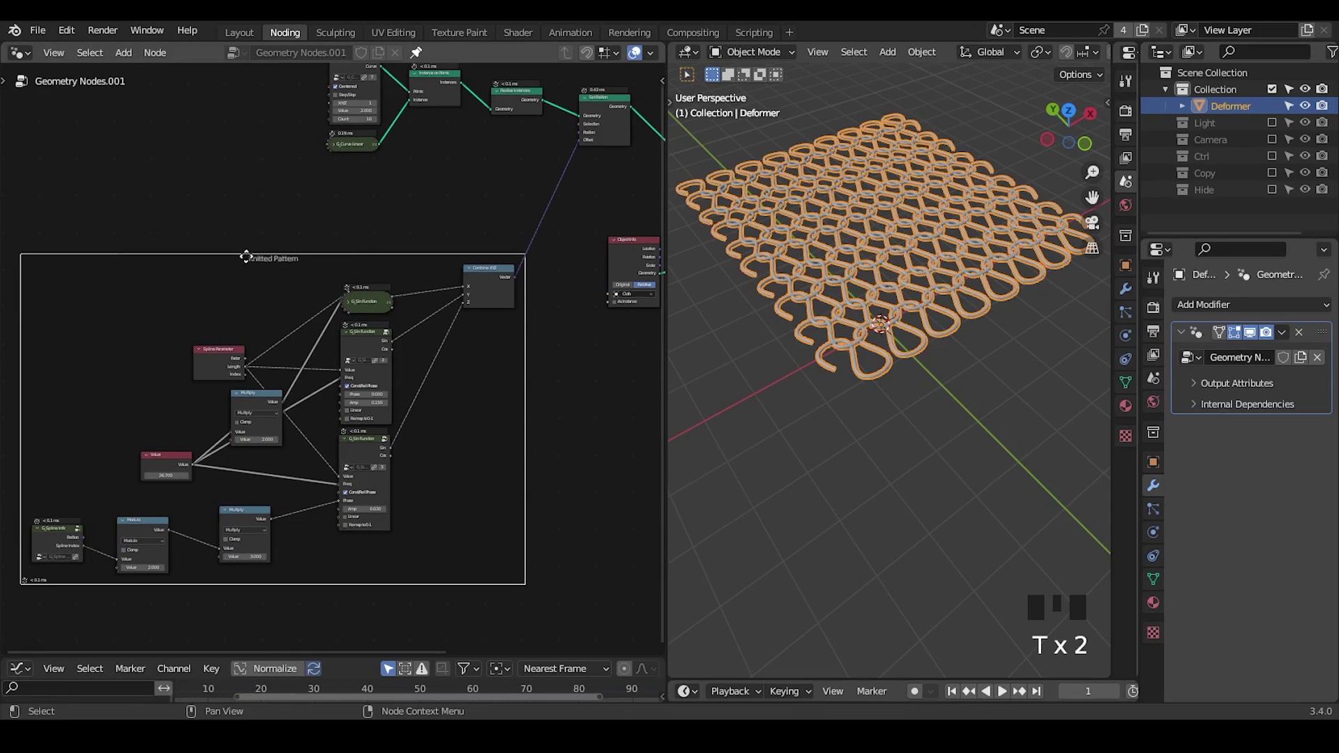
- Cut the link from Combine XYZ to the Set Position offset and move the Knitted Pattern frame well below the main nodes
click(370, 253)
middle_drag(370, 253, 296, 275)
click(296, 274)
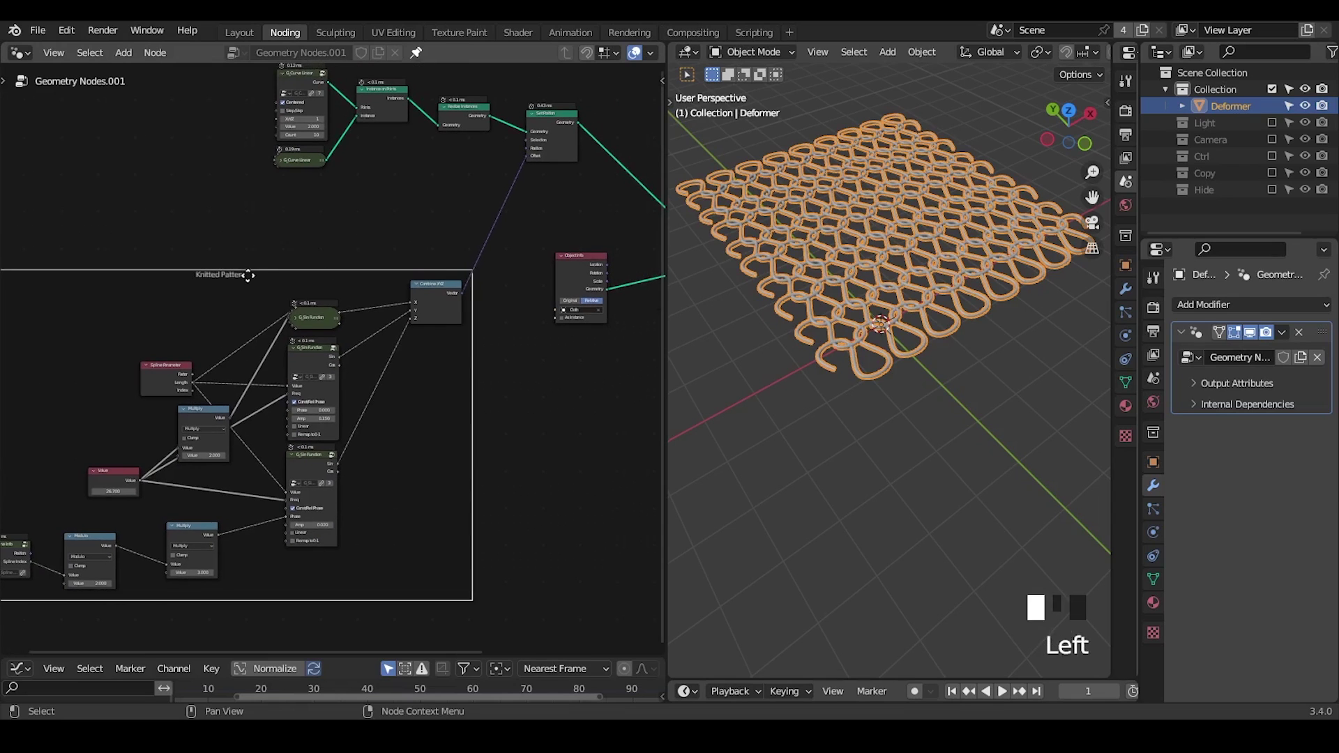
key(g)
ctrl+right_drag(491, 279, 492, 279)
middle_drag(492, 279, 443, 383)
drag(527, 111, 209, 279)
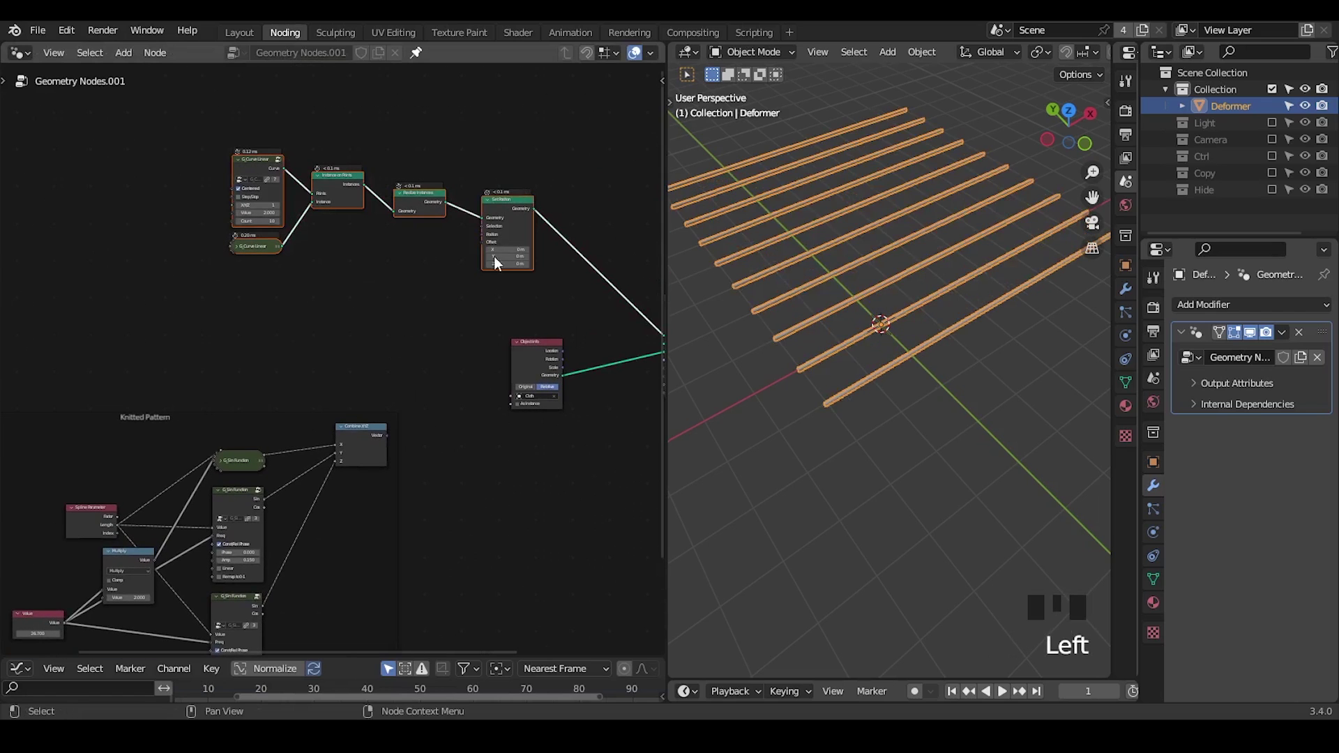
middle_drag(421, 302, 452, 262)
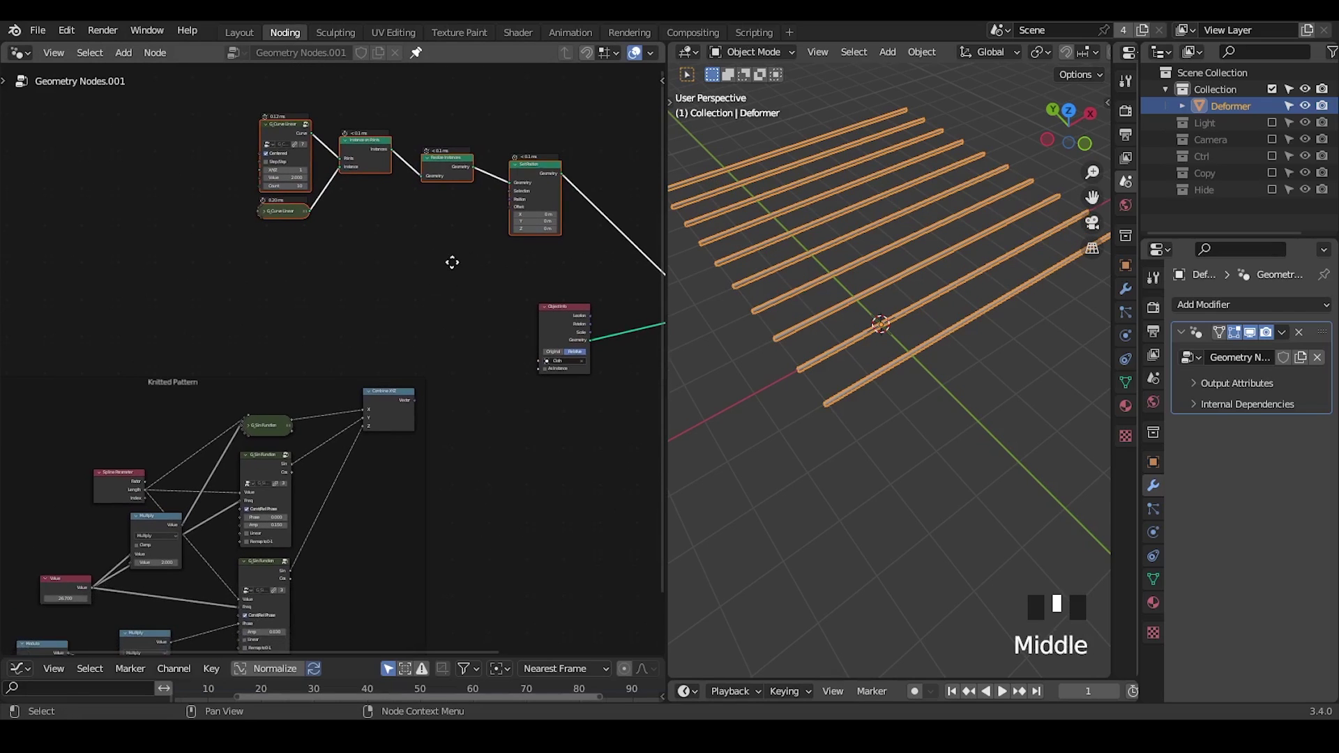
click(195, 379)
key(g)
click(255, 576)
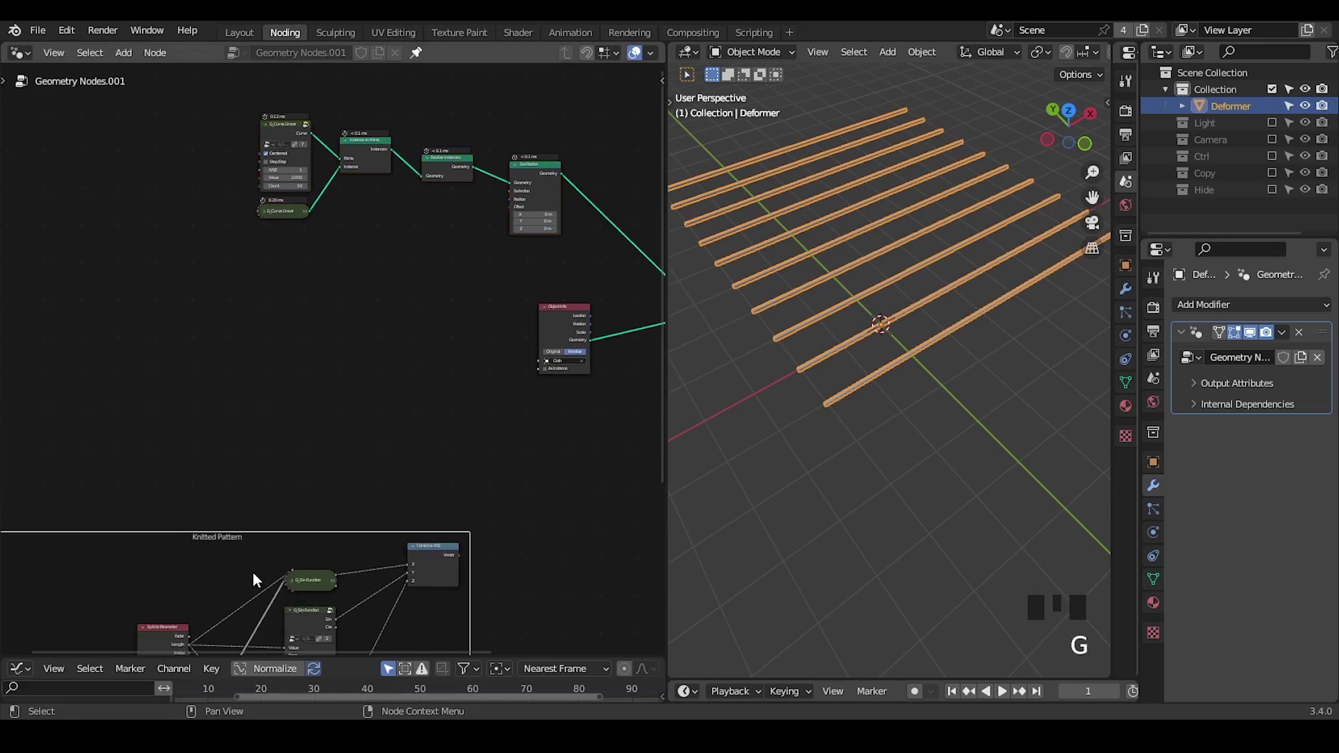
- Add a Curve Tangent node and a Normal node below the lower G_Curve Linear node
ctrl+middle_drag(400, 409, 355, 388)
ctrl+middle_drag(380, 323, 375, 354)
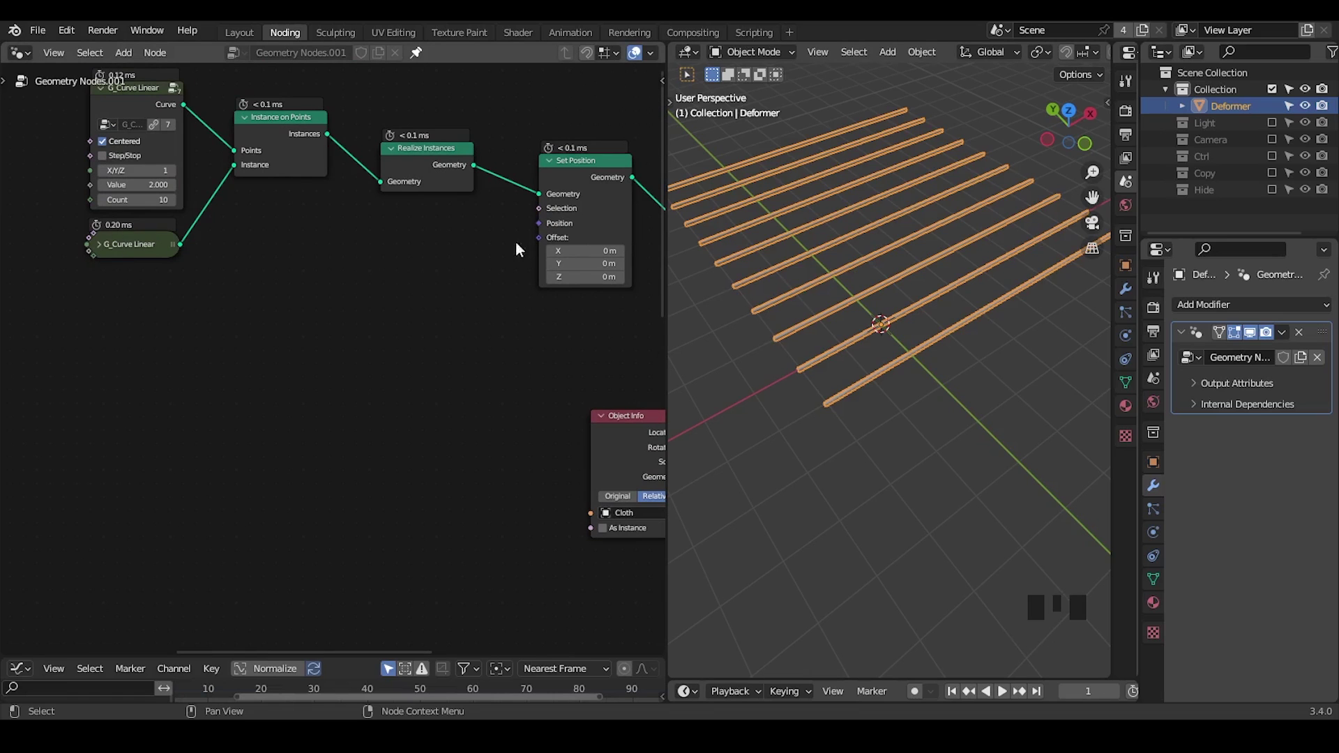
middle_drag(299, 297, 356, 302)
key(ctrl+a)
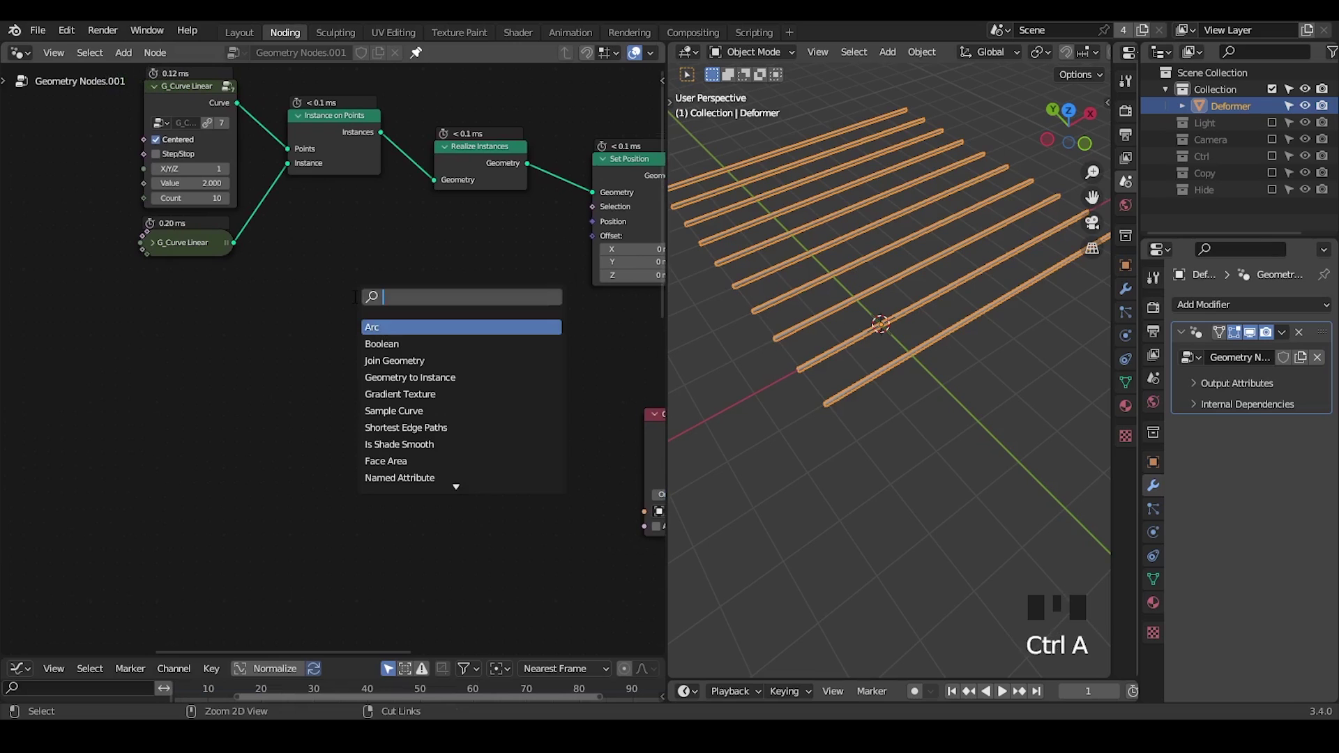
text(curv)
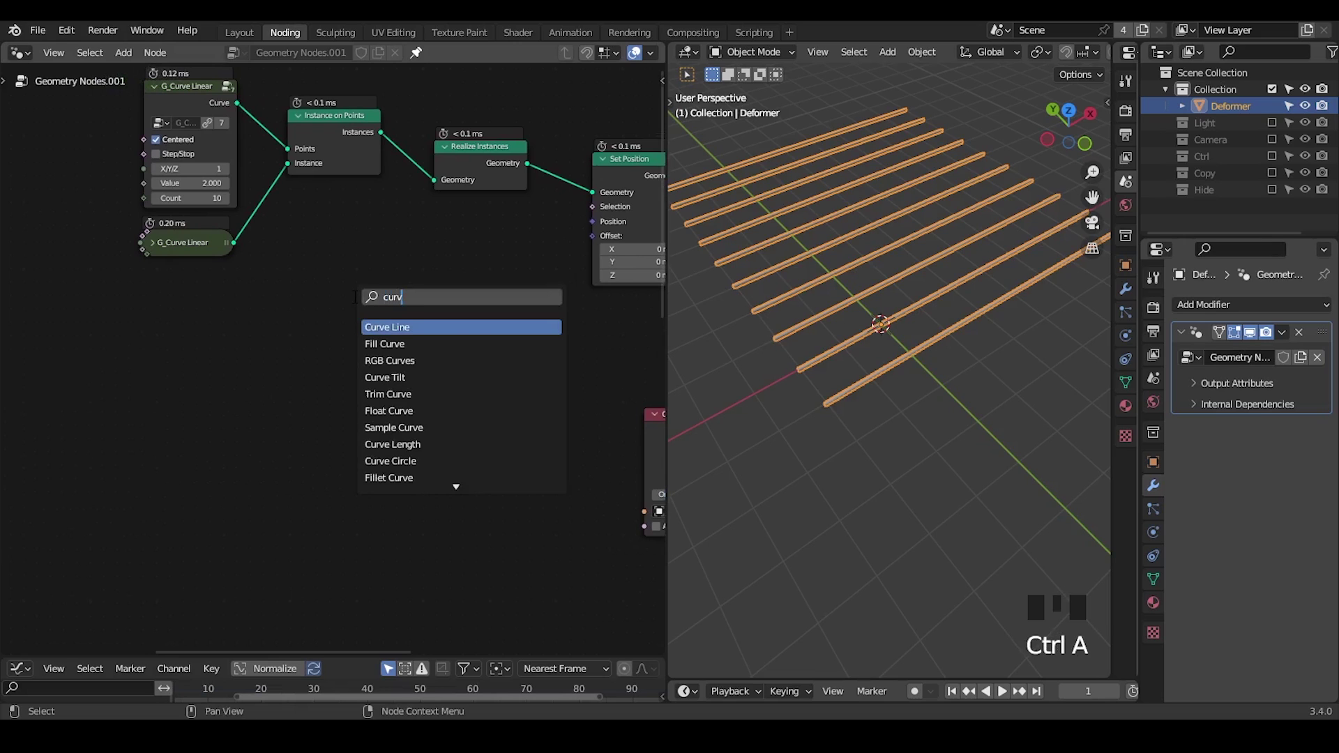
text(e tang)
key(Return)
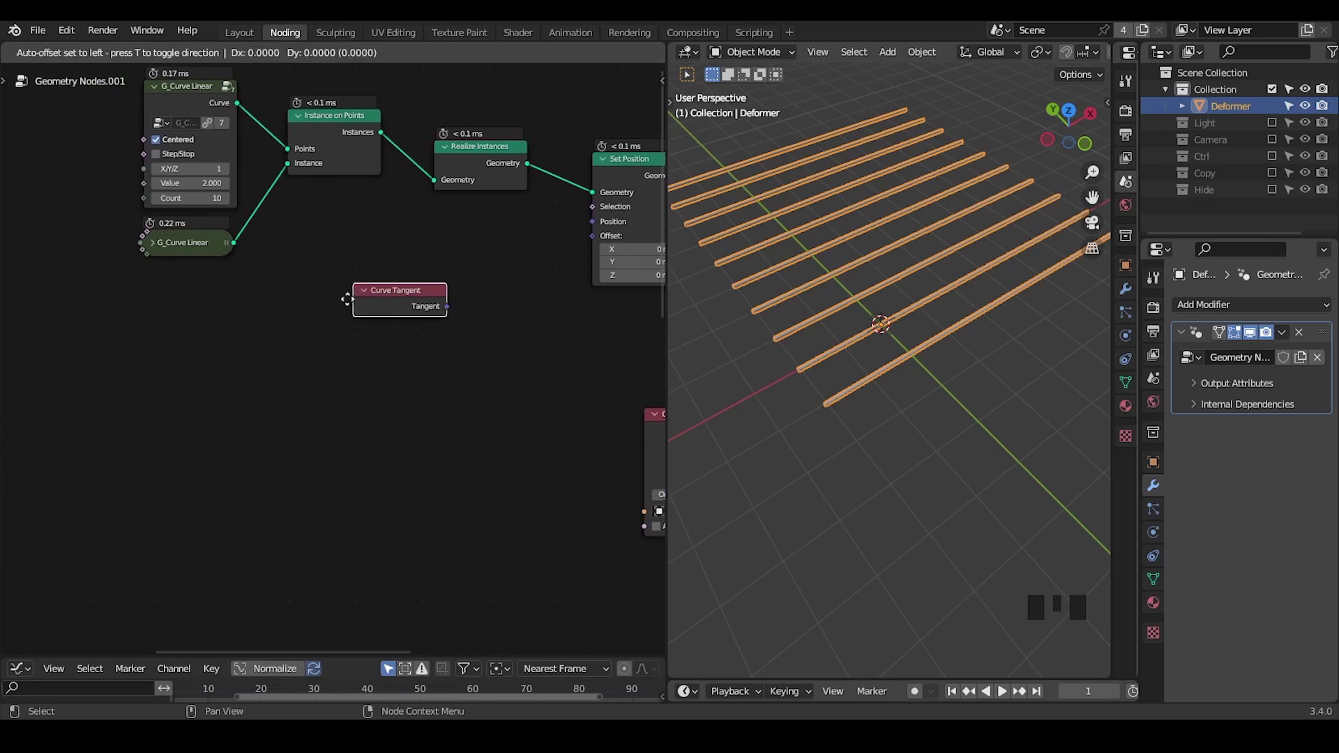
click(265, 315)
key(x)
key(ctrl+a)
text(normal)
key(Return)
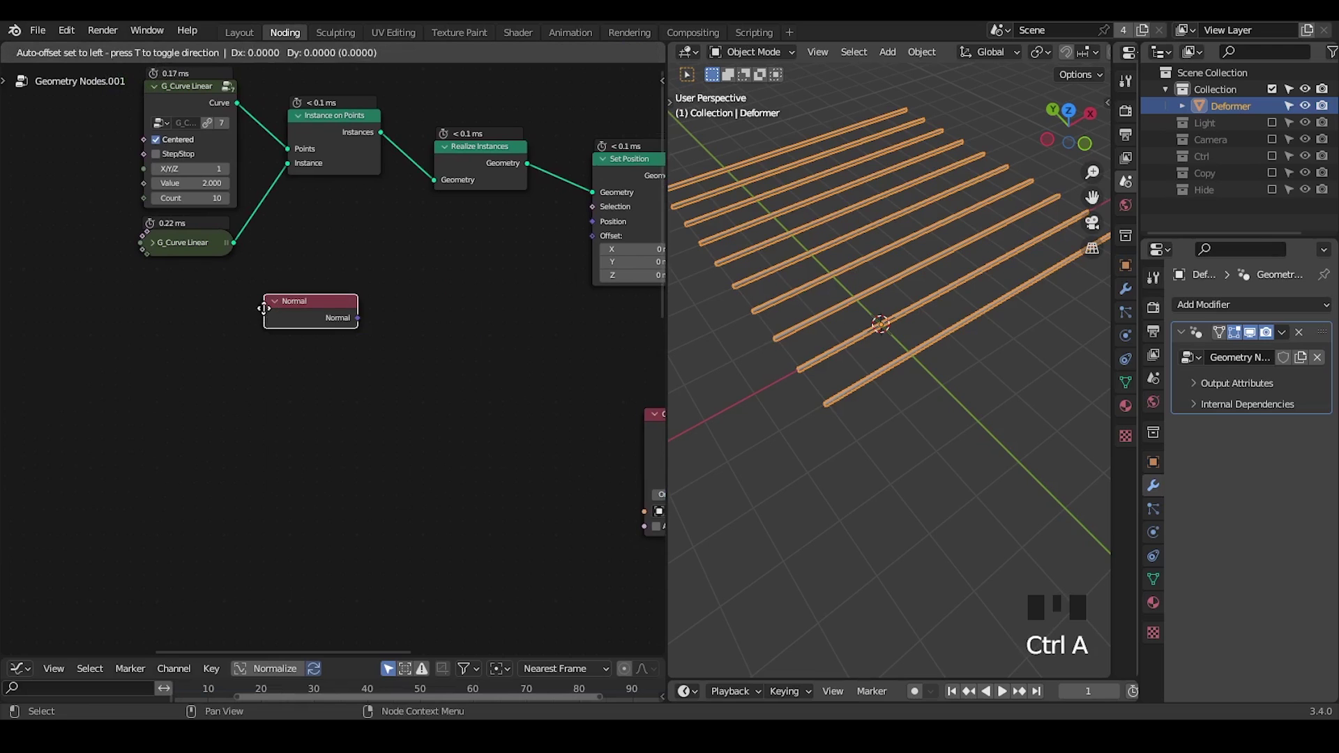
click(249, 416)
middle_drag(333, 351, 254, 368)
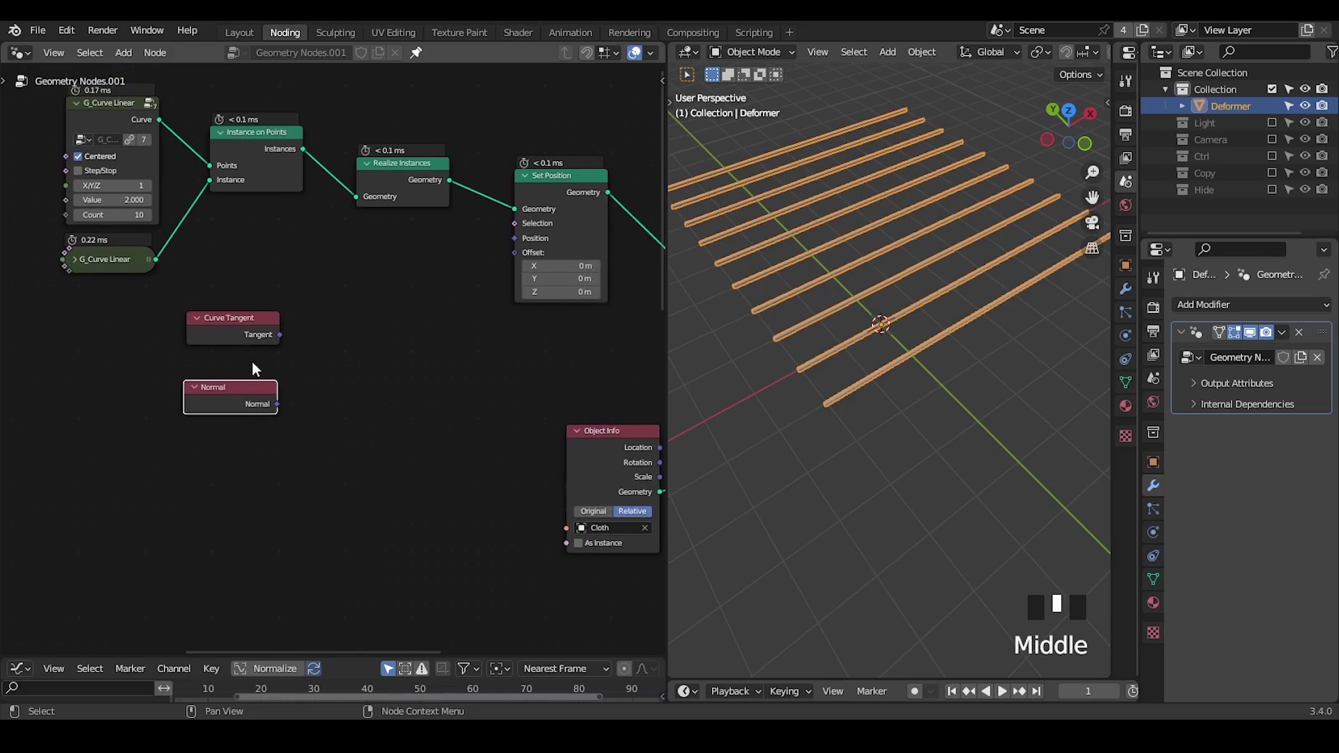
- Add a Cross Product vector math node fed by the Tangent and Normal outputs
drag(280, 335, 361, 374)
text(cross)
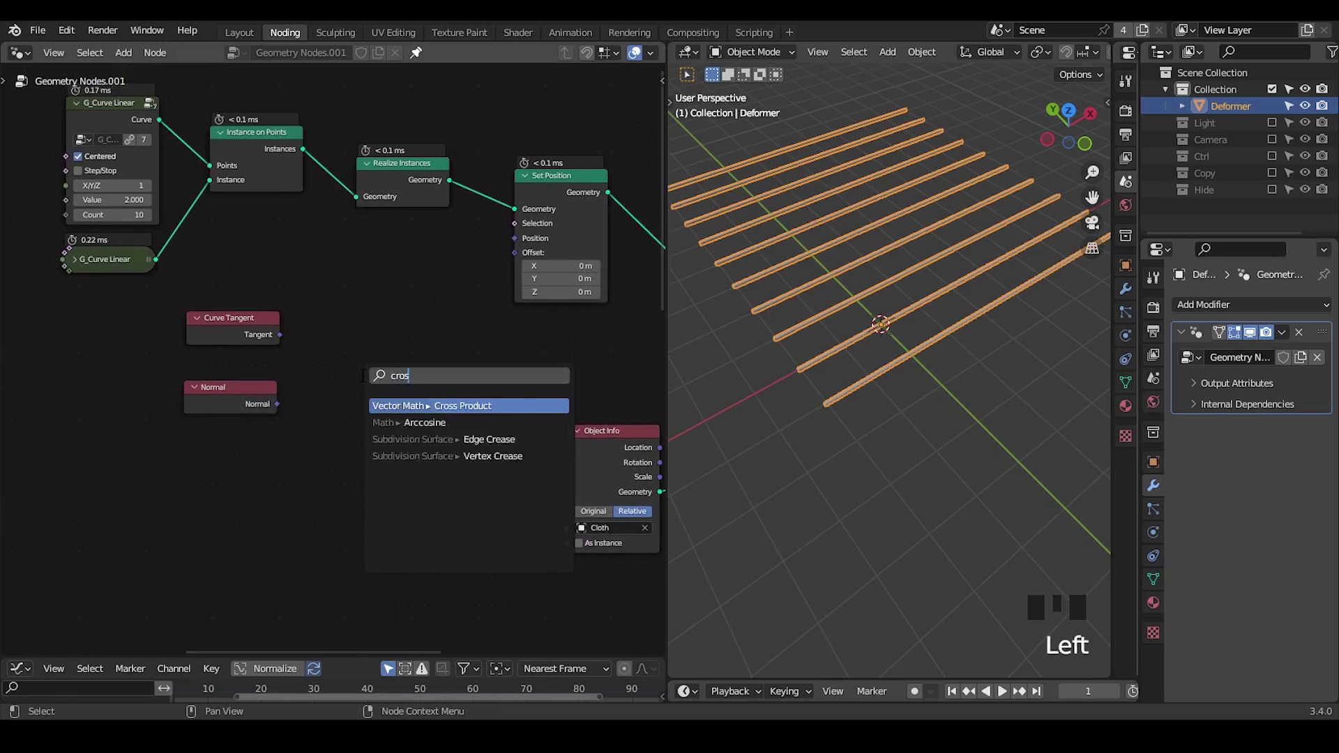
key(Return)
click(362, 356)
alt+right_drag(255, 397, 441, 436)
- Annotate a closed curve beyond the straight lines in the viewport, with two arrows pointing outward and arrowheads marking its direction
shift+middle_drag(900, 306, 938, 483)
drag(851, 179, 860, 177)
drag(850, 187, 898, 174)
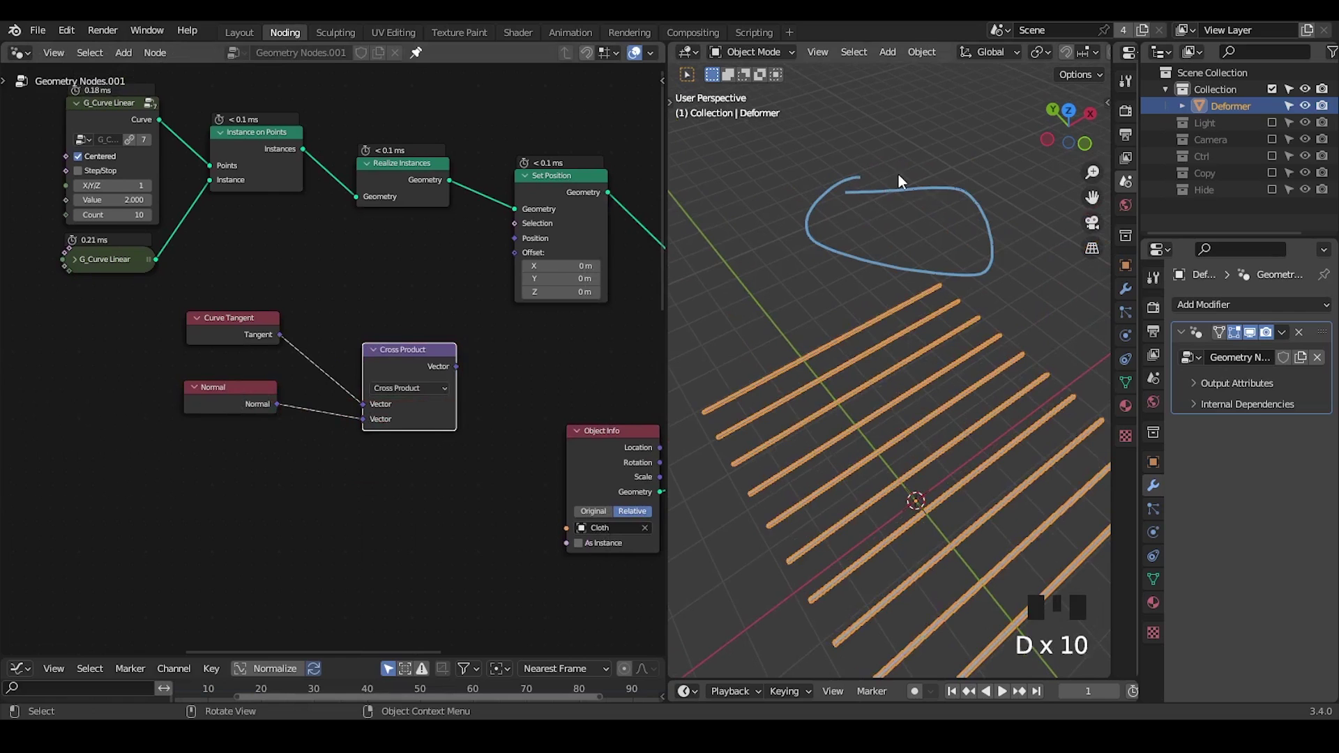
shift+middle_drag(898, 175, 883, 207)
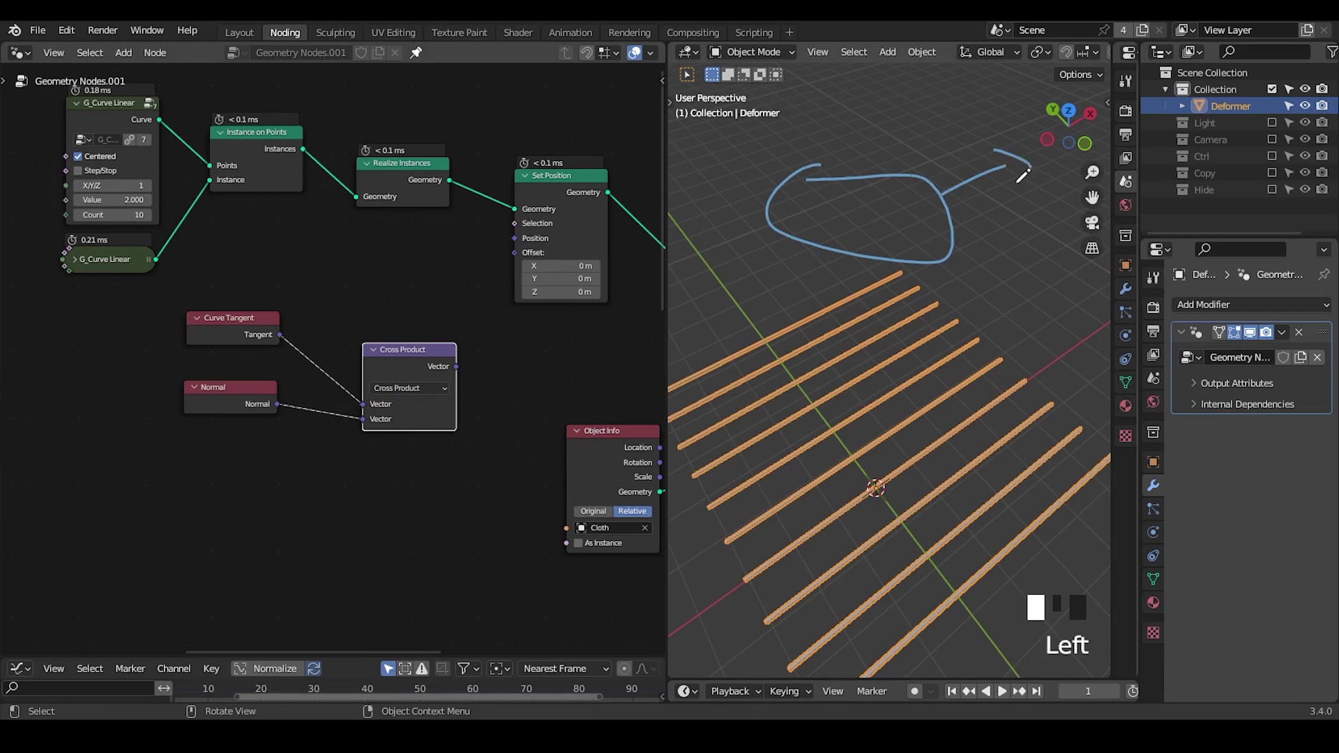
drag(958, 234, 1046, 262)
drag(1024, 218, 1031, 287)
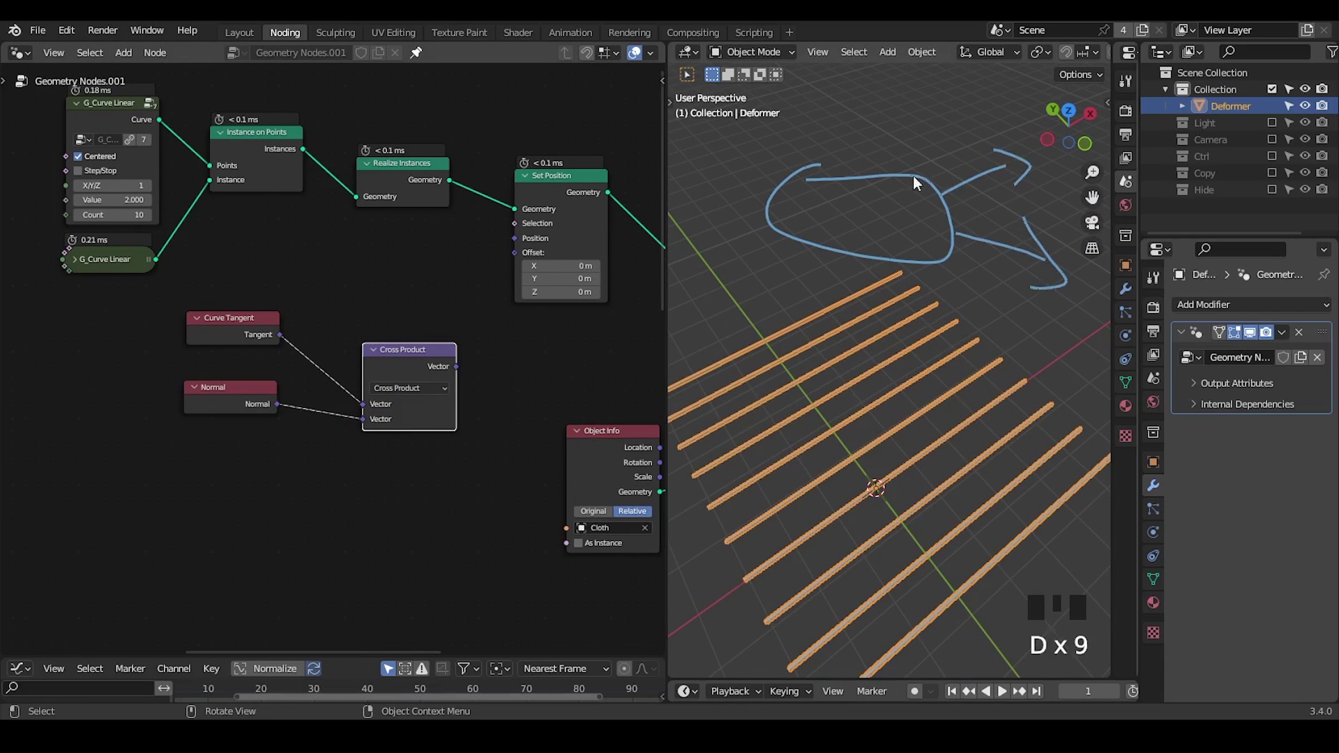
mouse_move(899, 169)
mouse_down()
mouse_move(893, 190)
mouse_move(834, 181)
mouse_move(859, 196)
mouse_up()
- Move the Curve Tangent, Normal and Cross Product nodes together further left in the node tree
drag(426, 300, 241, 455)
key(g)
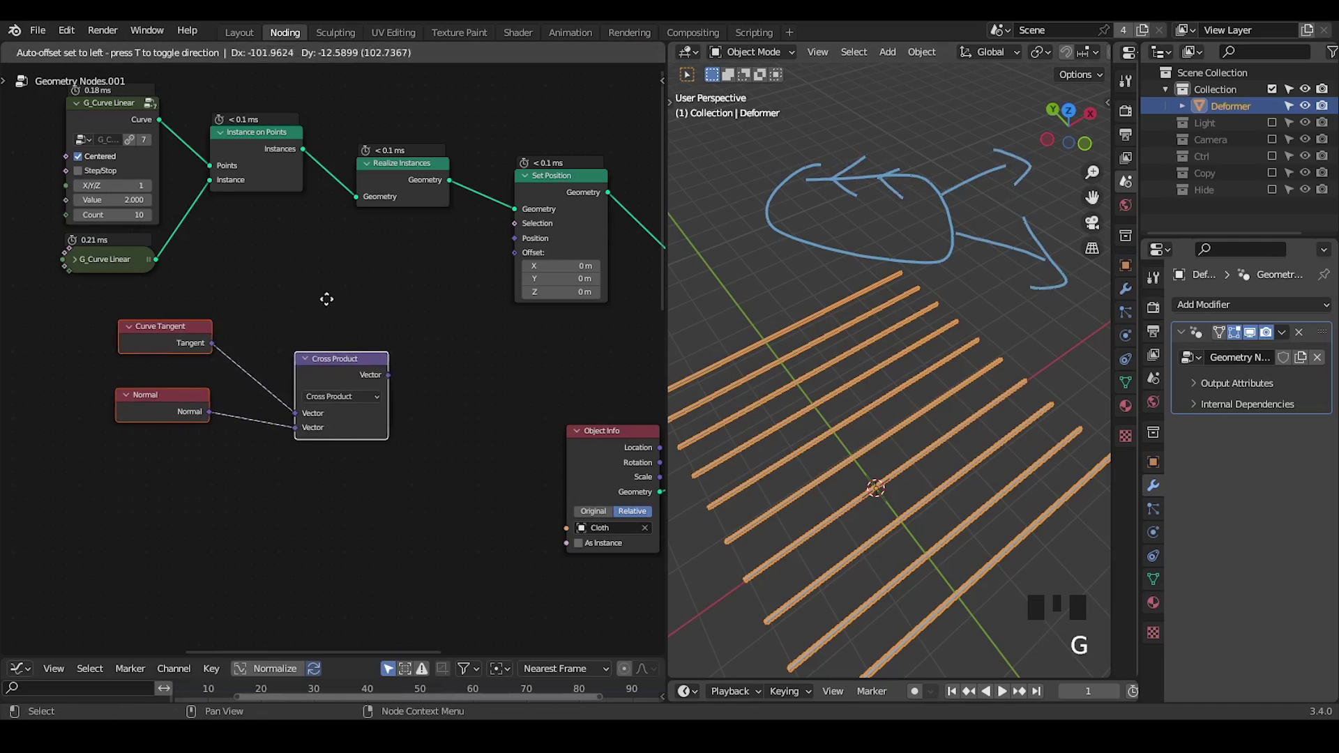
click(153, 465)
middle_drag(153, 465, 278, 352)
- Annotate three arrows starting from one point on the empty grid beside the lines, the third pointing upward
mouse_move(860, 356)
shift+middle_down()
mouse_move(1027, 254)
mouse_move(1050, 216)
shift+middle_up()
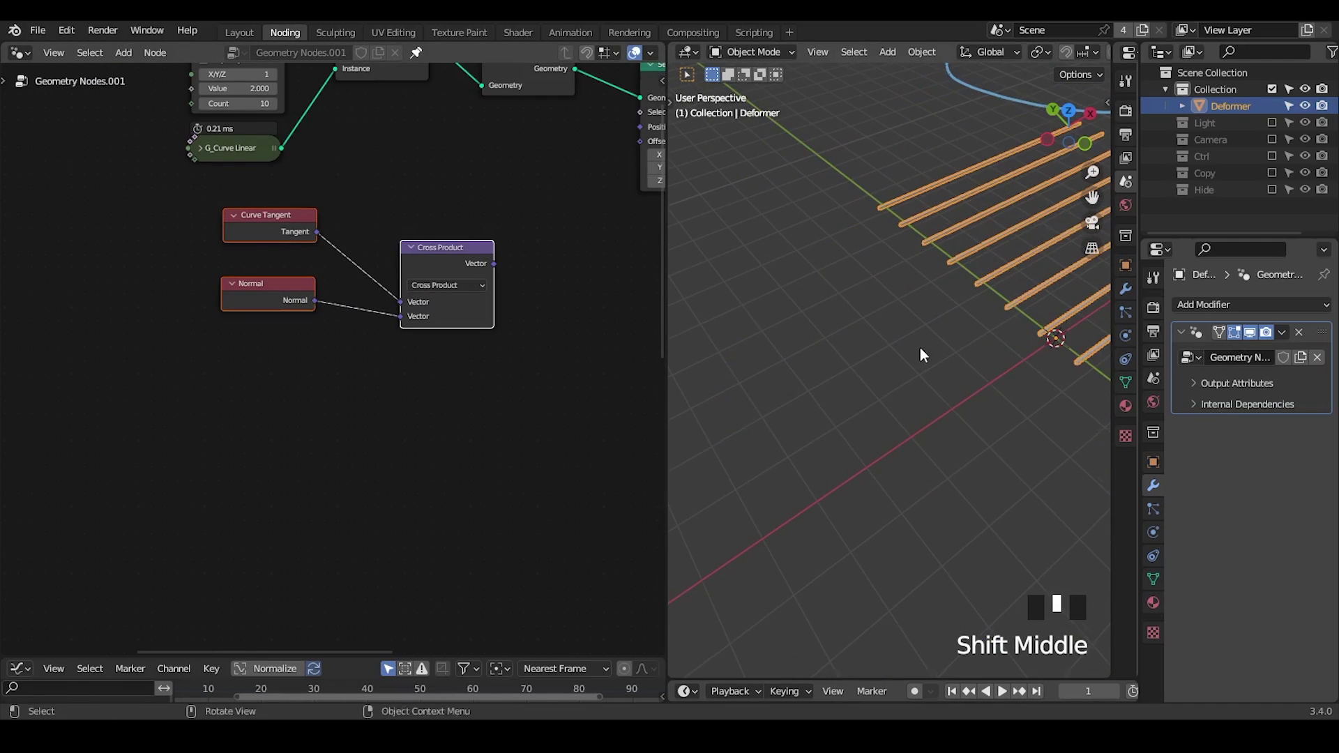
middle_drag(919, 347, 911, 338)
key(d)
mouse_move(798, 381)
mouse_down()
mouse_move(846, 348)
mouse_move(837, 420)
mouse_up()
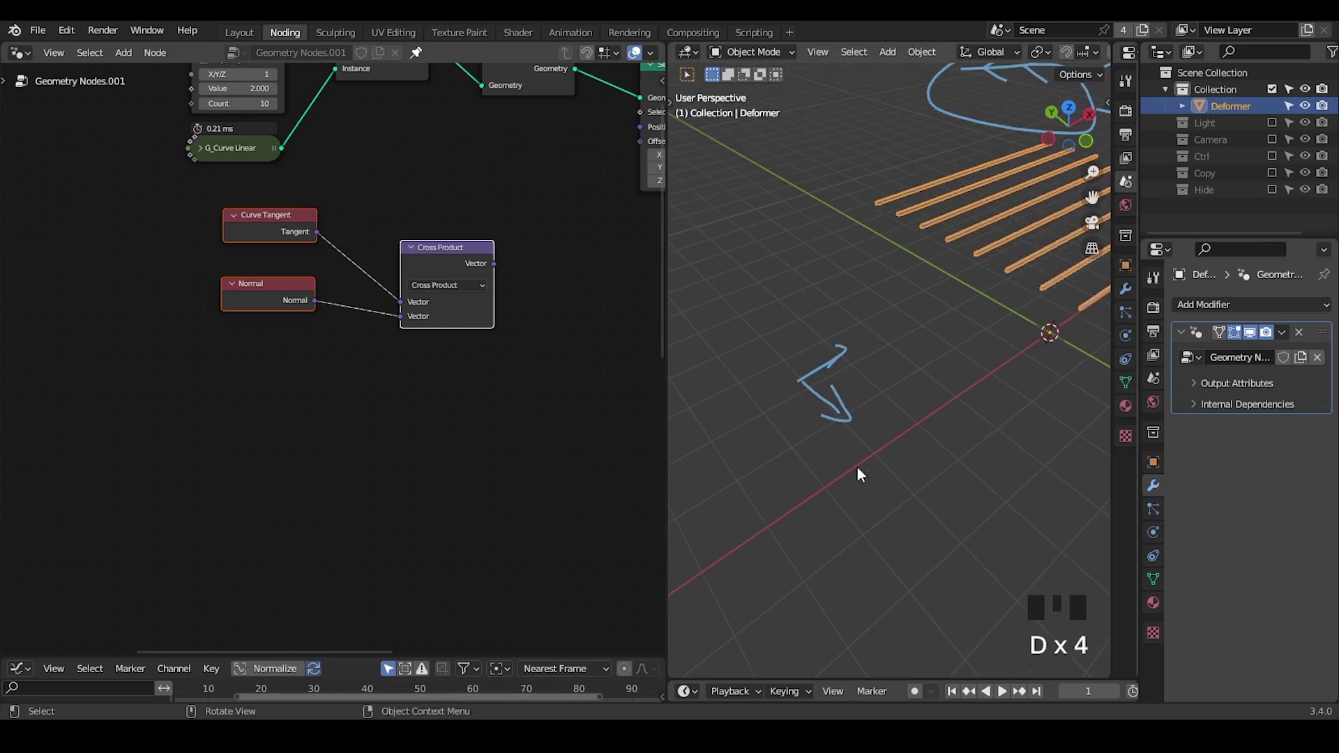
ctrl+middle_drag(857, 467, 876, 415)
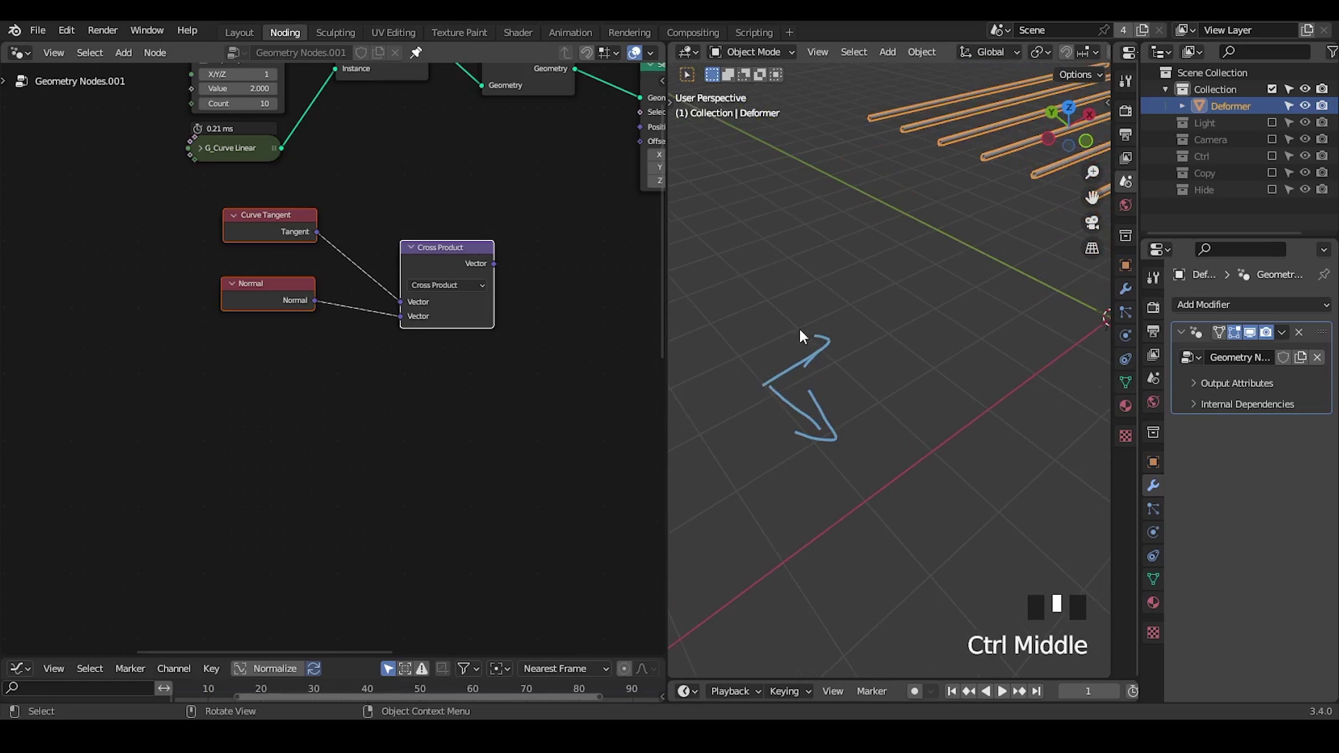
key(d)
mouse_move(763, 385)
mouse_down()
mouse_move(757, 297)
mouse_move(785, 323)
mouse_up()
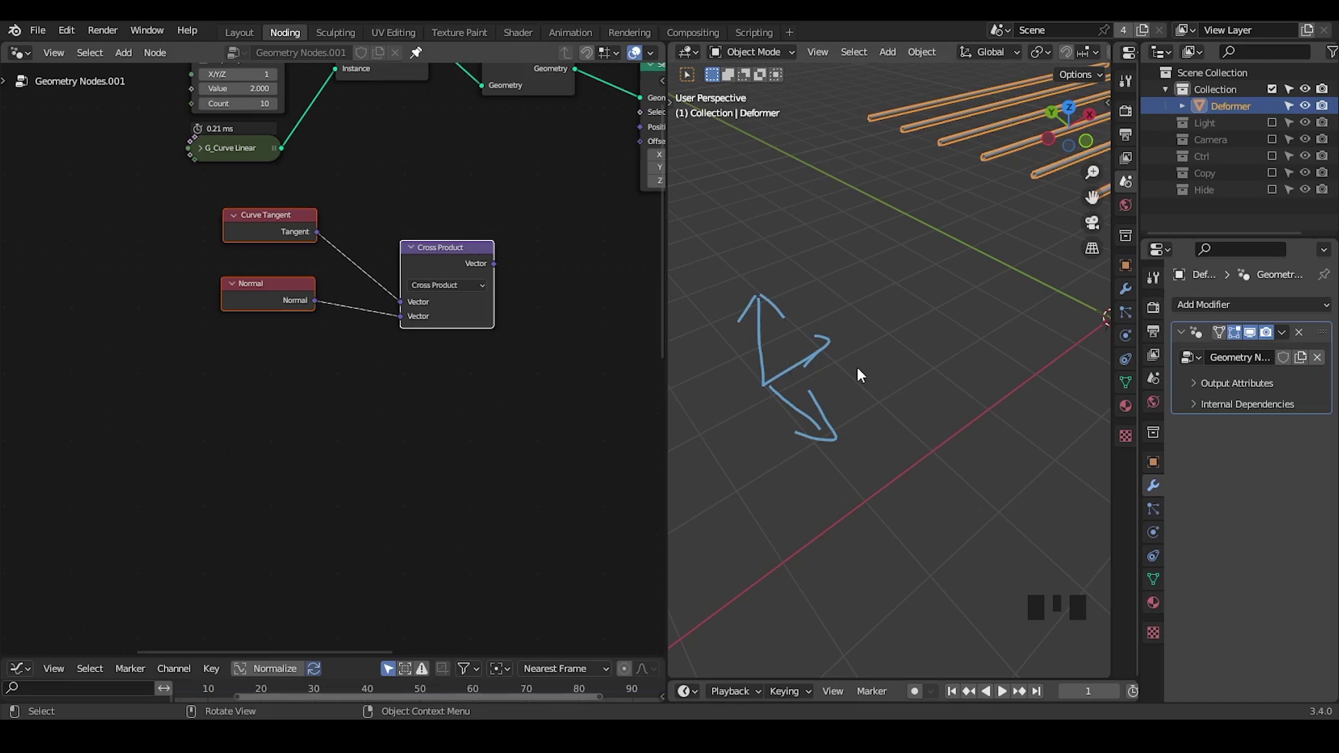
- Shift the tangent, normal and cross product nodes left and add a Scale vector math node fed by Cross Product
middle_drag(588, 323, 440, 417)
middle_drag(314, 312, 420, 270)
drag(420, 270, 178, 370)
key(g)
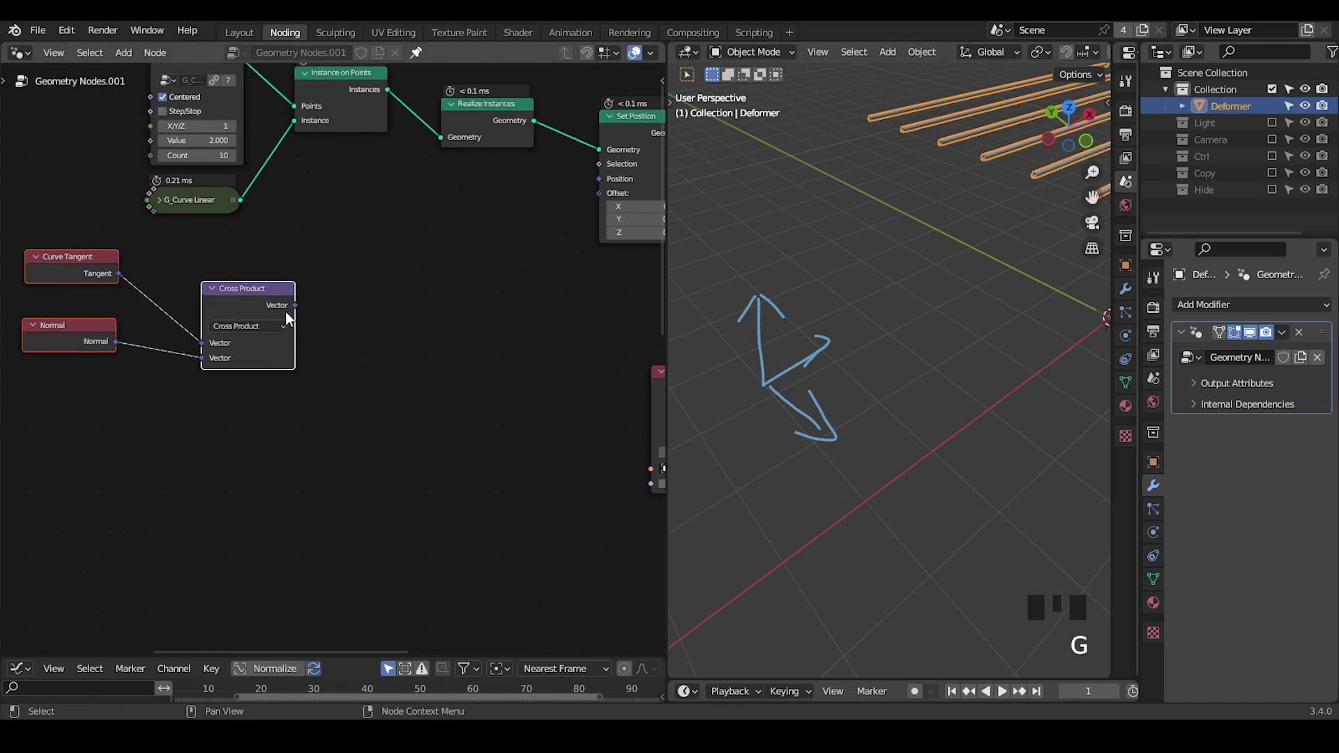
drag(295, 307, 364, 321)
text(scale)
key(Return)
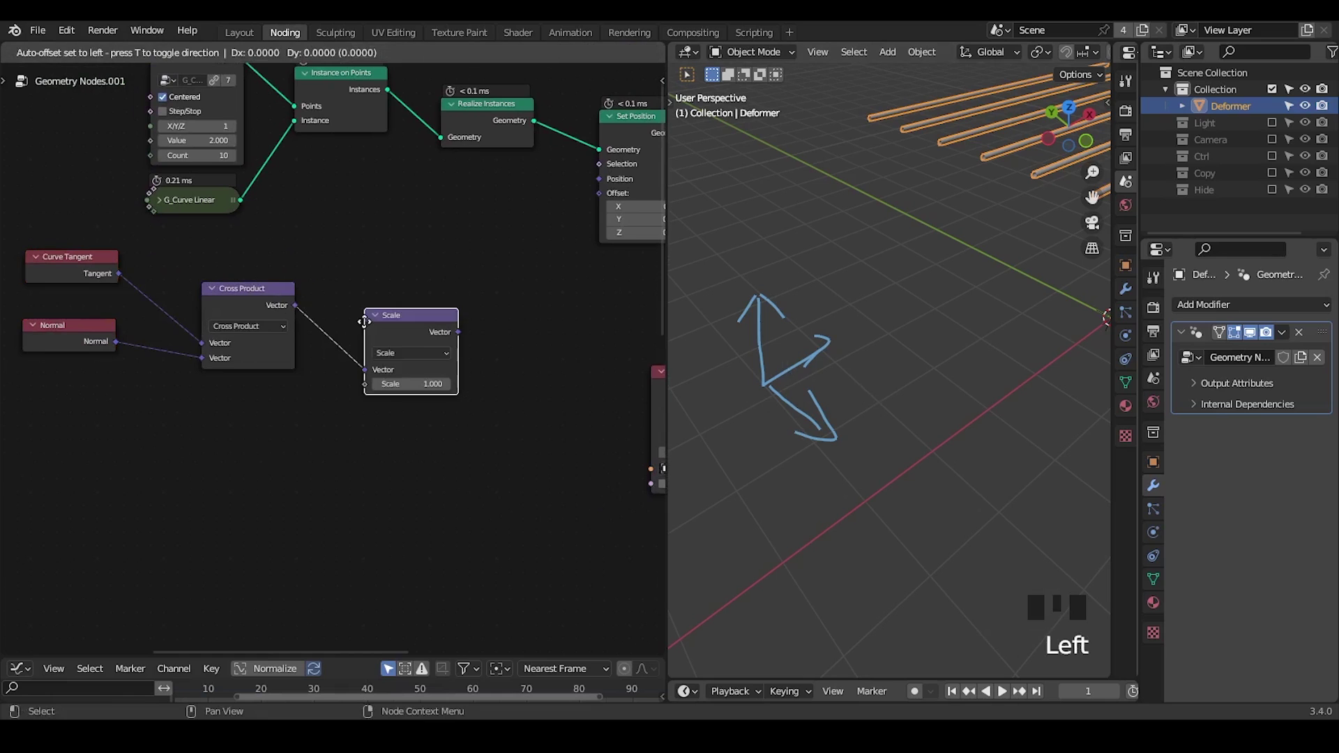
click(364, 322)
- Duplicate the Scale node, set one of the two to Add and feed it with the output of the other
drag(454, 332, 486, 368)
key(shift+d)
click(461, 371)
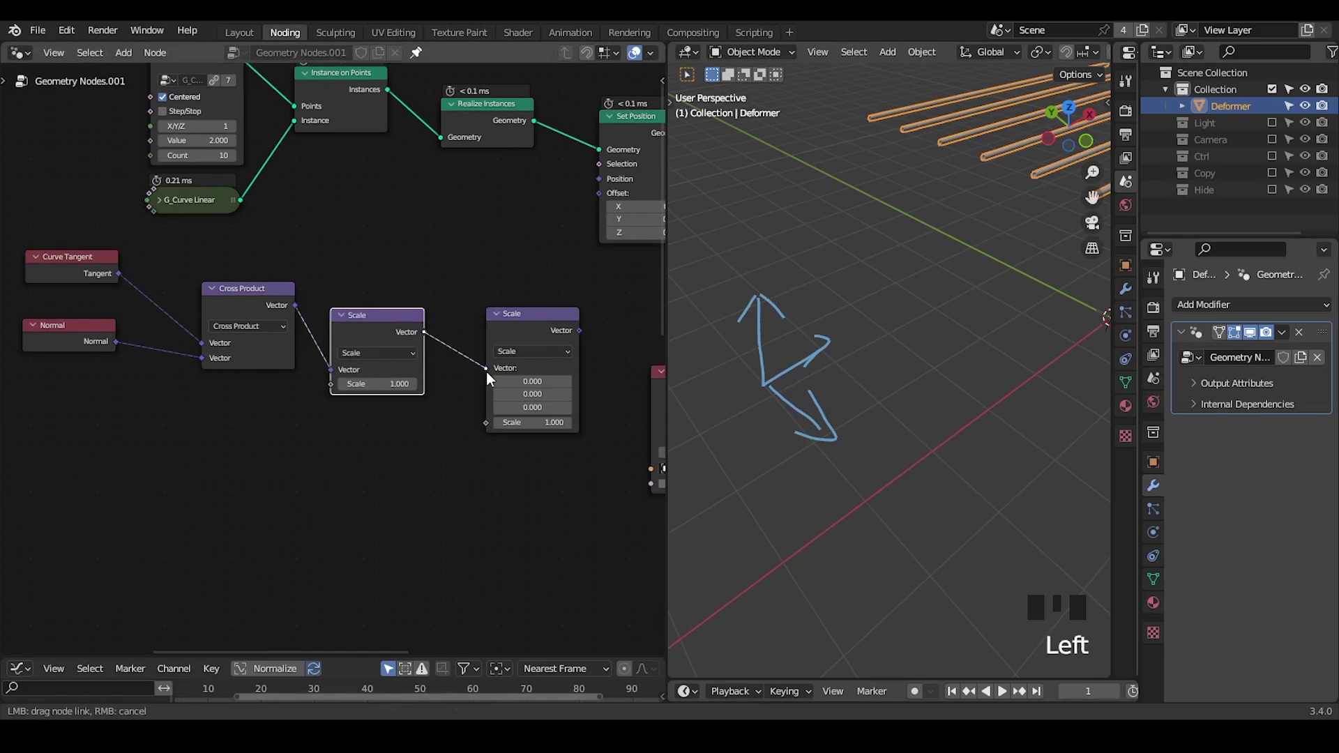
click(533, 351)
click(533, 366)
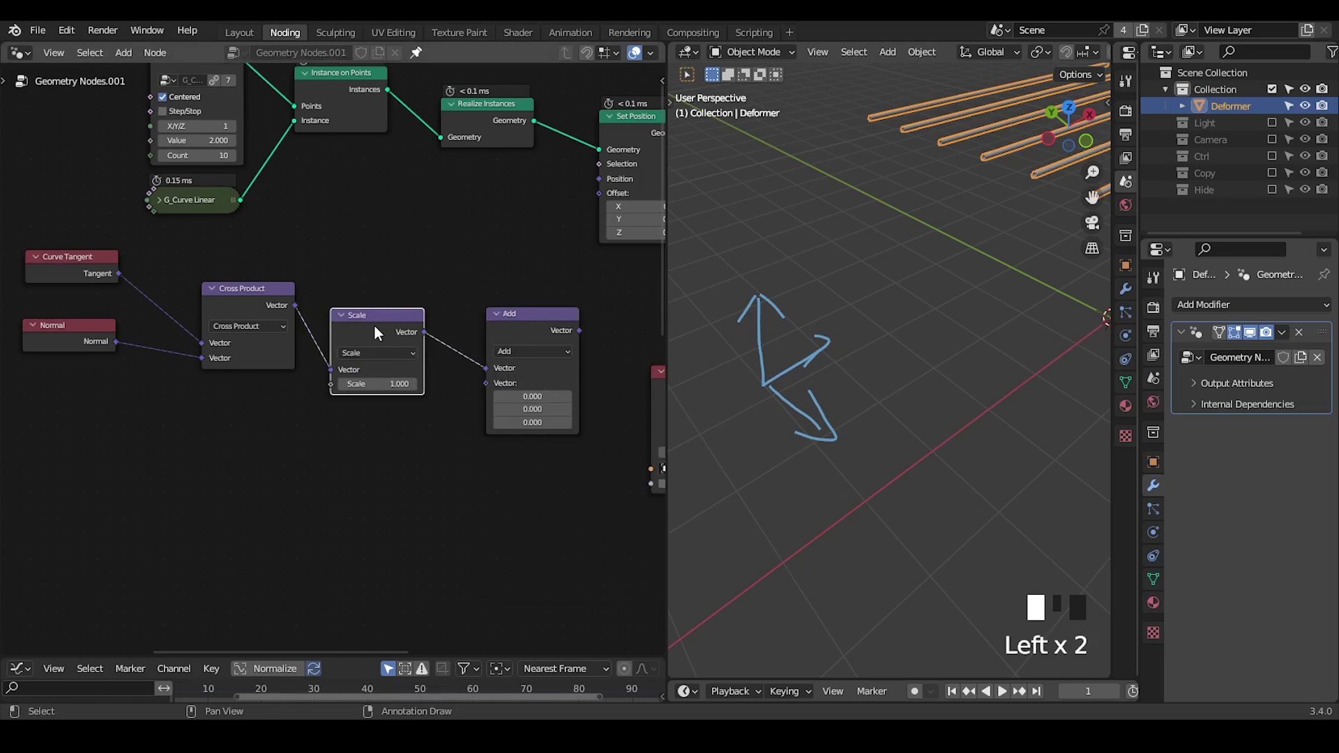
- Duplicate the Scale node below the first, feed it from Normal and connect its output to the Add node's second vector
key(ctrl+shift+d)
click(383, 425)
middle_drag(337, 433, 445, 367)
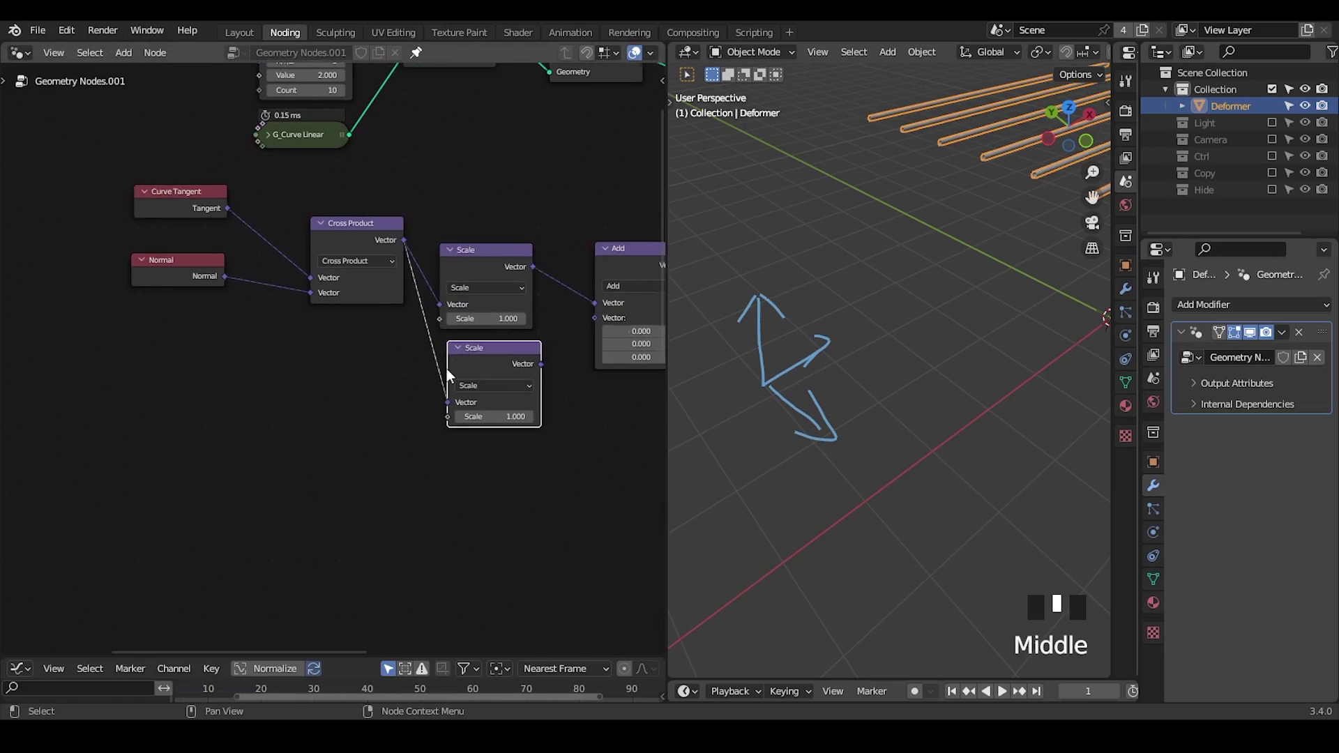
drag(225, 276, 284, 319)
drag(422, 395, 448, 402)
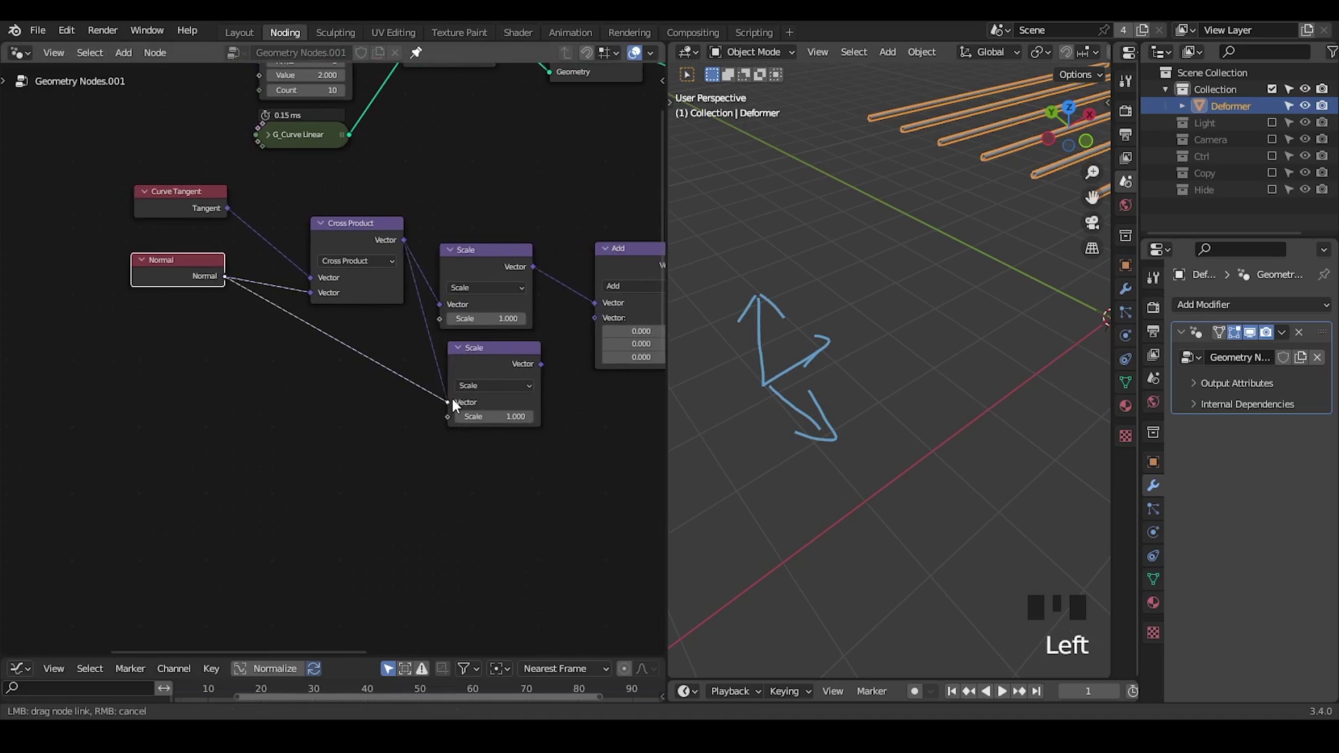
drag(541, 364, 593, 319)
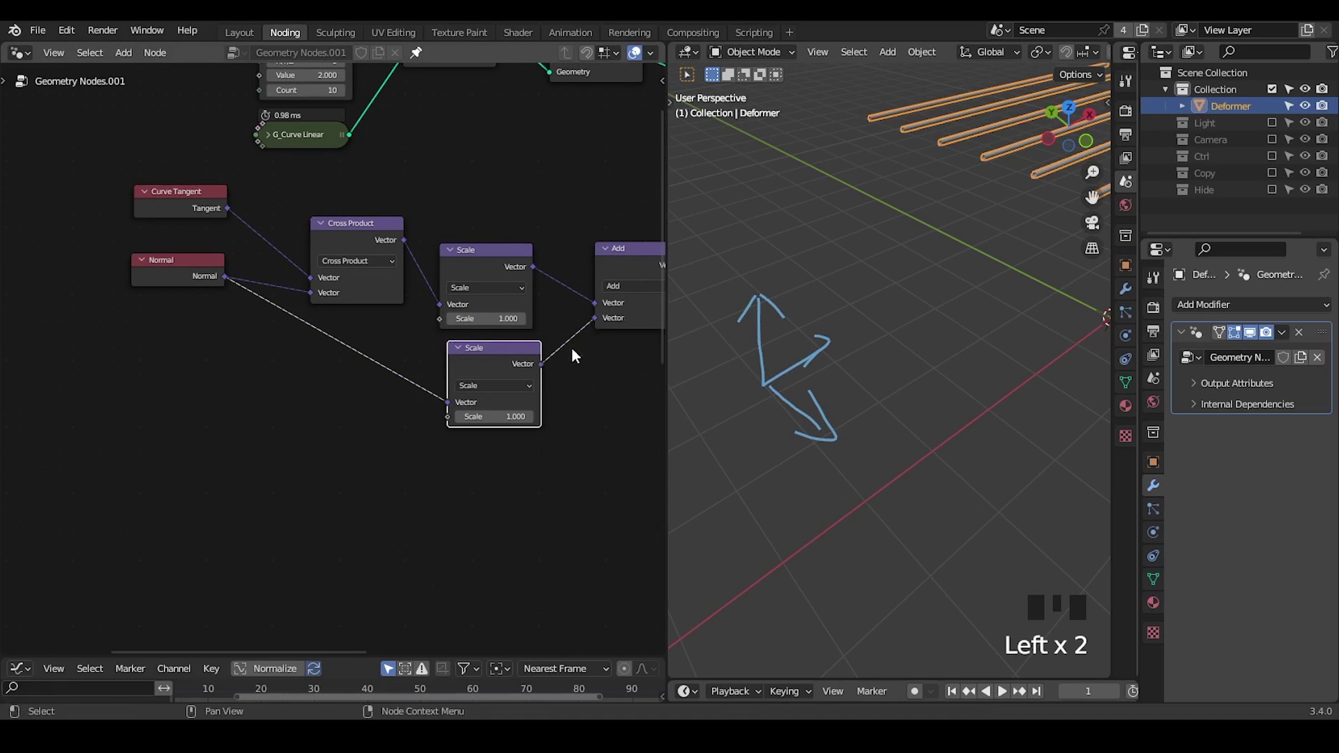
- Move the upper Scale node slightly up, away from the lower Scale node
middle_drag(562, 329, 486, 368)
drag(430, 293, 440, 277)
shift+middle_drag(898, 212, 935, 349)
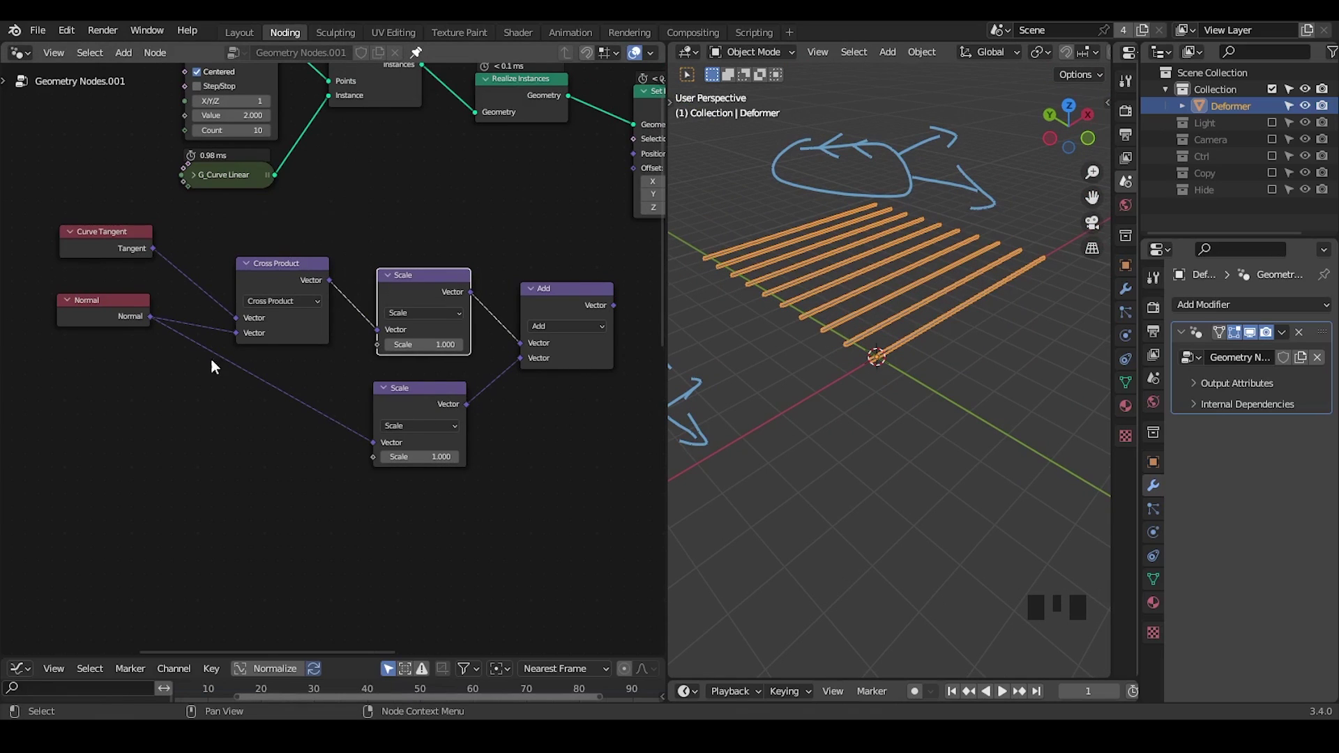
mouse_move(890, 359)
mouse_down()
mouse_move(912, 361)
mouse_move(943, 396)
mouse_up()
mouse_move(932, 341)
mouse_down()
mouse_move(947, 401)
mouse_move(928, 401)
mouse_up()
right_drag(930, 336, 948, 391)
- Connect the Add node's vector output to the Offset input of the Set Position node
middle_drag(323, 385, 320, 345)
middle_drag(586, 265, 476, 327)
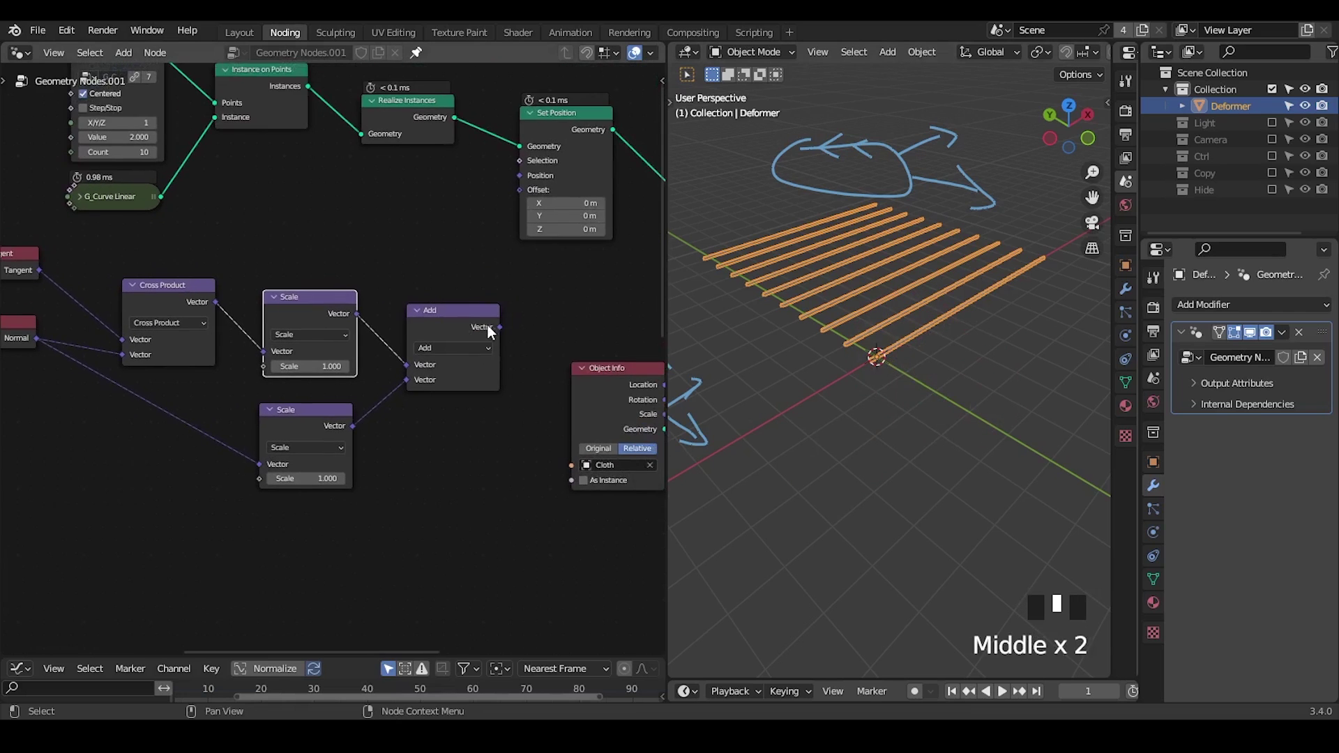
drag(500, 327, 526, 269)
drag(521, 195, 521, 191)
- Add a G_Sin Function group node below the Normal node
middle_drag(97, 458, 257, 385)
key(ctrl+a)
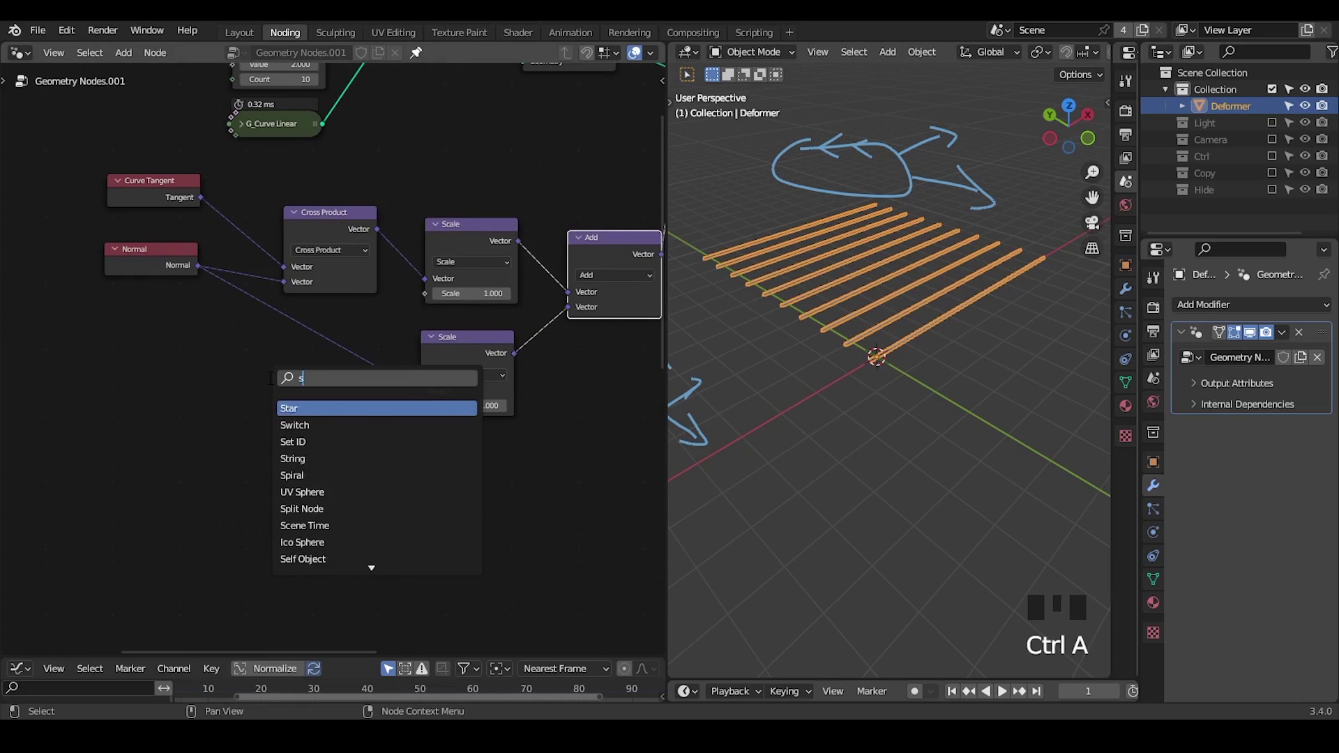
text(sin fun)
key(Return)
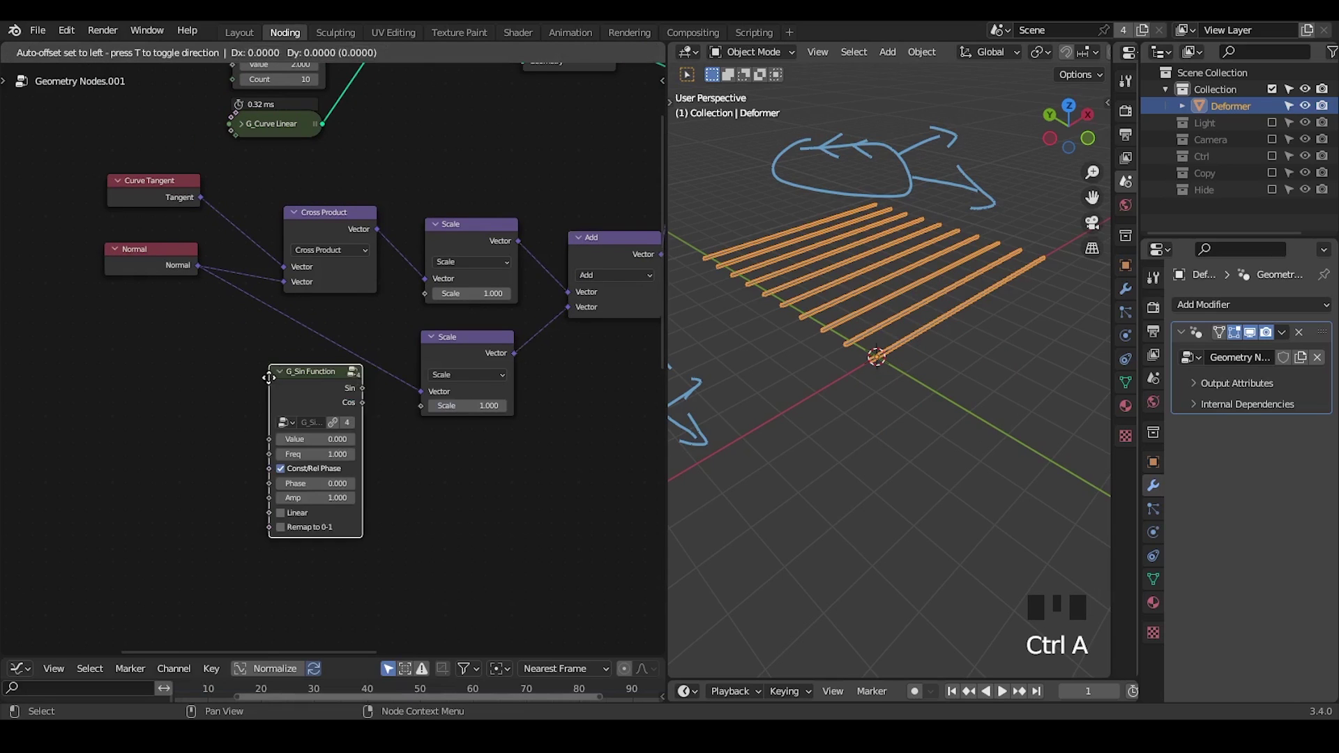
click(191, 383)
- Add a Spline Parameter node whose Length output feeds the Value input of G_Sin Function
middle_drag(192, 382, 385, 323)
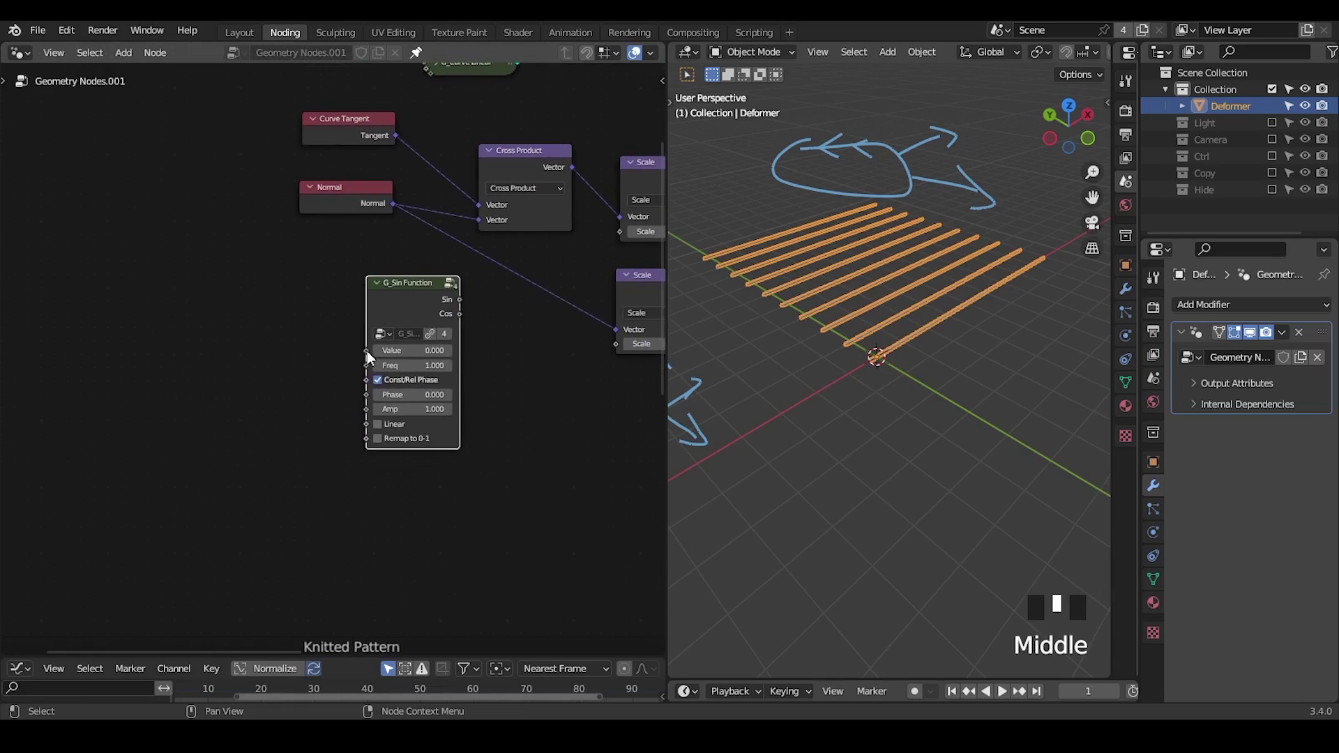
drag(367, 350, 167, 344)
text(length)
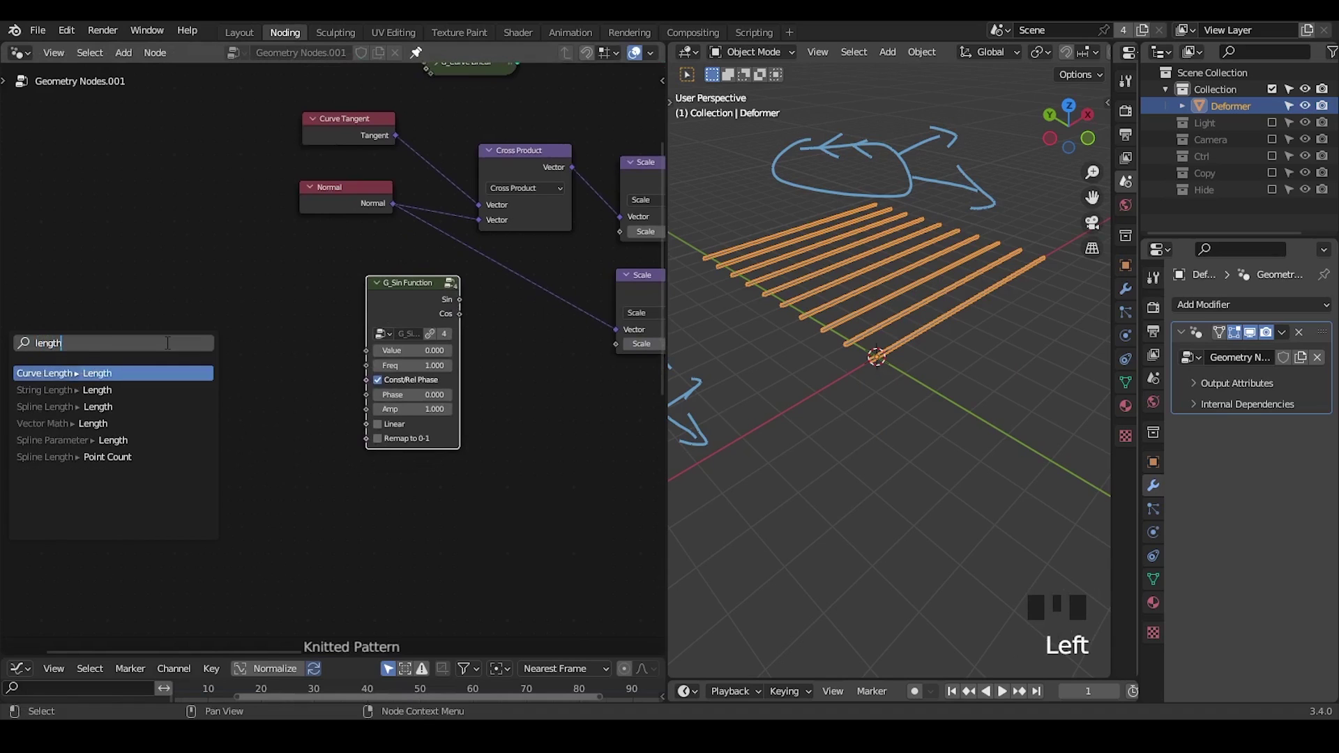
key(Down)
key(Down)
key(Return)
click(167, 321)
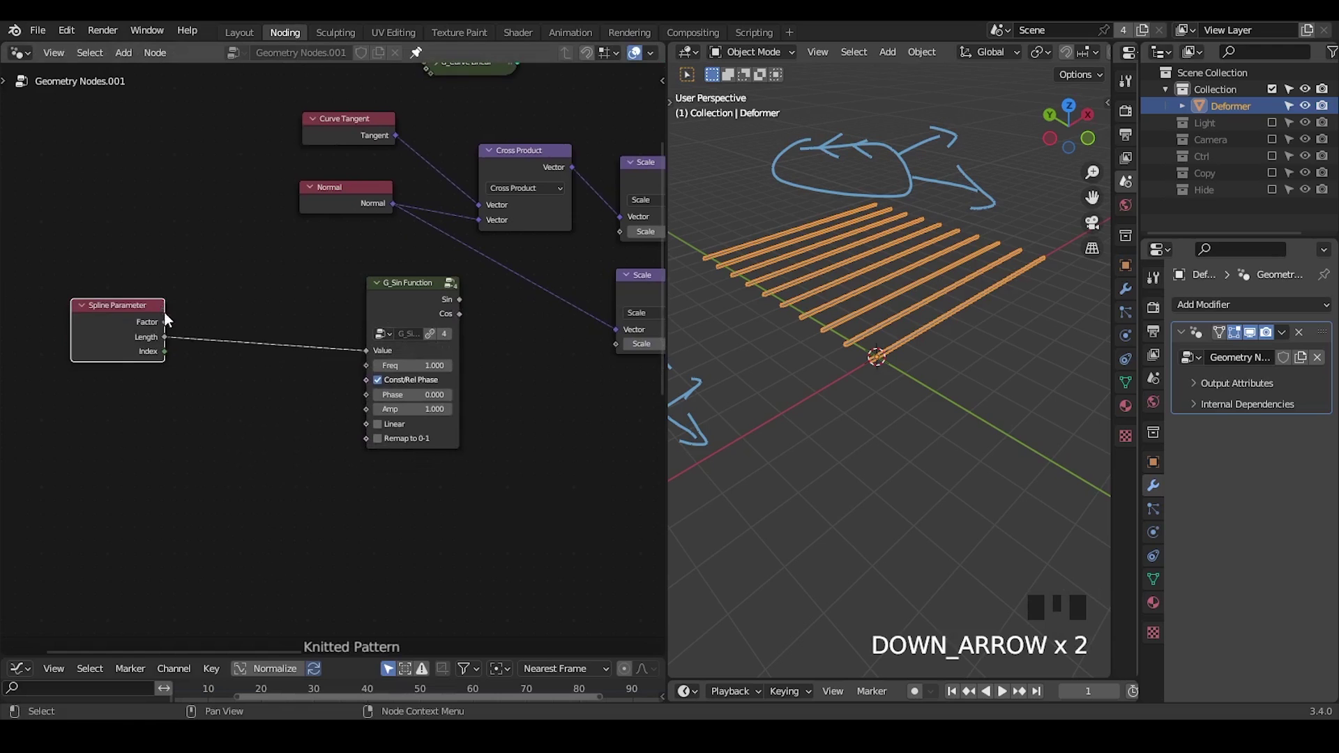
- Drive the upper Scale node with the Sin output, and duplicate G_Sin Function with its link to drive the lower Scale node
middle_drag(291, 354, 240, 349)
drag(347, 292, 337, 258)
key(shift+ctrl+d)
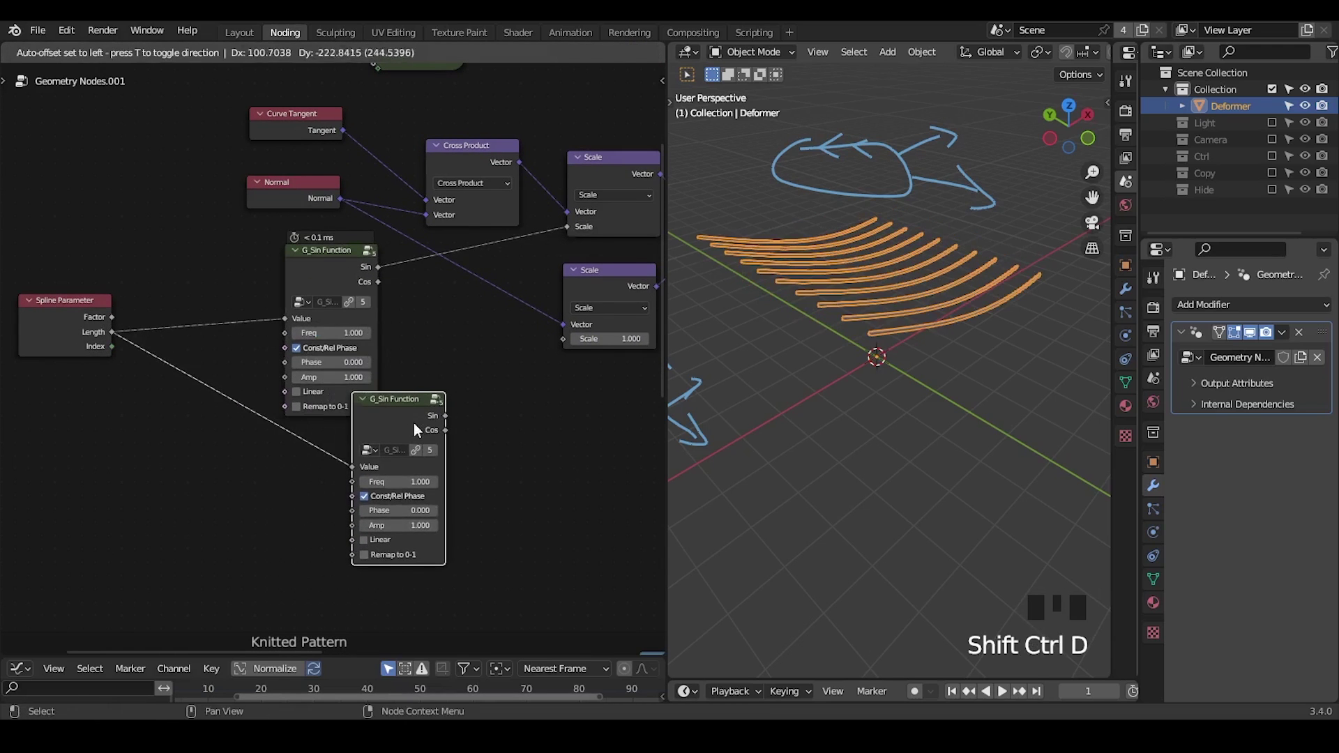
click(413, 423)
drag(445, 417, 563, 338)
- Add a Value node set to 7.6 that feeds the Freq inputs of both G_Sin Function nodes
middle_drag(288, 349, 420, 290)
drag(418, 279, 276, 329)
text(value)
key(Return)
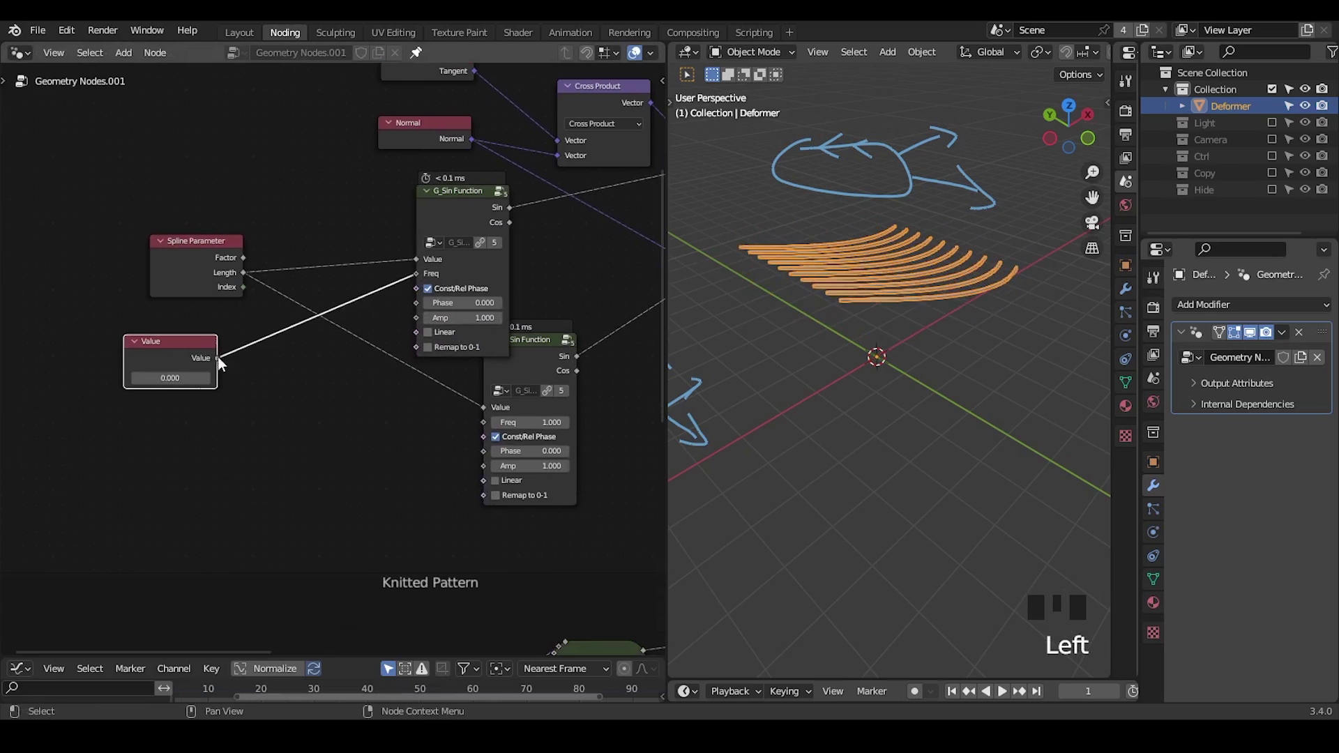
drag(216, 360, 483, 422)
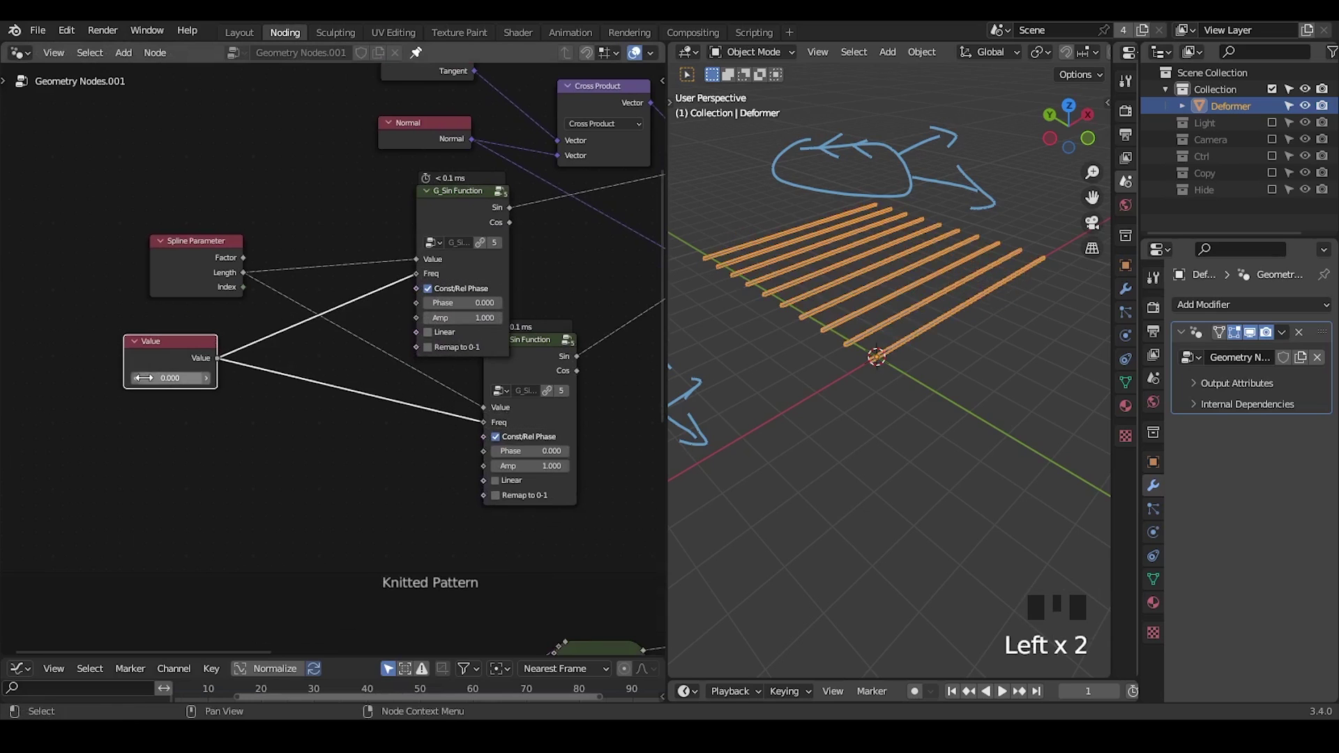
click(170, 378)
drag(170, 377, 223, 377)
shift+middle_drag(764, 360, 847, 277)
middle_drag(846, 348, 914, 358)
key(d)
drag(981, 335, 891, 335)
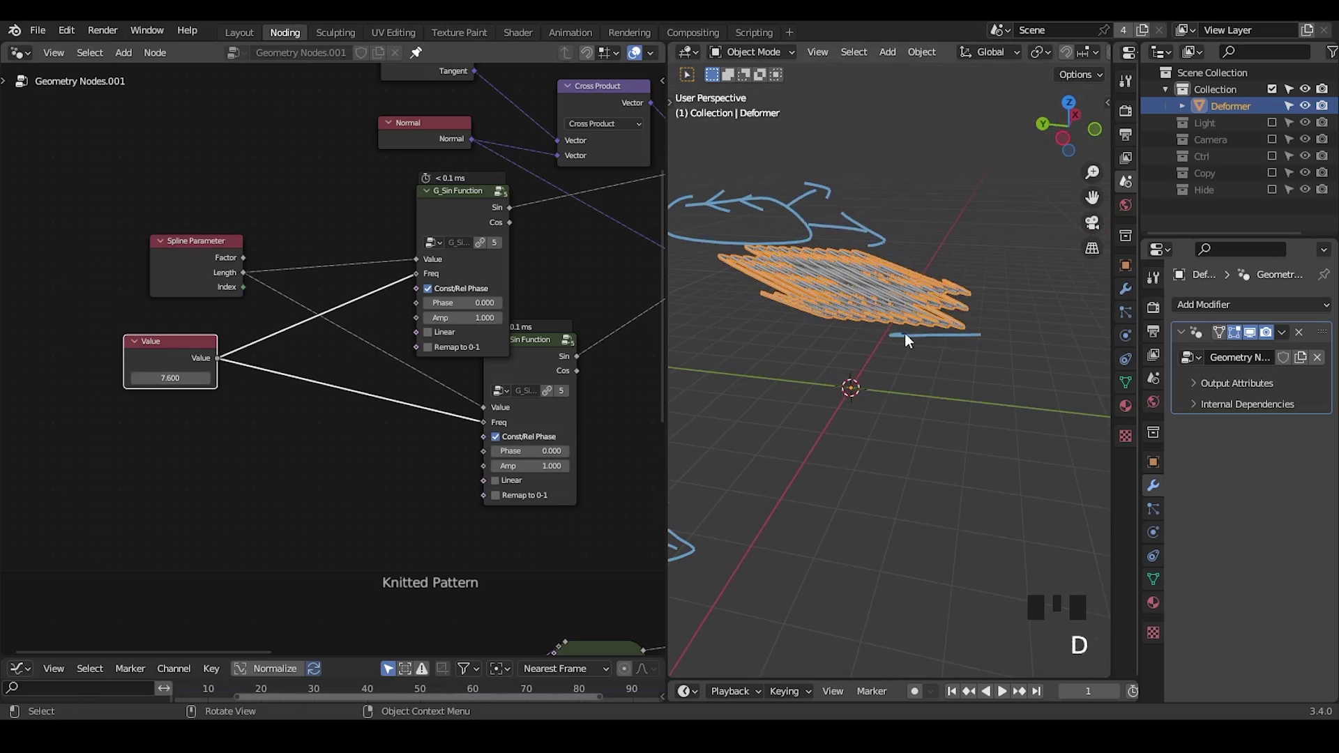
- Set Amp to 0.1 on the upper G_Sin Function and 0.03 on the lower one, and erase the straight annotation line near the curves
shift+drag(473, 319, 431, 319)
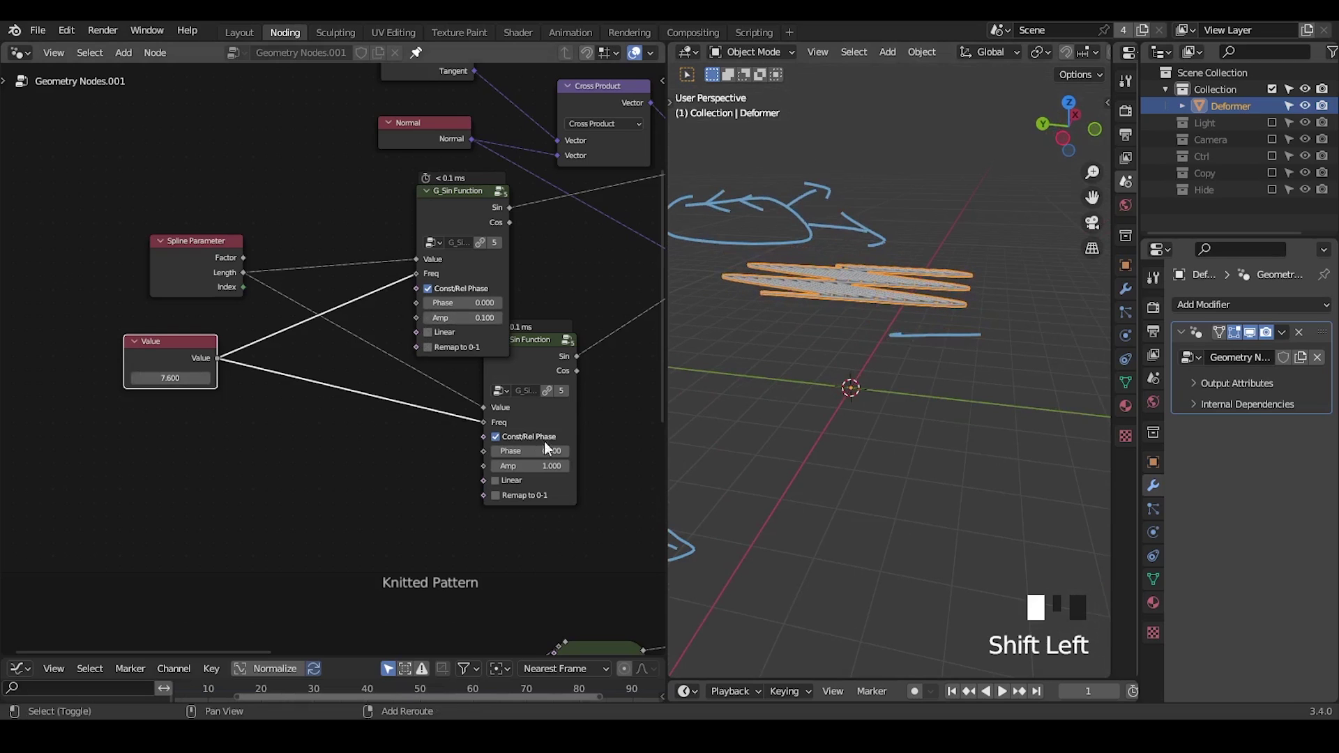
shift+drag(547, 466, 510, 466)
shift+middle_drag(1078, 337, 982, 372)
key(d)
mouse_move(973, 369)
right_down()
mouse_move(908, 349)
mouse_move(890, 364)
mouse_move(904, 370)
right_up()
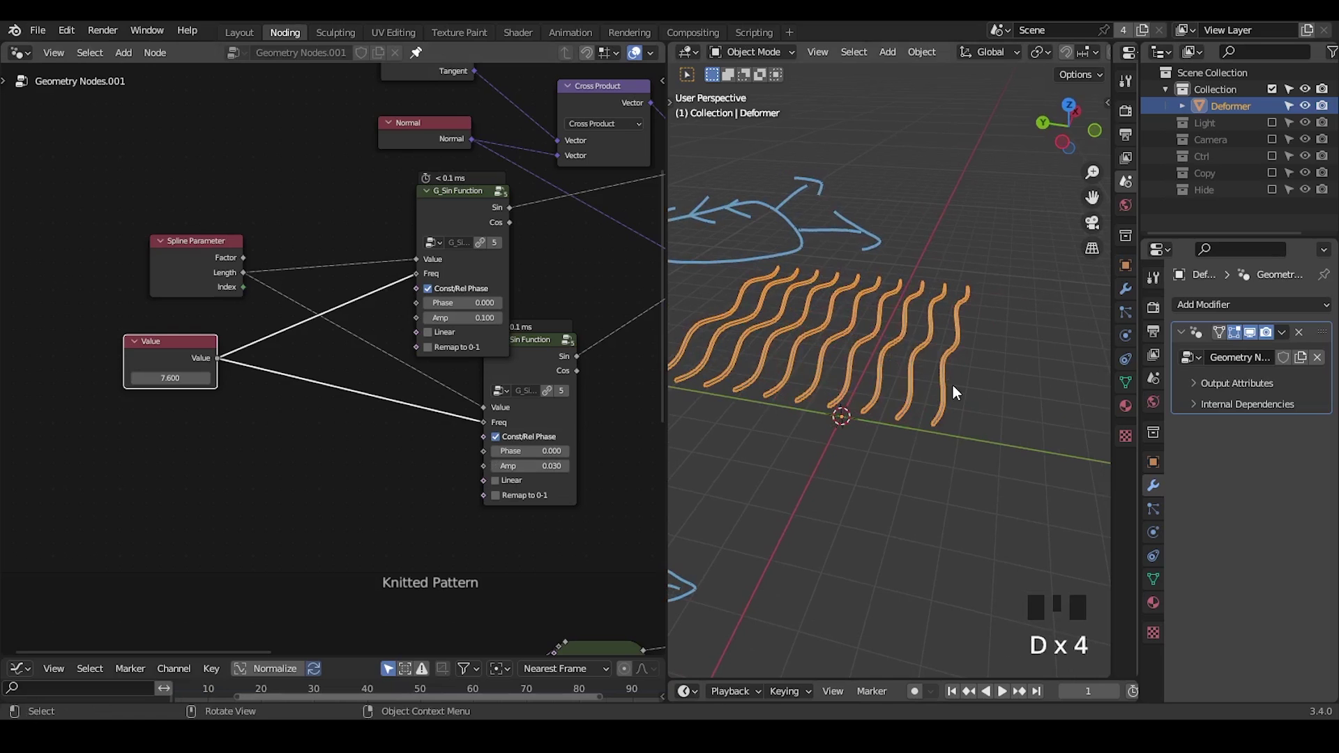
- Make room before Set Position and insert a Duplicate Elements node between Realize Instances and Set Position
middle_drag(551, 259, 400, 335)
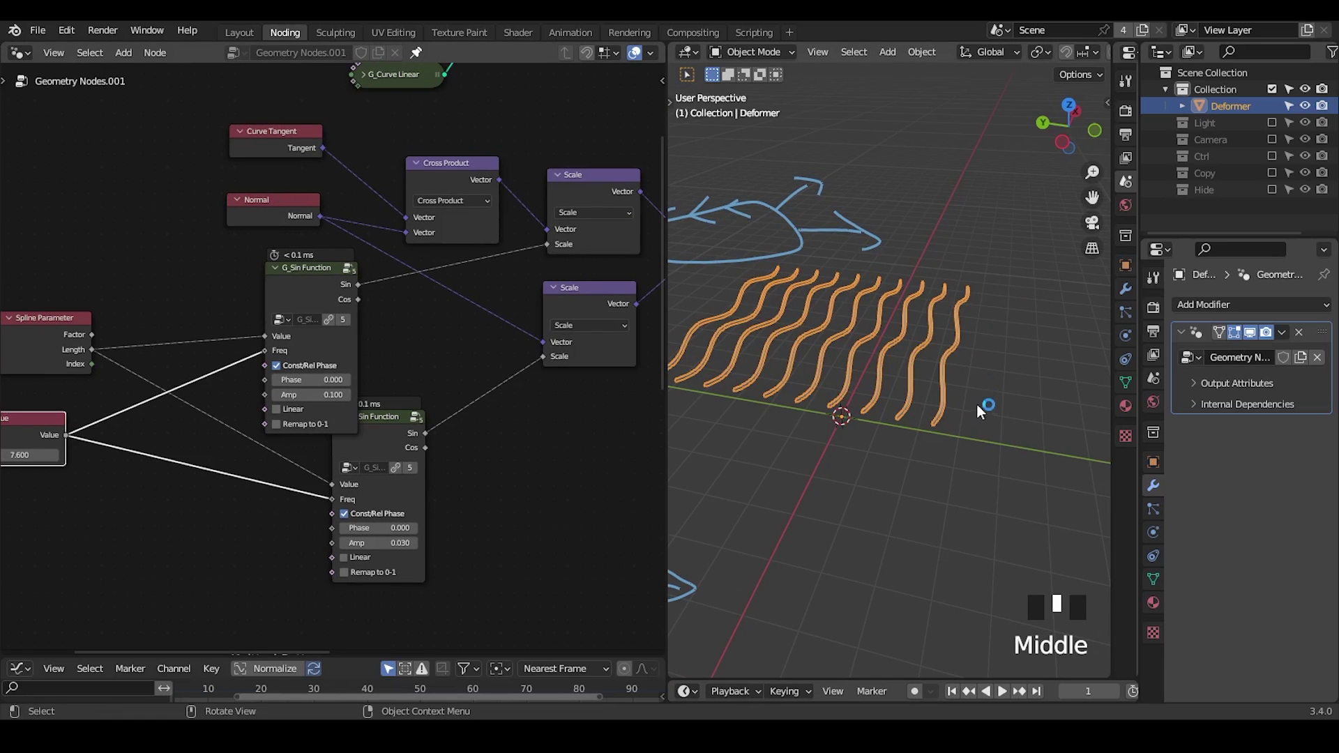
ctrl+middle_drag(977, 404, 986, 370)
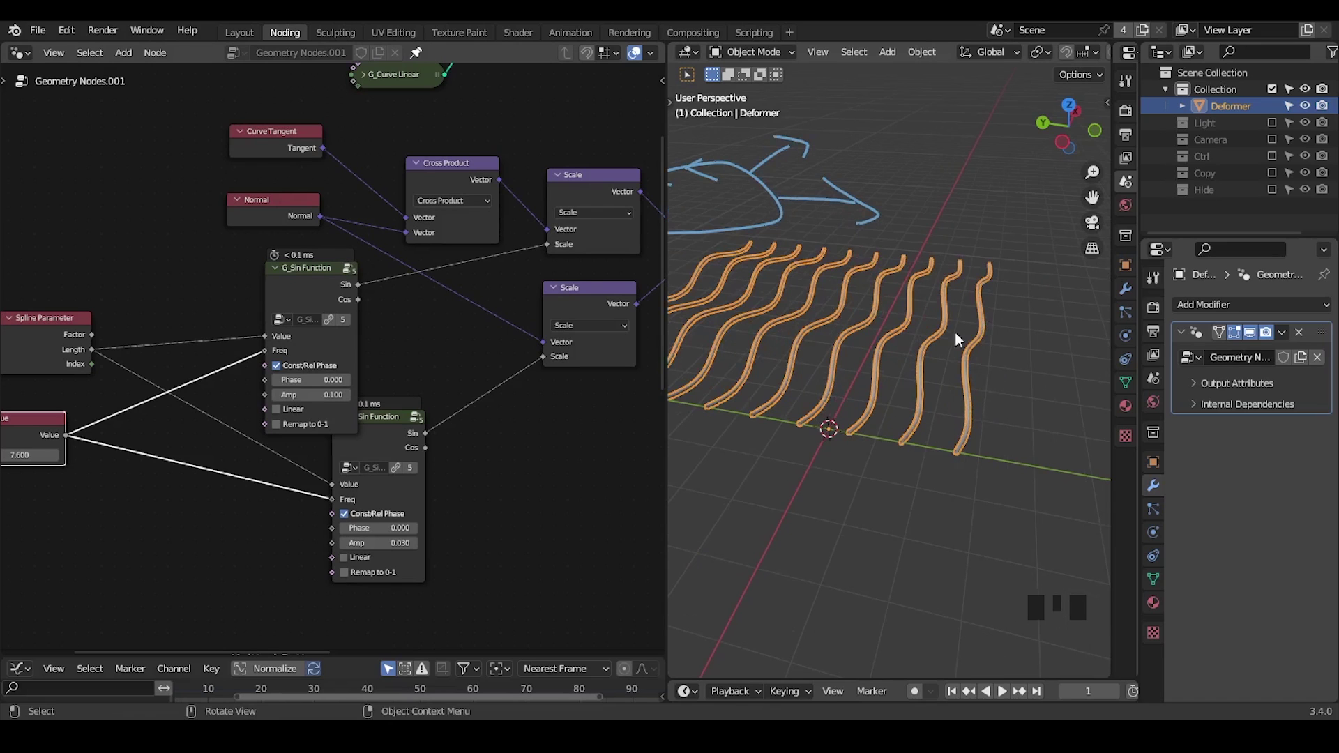
middle_drag(586, 242, 262, 427)
middle_drag(446, 263, 362, 317)
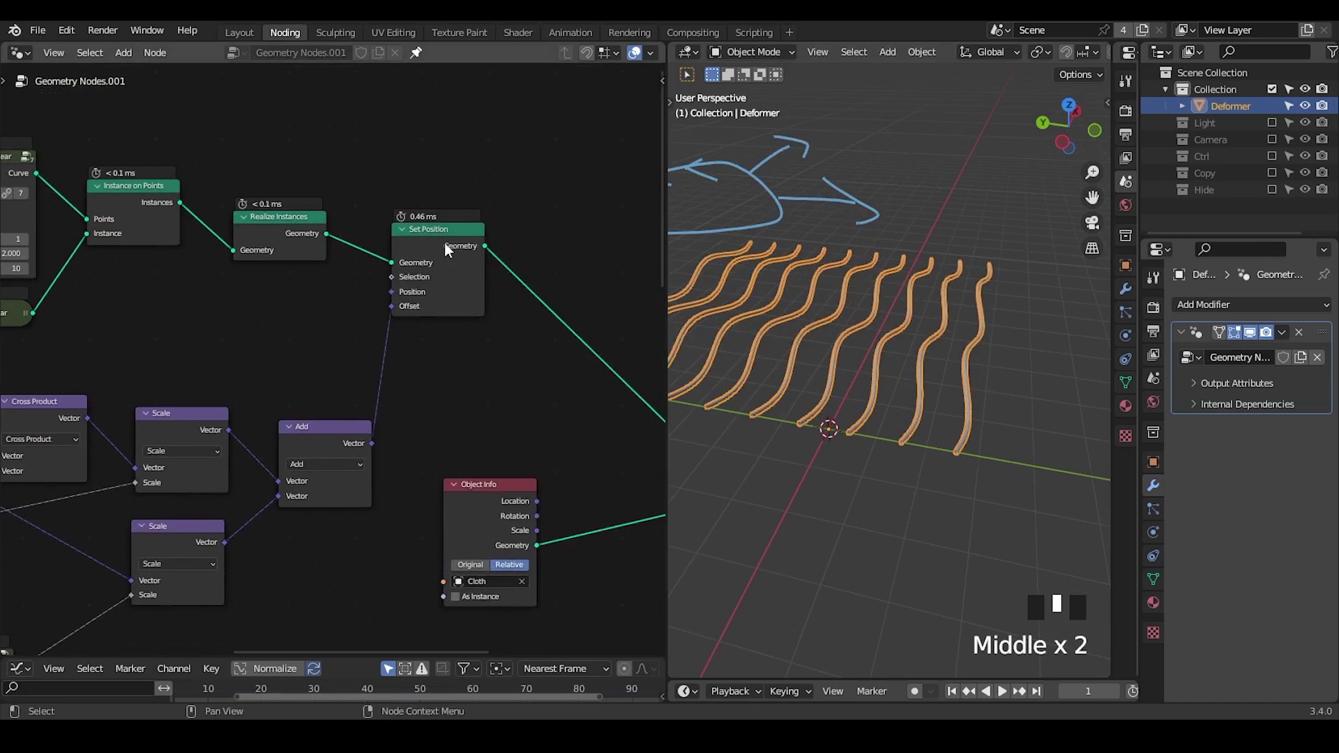
drag(450, 230, 551, 231)
key(ctrl+a)
text(dupli)
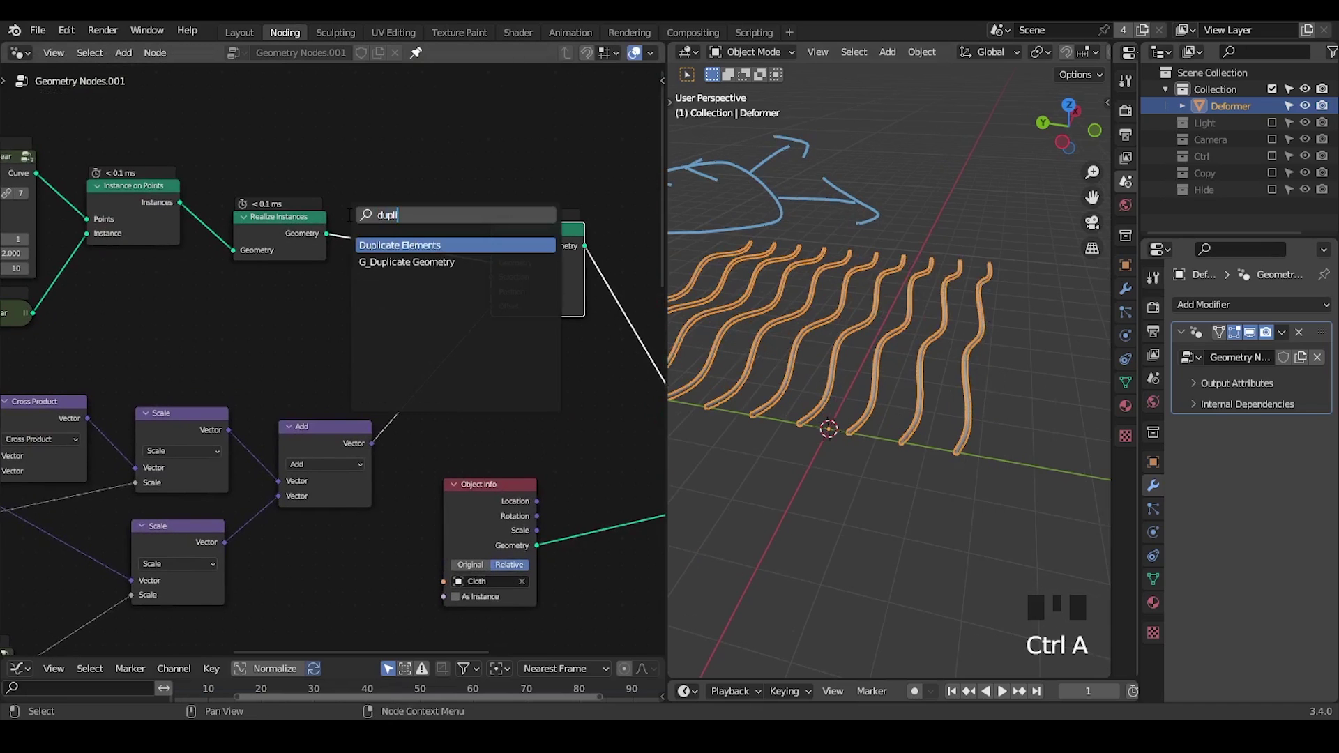
key(Return)
click(346, 215)
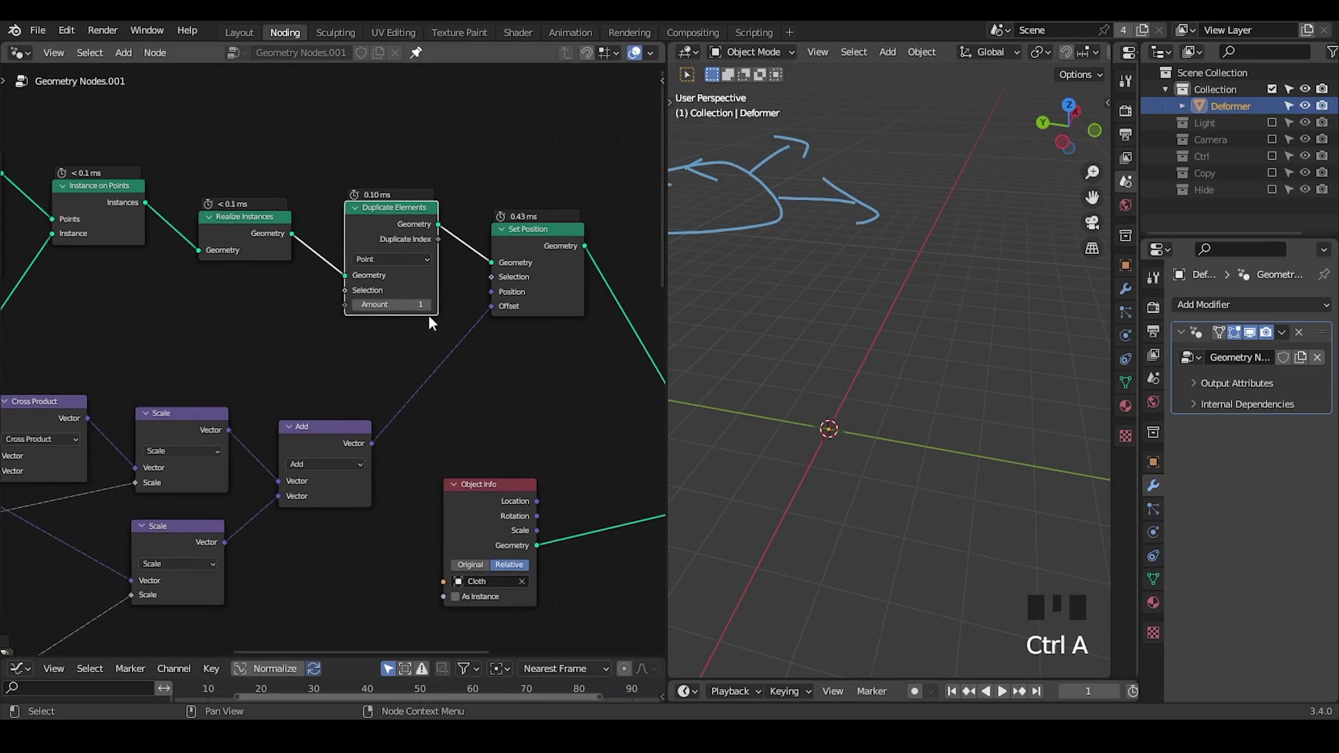
- Set the Duplicate Elements node to the Spline domain with an amount of 3
middle_drag(417, 346, 489, 308)
click(475, 237)
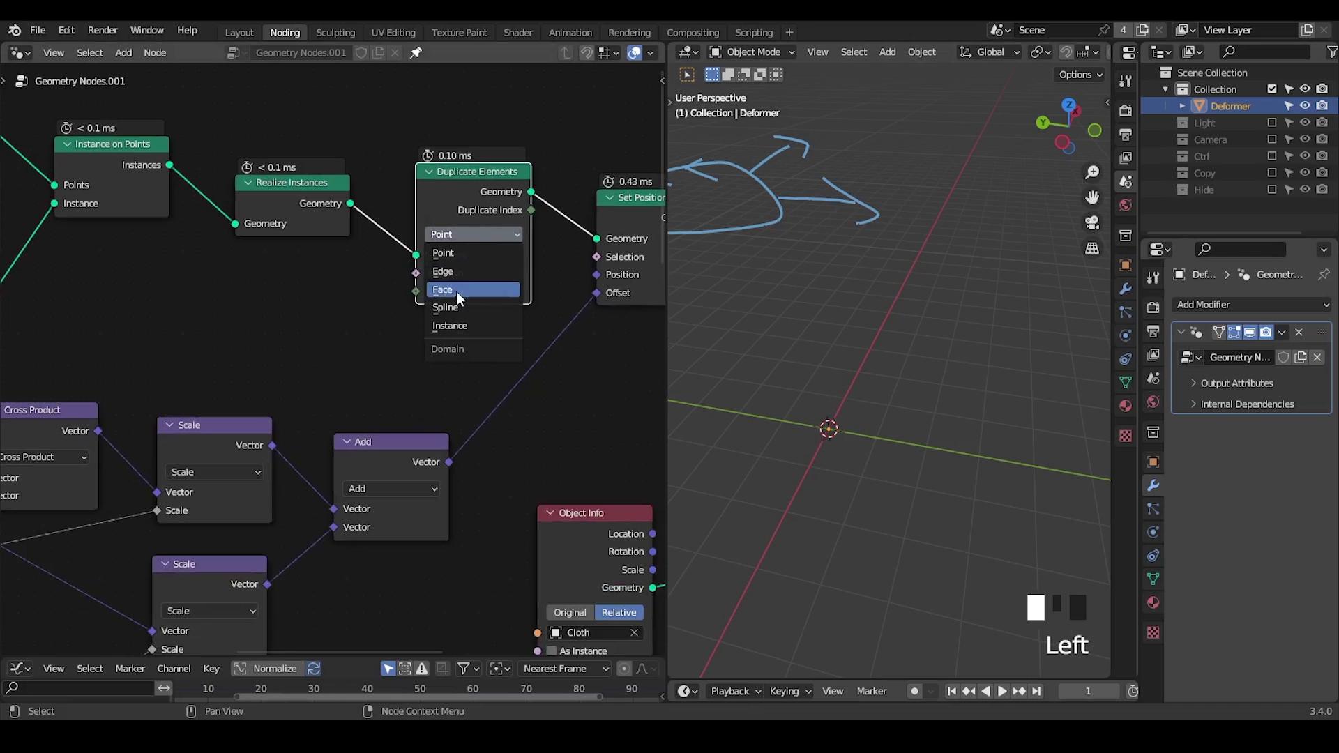
click(461, 307)
click(493, 292)
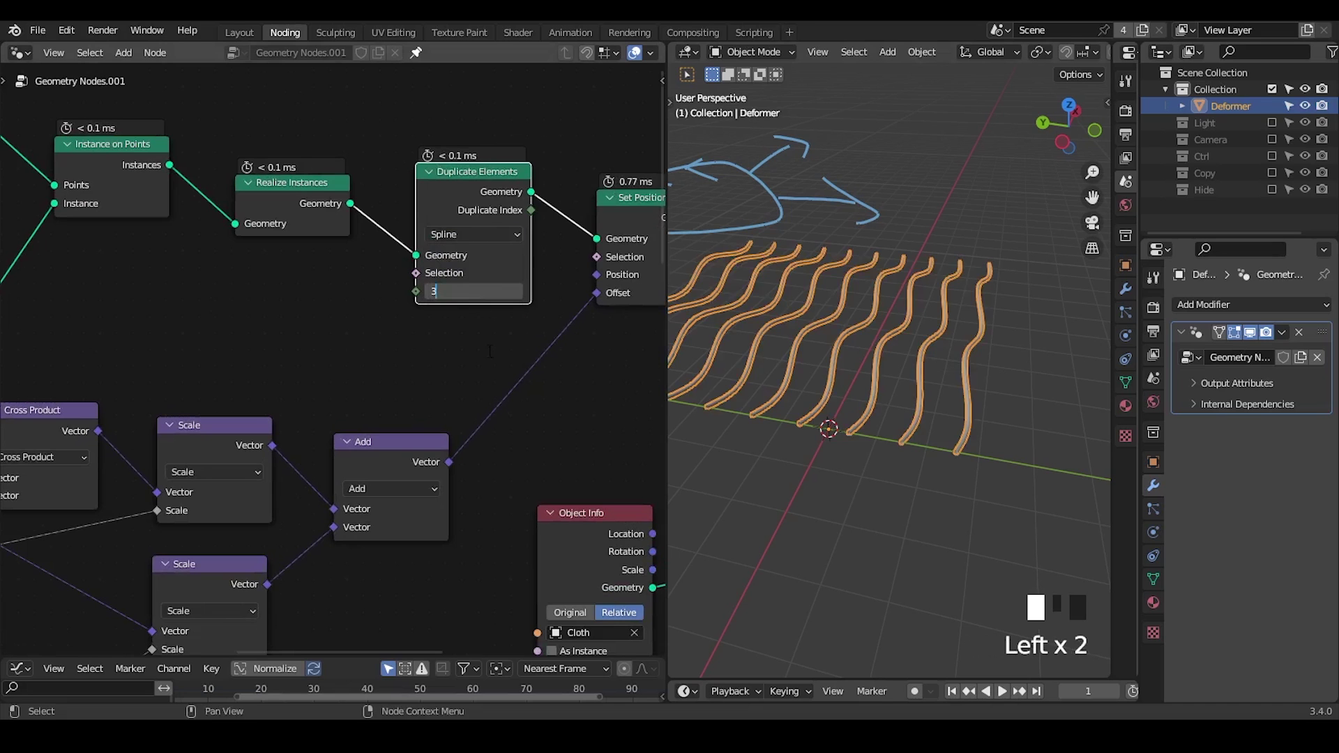
- Check how many splines the Duplicate Elements node outputs
middle_drag(441, 387, 250, 412)
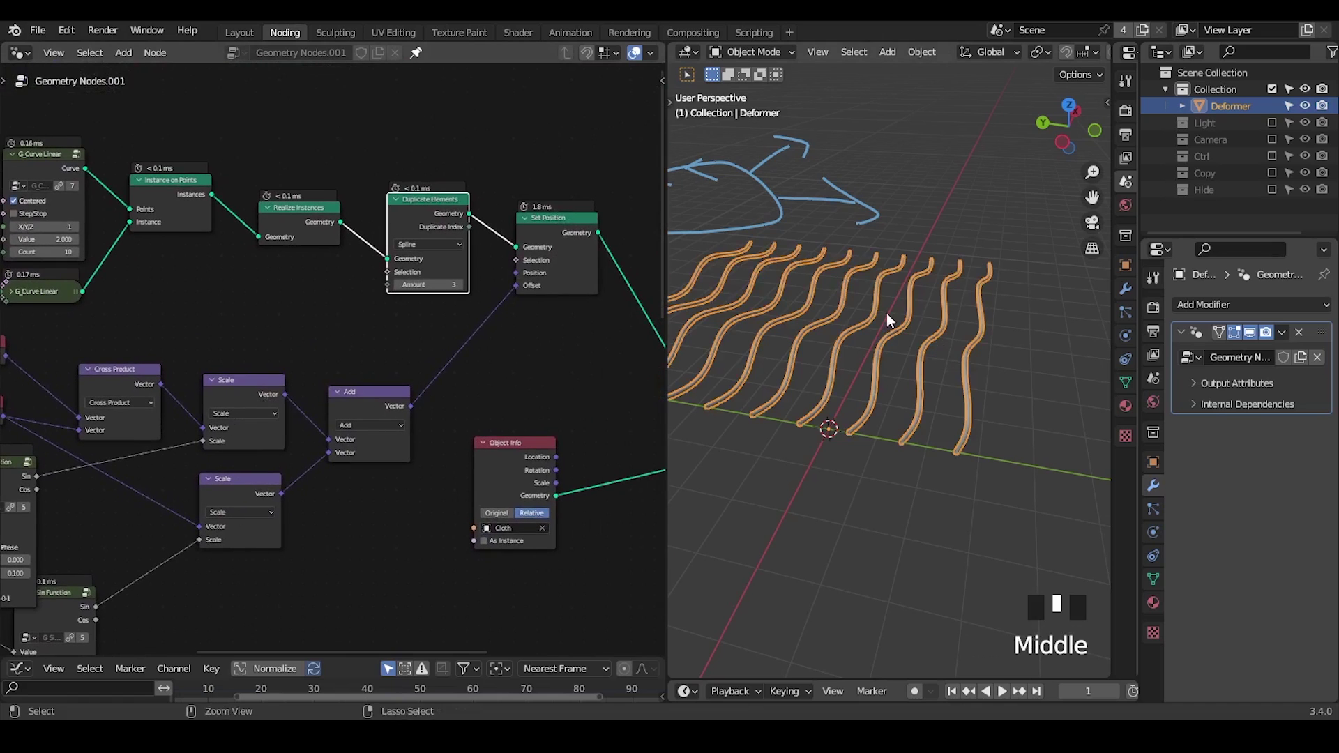
ctrl+middle_drag(886, 314, 856, 342)
ctrl+middle_drag(491, 325, 470, 136)
mouse_move(528, 161)
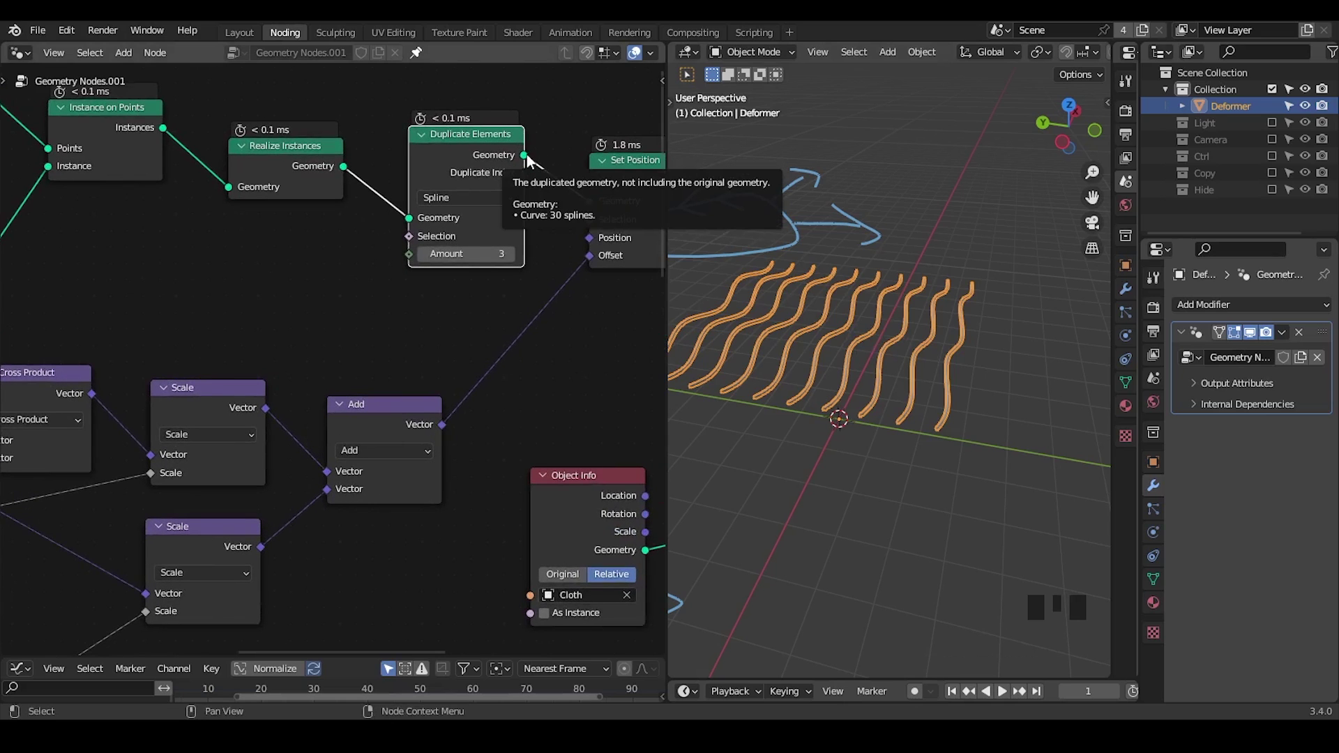
drag(525, 155, 589, 201)
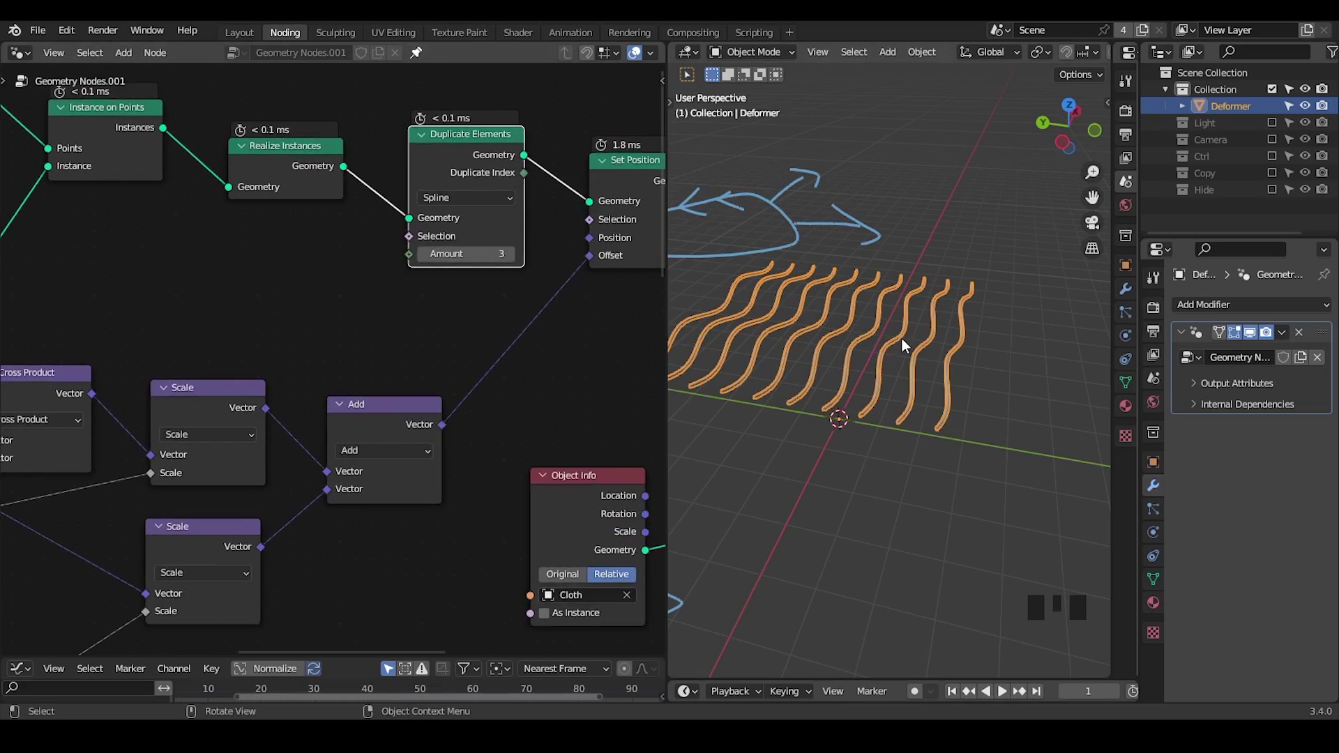
mouse_move(955, 333)
mouse_down()
mouse_move(957, 346)
mouse_move(902, 333)
mouse_up()
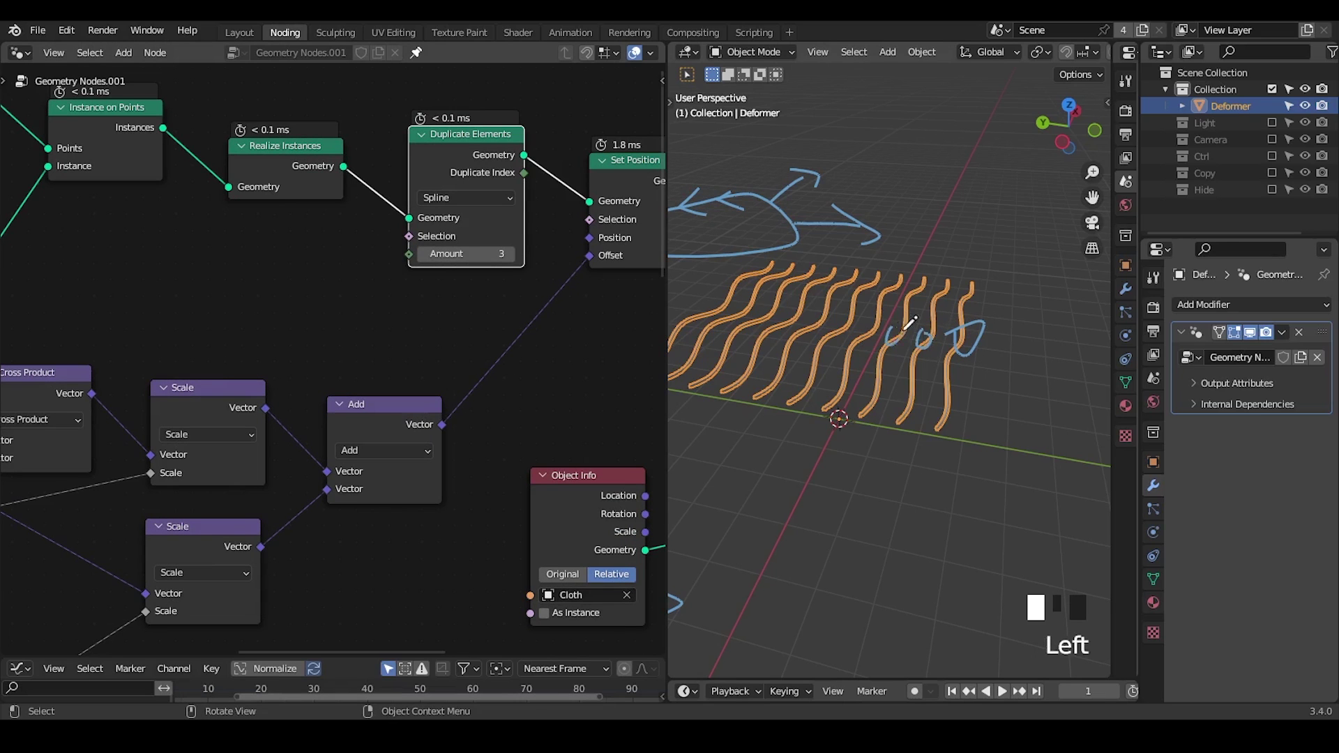
right_drag(977, 327, 890, 344)
- Move the Knitted Pattern frame down to free space below the Value and G_Sin Function nodes
middle_drag(397, 350, 774, 147)
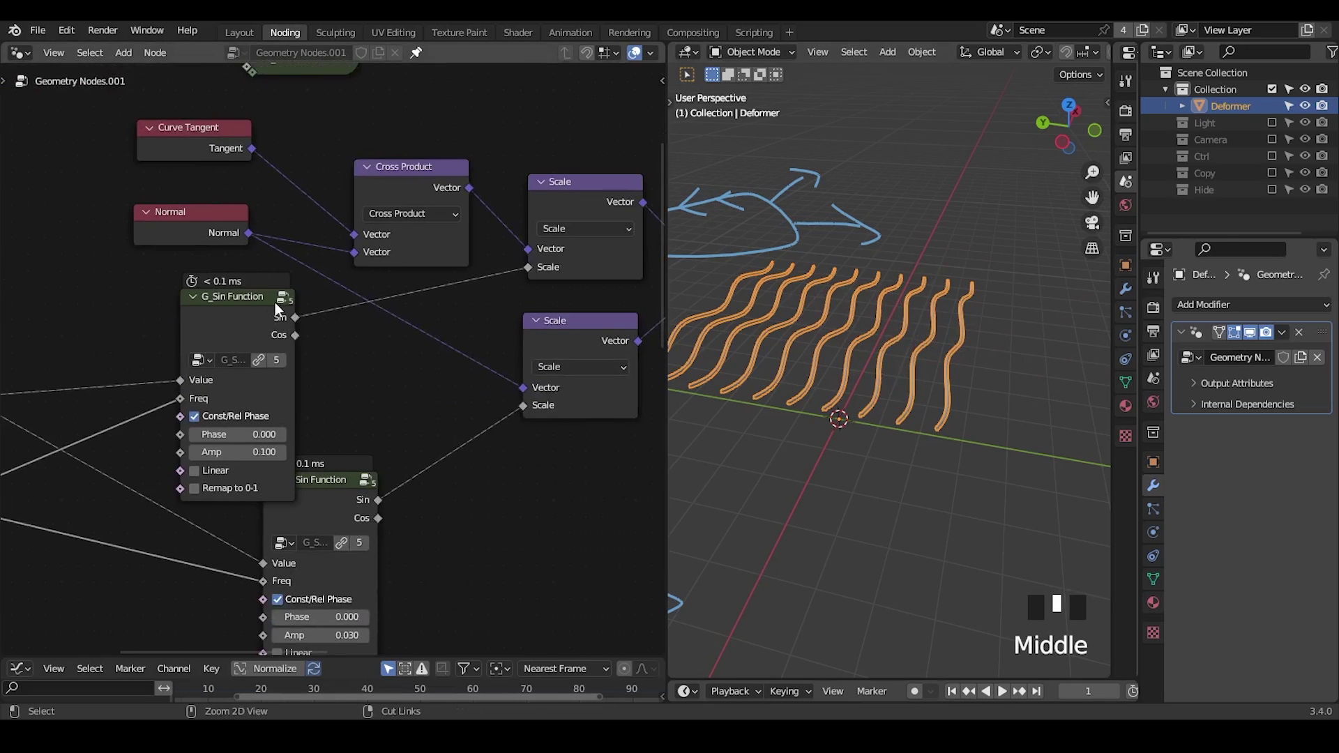
scroll(254, 335, down, 4)
mouse_move(230, 354)
middle_down()
mouse_move(251, 360)
mouse_move(560, 234)
middle_up()
middle_drag(464, 543, 460, 511)
click(460, 515)
key(g)
click(454, 621)
click(279, 434)
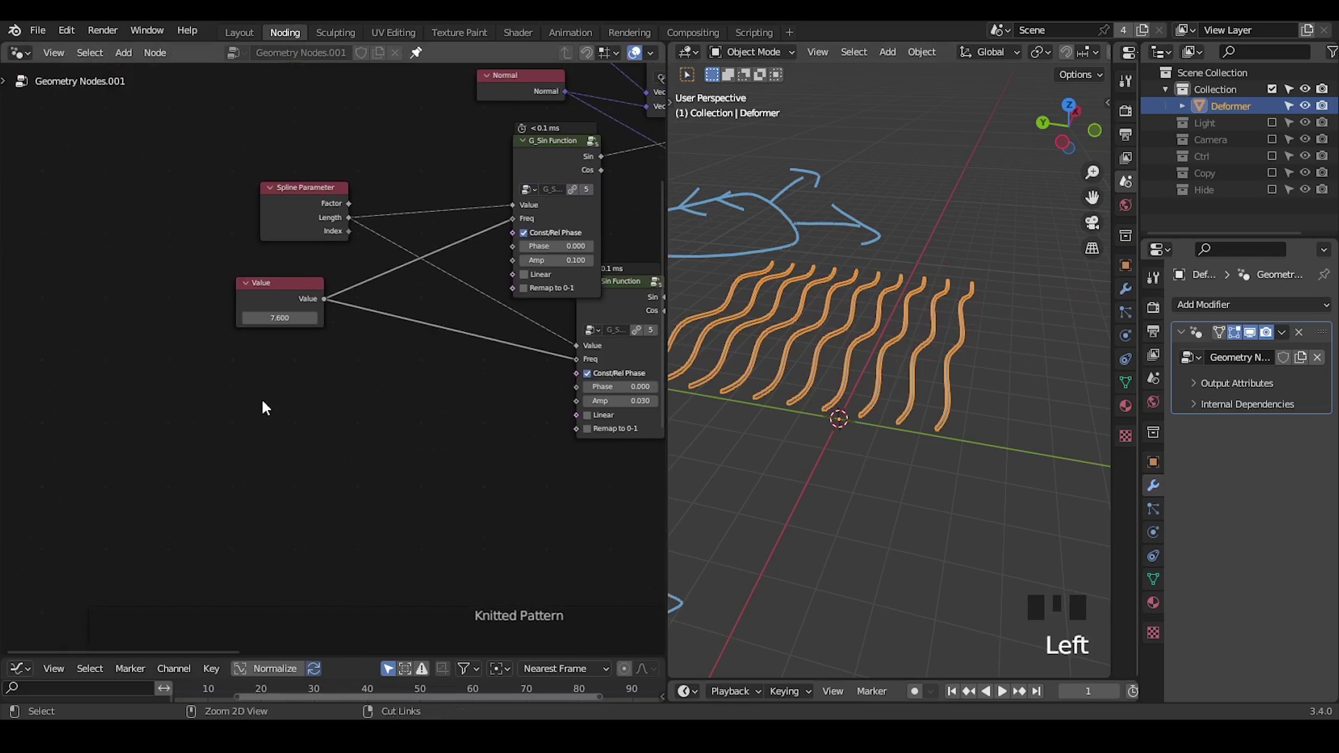
- Add a G_Spline Info group node below the Value node
key(ctrl+a)
text(spline)
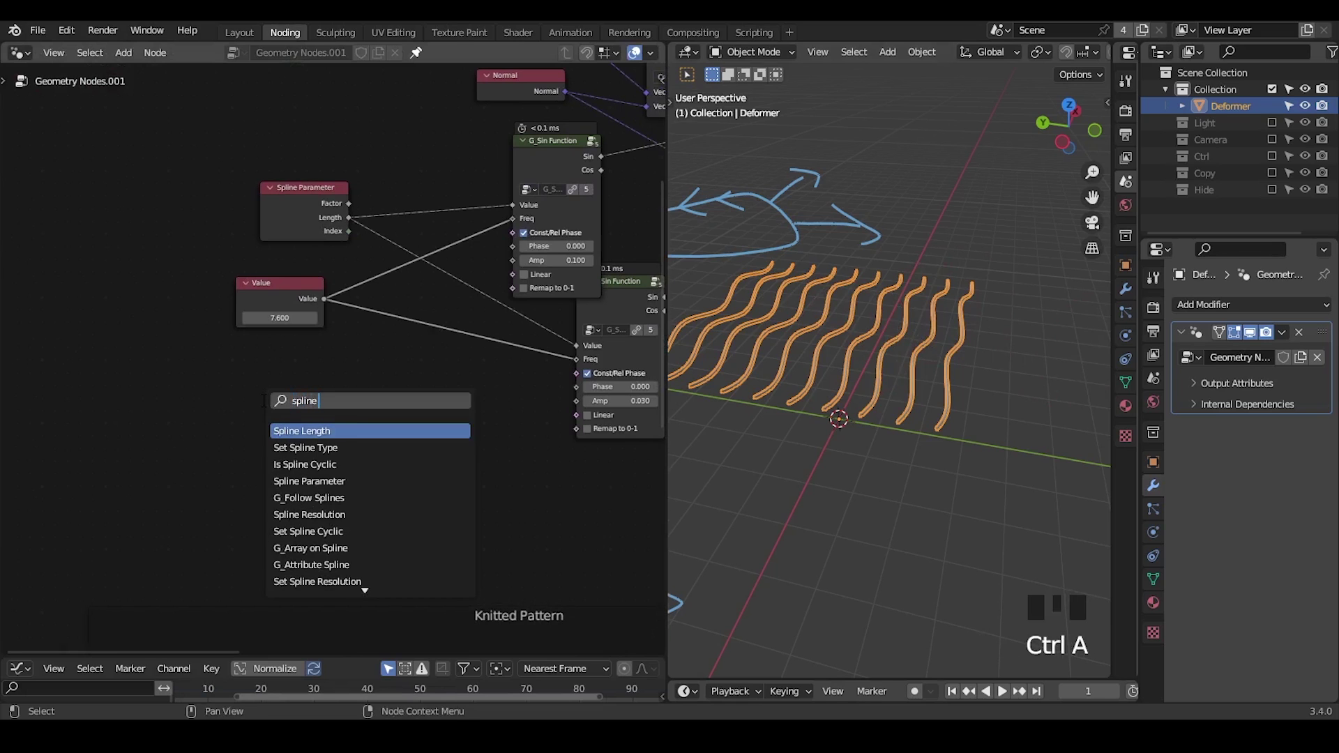
text( info)
key(Return)
click(148, 374)
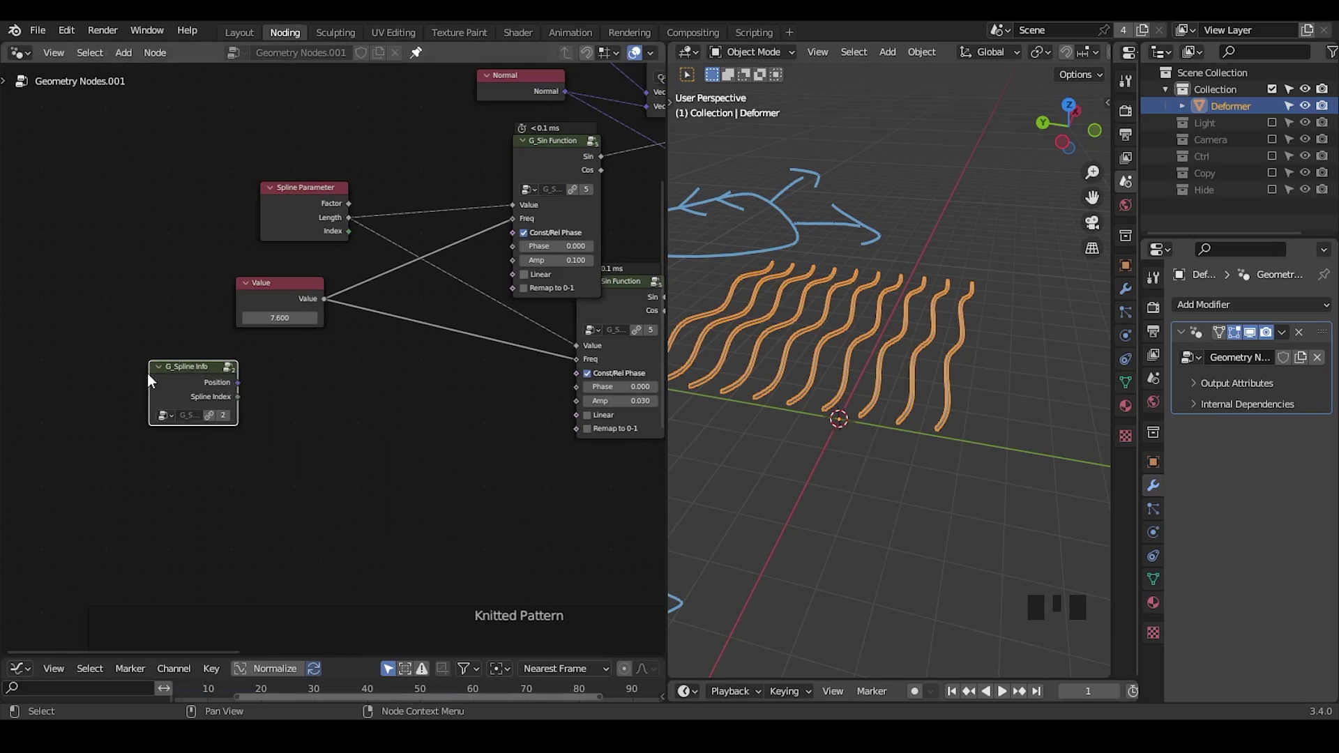
- Feed the Spline Index output of G_Spline Info into a new Modulo math node
ctrl+middle_drag(265, 419, 295, 419)
middle_drag(208, 434, 179, 352)
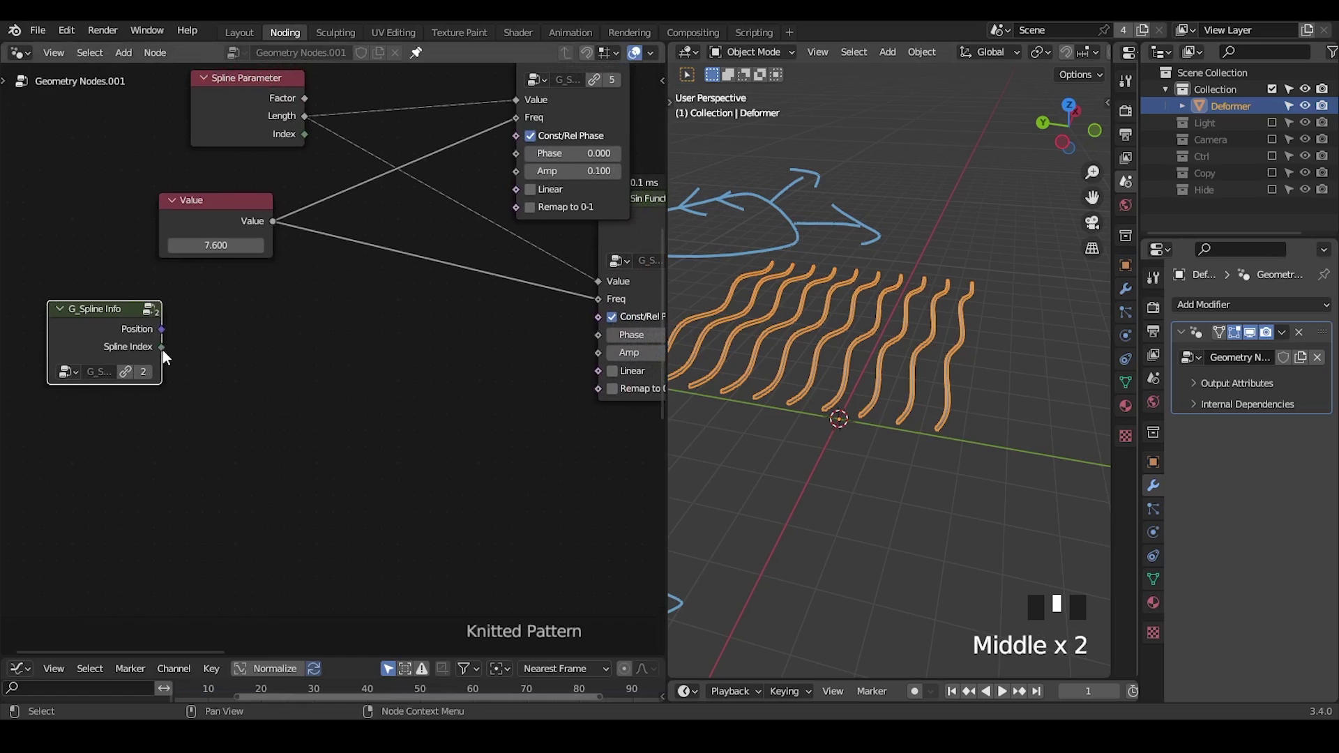
drag(161, 348, 268, 370)
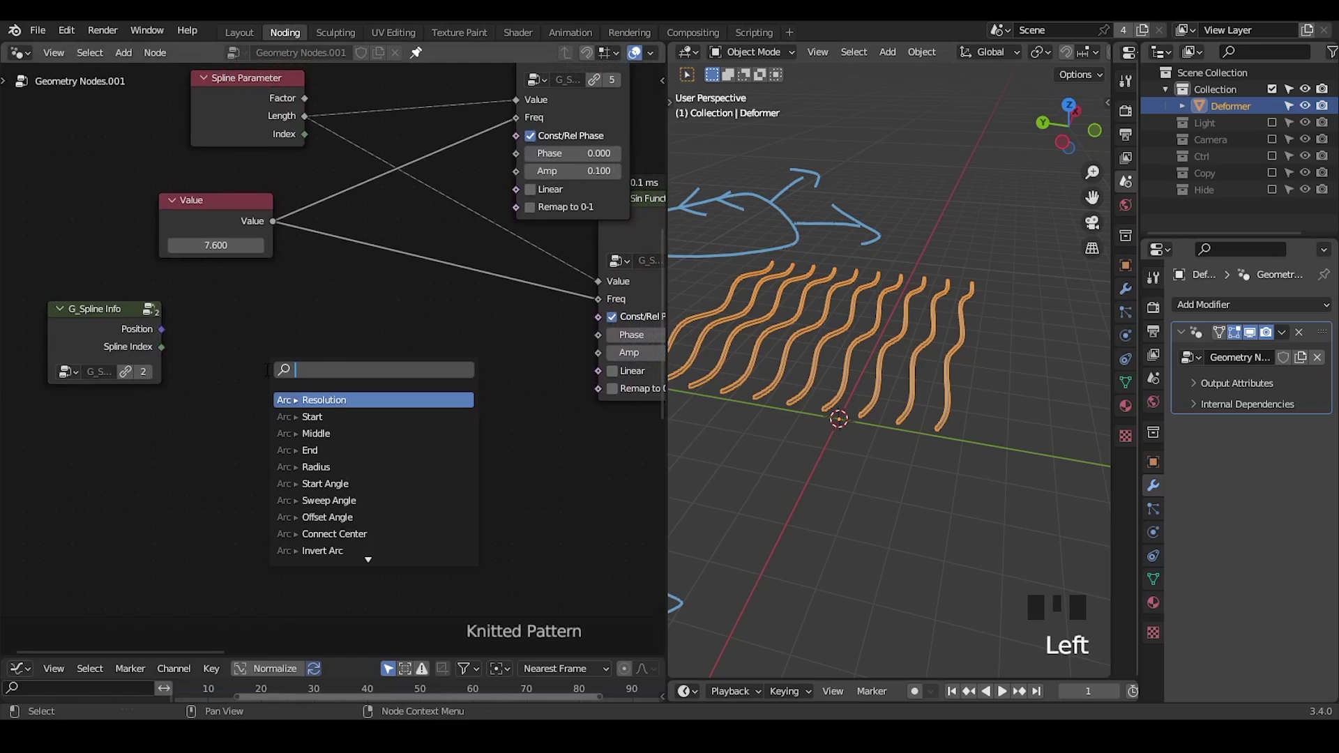
text(modulo)
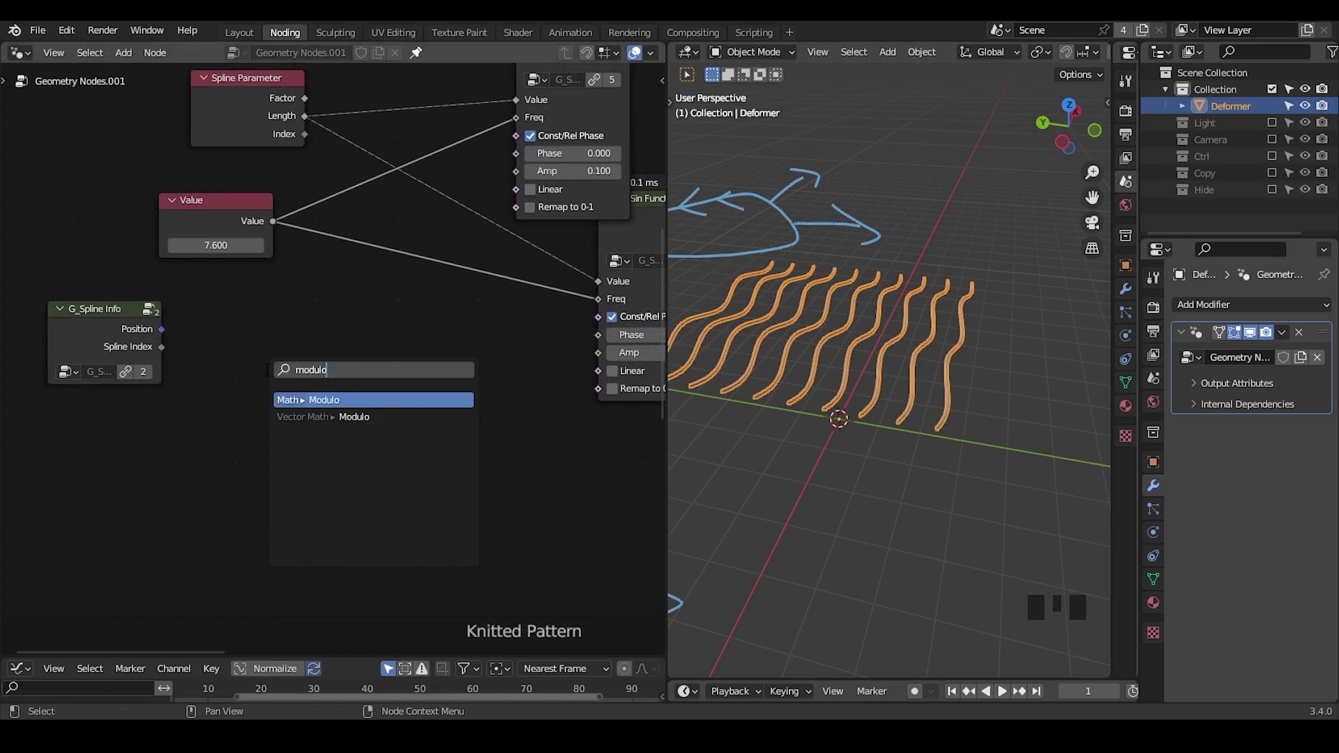
key(Return)
click(234, 316)
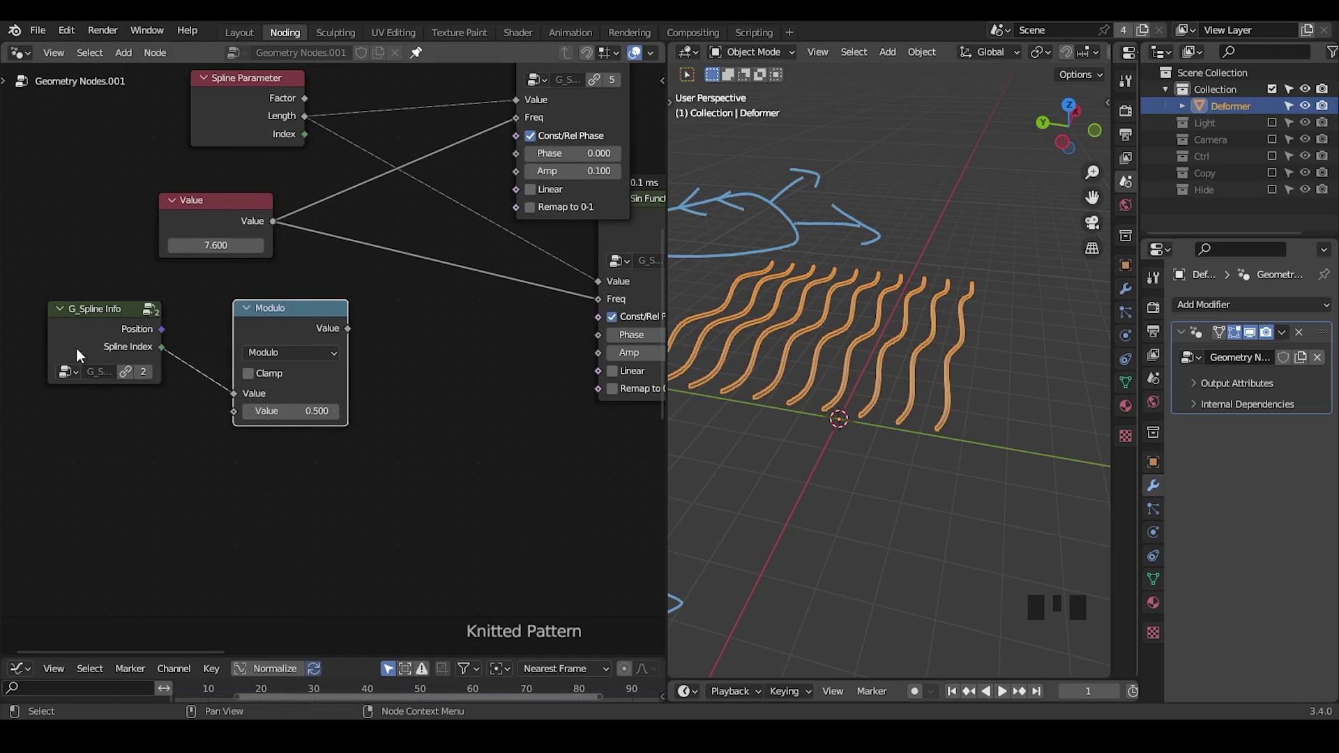
- Set the Modulo node's second value to 3 and move G_Spline Info further left
click(323, 411)
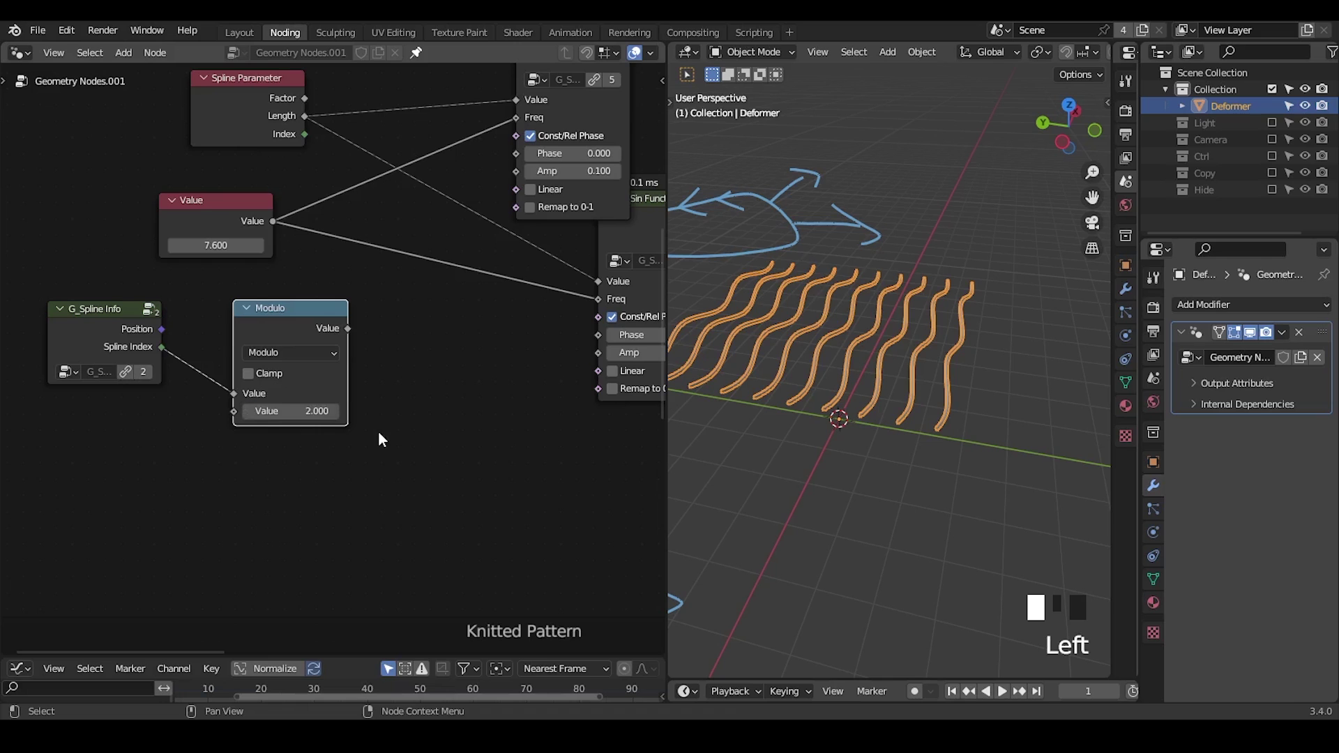
drag(279, 317, 273, 318)
click(286, 413)
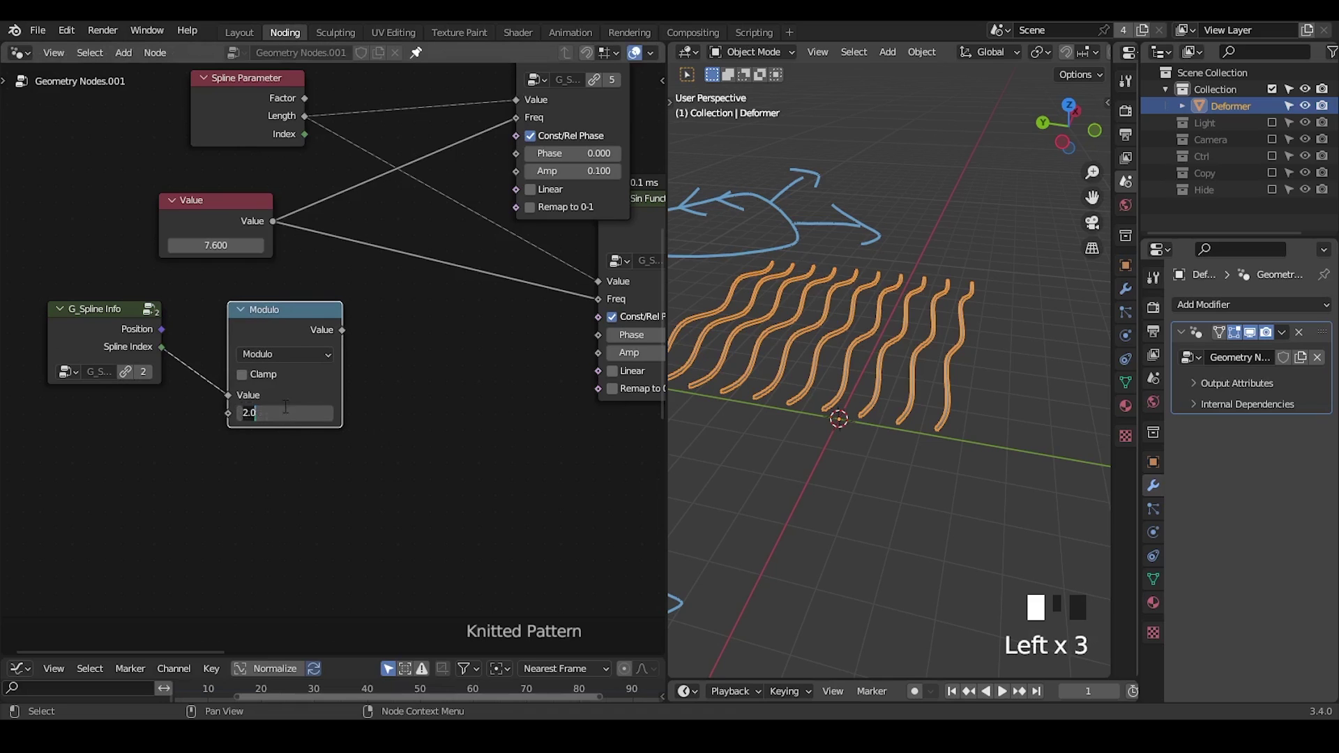
text(3)
key(Return)
drag(88, 324, 41, 332)
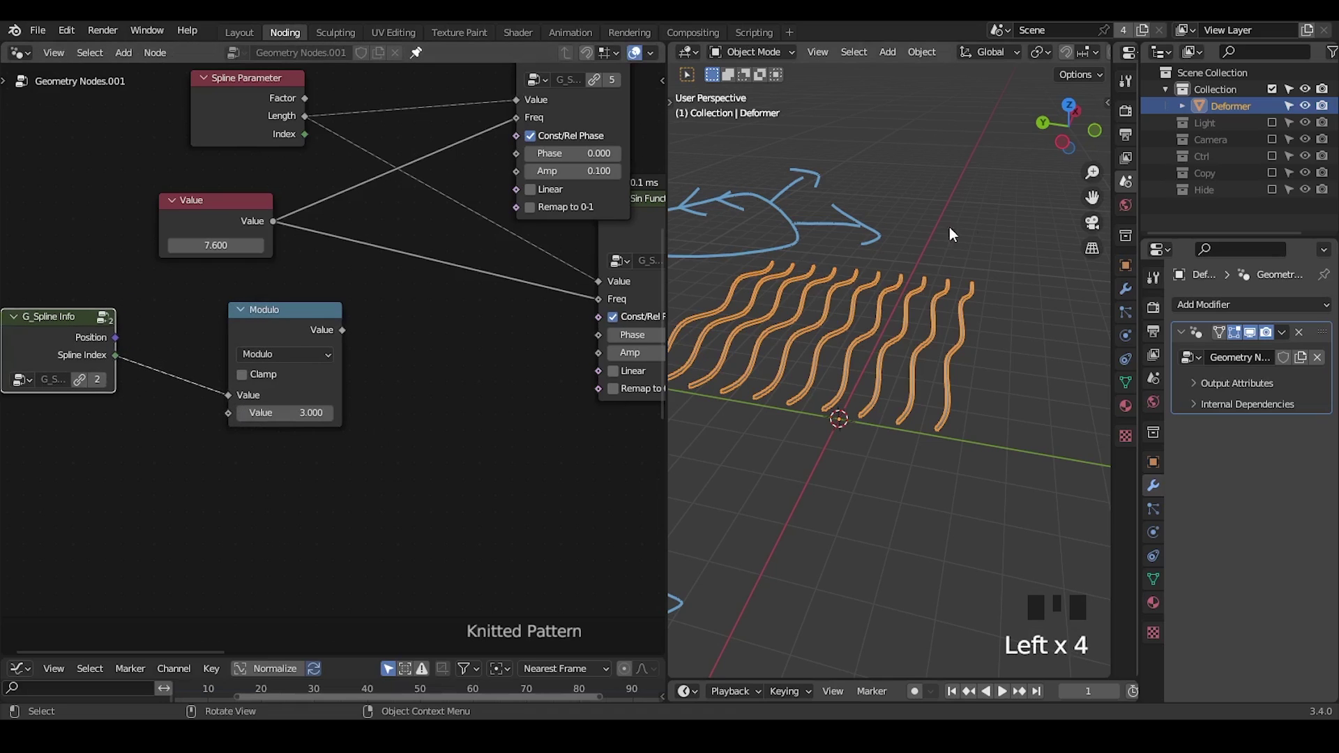
- Annotate the rightmost splines with handwritten strand numbers 0, 1 and 2 in the 3D viewport
drag(963, 204, 994, 227)
drag(1004, 196, 1032, 218)
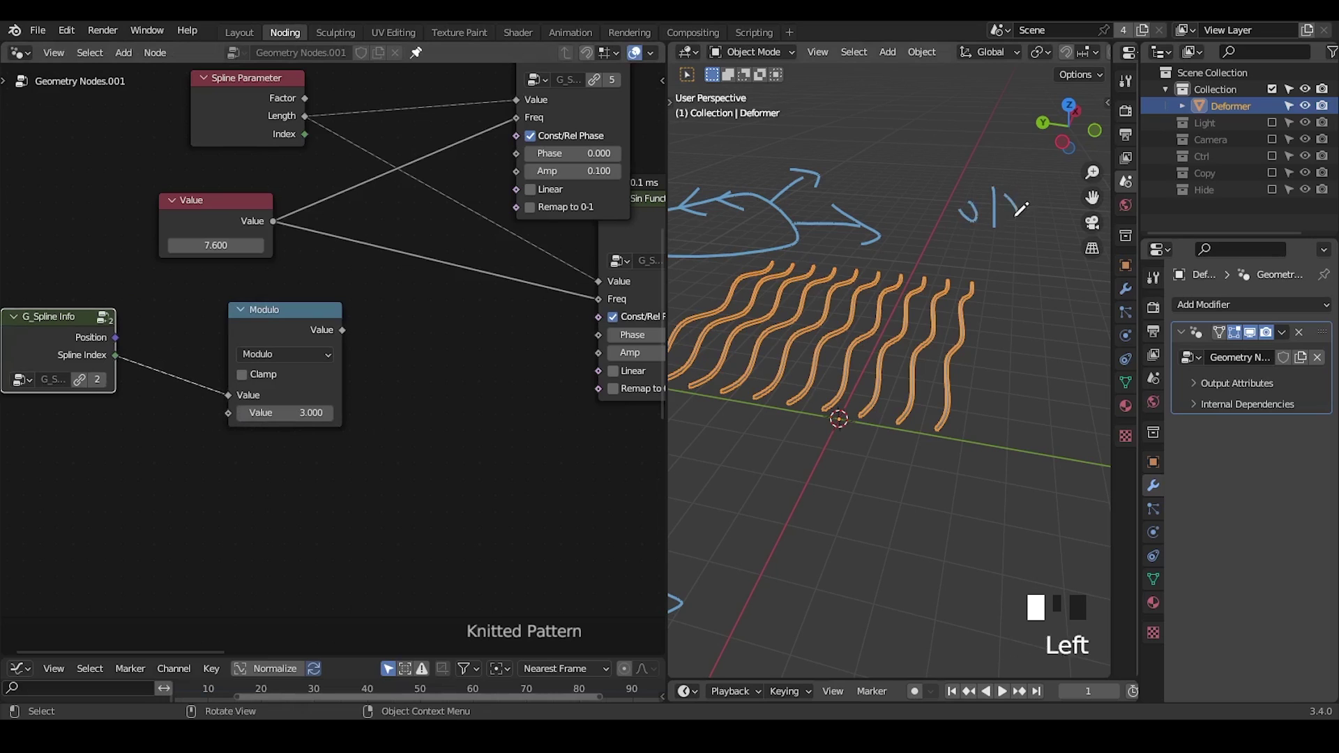
mouse_move(944, 230)
mouse_down()
mouse_move(939, 242)
mouse_move(948, 229)
mouse_move(978, 255)
mouse_move(915, 254)
mouse_move(934, 265)
mouse_up()
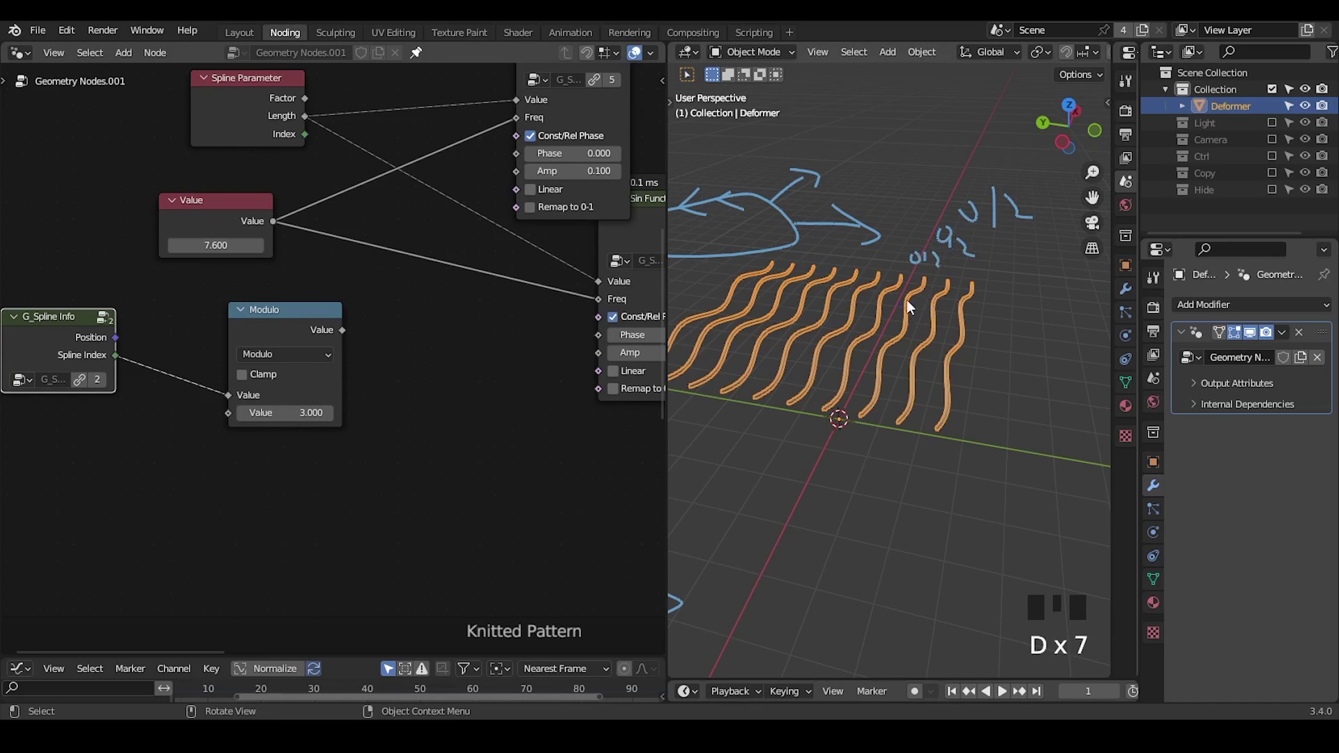
- Feed the Modulo output into a new math node set to Multiply
middle_drag(372, 377, 316, 370)
drag(286, 323, 391, 372)
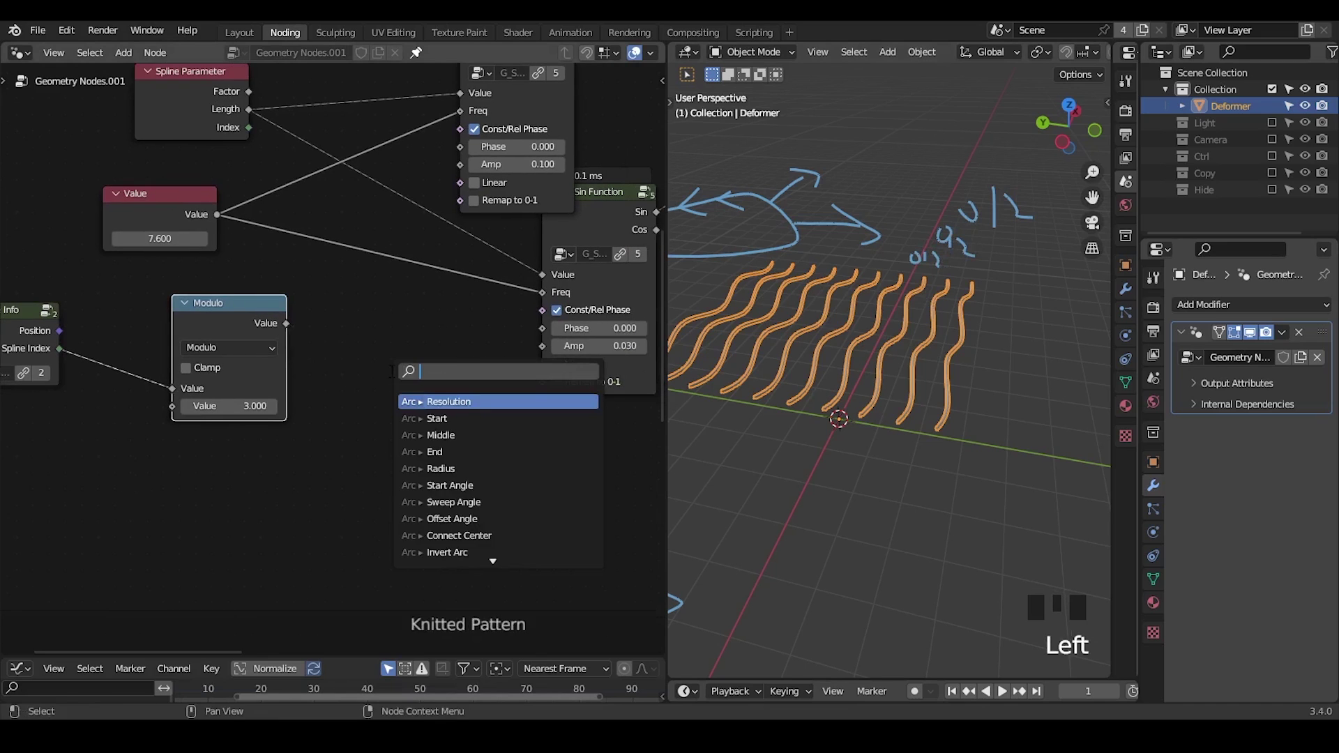
text(math)
key(Return)
click(369, 374)
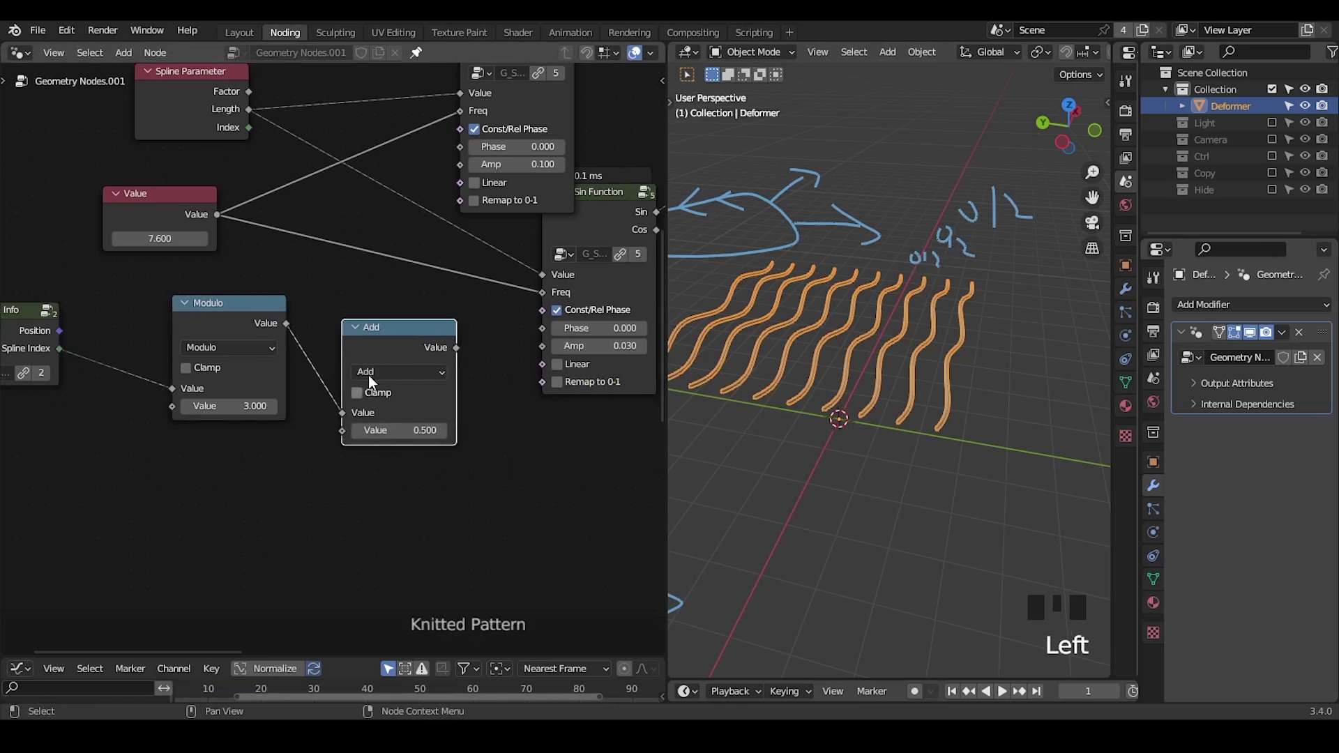
click(368, 375)
click(389, 455)
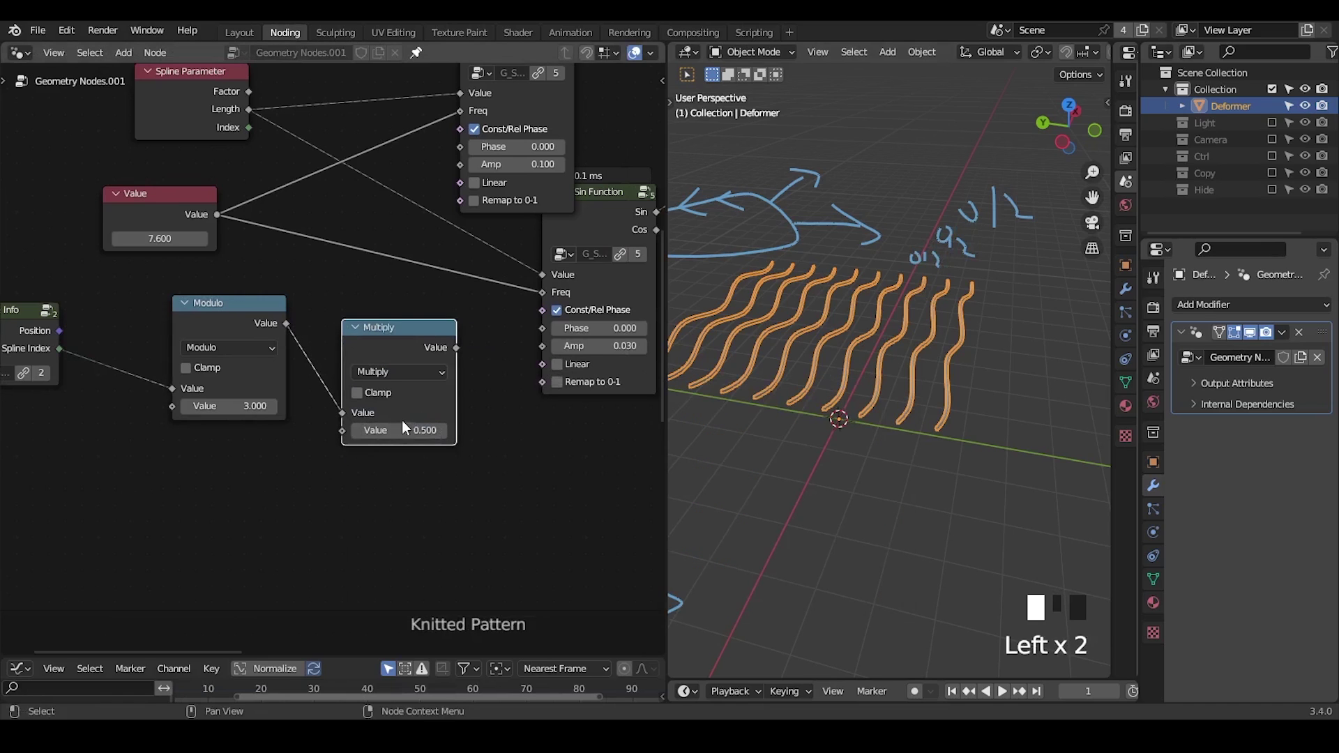
- Connect the Multiply output to the Phase of the 0.030-amplitude G_Sin Function and set its multiplier to 1.840
drag(456, 348, 542, 327)
middle_drag(484, 347, 522, 329)
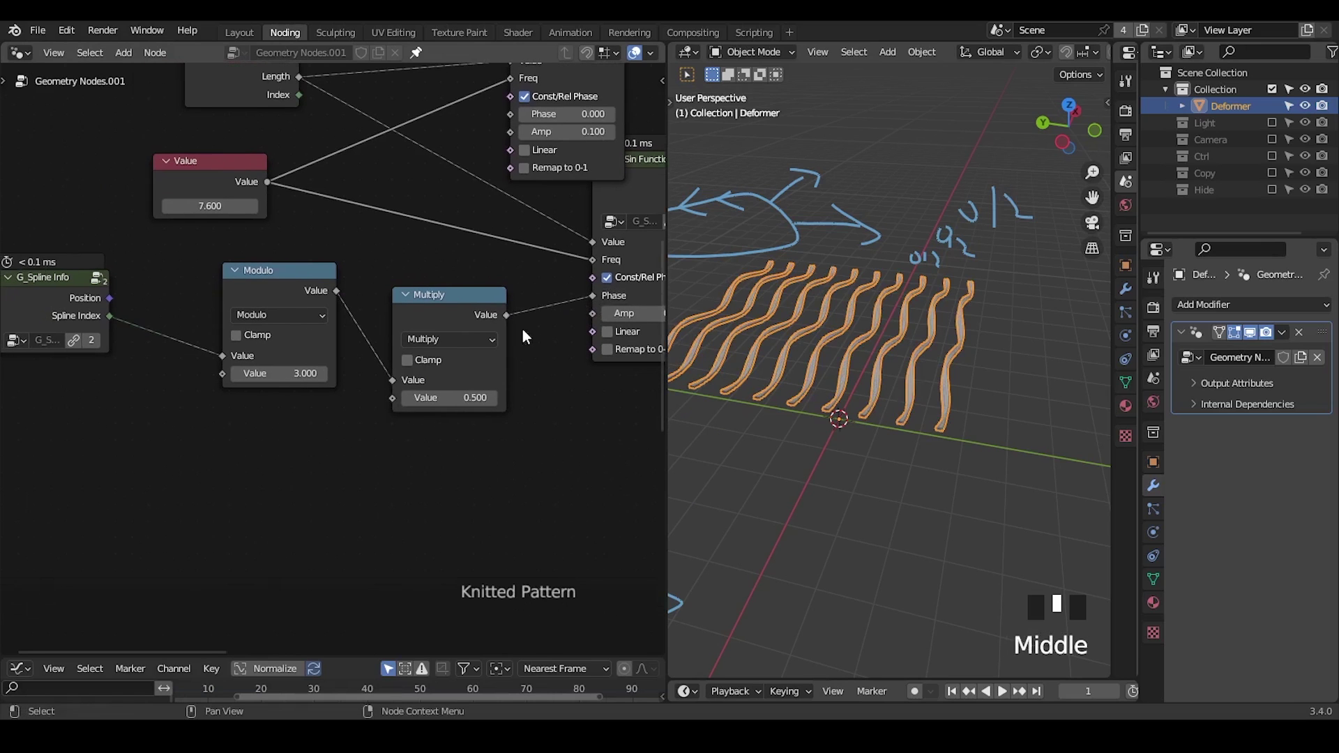
shift+drag(453, 397, 523, 398)
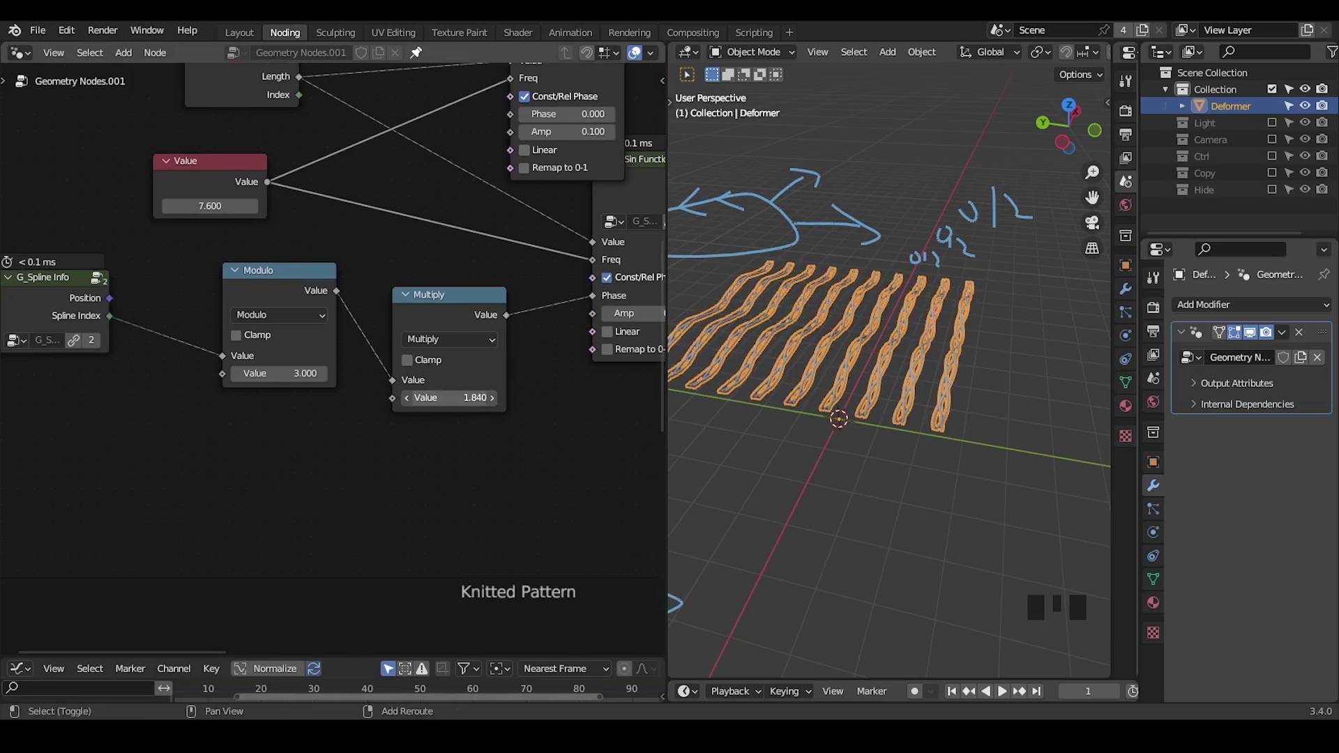
ctrl+middle_drag(826, 431, 873, 409)
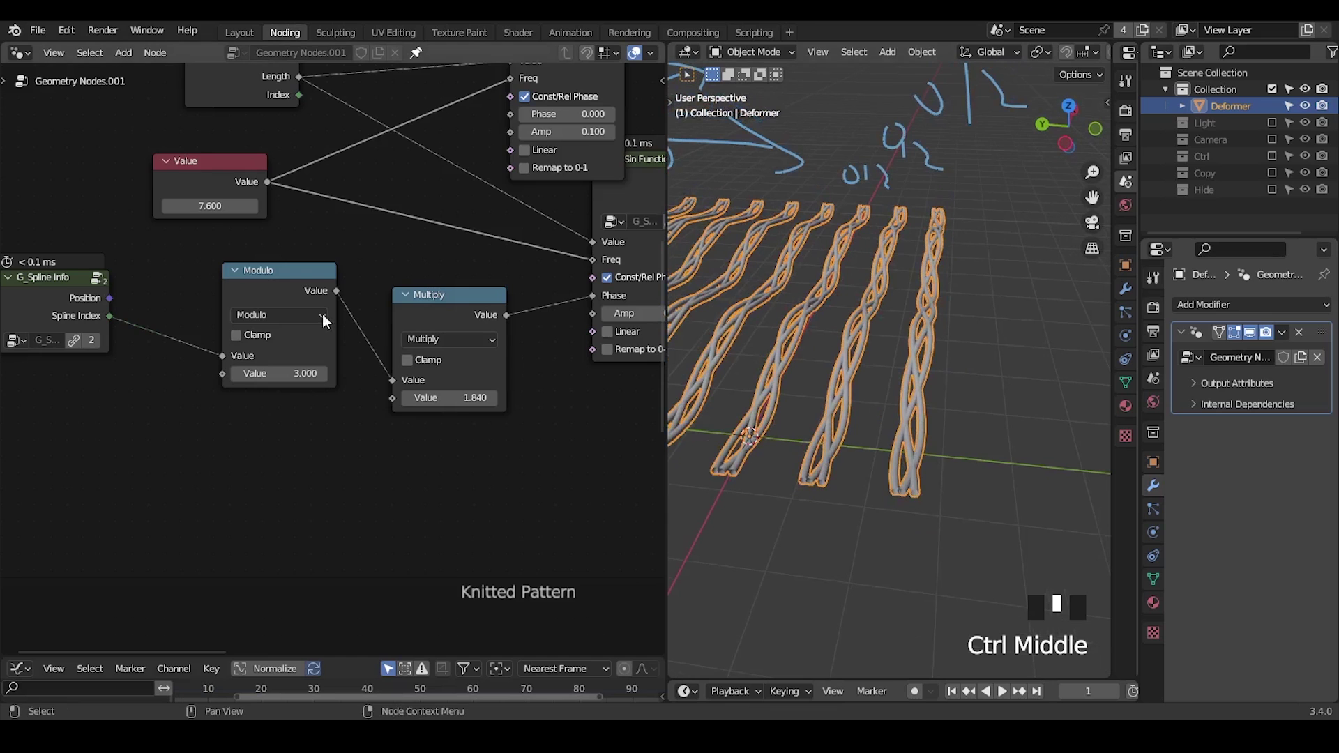
- Connect the same Multiply output to the Phase input of the 0.100-amplitude G_Sin Function
middle_drag(421, 290, 349, 282)
key(shift+ctrl+alt+q)
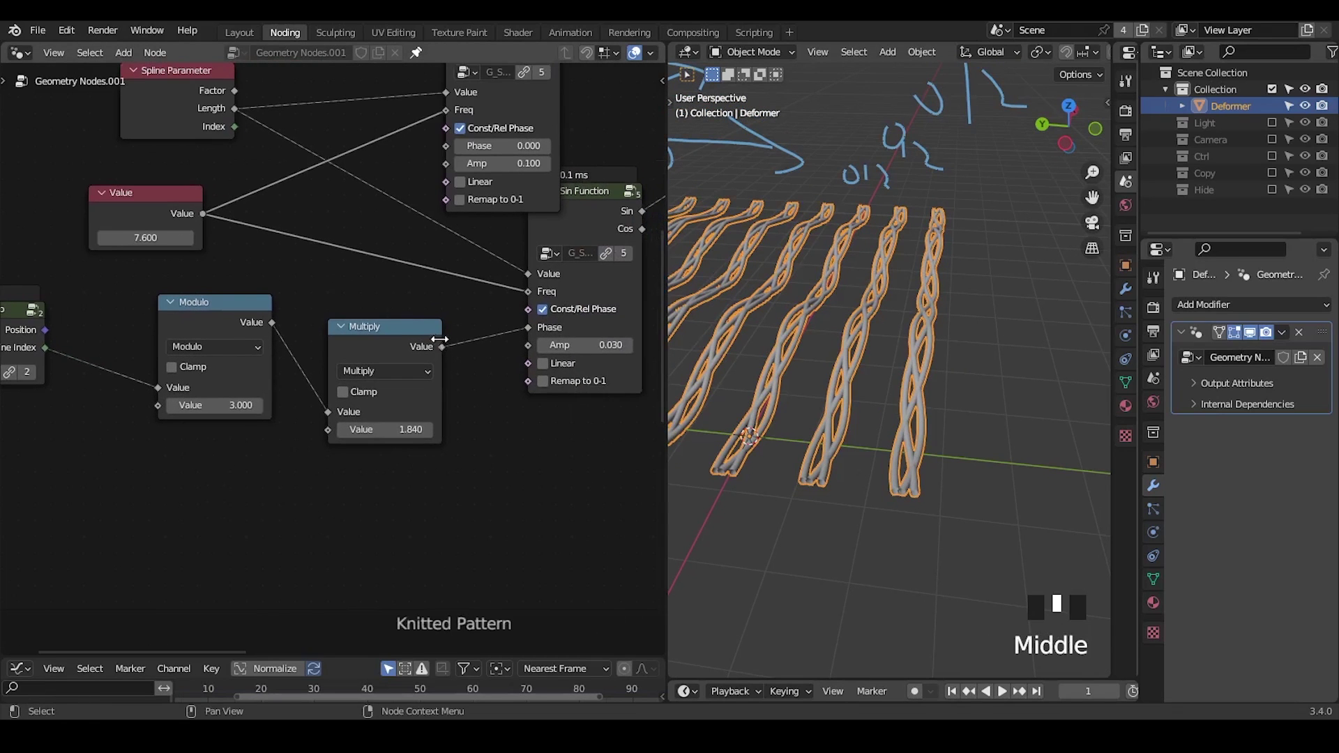
drag(442, 346, 446, 145)
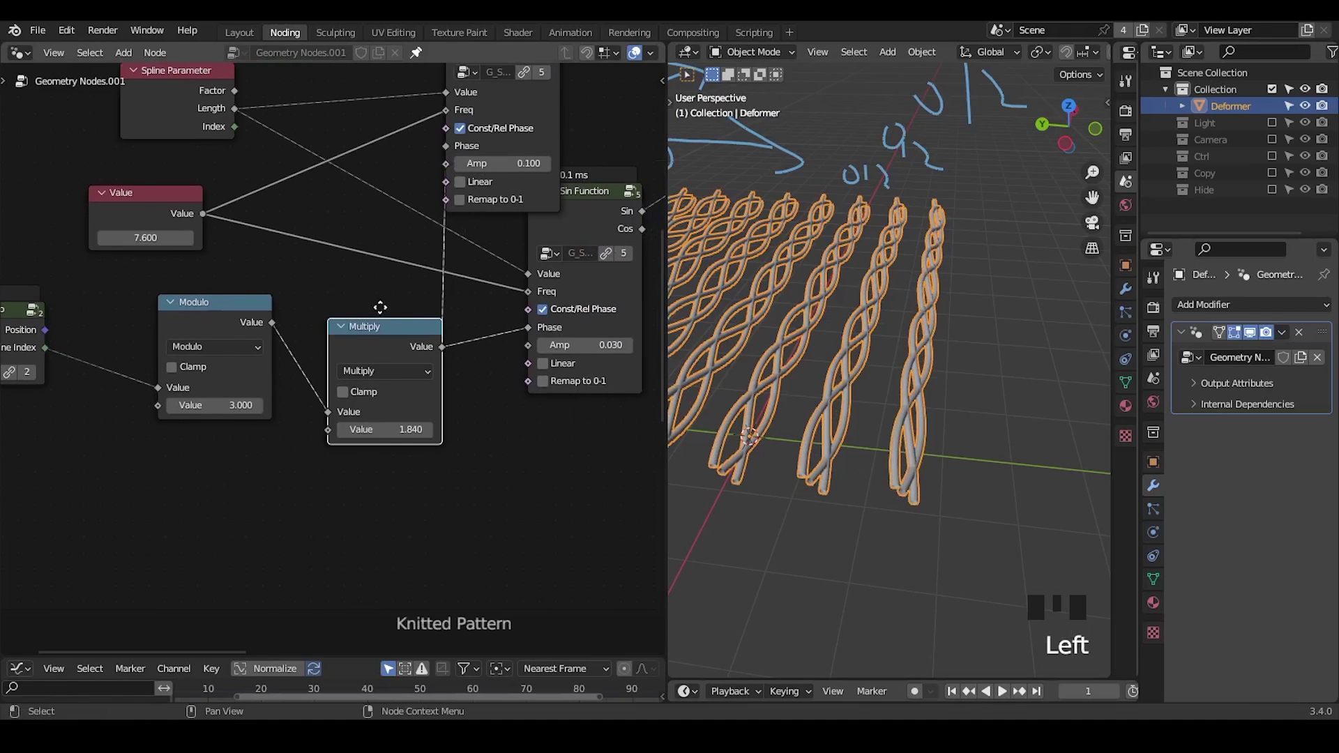
- Shift the G_Spline Info, Modulo, Multiply and Value nodes further left to make room for another node
middle_drag(380, 307, 478, 285)
drag(507, 254, 75, 396)
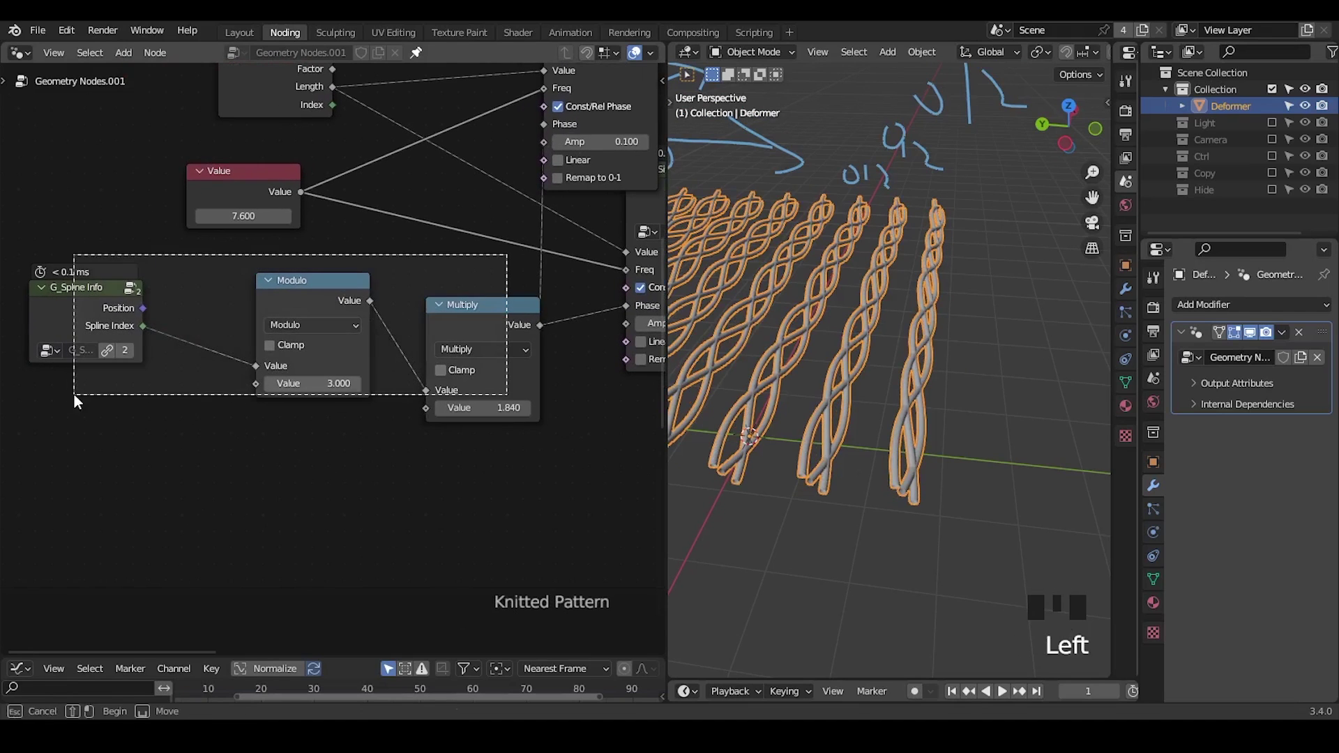
click(253, 301)
middle_drag(329, 254, 362, 332)
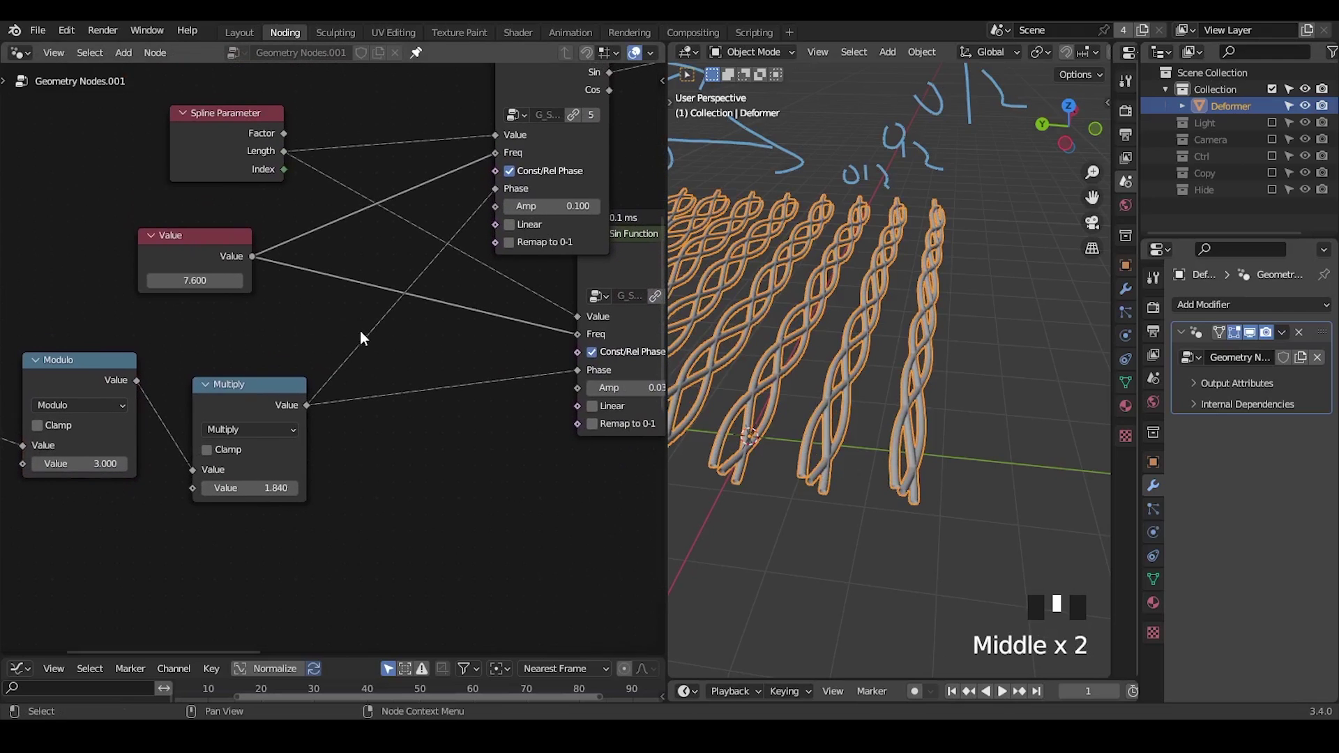
drag(187, 242, 115, 245)
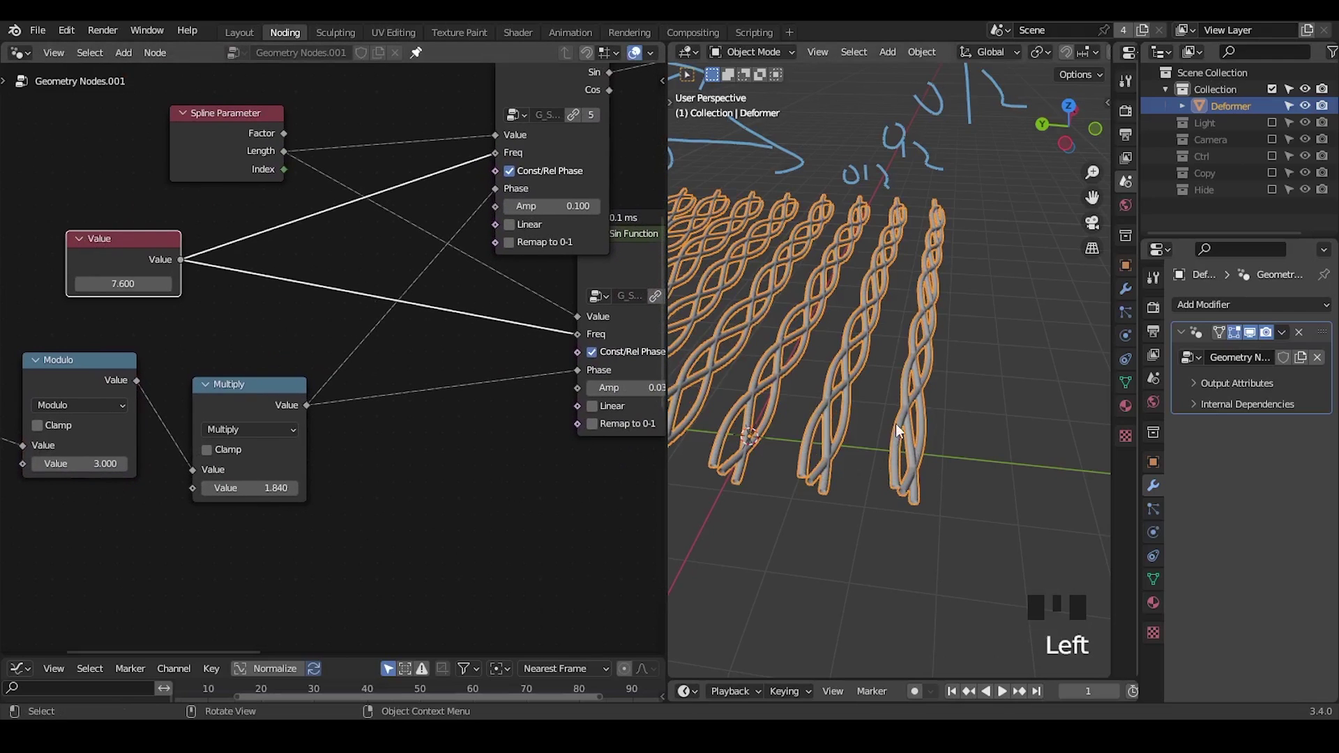
middle_drag(896, 424, 937, 351)
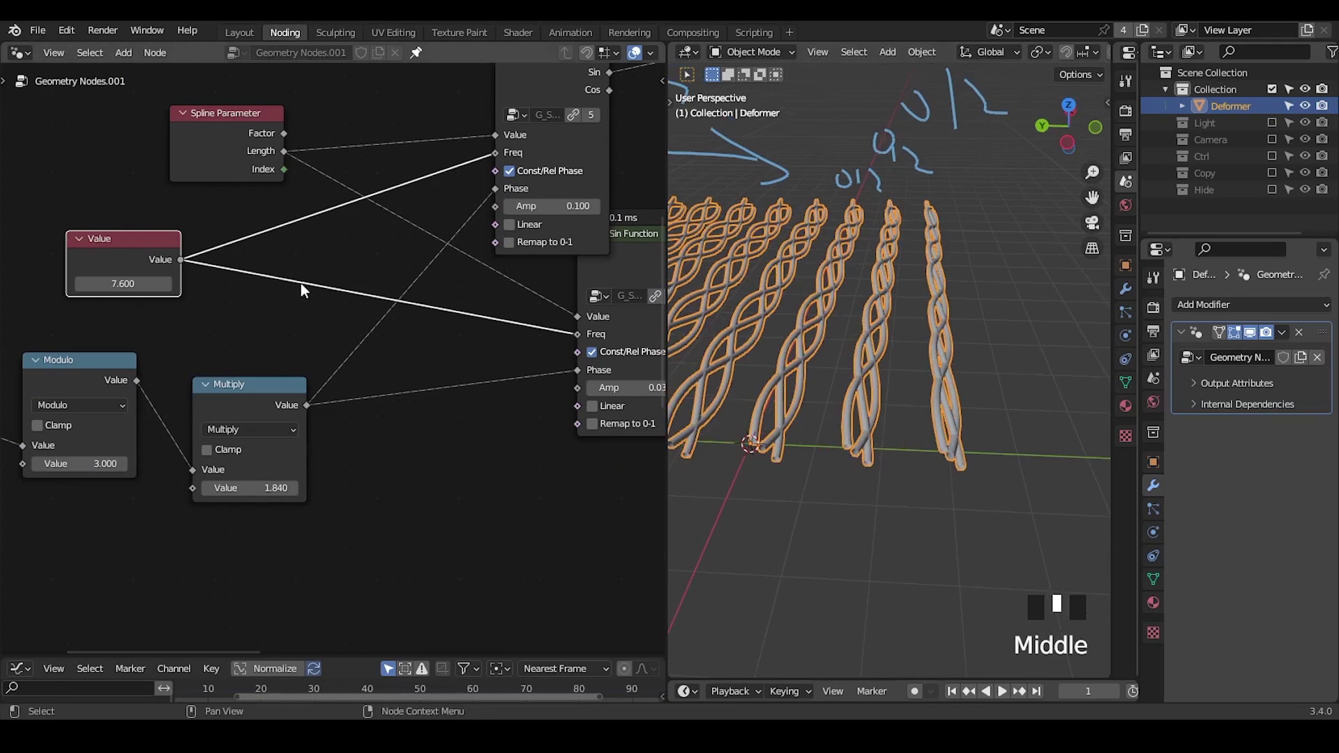
- Insert a collapsed copy of Multiply with value 2 between the Value node and the 0.100-amplitude G_Sin Function's Freq
click(239, 385)
click(240, 394)
key(shift+d)
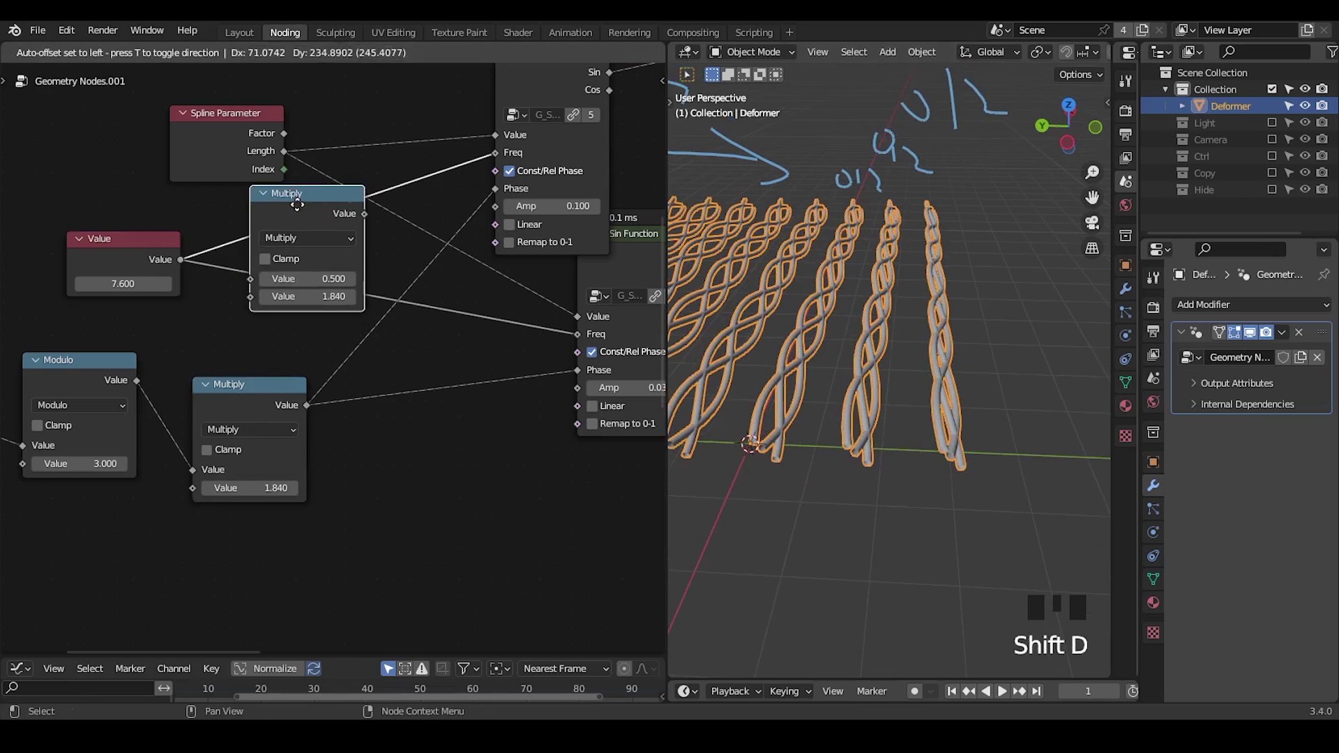
click(298, 203)
click(311, 293)
text(2)
click(483, 262)
click(264, 194)
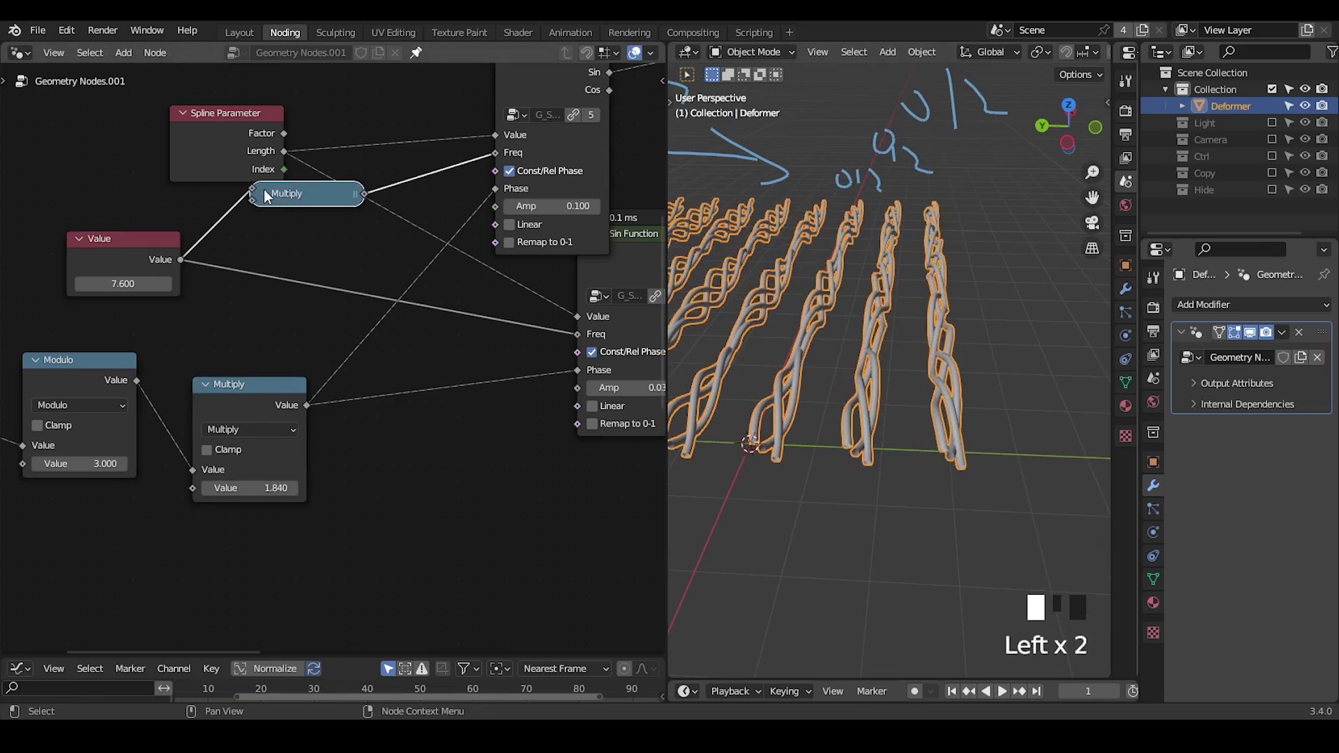
mouse_move(952, 387)
ctrl+middle_down()
mouse_move(973, 392)
mouse_move(936, 392)
mouse_move(943, 379)
mouse_move(931, 379)
mouse_move(929, 401)
ctrl+middle_up()
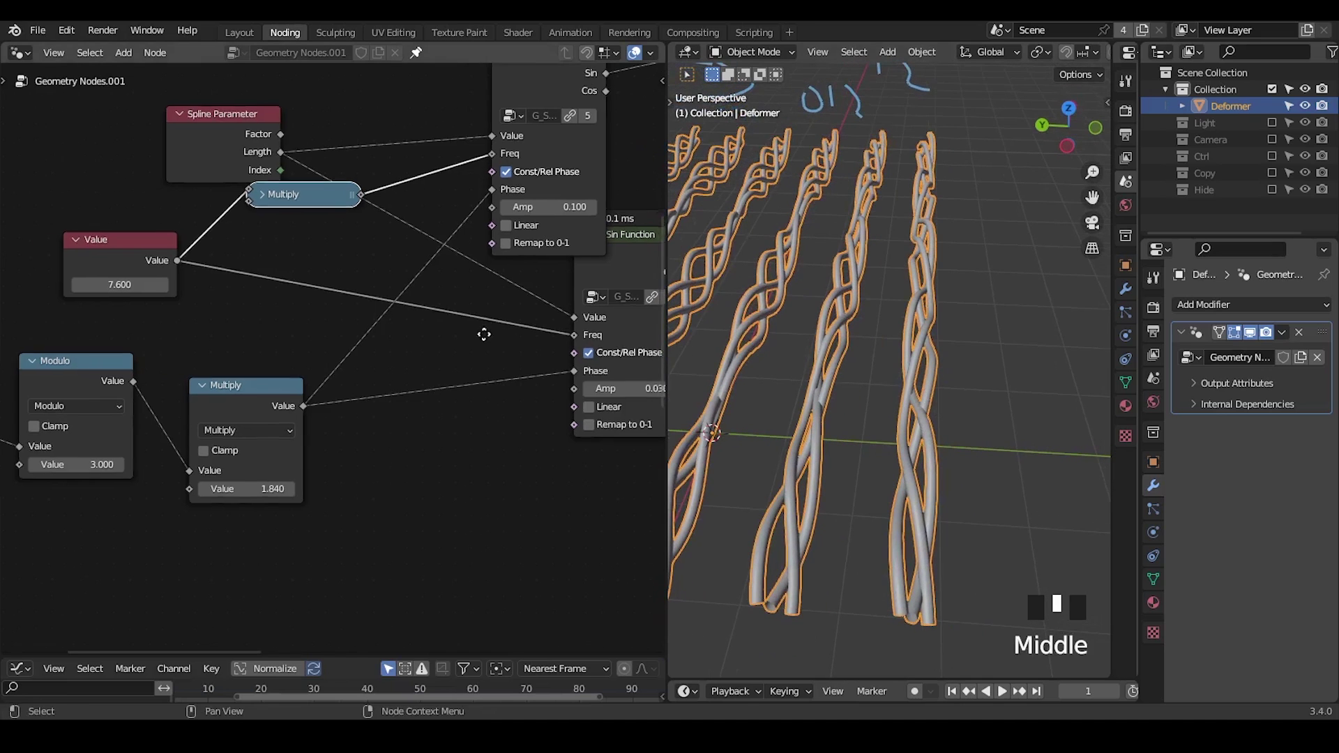
- Disable Const/Rel Phase on both G_Sin Function nodes
middle_drag(484, 332, 434, 301)
click(462, 183)
click(541, 362)
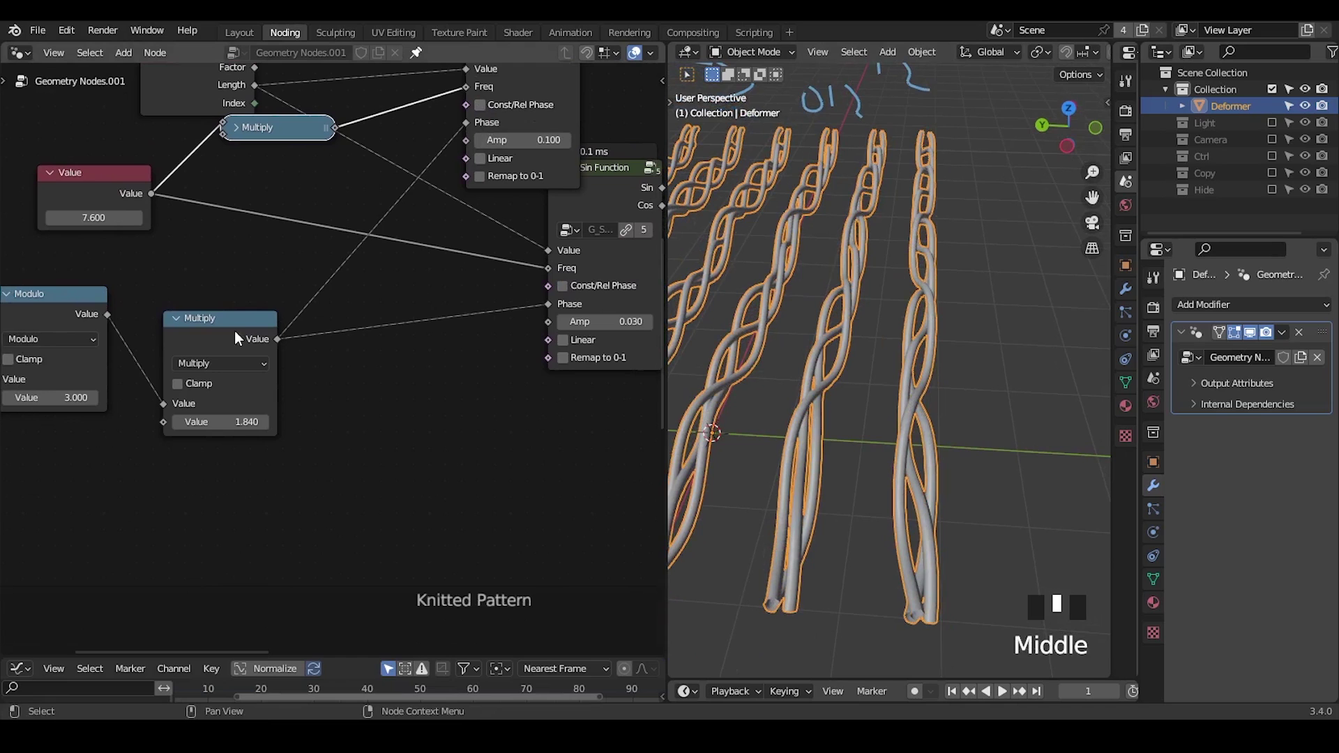
- Move the phase Multiply node up, duplicate it into free space and change the copy to Sine
drag(234, 338, 247, 282)
key(shift+d)
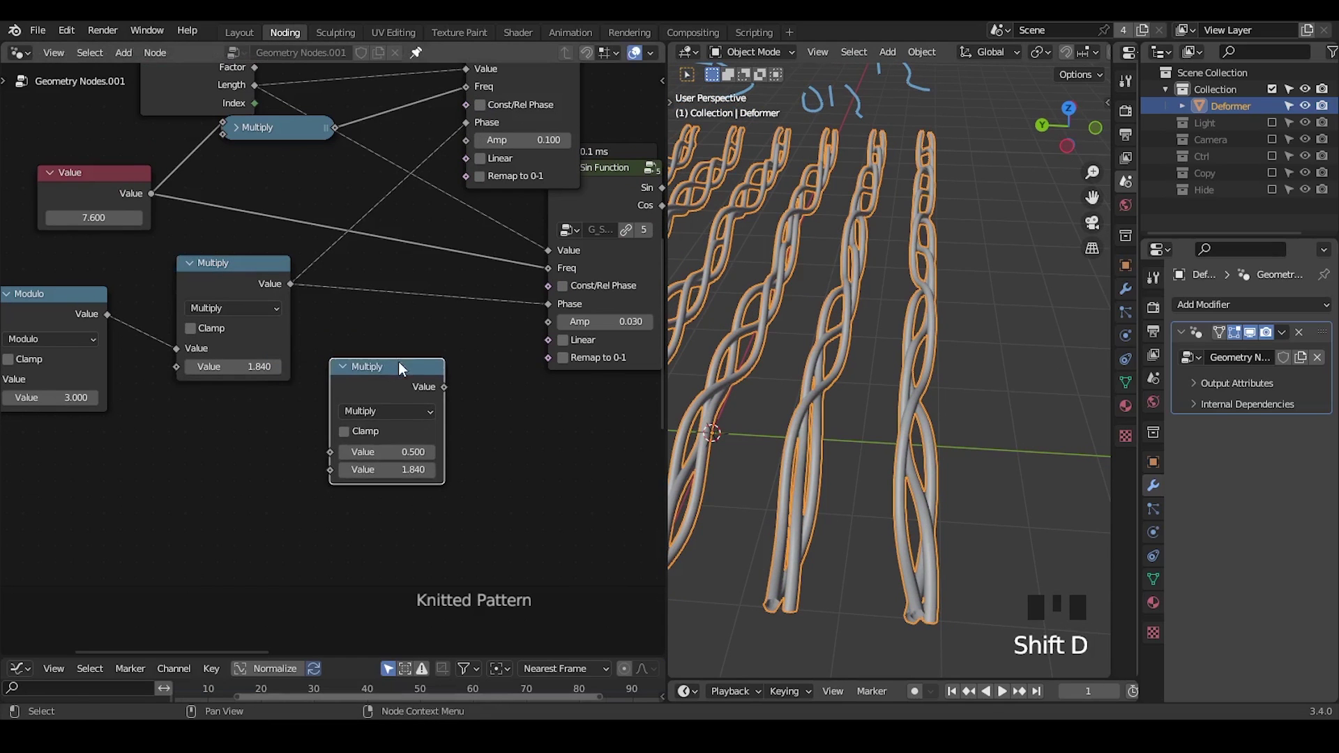
click(399, 361)
click(408, 416)
click(738, 458)
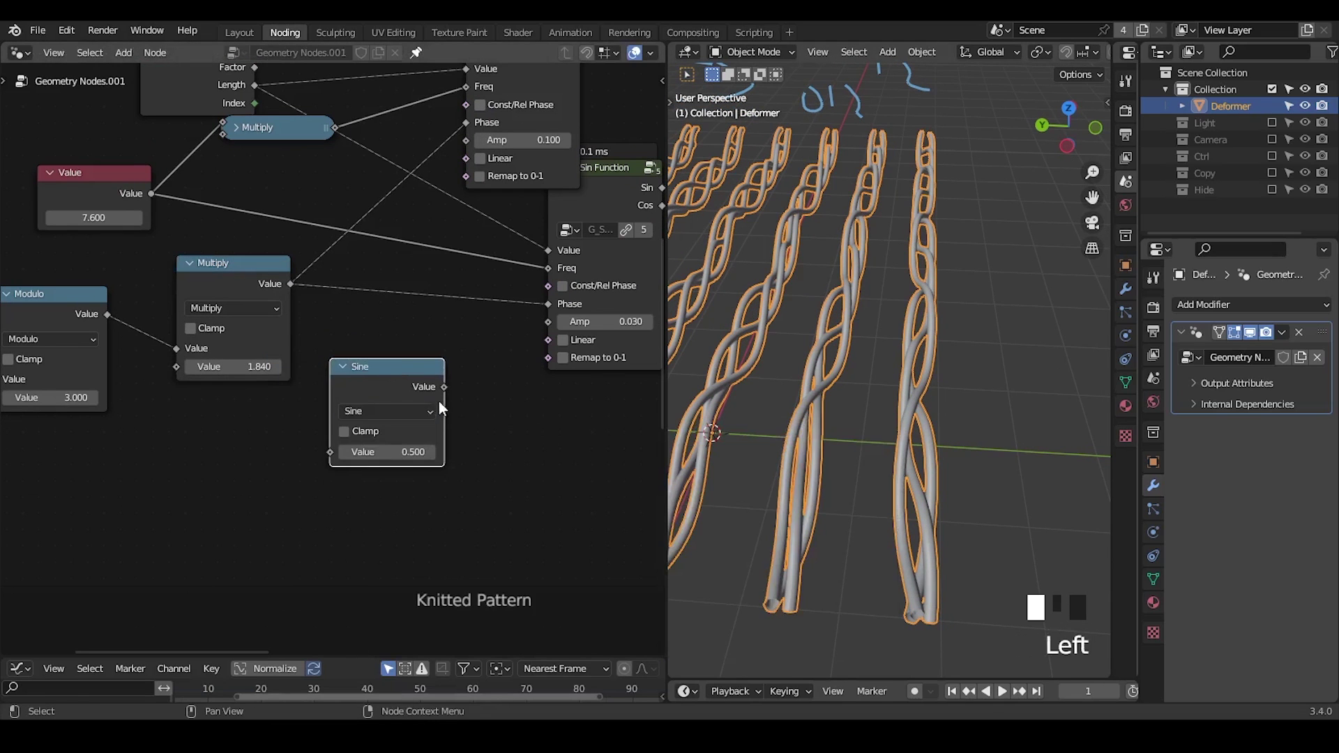
- Duplicate the Sine node beside itself and change the copy's operation to Add
click(407, 386)
key(shift+d)
click(562, 434)
click(562, 431)
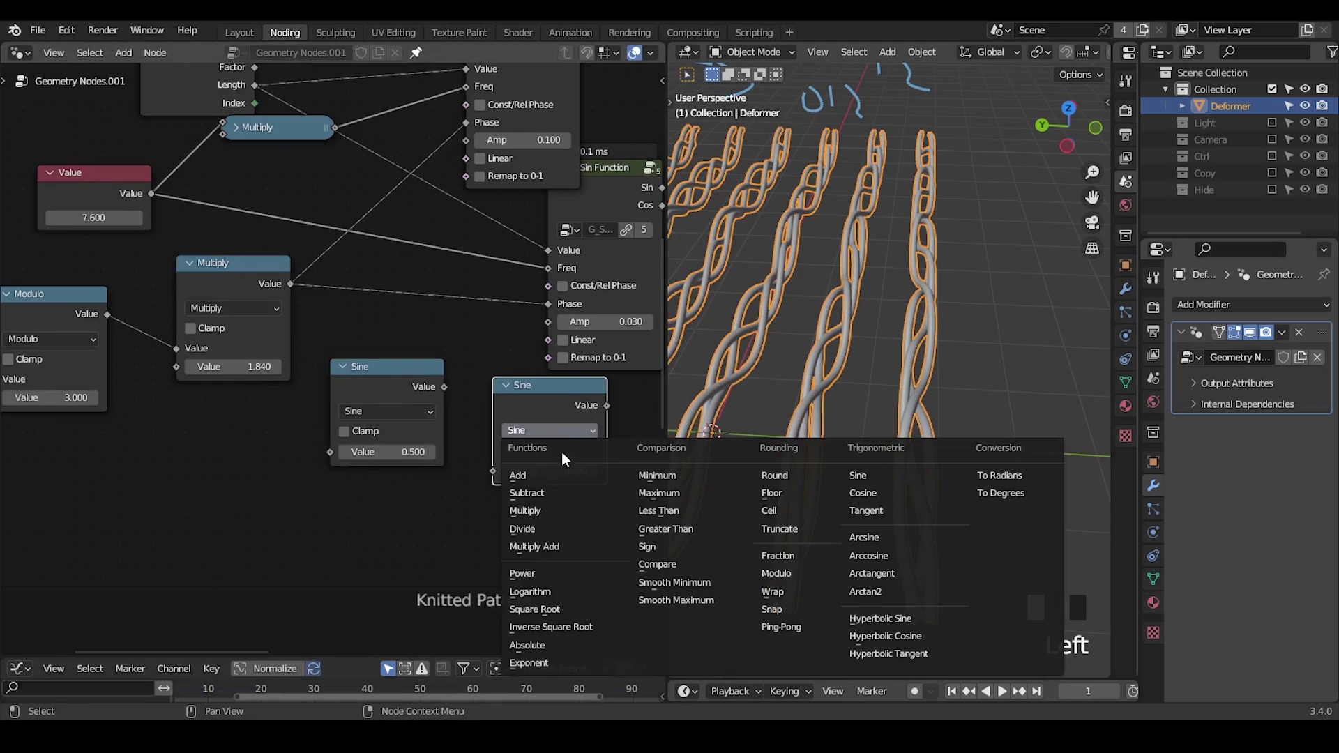
click(569, 473)
middle_drag(481, 424, 474, 416)
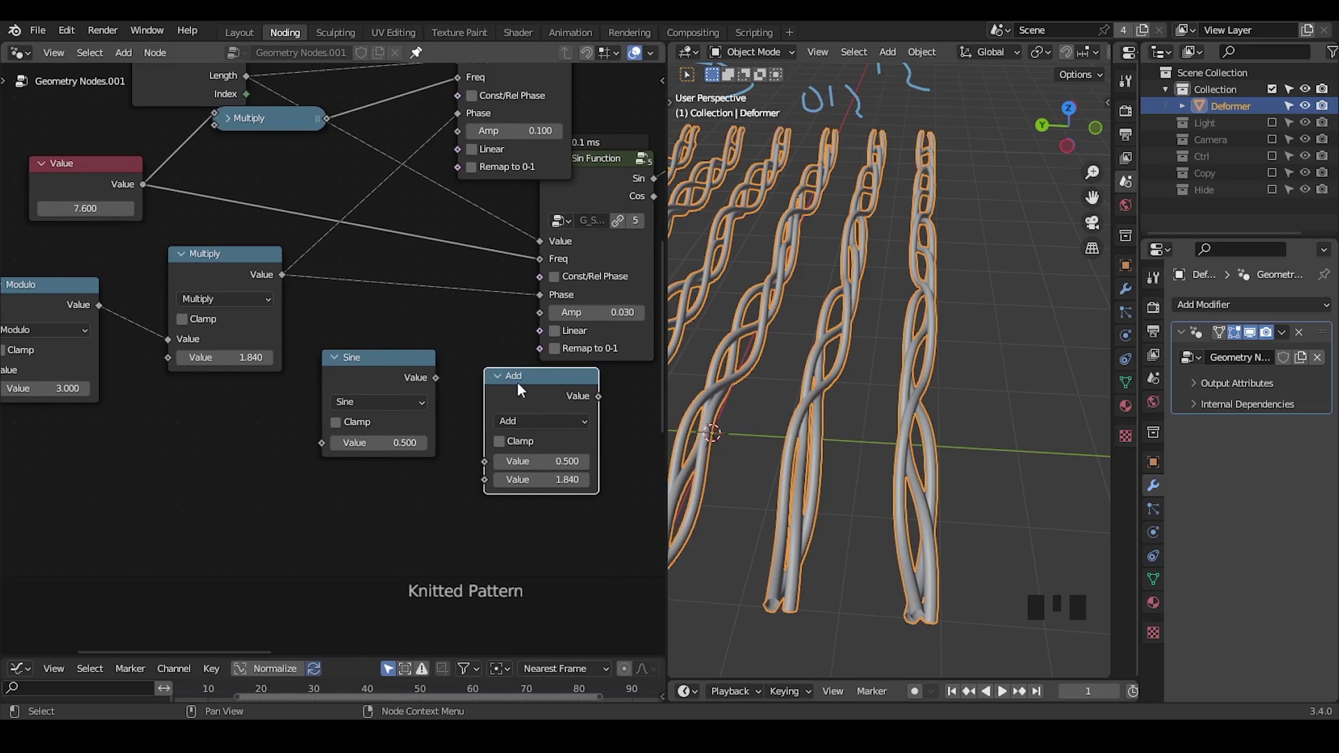
- Duplicate the Add node and place the copy in front of Sine, below the phase Multiply node
click(546, 408)
key(shift+d)
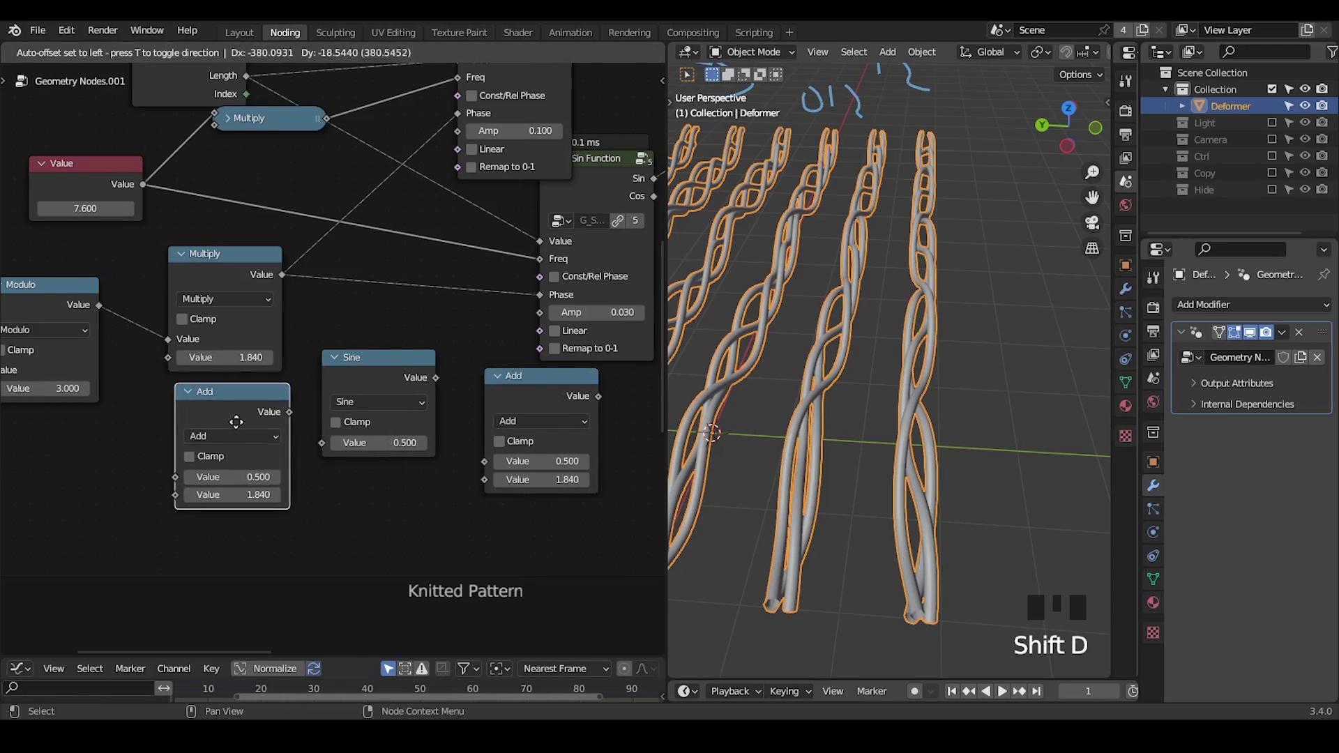
click(180, 462)
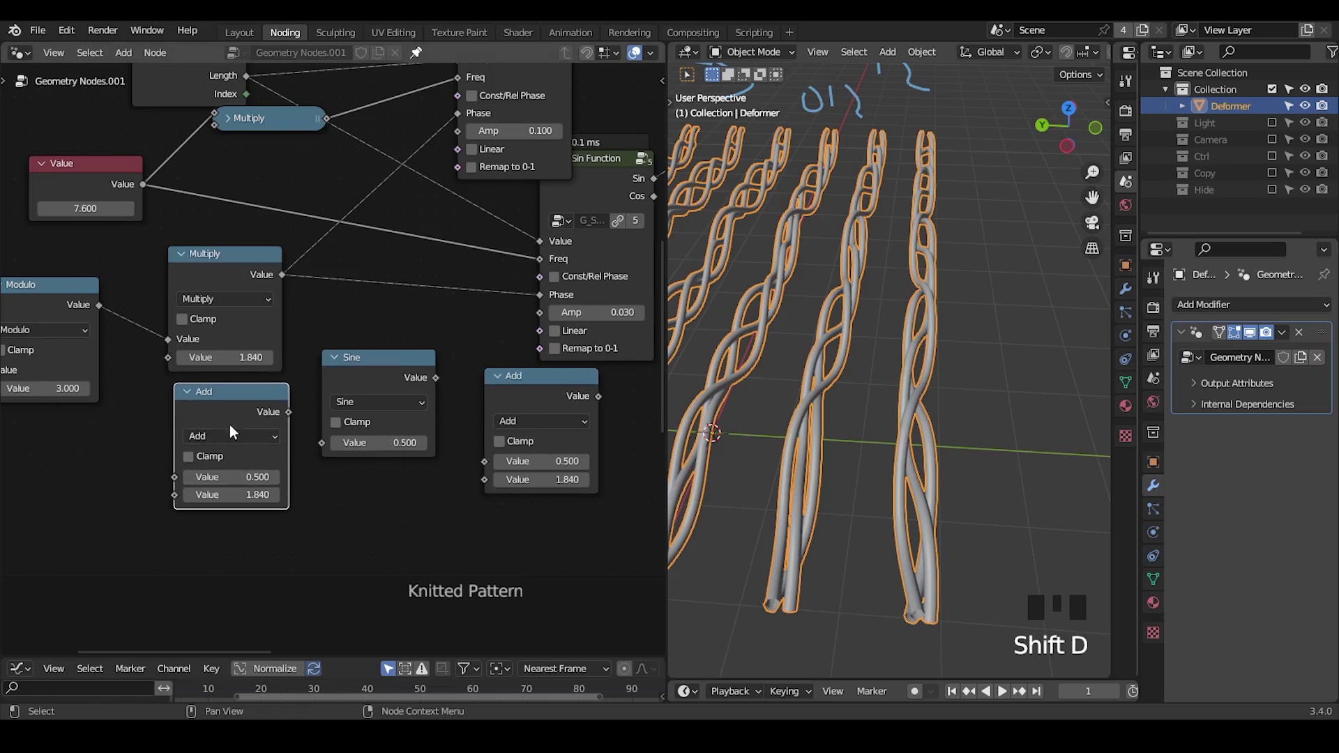
middle_drag(229, 424, 238, 487)
- Circle the Value node with an annotation stroke and erase the stroke
click(94, 225)
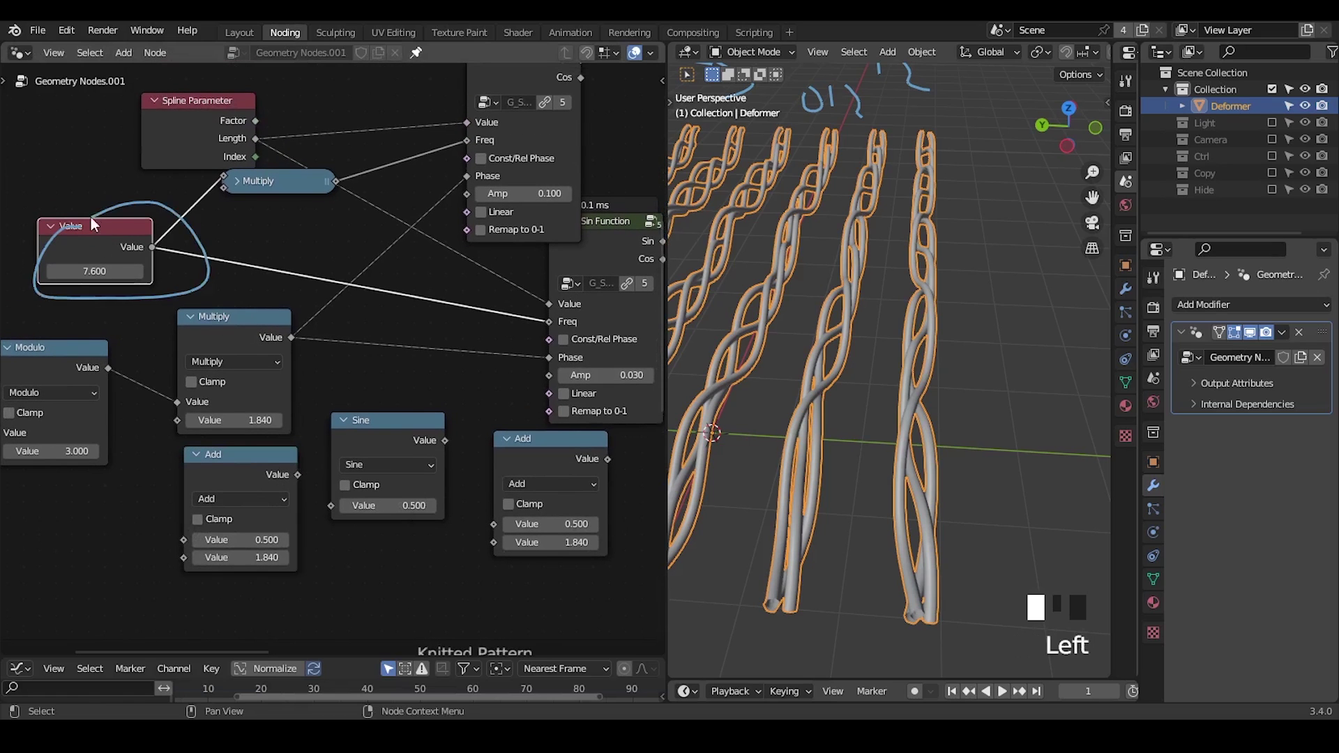
key(d)
mouse_move(92, 220)
right_down()
mouse_move(8, 296)
mouse_move(224, 207)
mouse_move(240, 219)
right_up()
- Delete the unconnected Sine node and both unconnected Add nodes
click(262, 460)
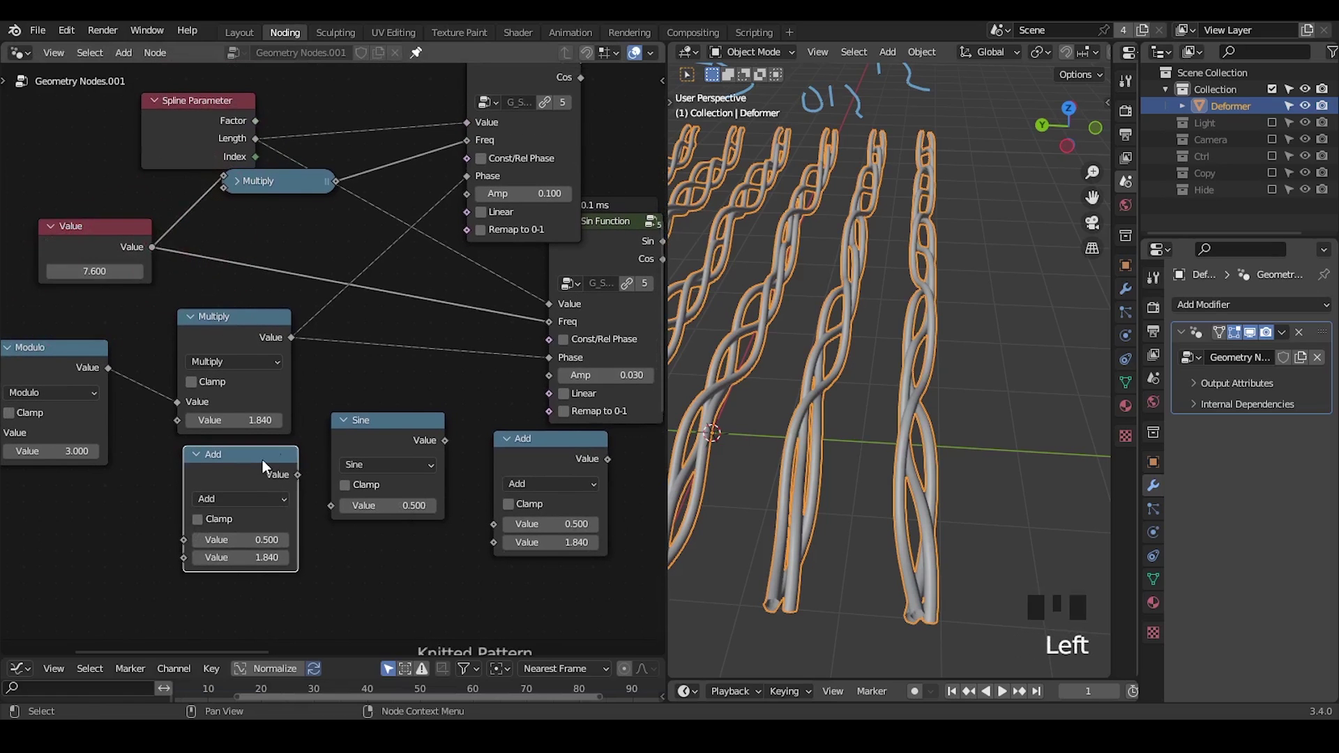
shift+click(388, 421)
shift+click(572, 452)
key(x)
- Set the shared frequency Value node to 11.300 and the phase Multiply value to 2.040
middle_drag(363, 423, 415, 423)
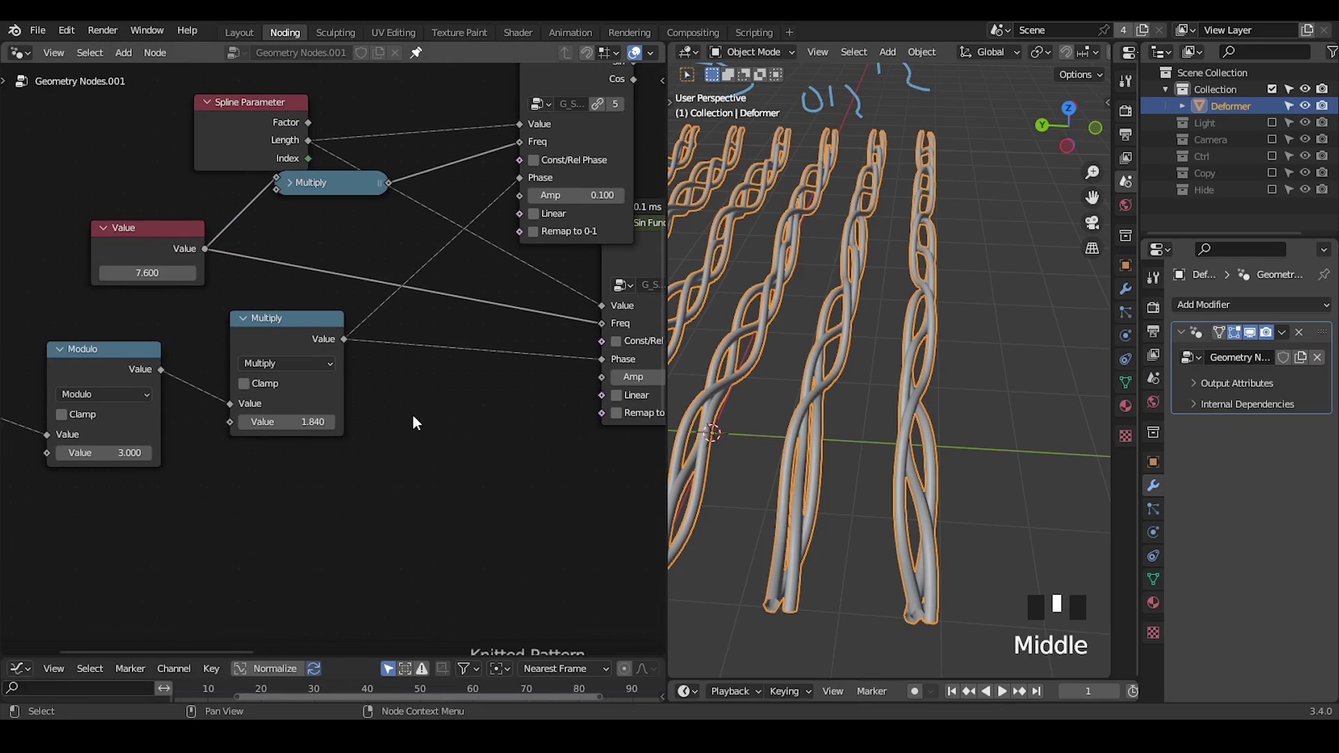
drag(147, 269, 183, 273)
mouse_move(286, 422)
shift+mouse_down()
mouse_move(273, 422)
mouse_move(296, 422)
shift+mouse_up()
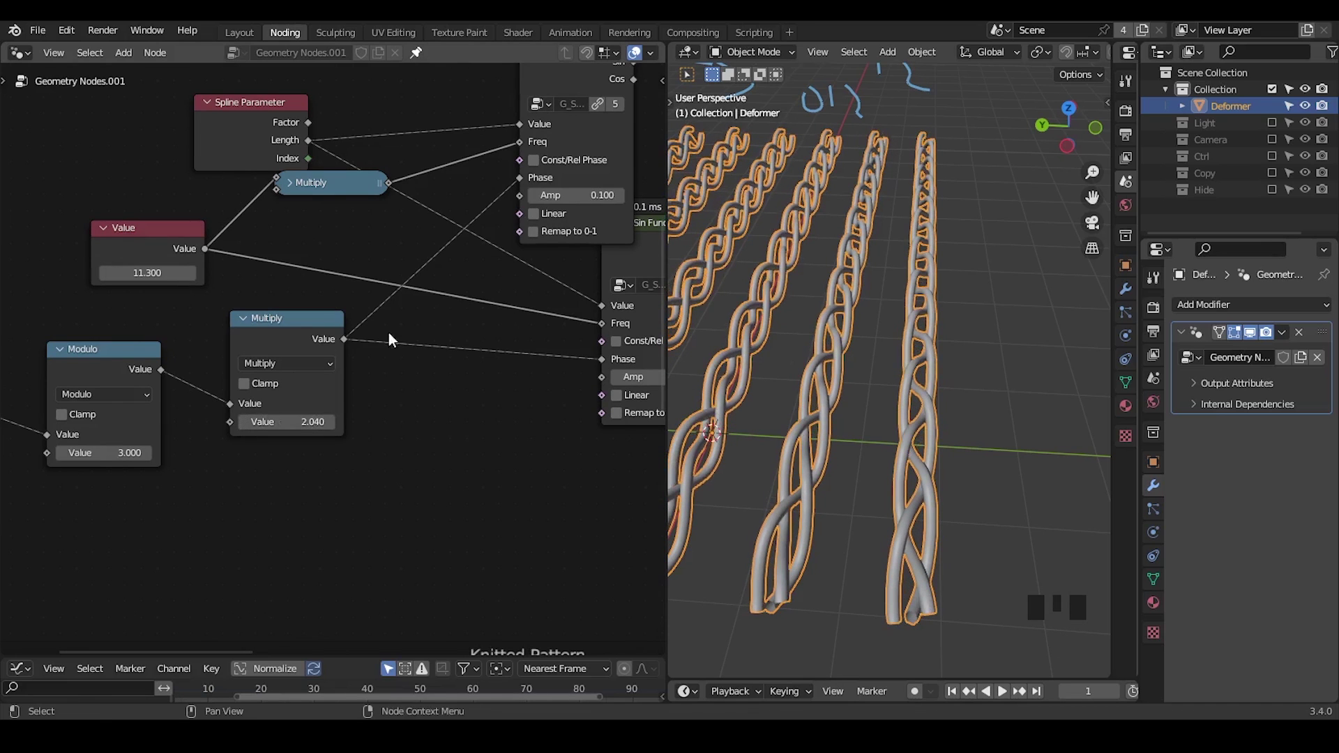
- Set the G_Bevel Curve radius to 0.06 m to thicken the braid strands
middle_drag(398, 403, 355, 548)
middle_drag(460, 293, 341, 297)
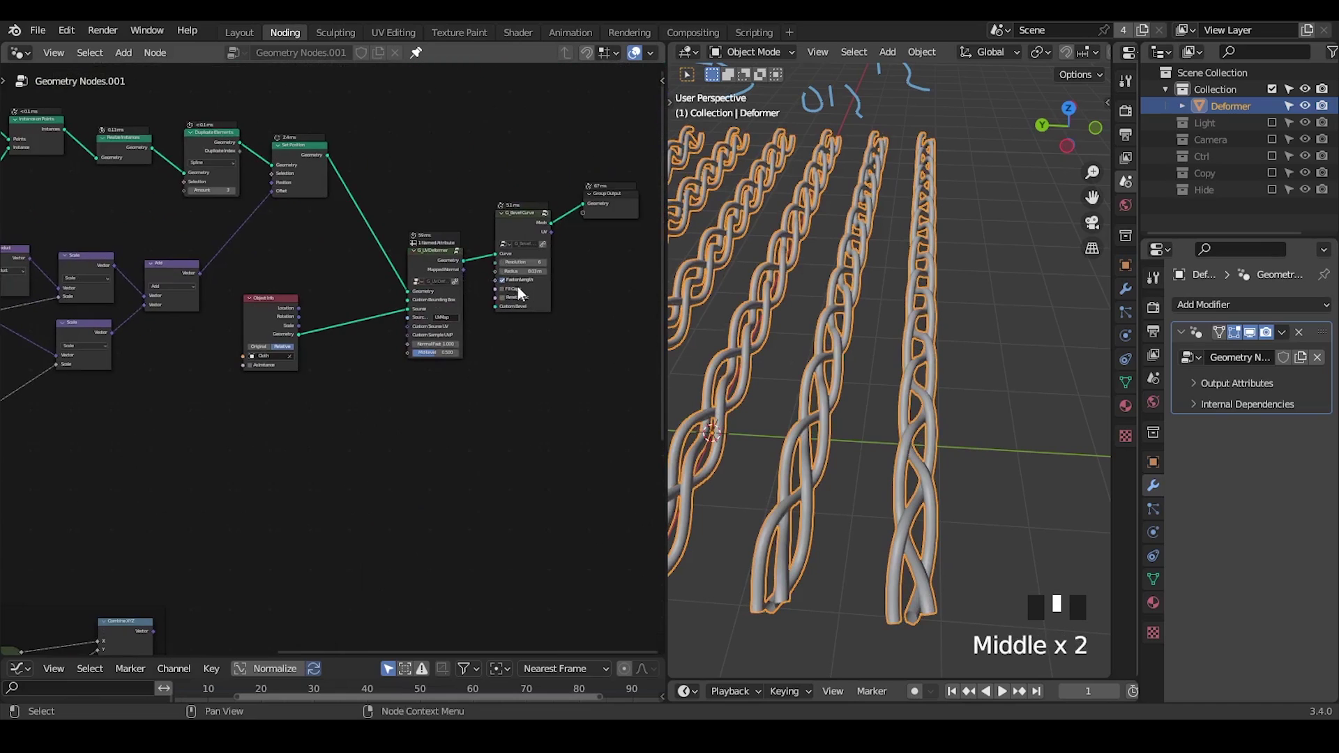
middle_drag(987, 347, 931, 388)
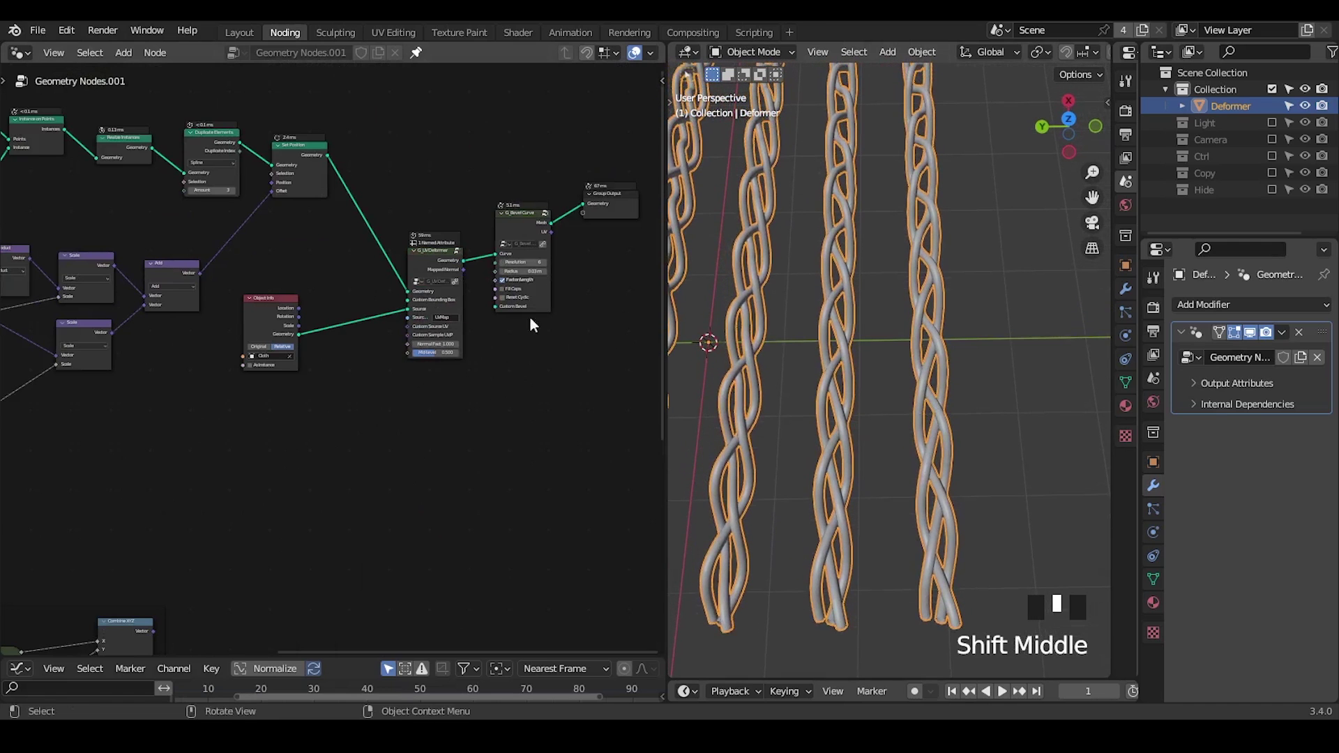
middle_drag(505, 348, 488, 265)
shift+drag(523, 234, 558, 234)
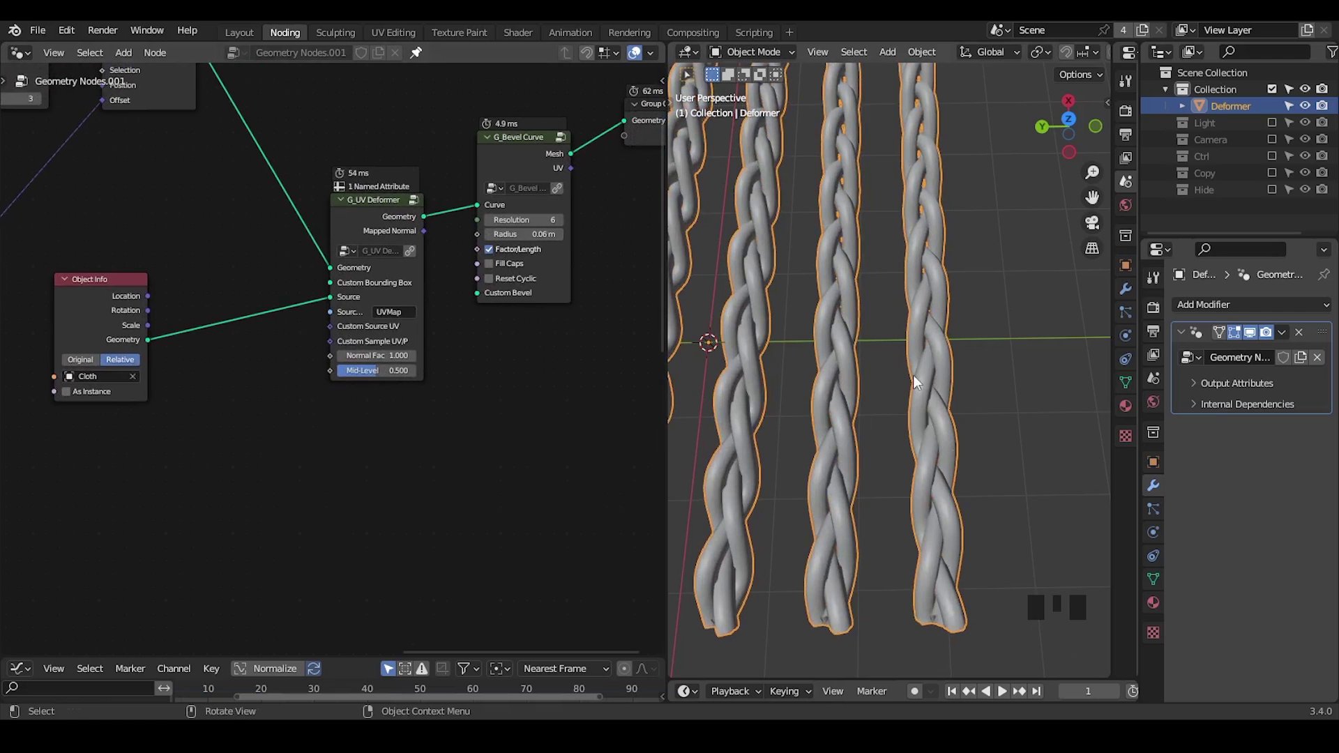
middle_drag(941, 394, 937, 433)
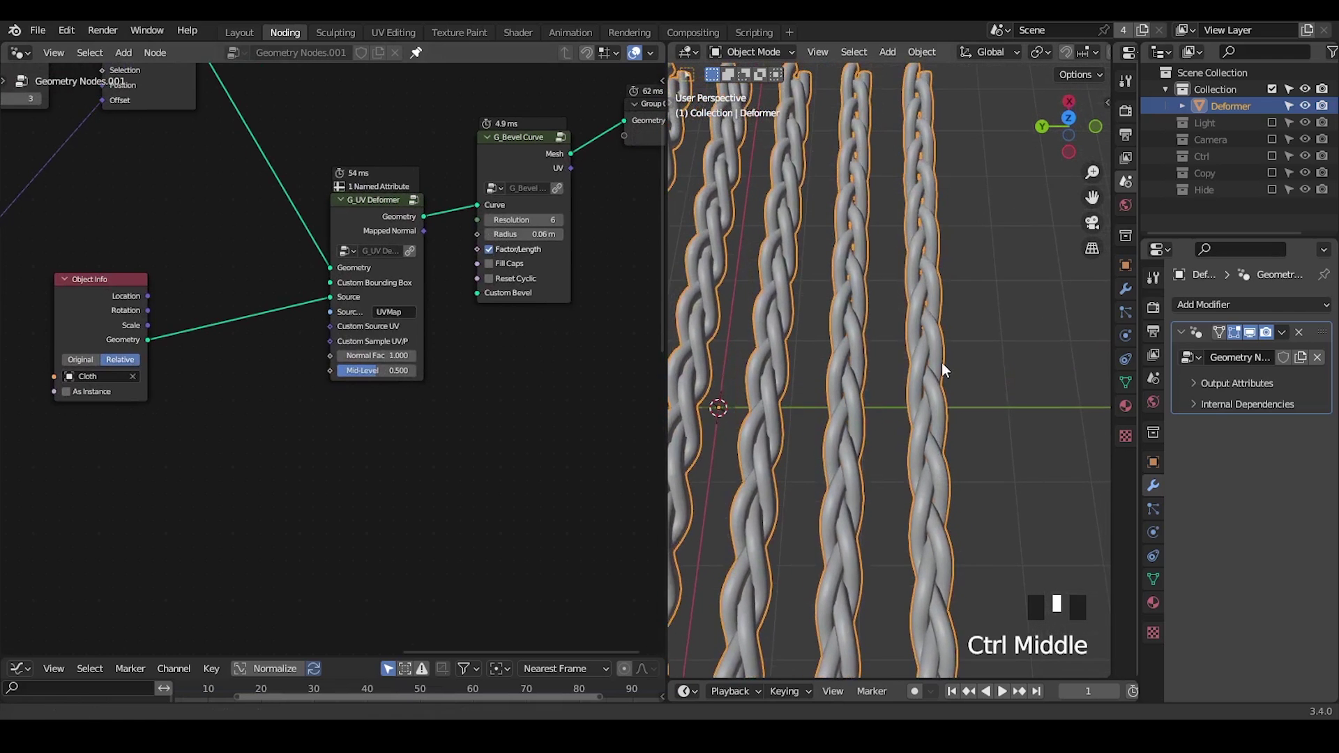
ctrl+middle_drag(941, 362, 935, 394)
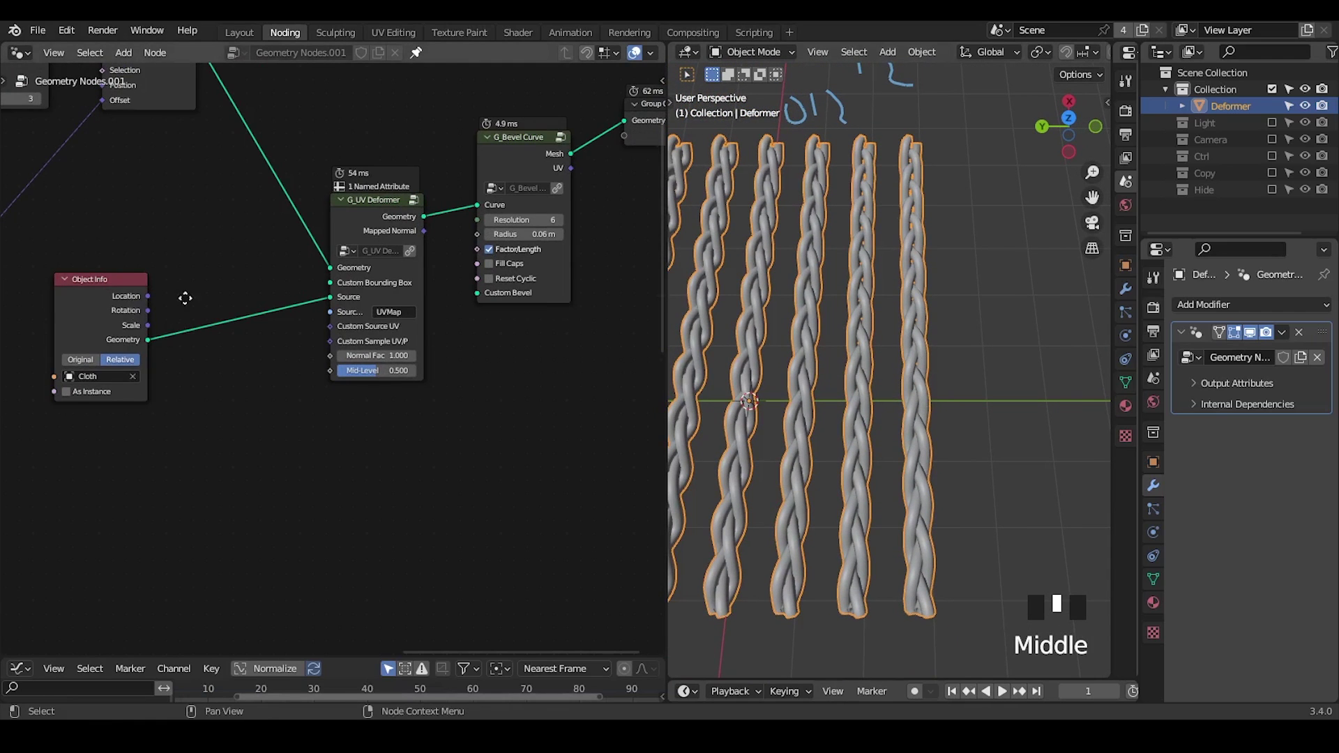
- Enclose all the braid offset nodes, from G_Spline Info to the final vector Add, in a new frame
middle_drag(185, 298, 562, 284)
drag(538, 209, 15, 494)
middle_drag(411, 455, 428, 424)
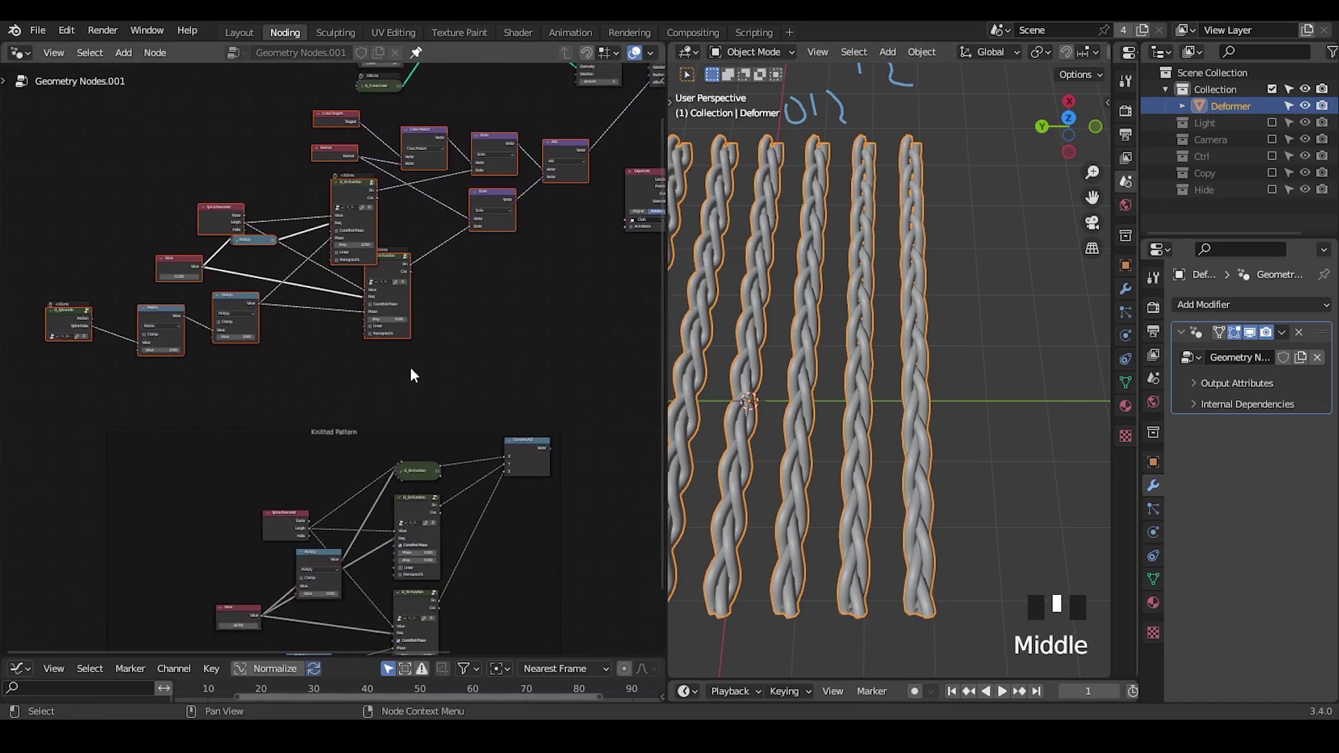
middle_drag(410, 367, 381, 438)
key(ctrl+j)
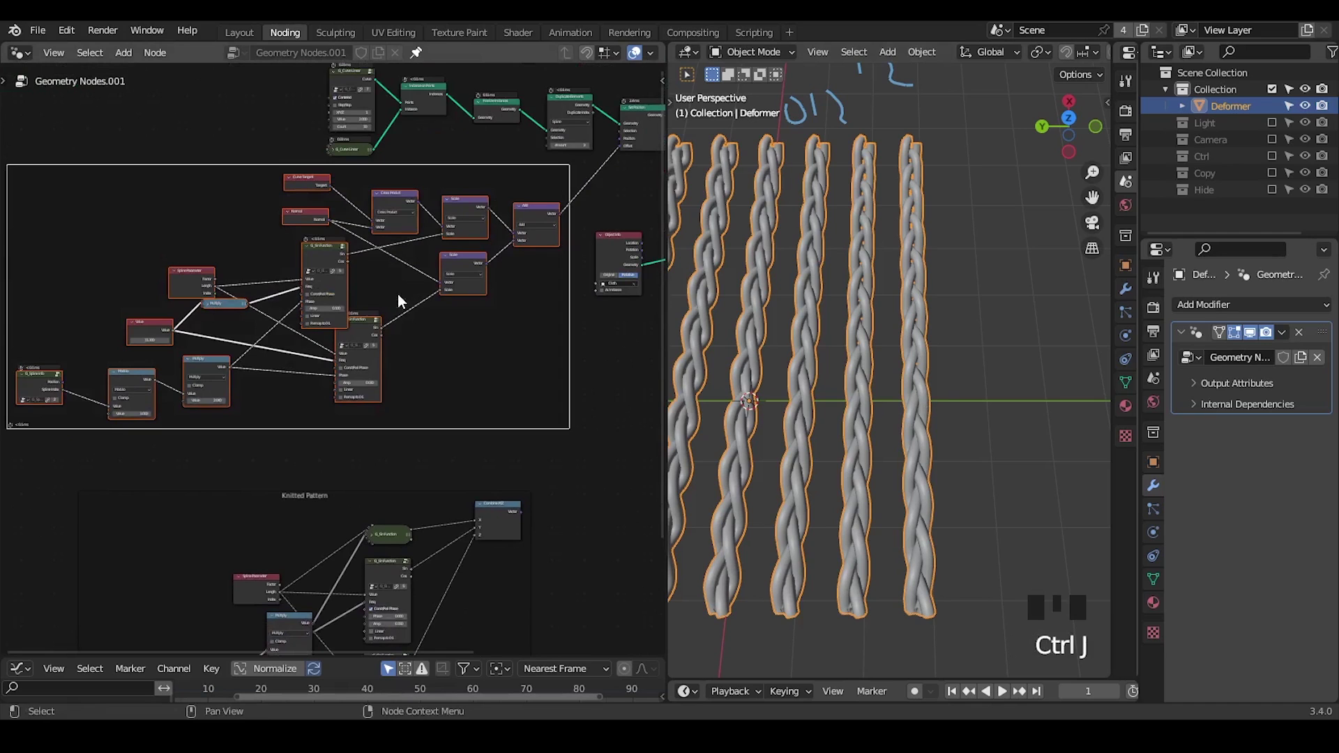
- Label the new frame around the braid offset nodes "Braid Pattern"
click(367, 169)
click(367, 171)
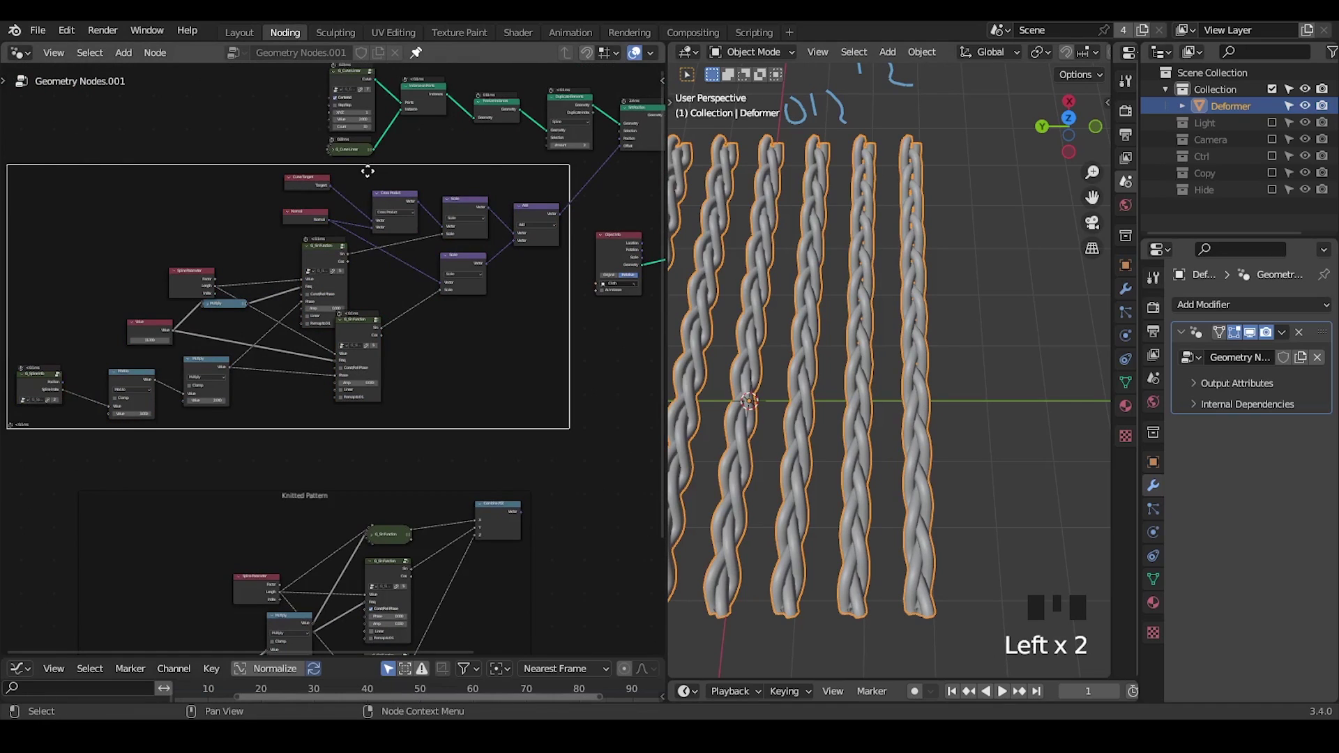
key(F2)
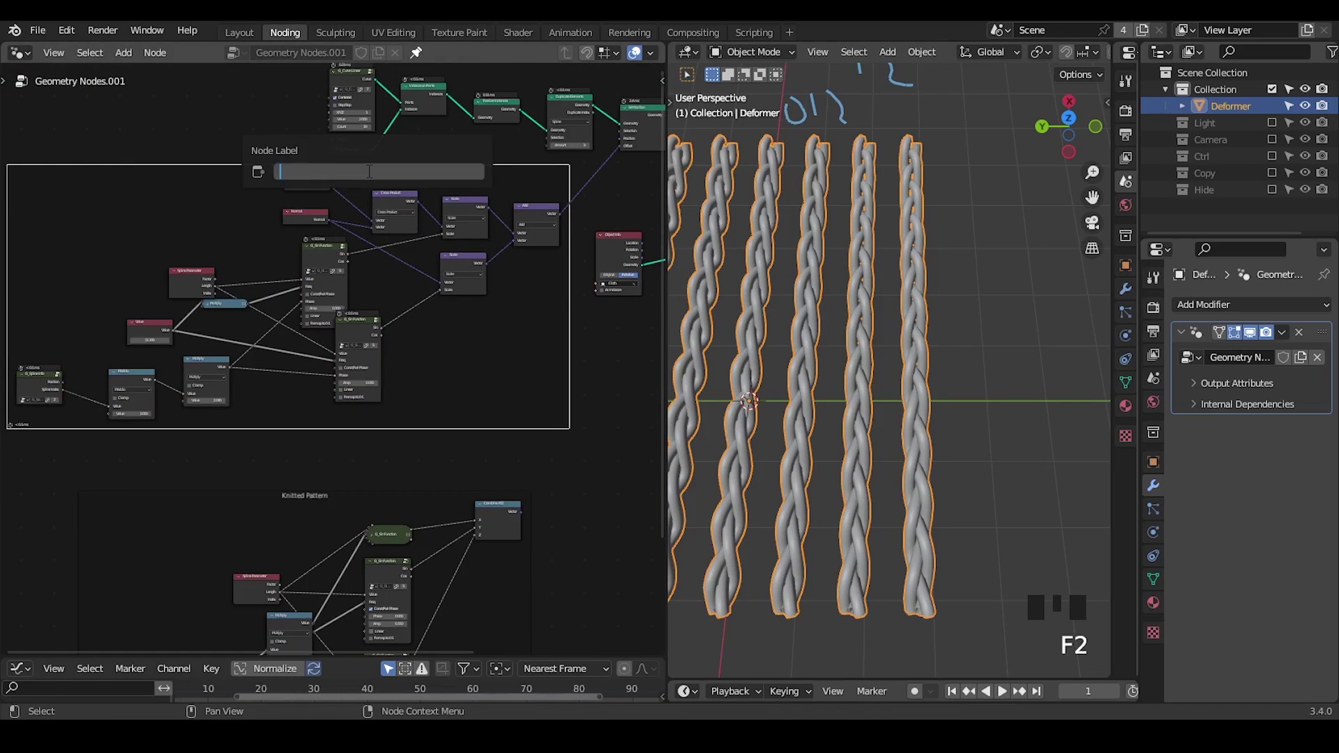
text(Braid Pattern)
key(Return)
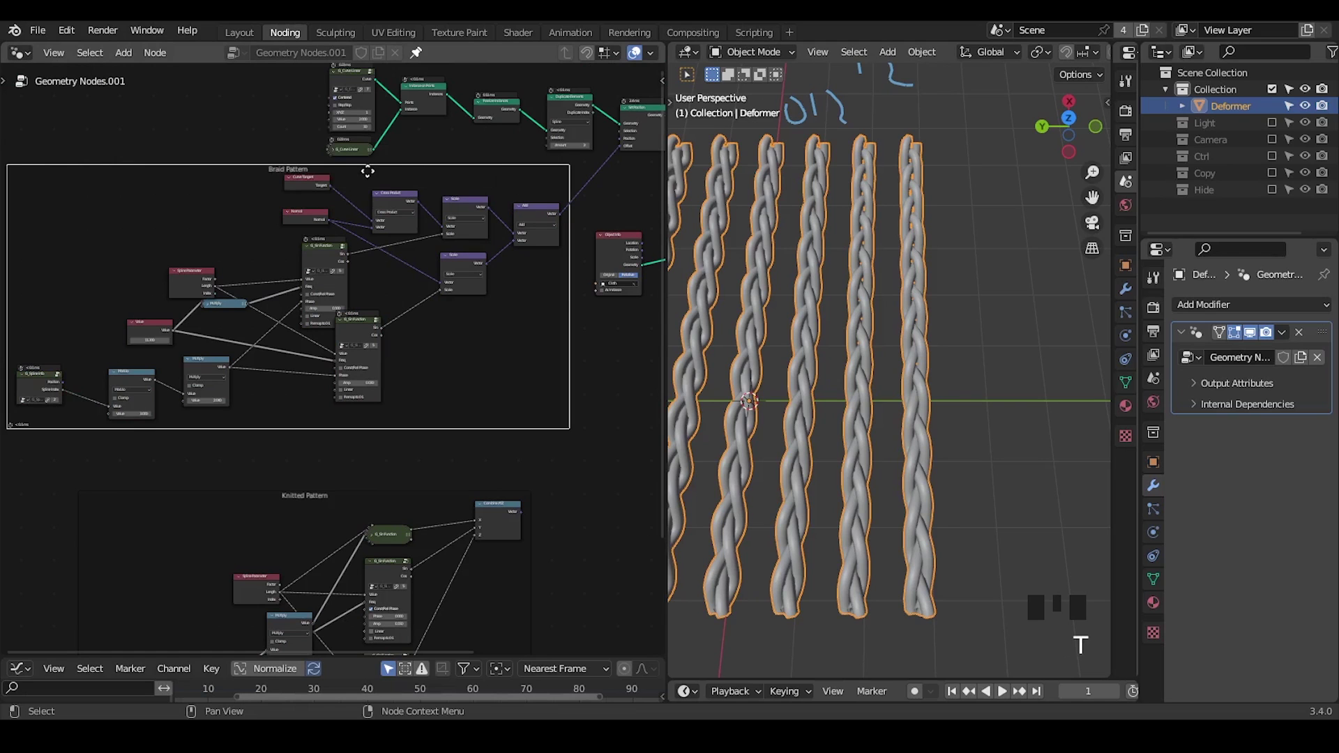
- Set the Count of the G_Curve Linear node feeding the Points input of Instance on Points to 27
middle_drag(410, 148, 348, 420)
drag(348, 420, 425, 420)
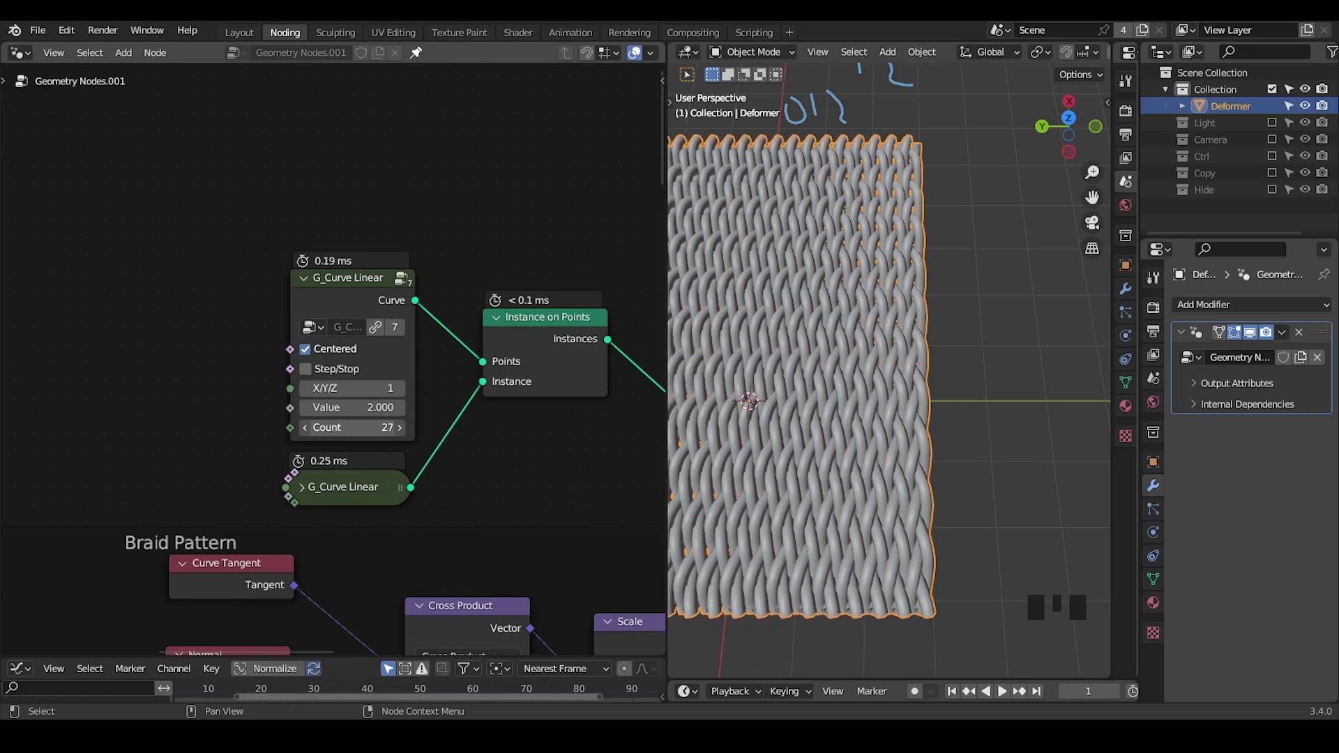
- Draw a short annotation stroke over the braids near the sheet's edge and erase it
mouse_move(705, 391)
shift+middle_down()
mouse_move(853, 386)
mouse_move(911, 356)
shift+middle_up()
drag(896, 345, 925, 380)
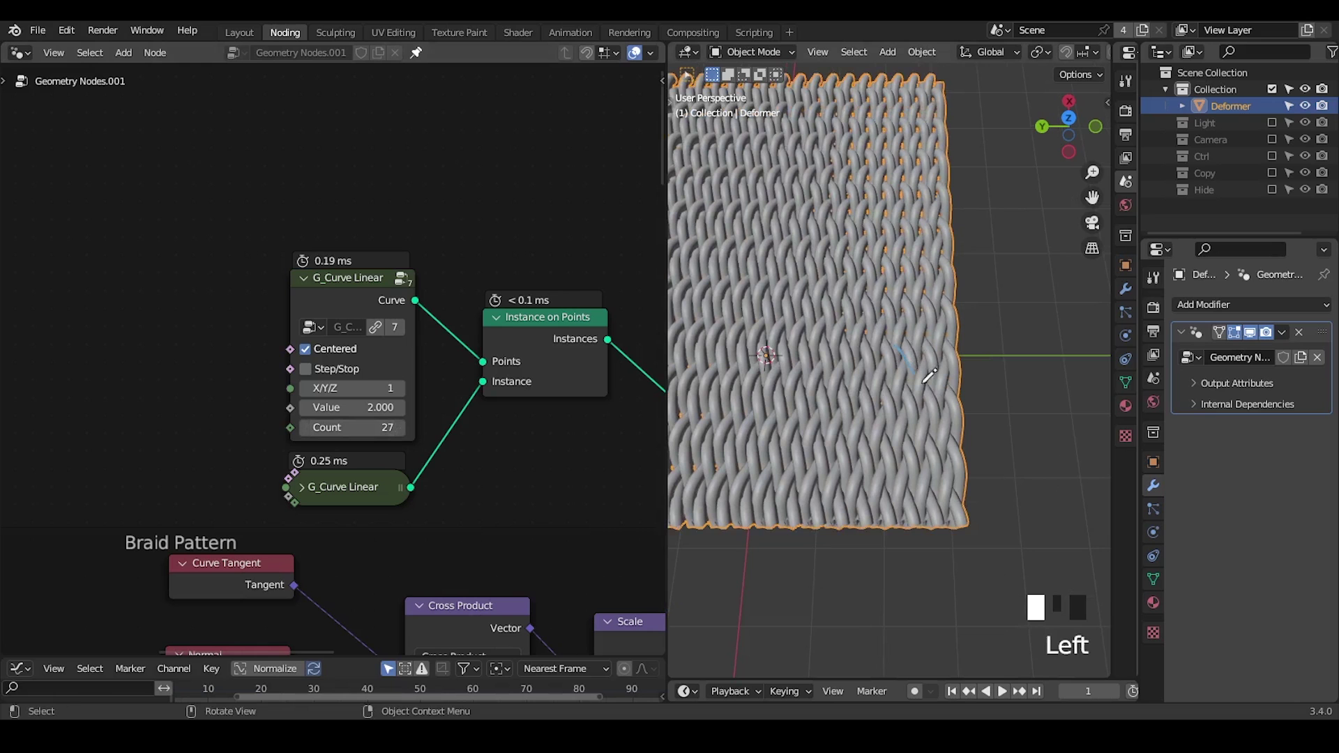
right_drag(935, 426, 906, 365)
- Play the cloth animation, stop it at frame 41 and examine the braided cloth up close
middle_drag(947, 470, 897, 460)
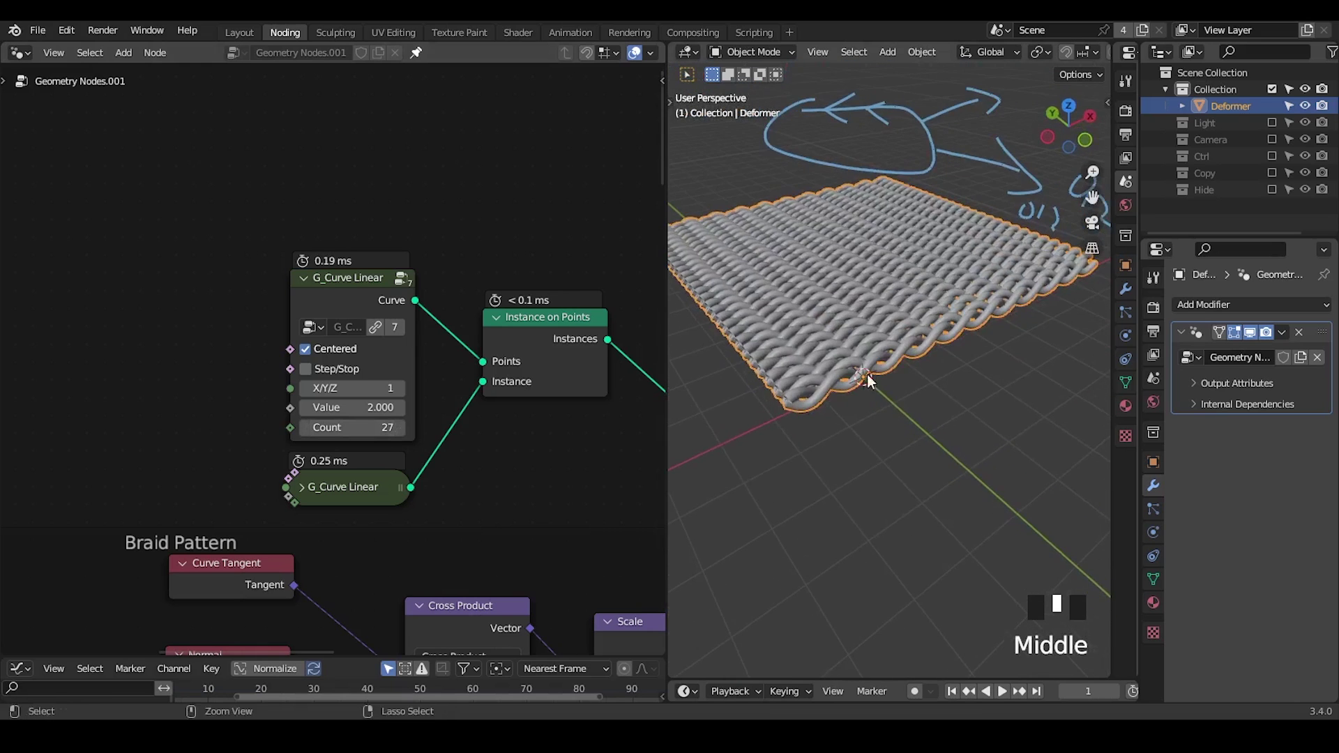
ctrl+middle_drag(867, 374, 1001, 694)
click(998, 693)
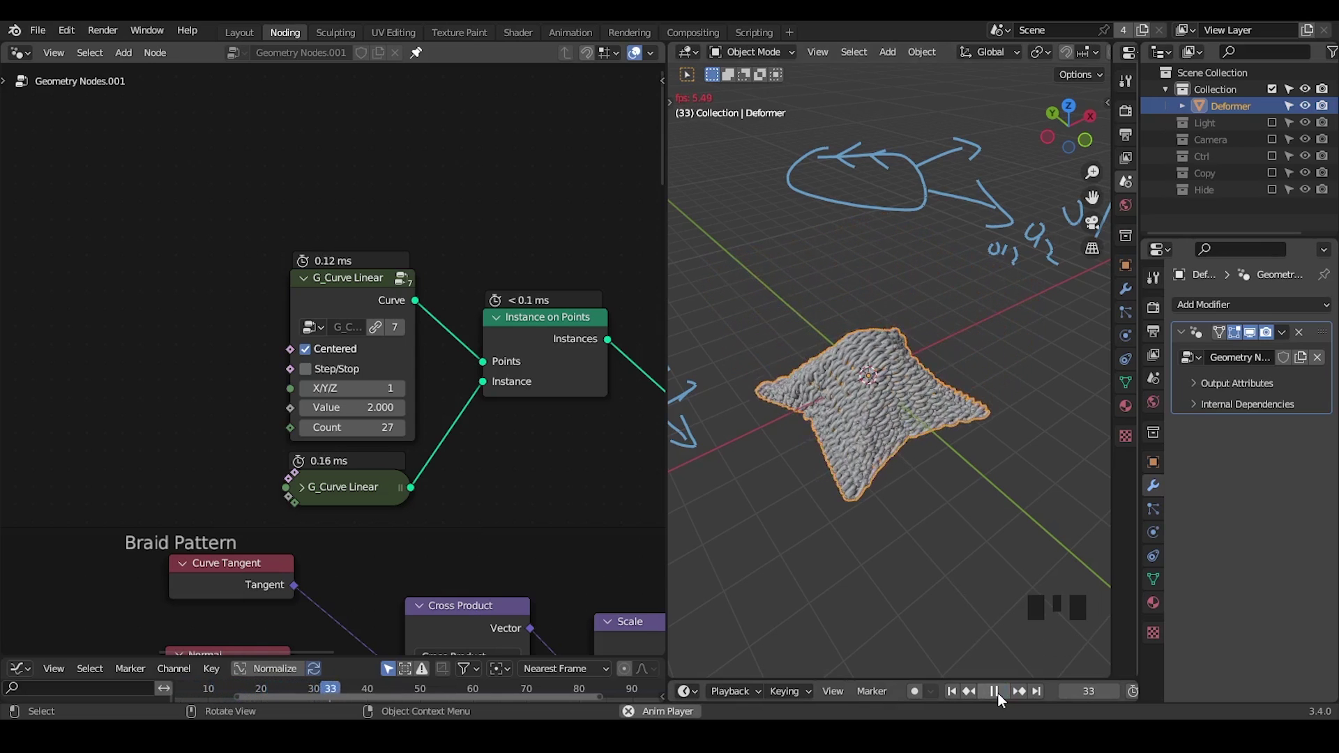
click(995, 691)
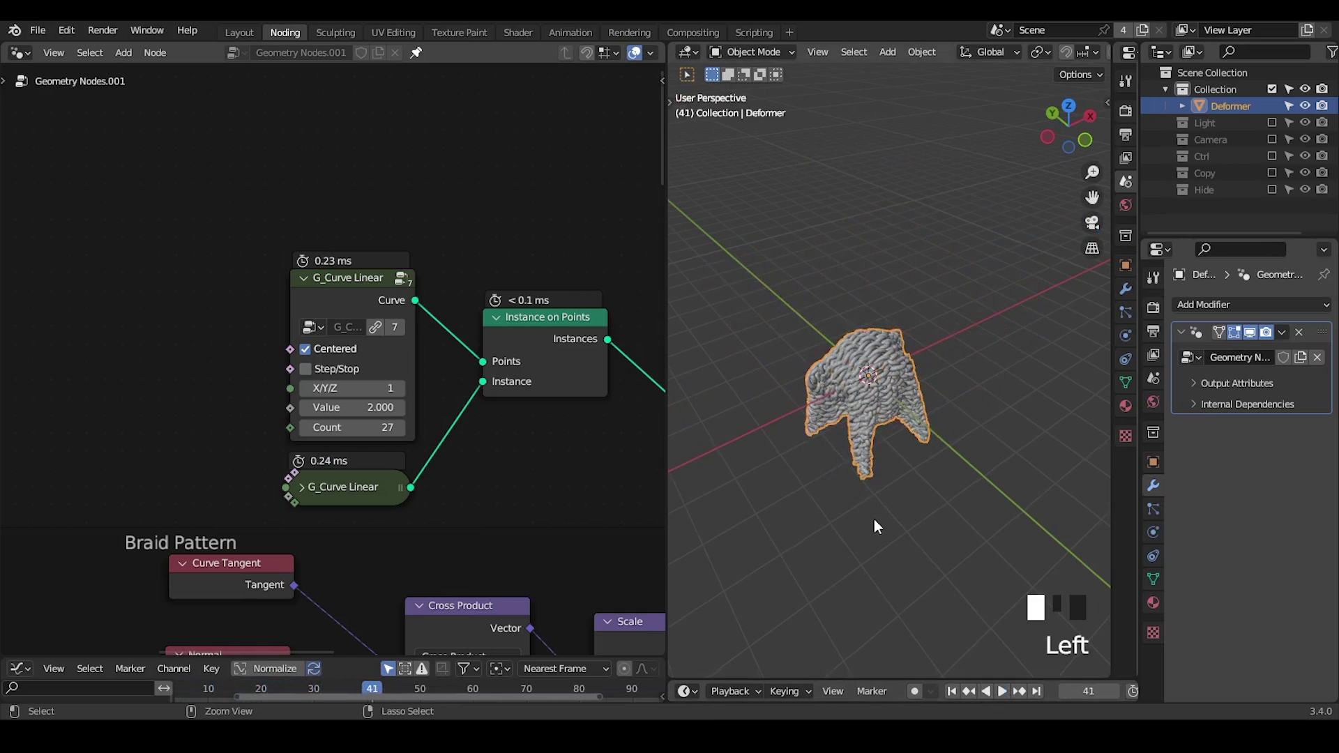
ctrl+middle_drag(873, 519, 879, 328)
- Set the G_Bevel Curve radius to 0.05 m to thin the braid strands on the draped cloth
middle_drag(533, 389, 254, 278)
middle_drag(637, 279, 289, 279)
scroll(288, 279, down, 2)
middle_drag(544, 383, 233, 275)
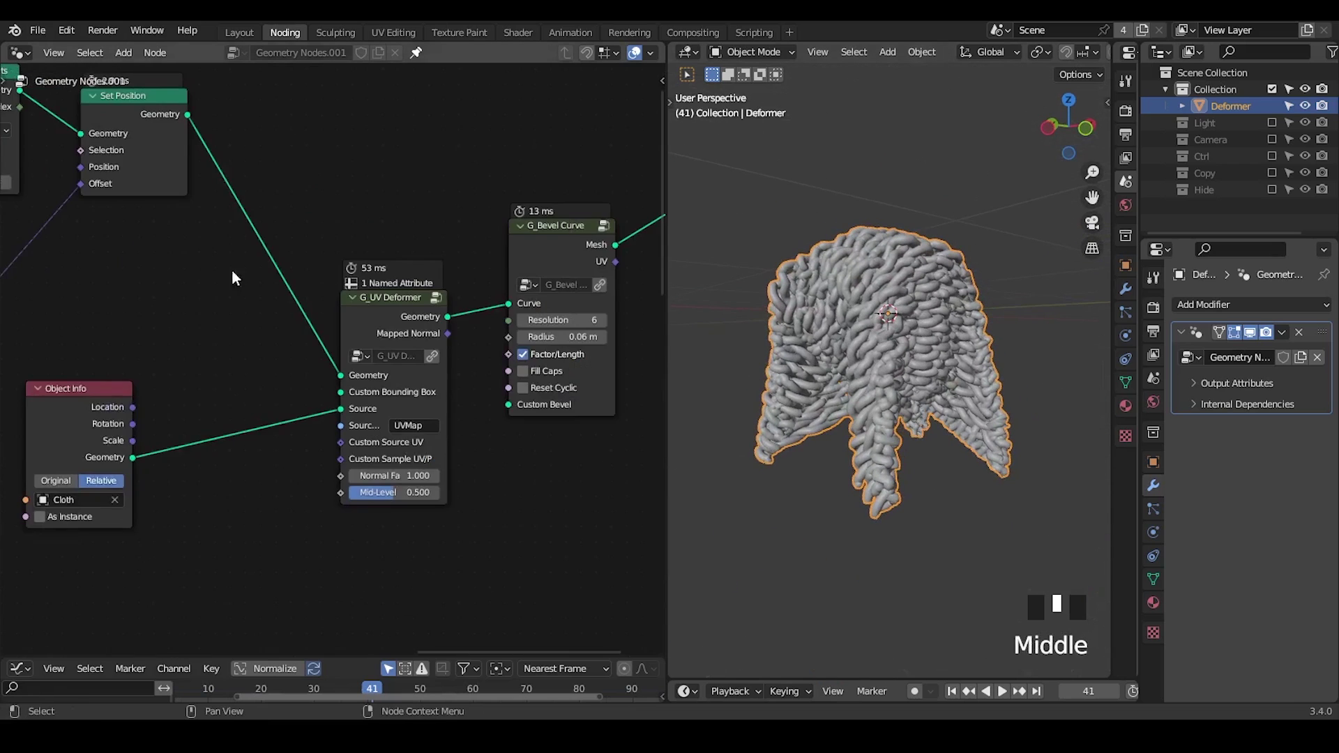
middle_drag(481, 351, 331, 352)
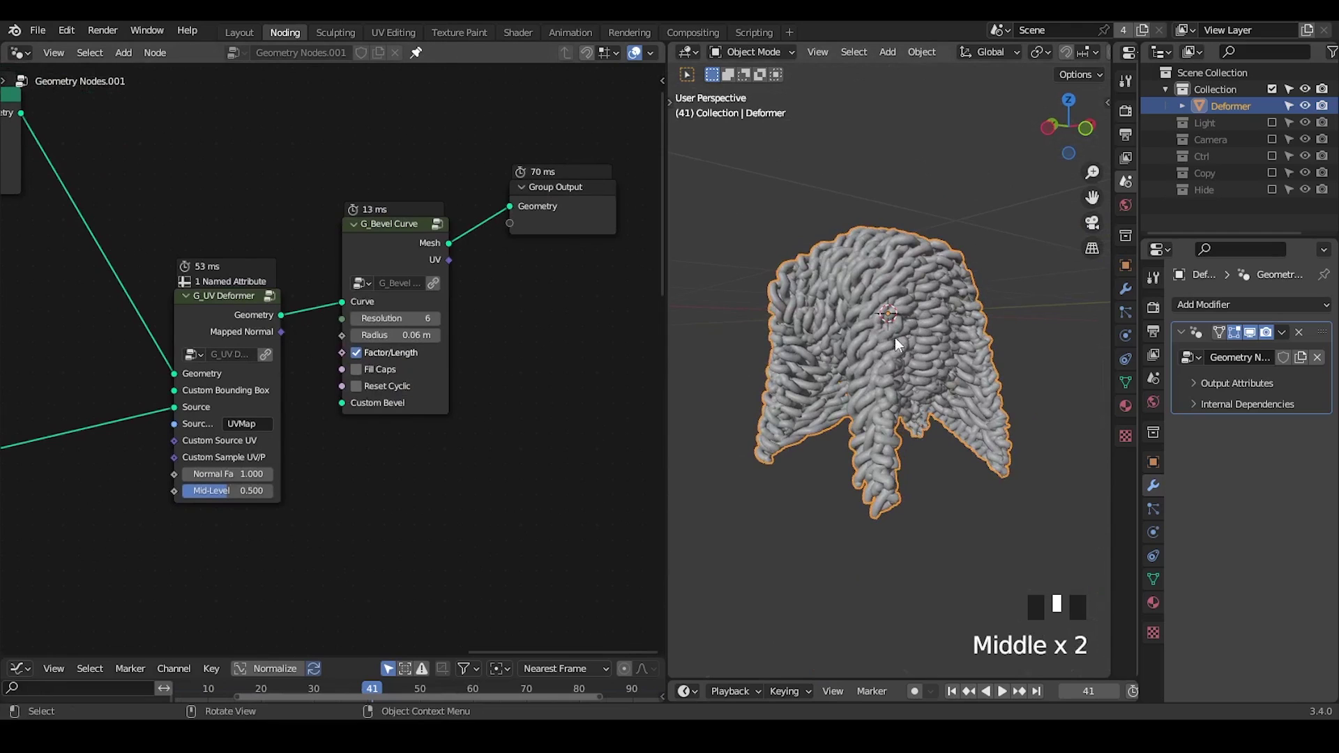
mouse_move(410, 334)
shift+mouse_down()
mouse_move(380, 335)
mouse_move(405, 335)
shift+mouse_up()
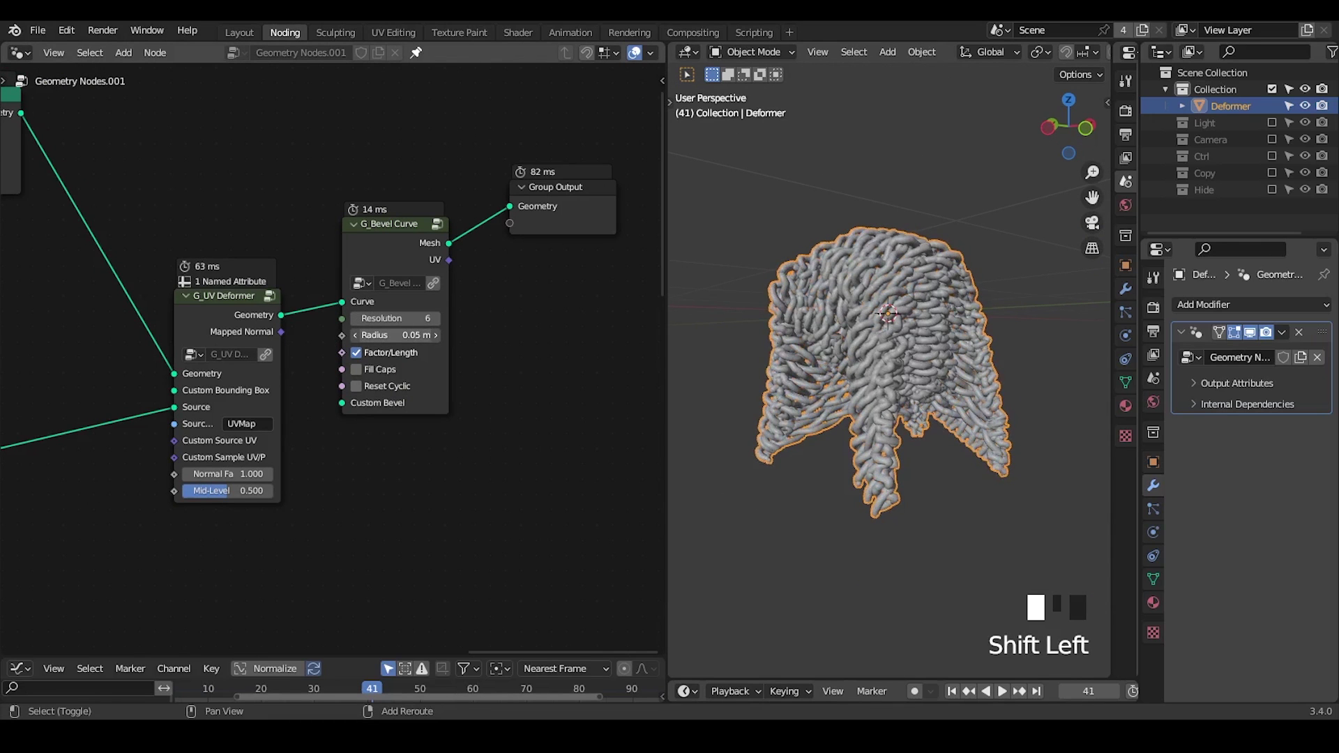
middle_drag(255, 328, 267, 313)
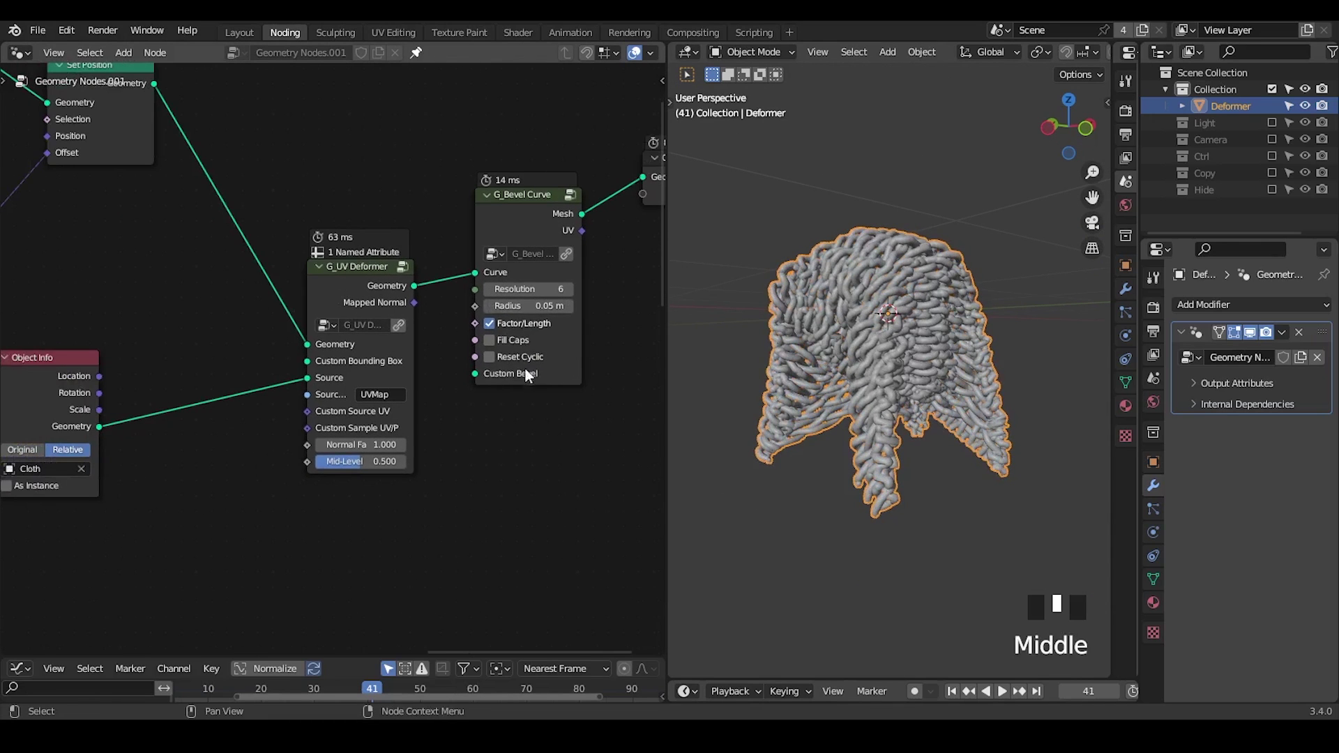
middle_drag(180, 277, 406, 292)
scroll(488, 307, down, 7)
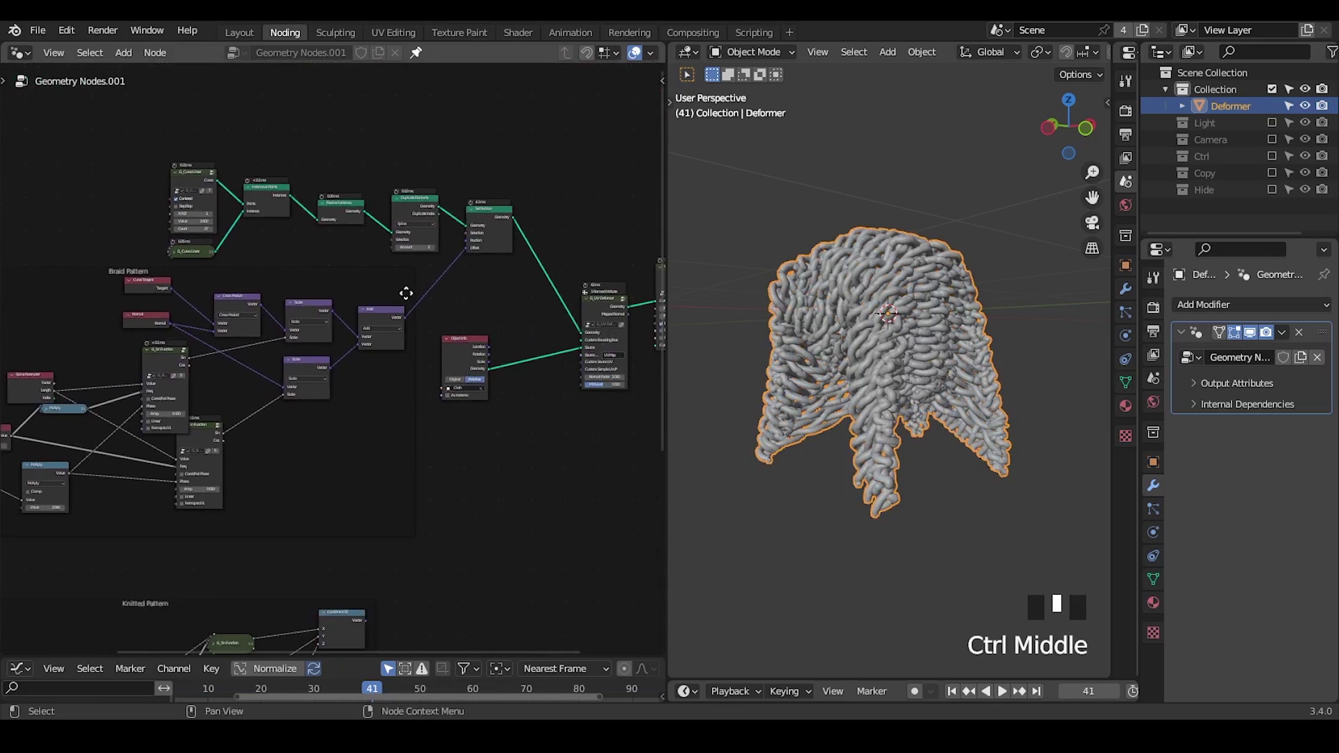